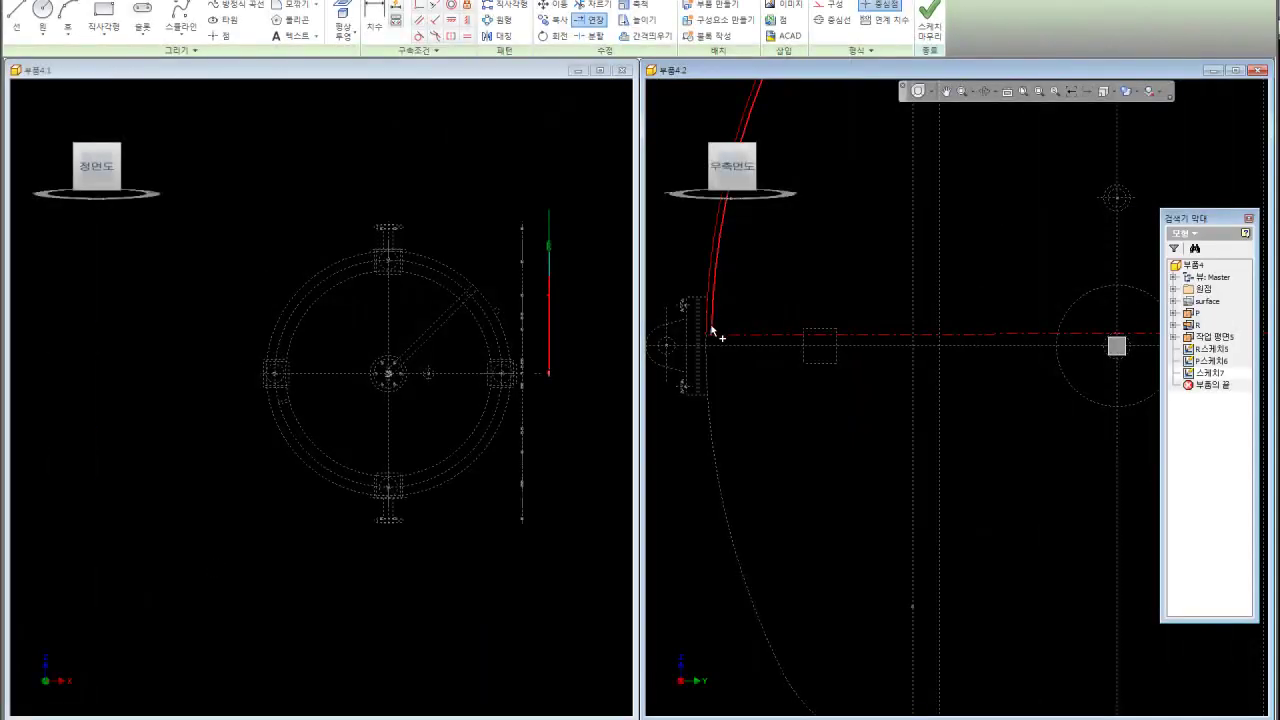
- Finish the vessel outline sketch after checking the elbow corner, returning to the 3D part view
scroll(790, 344, down, 3)
scroll(820, 337, up, 2)
scroll(923, 380, up, 2)
scroll(1001, 326, up, 2)
scroll(1044, 345, down, 3)
scroll(980, 338, down, 2)
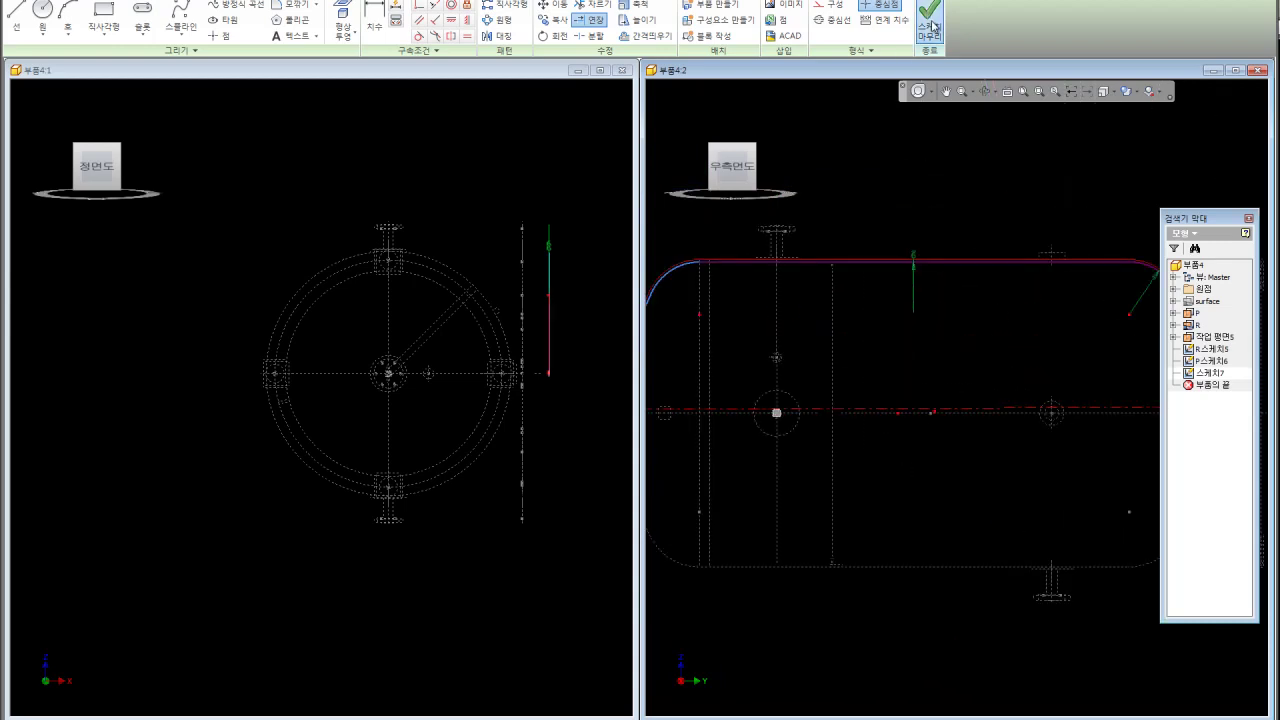
click(931, 22)
scroll(898, 246, down, 2)
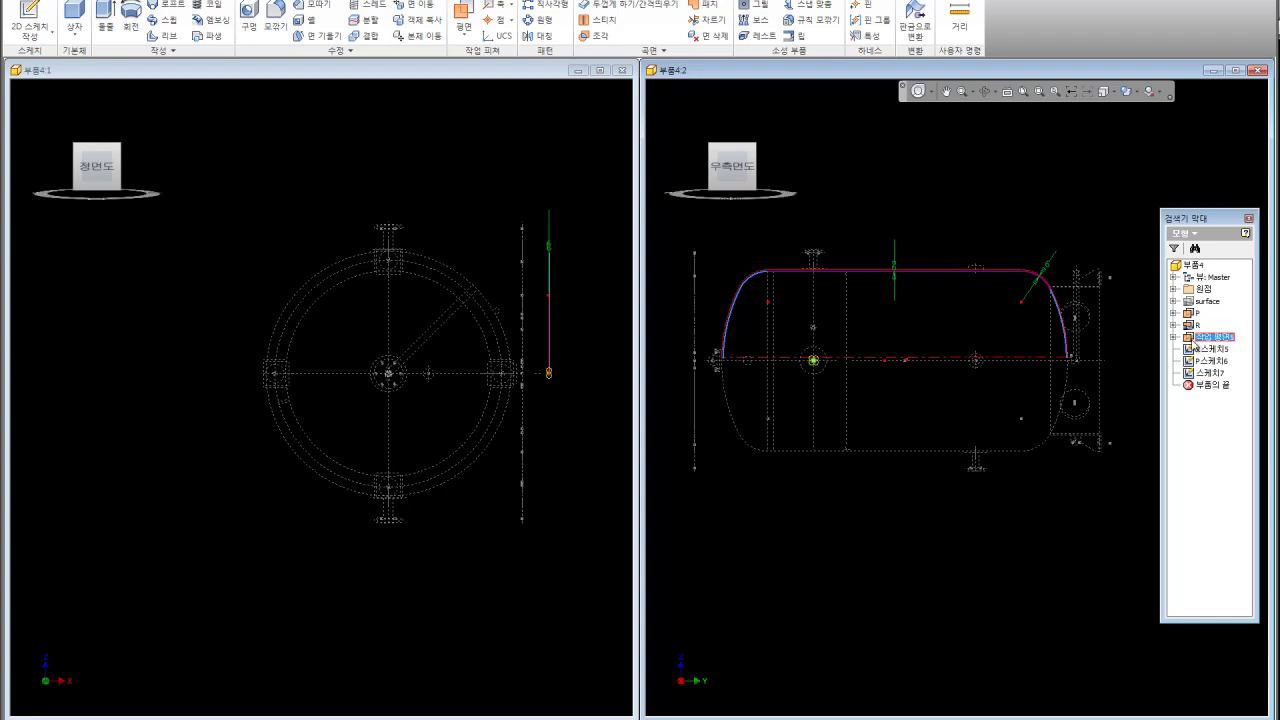
- Nest the R body under work plane 5 with sketches restored, then return to the isometric home view
click(1196, 342)
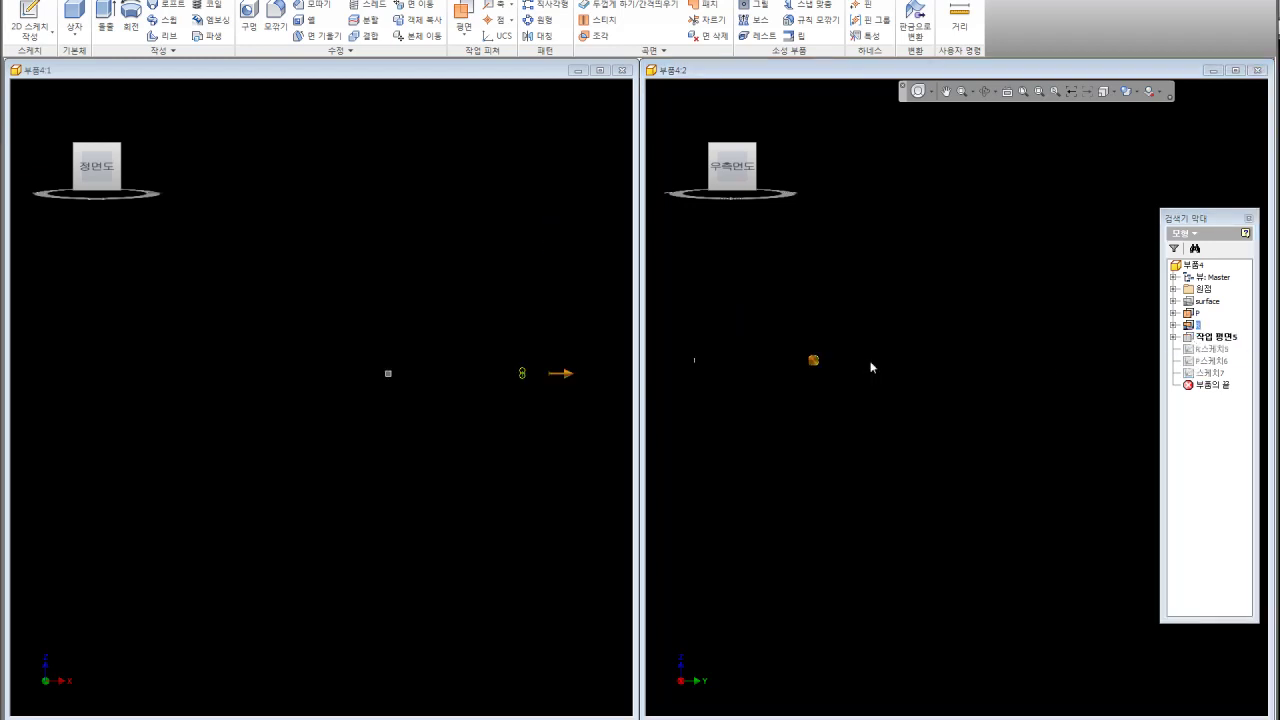
key(ctrl+z)
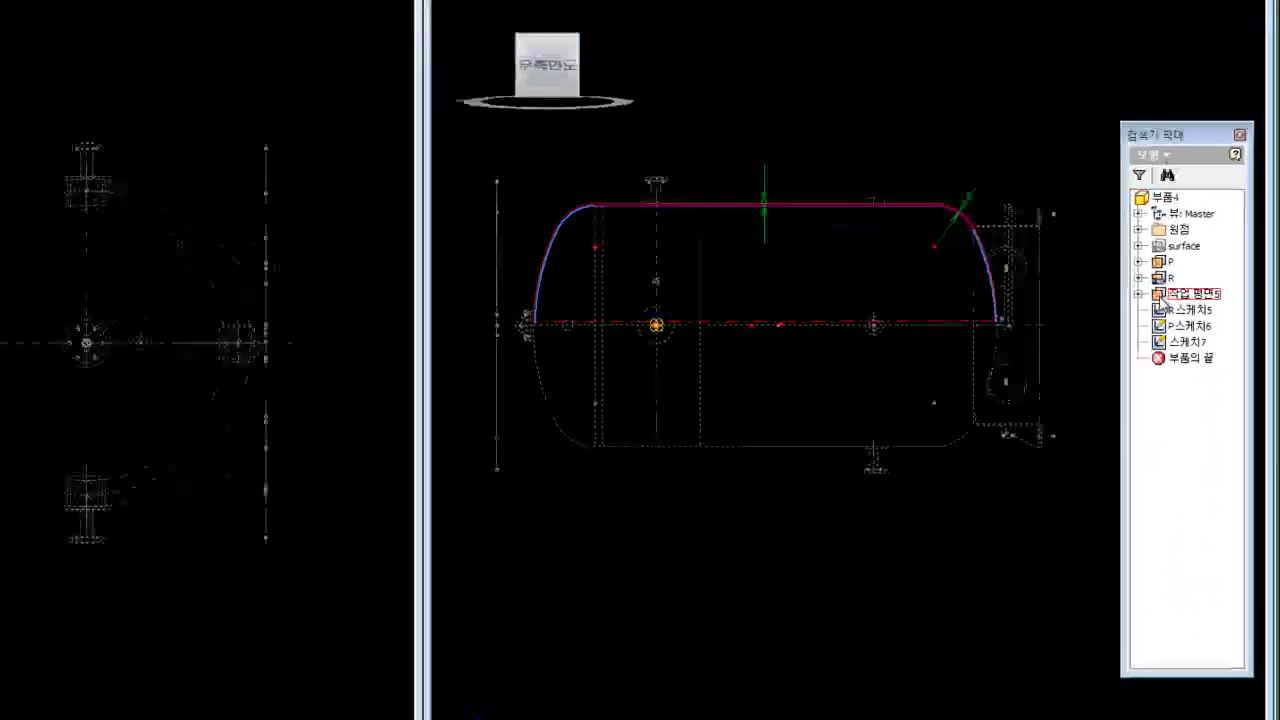
click(1190, 338)
key(ctrl+y)
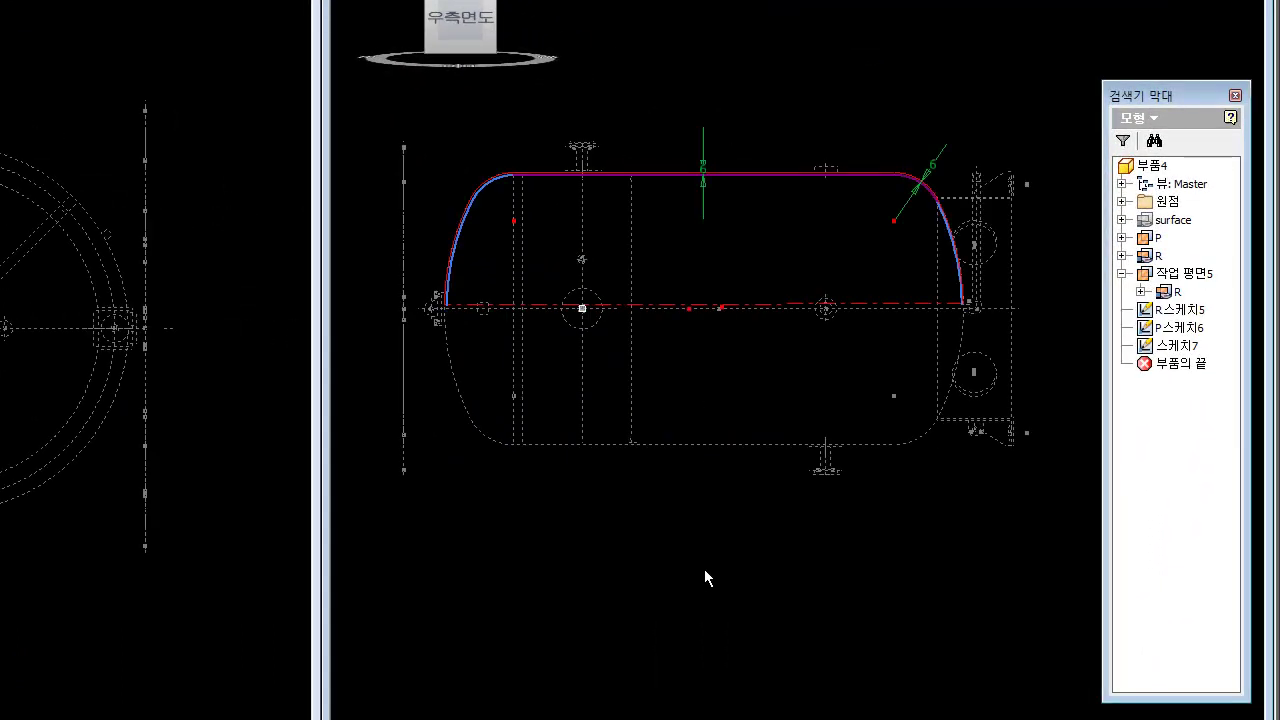
middle_drag(705, 63, 684, 151)
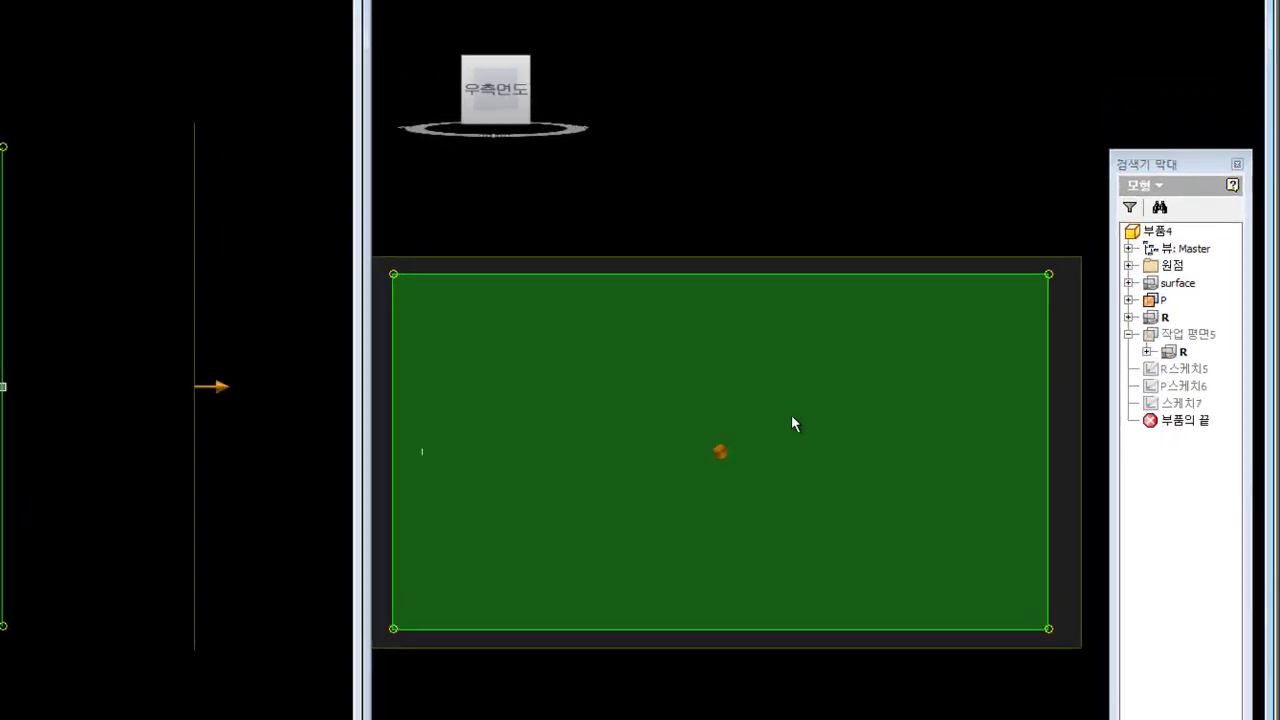
click(736, 343)
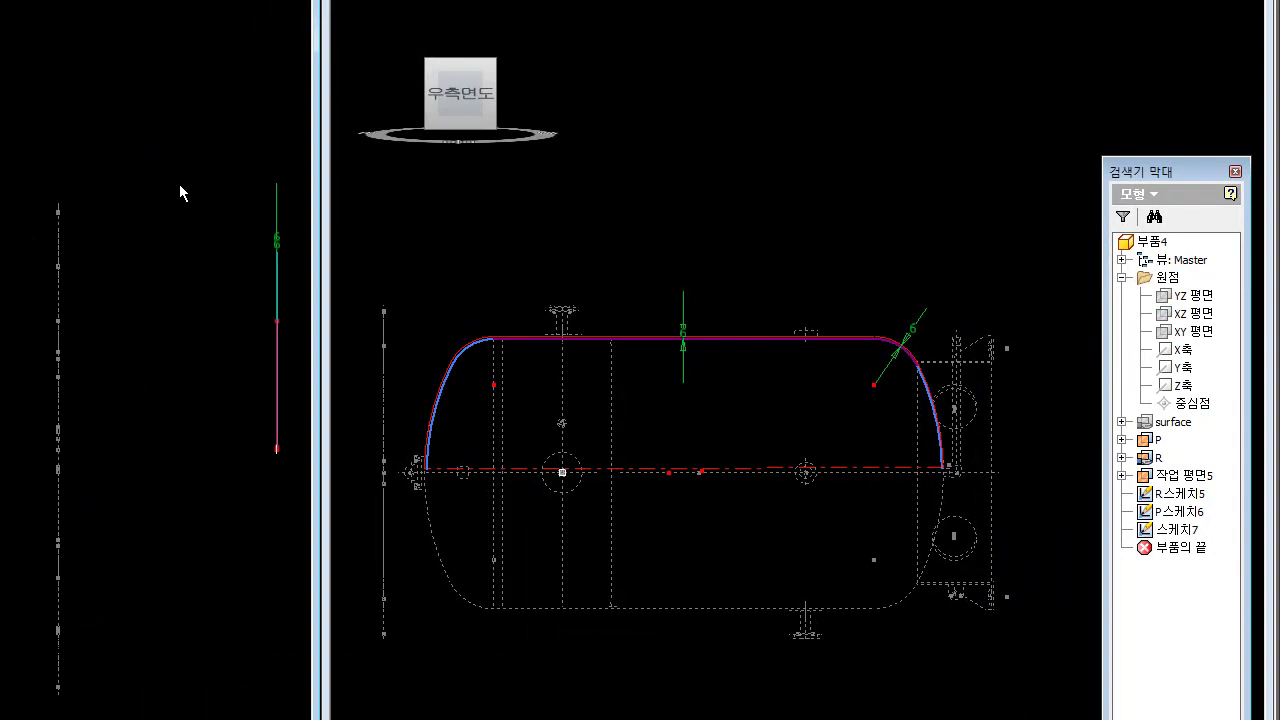
middle_drag(745, 229, 780, 203)
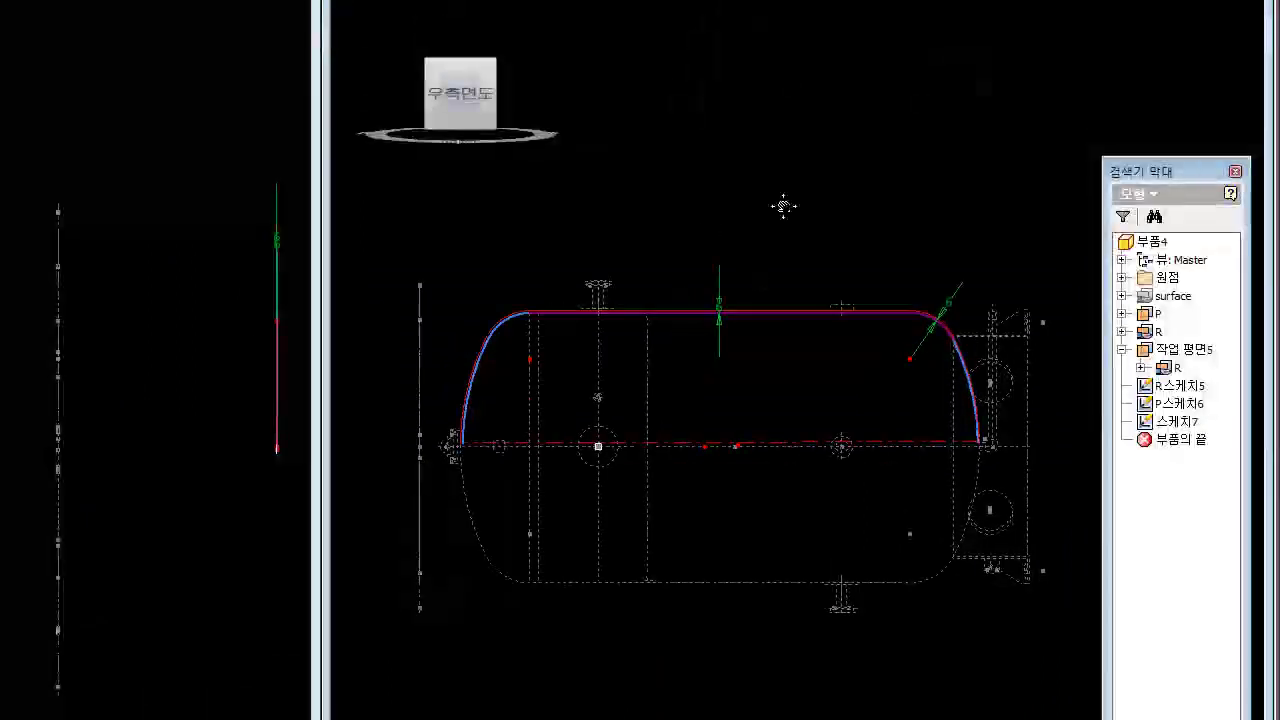
key(F6)
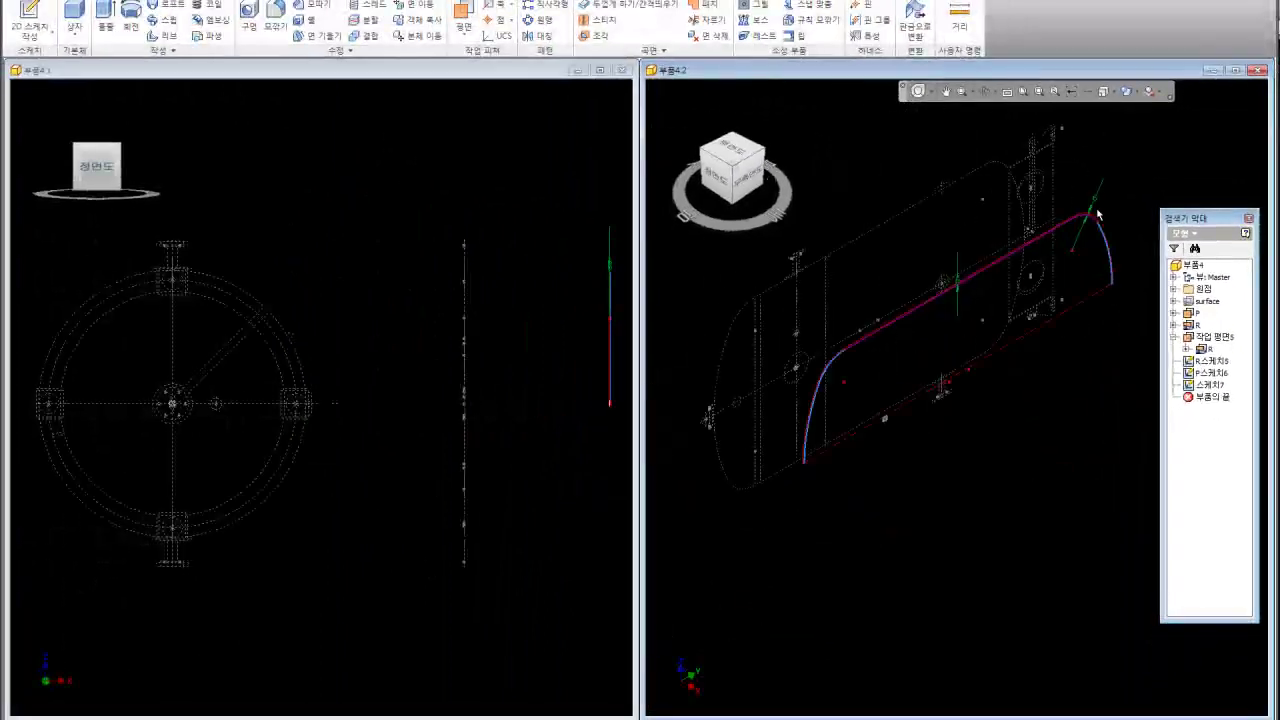
- Try a Revolve with the head arc as profile, then cancel it
scroll(910, 222, up, 5)
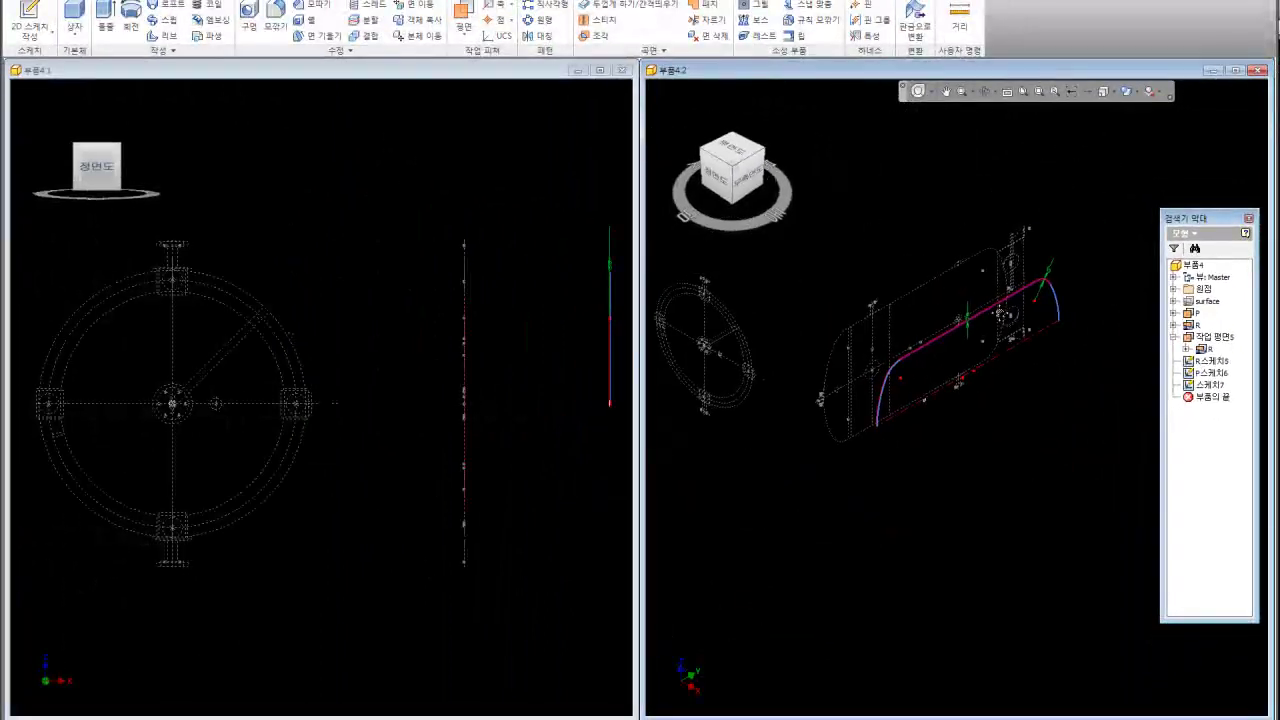
click(130, 22)
scroll(1057, 290, down, 5)
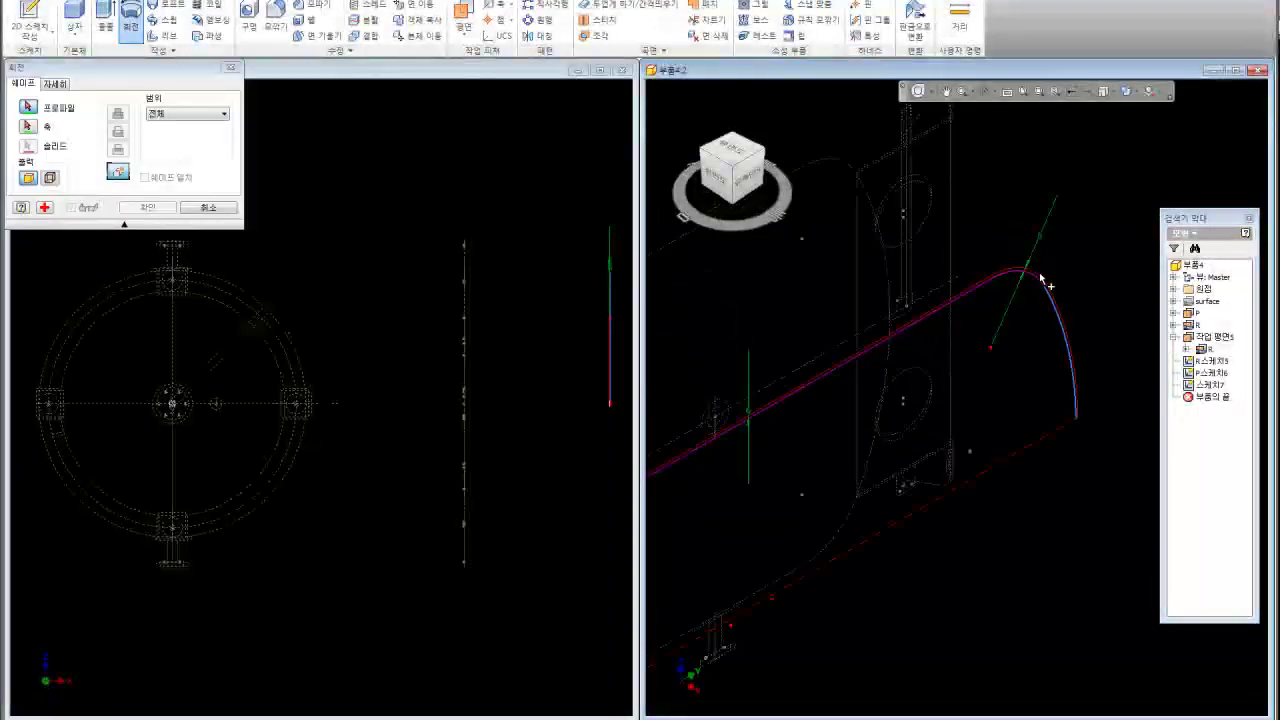
scroll(1078, 355, down, 3)
click(1057, 290)
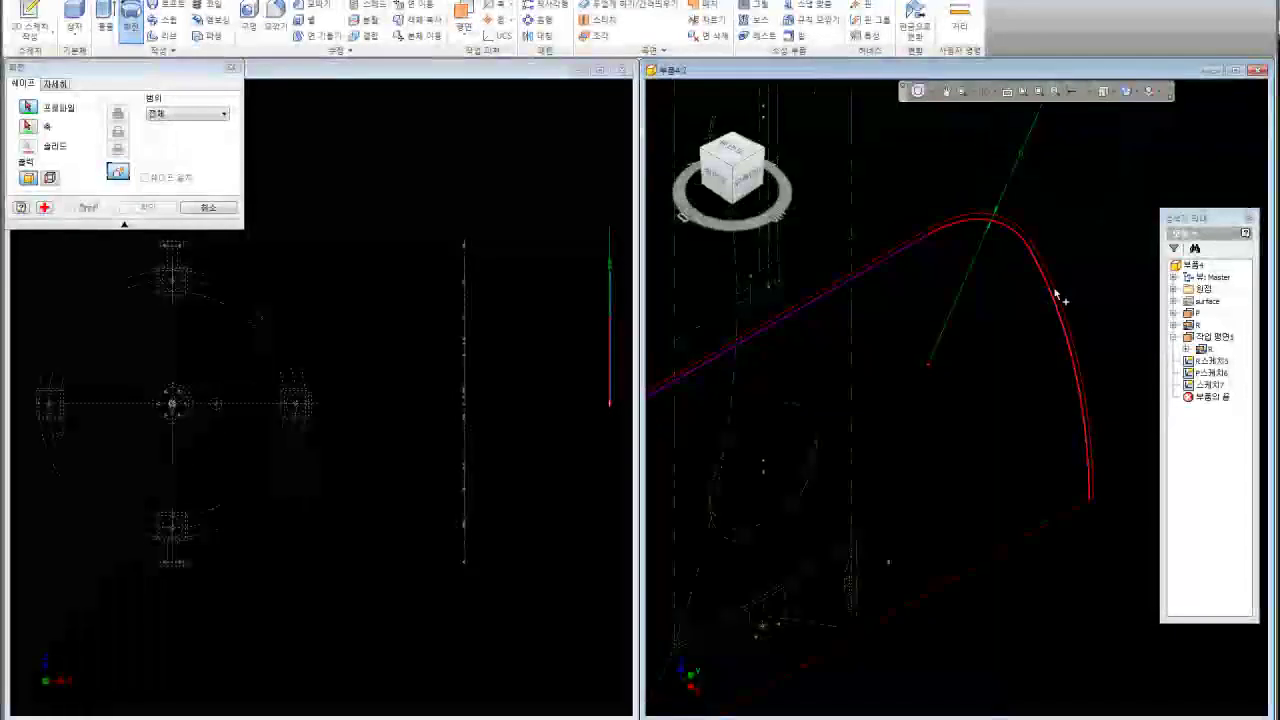
scroll(1082, 505, down, 3)
scroll(1104, 491, up, 3)
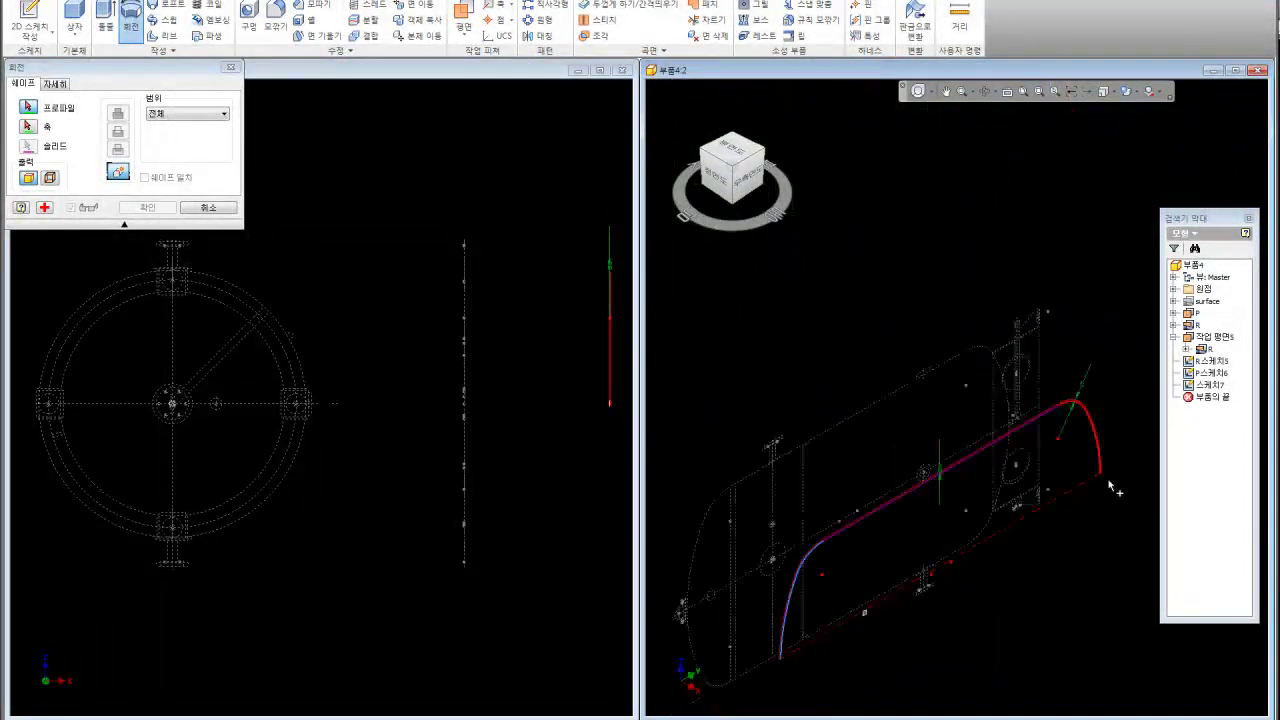
key(Escape)
scroll(1100, 460, down, 3)
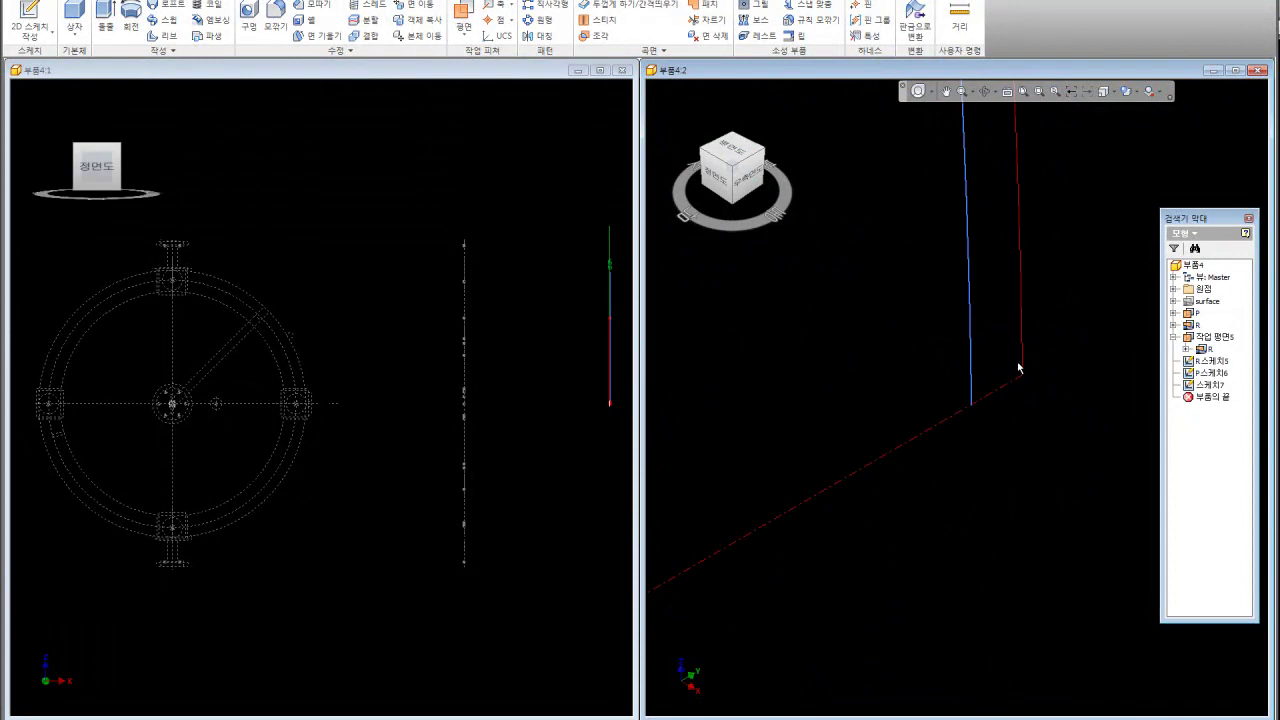
- In a new sketch on the profile plane, join the blue curve's end to the red line's bottom
key(s)
click(1076, 355)
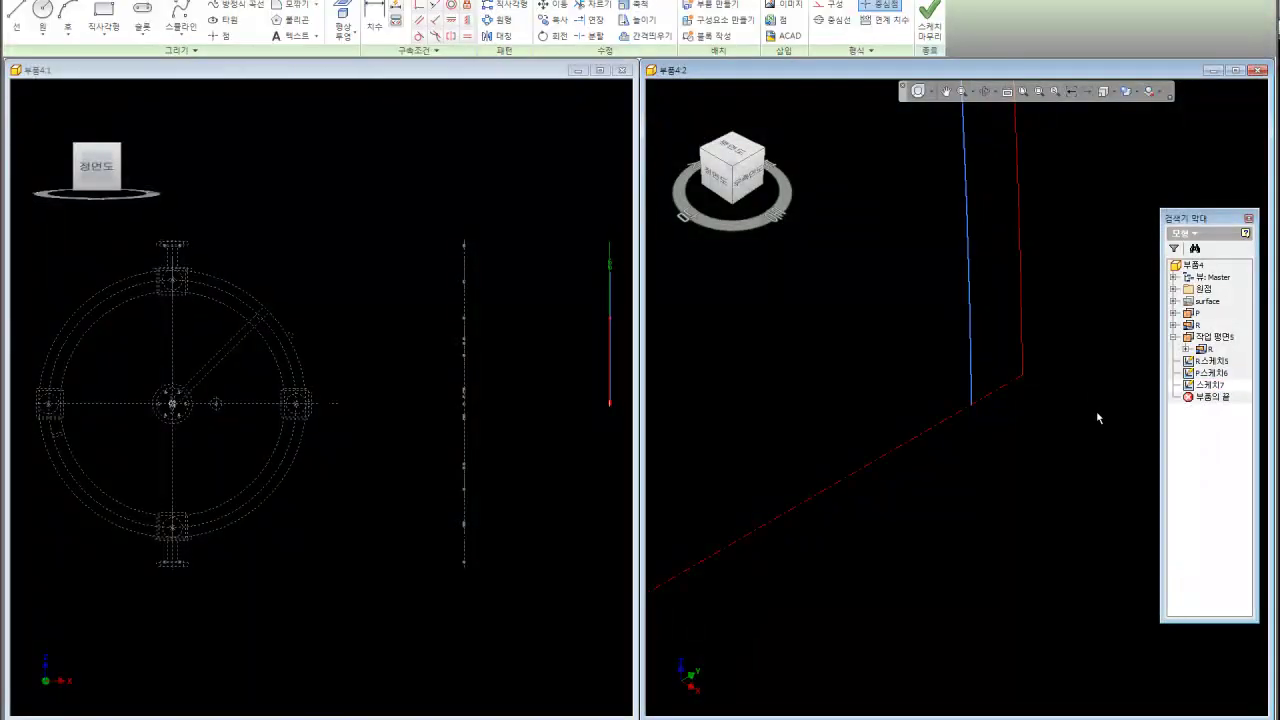
click(16, 18)
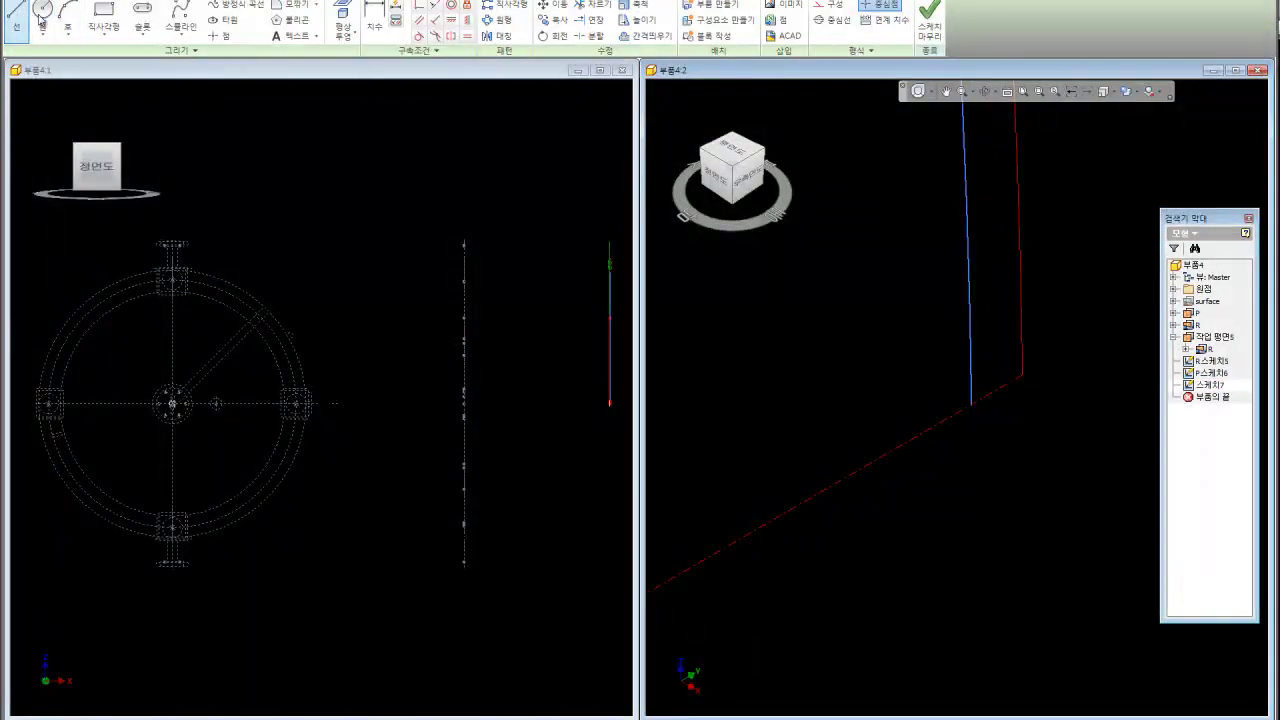
click(972, 403)
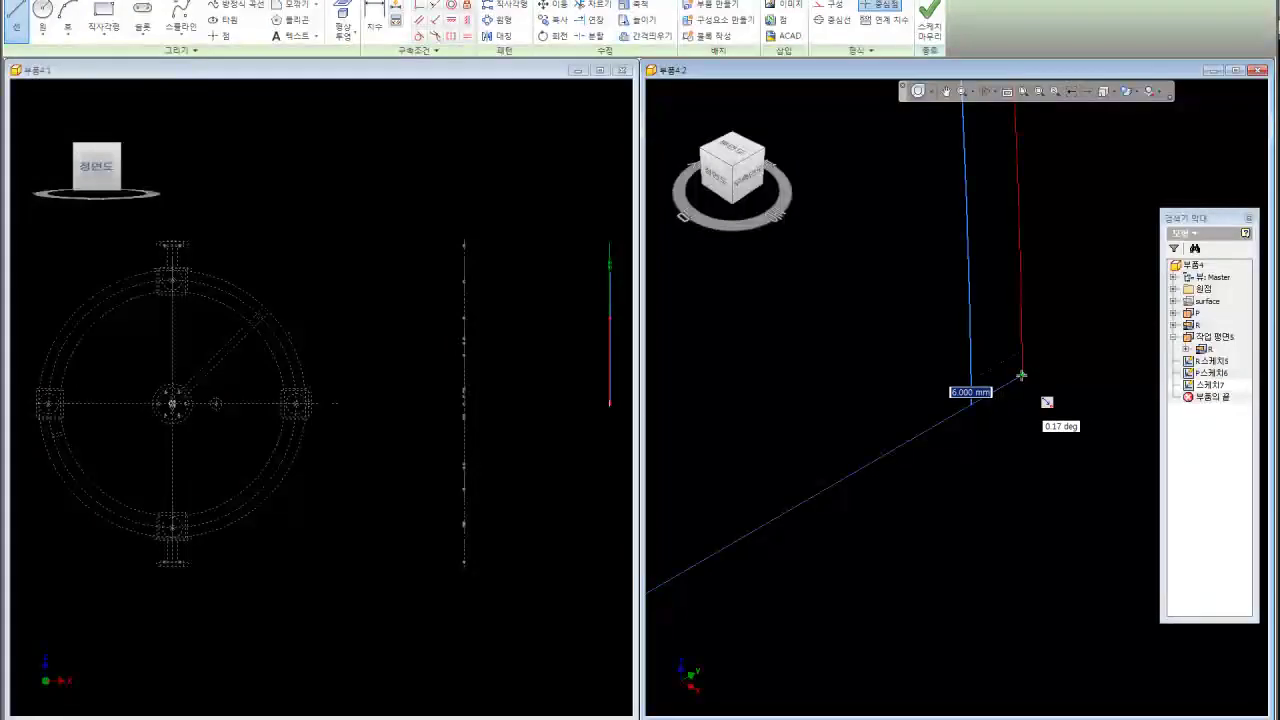
scroll(1070, 365, down, 3)
scroll(915, 470, down, 2)
scroll(911, 467, up, 3)
scroll(890, 475, up, 2)
click(888, 462)
click(852, 487)
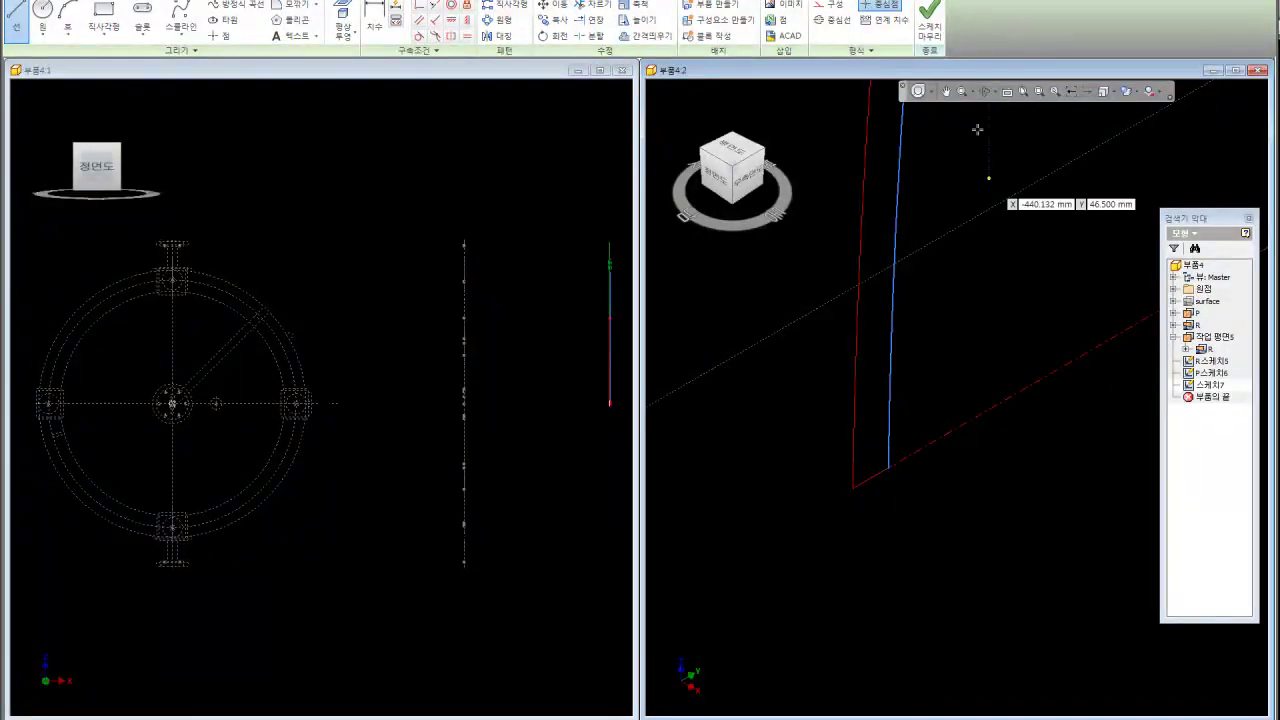
- Finish that sketch, abandon another revolve attempt, and reopen Sketch7 for editing
click(935, 36)
key(r)
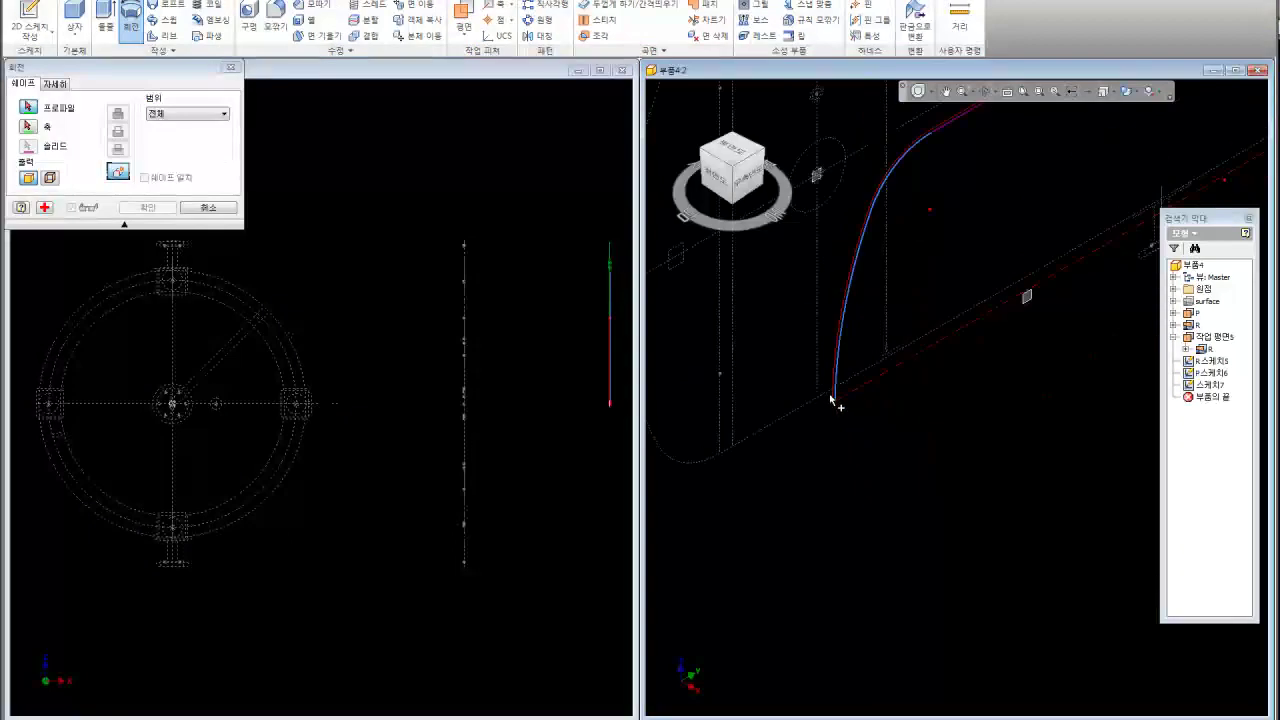
scroll(790, 420, down, 2)
middle_drag(1045, 208, 1043, 418)
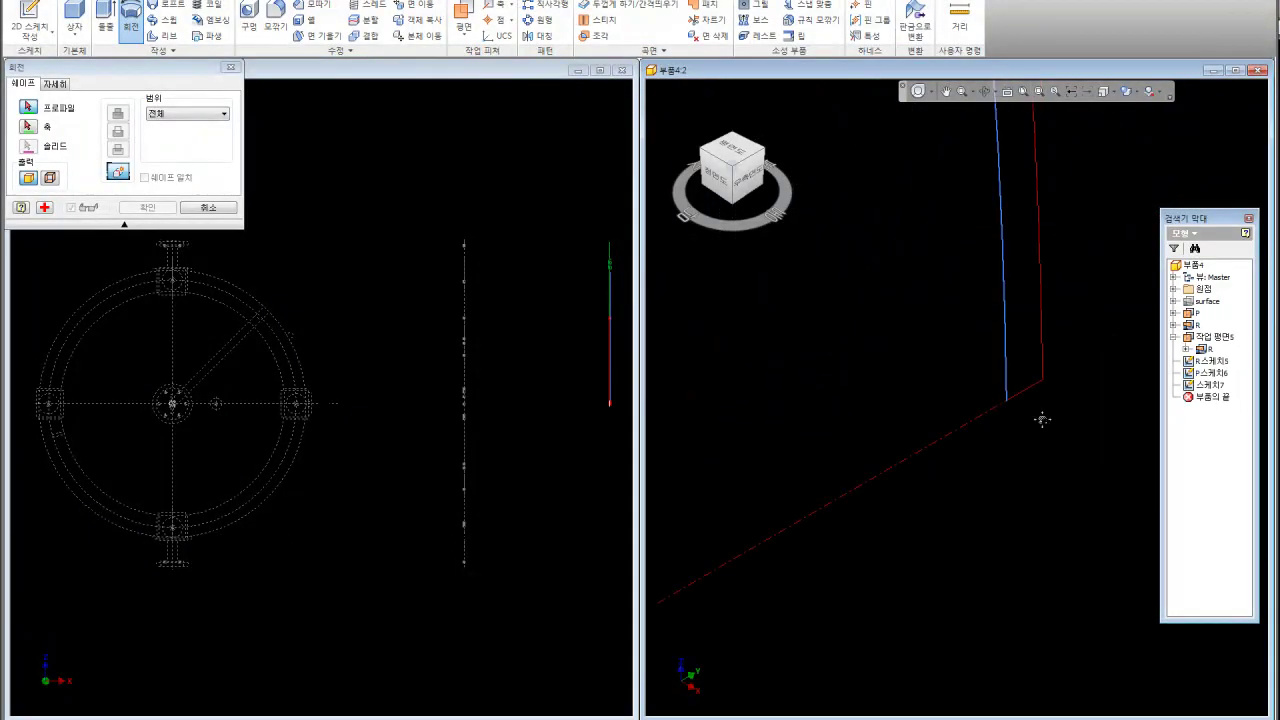
key(Escape)
double_click(1207, 385)
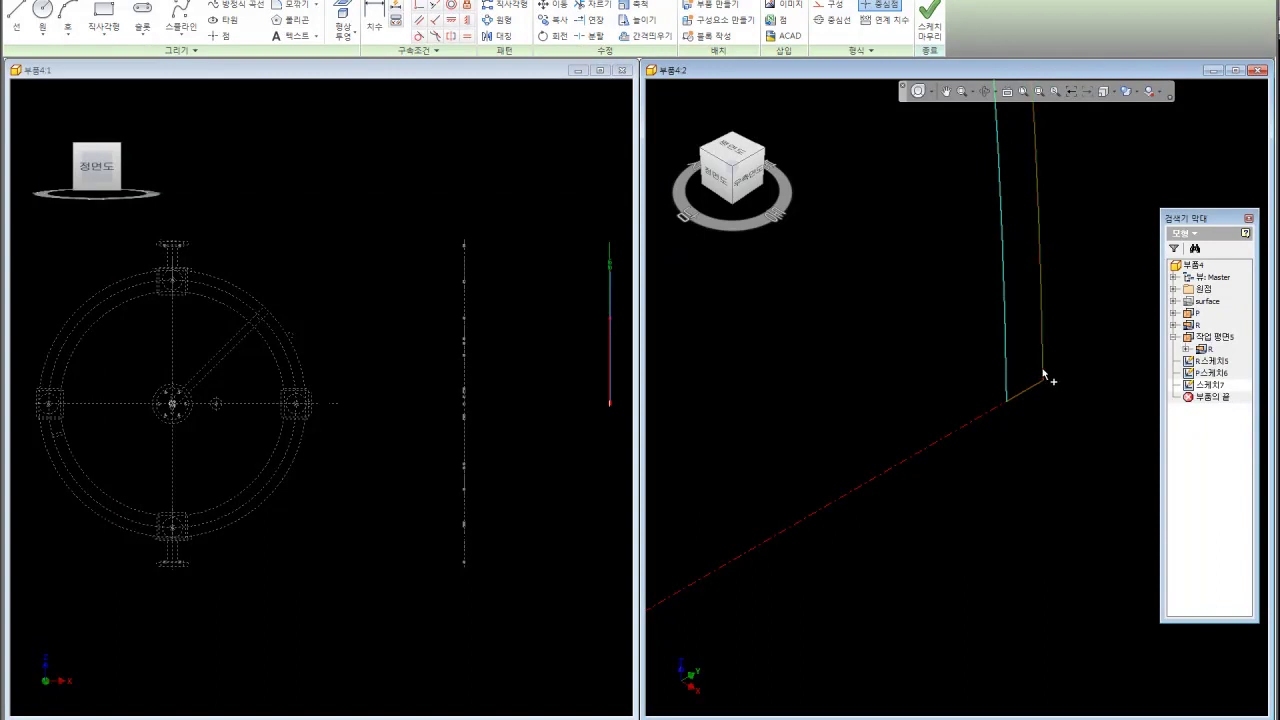
- Close Loop on the vessel wall curve, accepting each endpoint-gap prompt with Yes
scroll(1043, 374, down, 5)
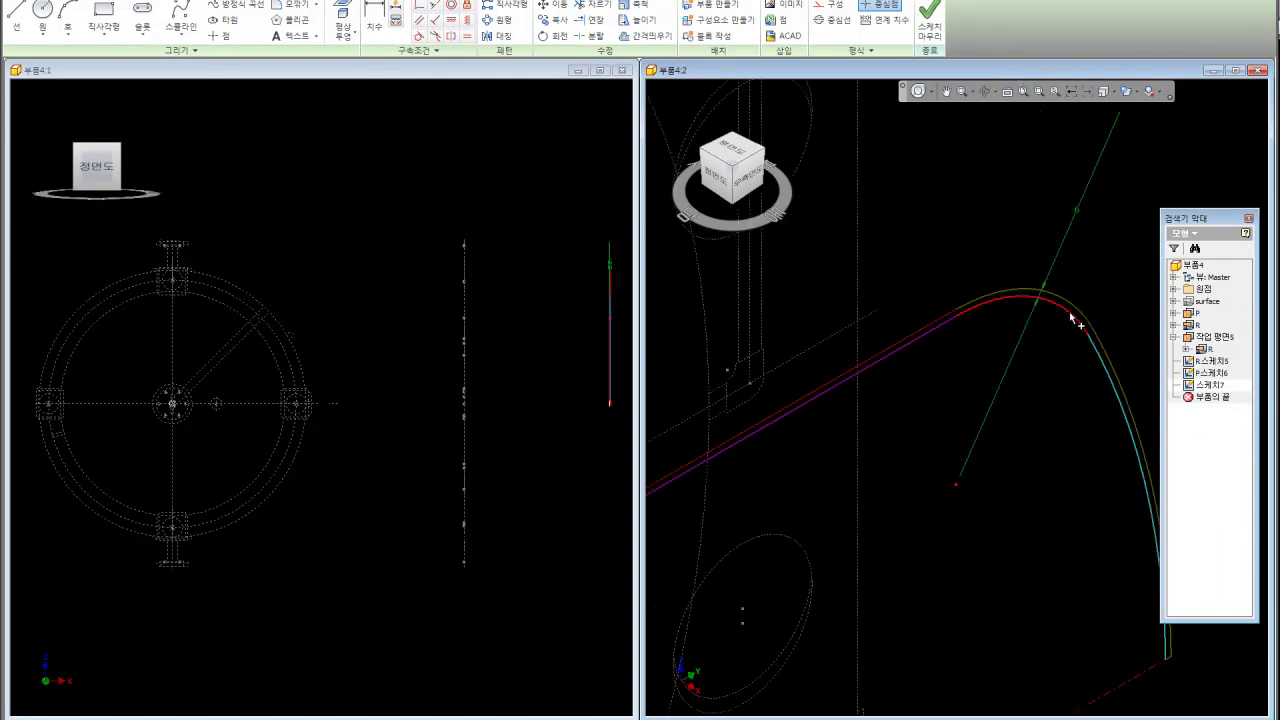
click(951, 323)
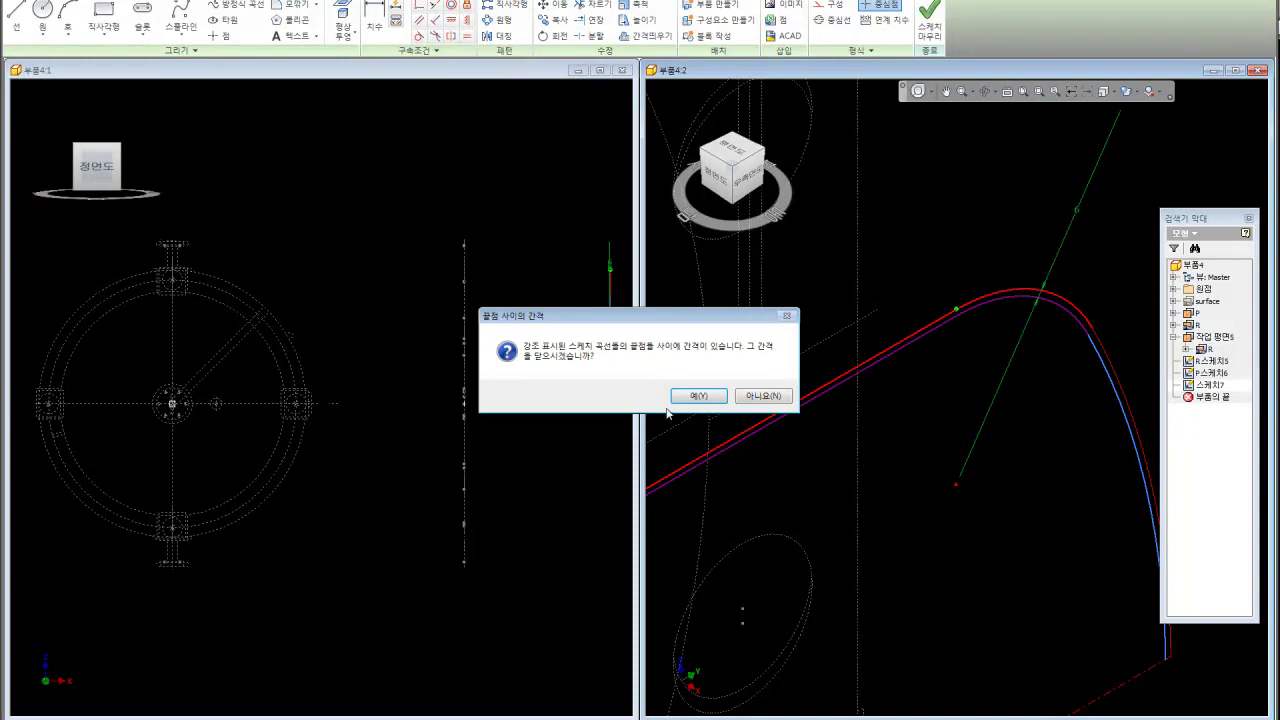
click(698, 396)
click(946, 333)
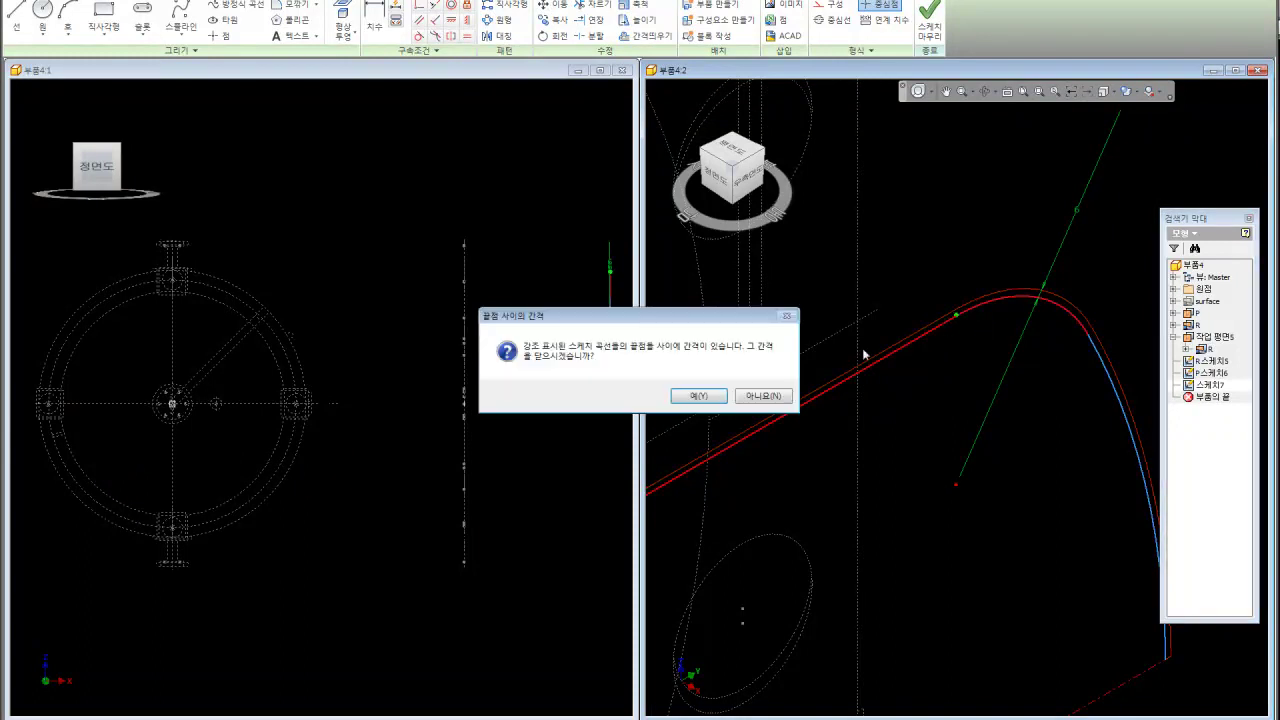
click(716, 395)
scroll(893, 389, up, 5)
click(884, 408)
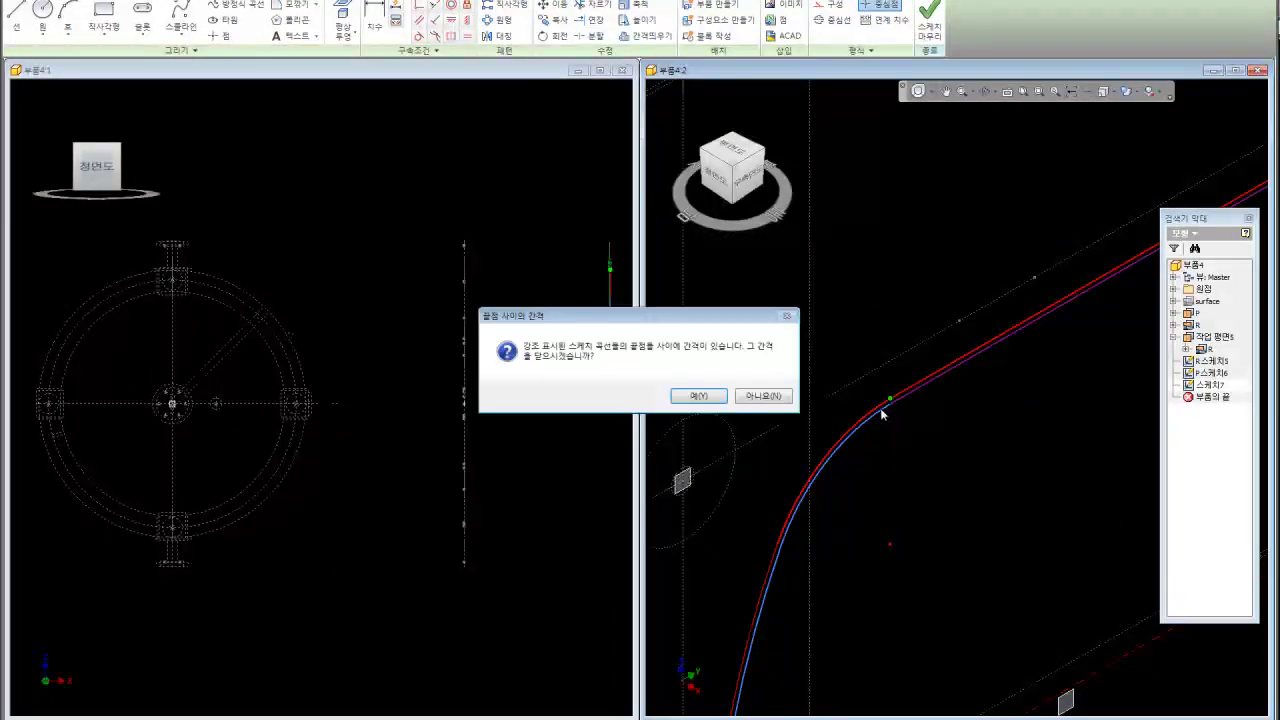
click(714, 396)
- Bridge the remaining gaps through the lower curve's end, confirm the closed loop, and finish Sketch7
click(891, 412)
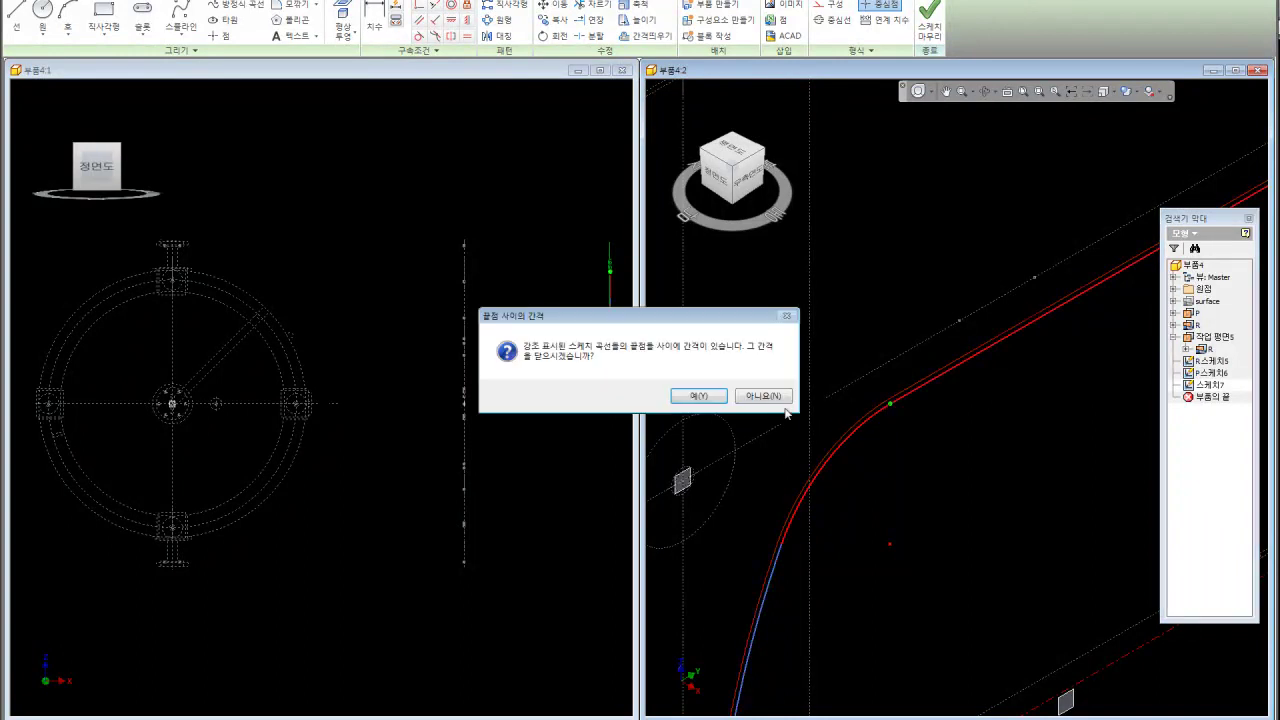
click(714, 396)
scroll(875, 550, up, 2)
scroll(840, 520, up, 2)
scroll(805, 468, up, 2)
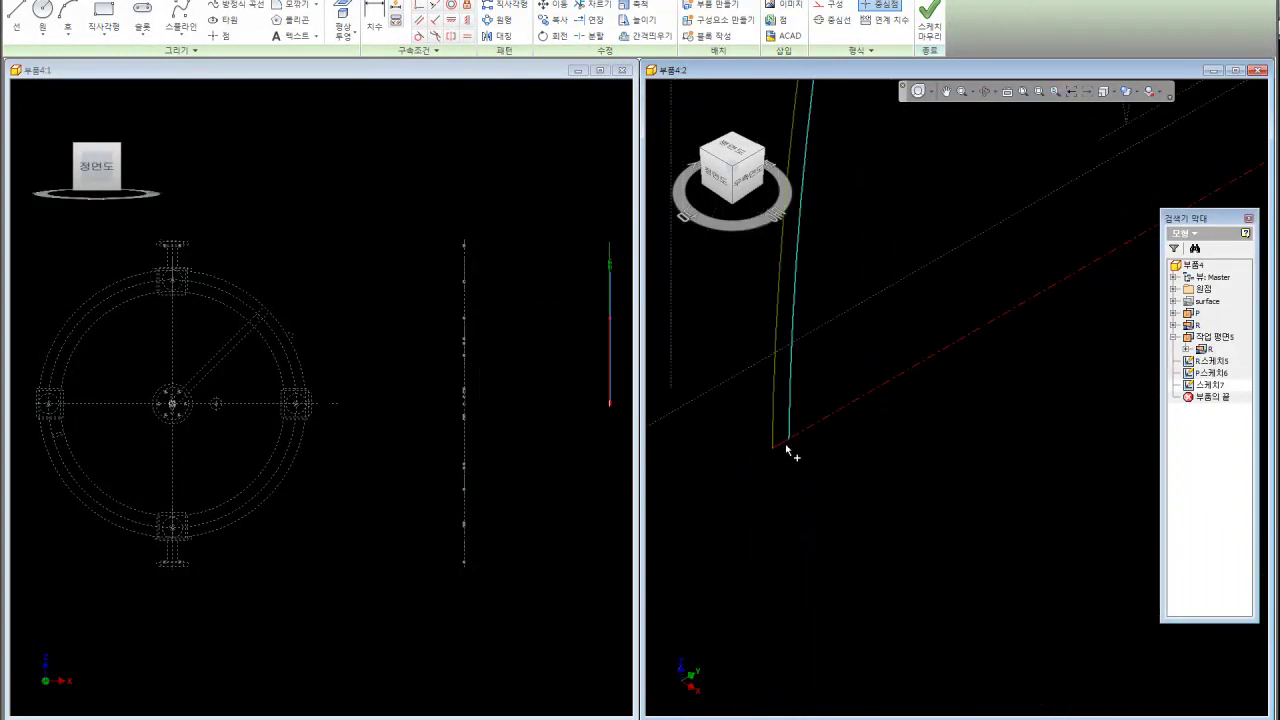
click(787, 445)
click(570, 394)
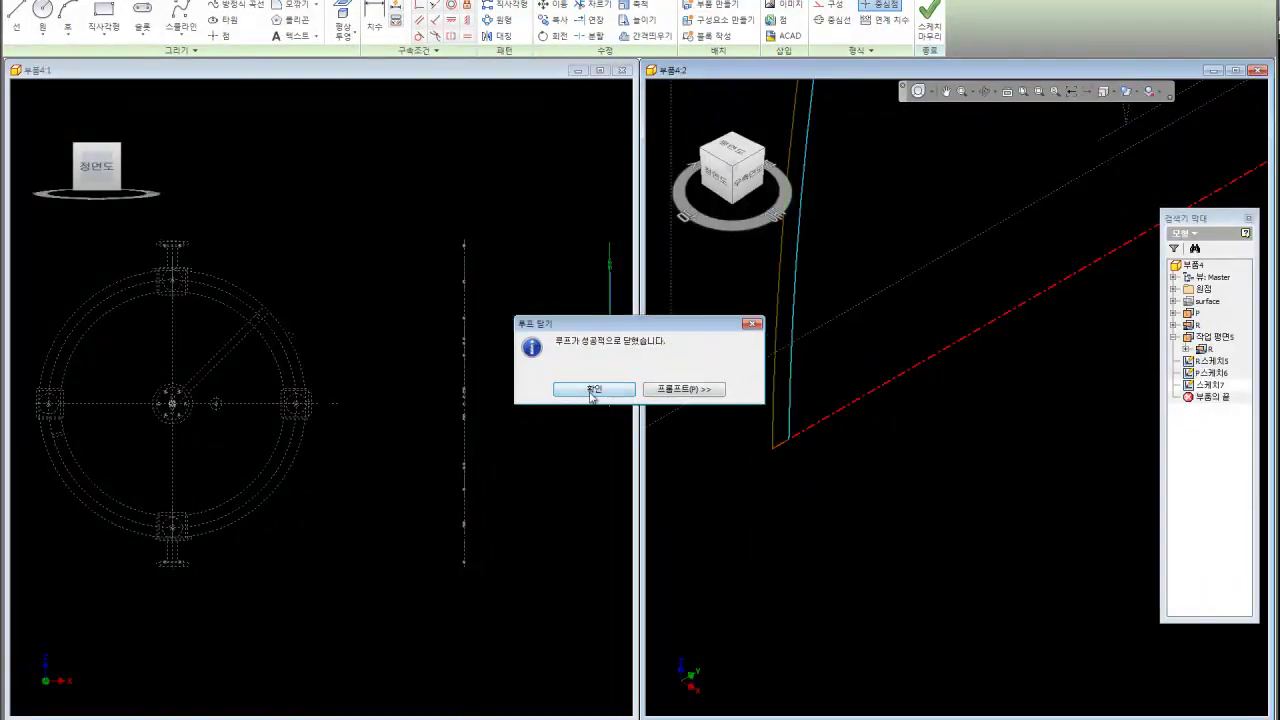
click(588, 393)
click(930, 18)
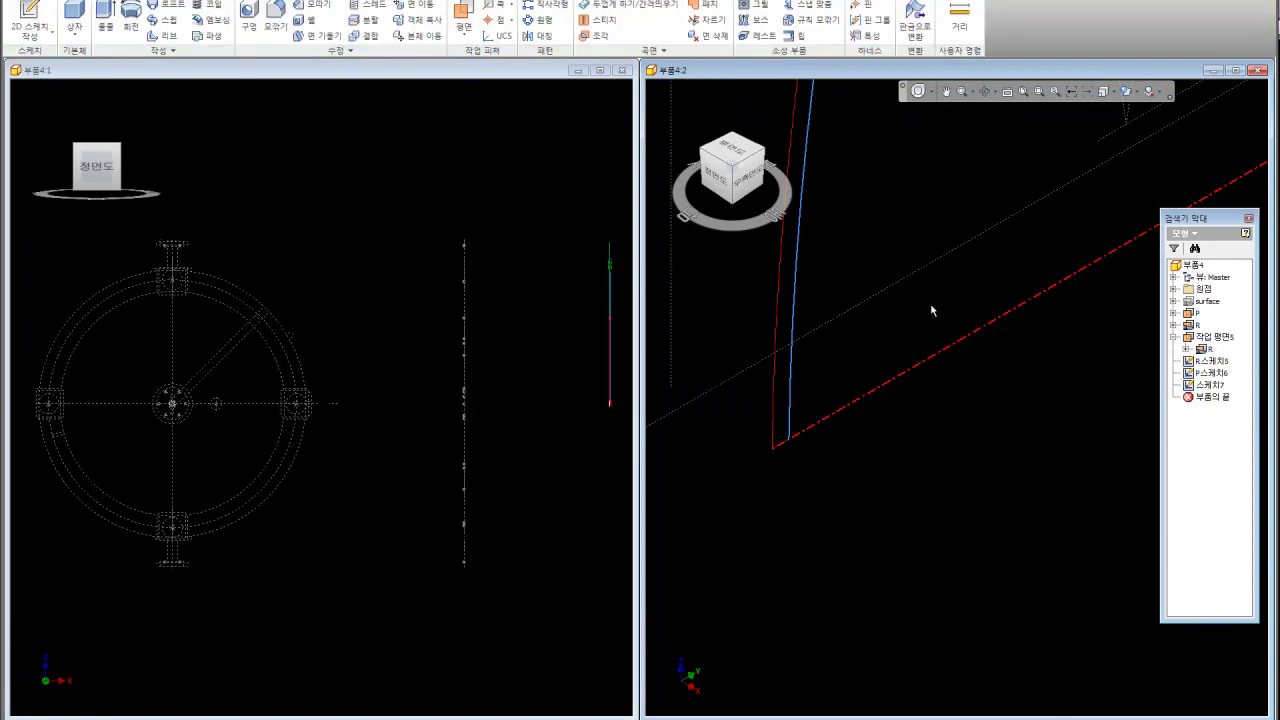
- Revolve the closed Sketch7 profile about the yellow axis line, creating Revolution1
click(131, 20)
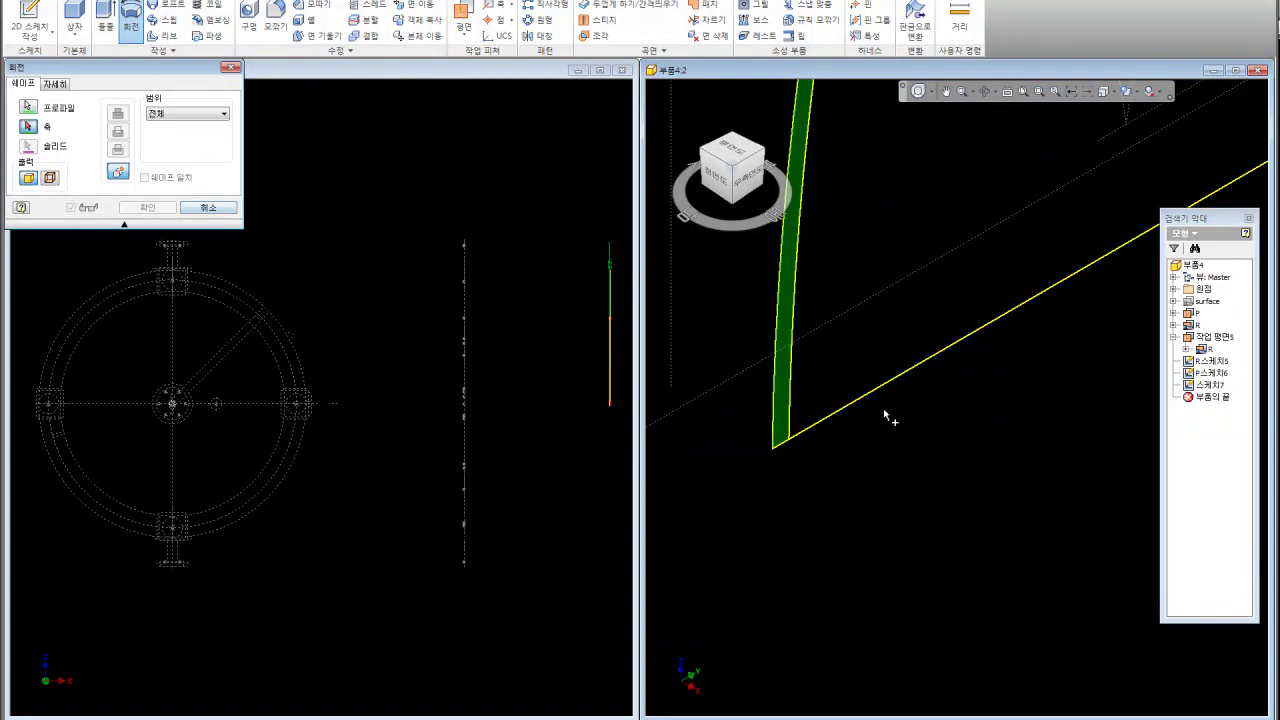
click(834, 418)
scroll(816, 514, down, 3)
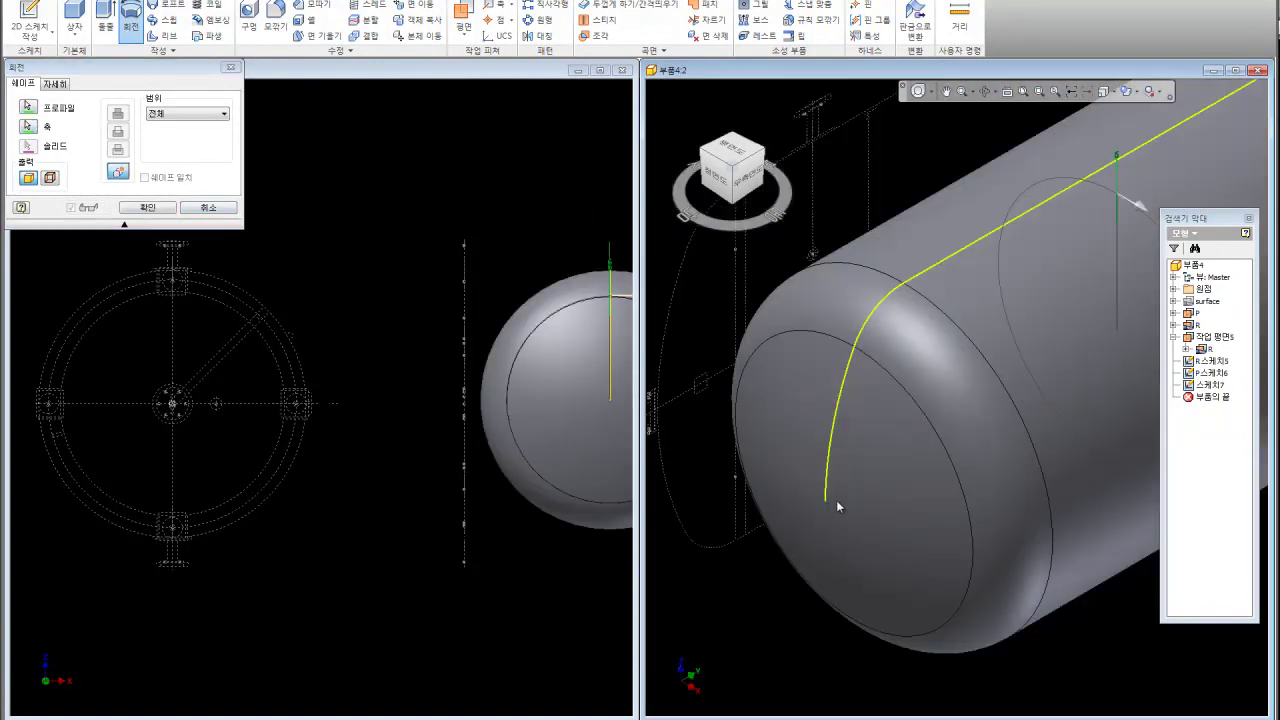
scroll(836, 500, down, 2)
scroll(990, 444, up, 2)
click(146, 209)
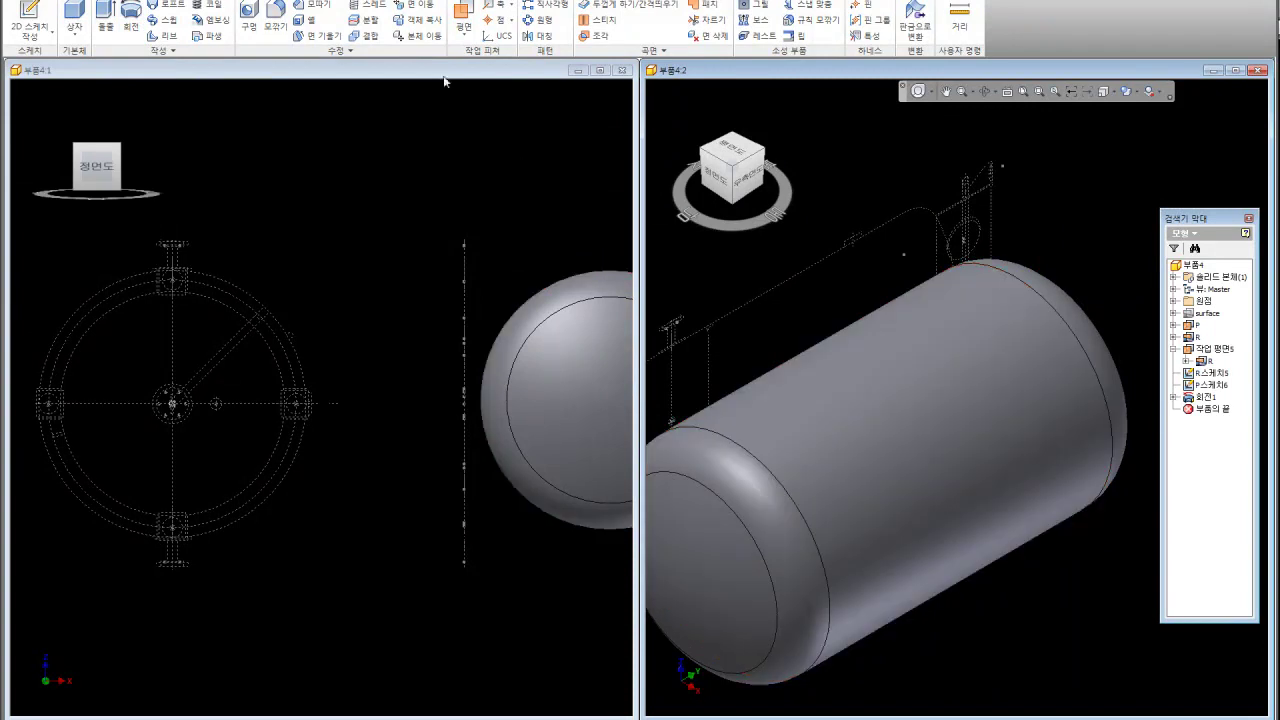
click(416, 35)
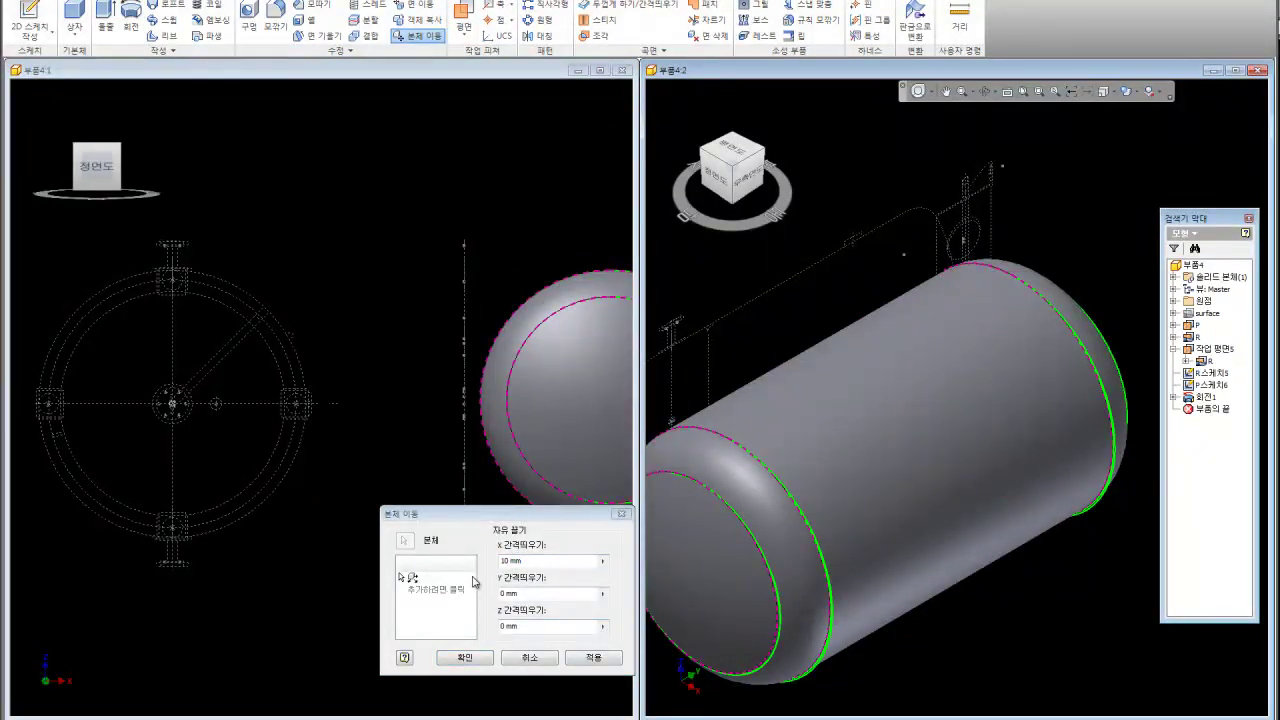
- Apply a Move Bodies X offset of -1500 to the tank body, creating Move Bodies1
click(604, 563)
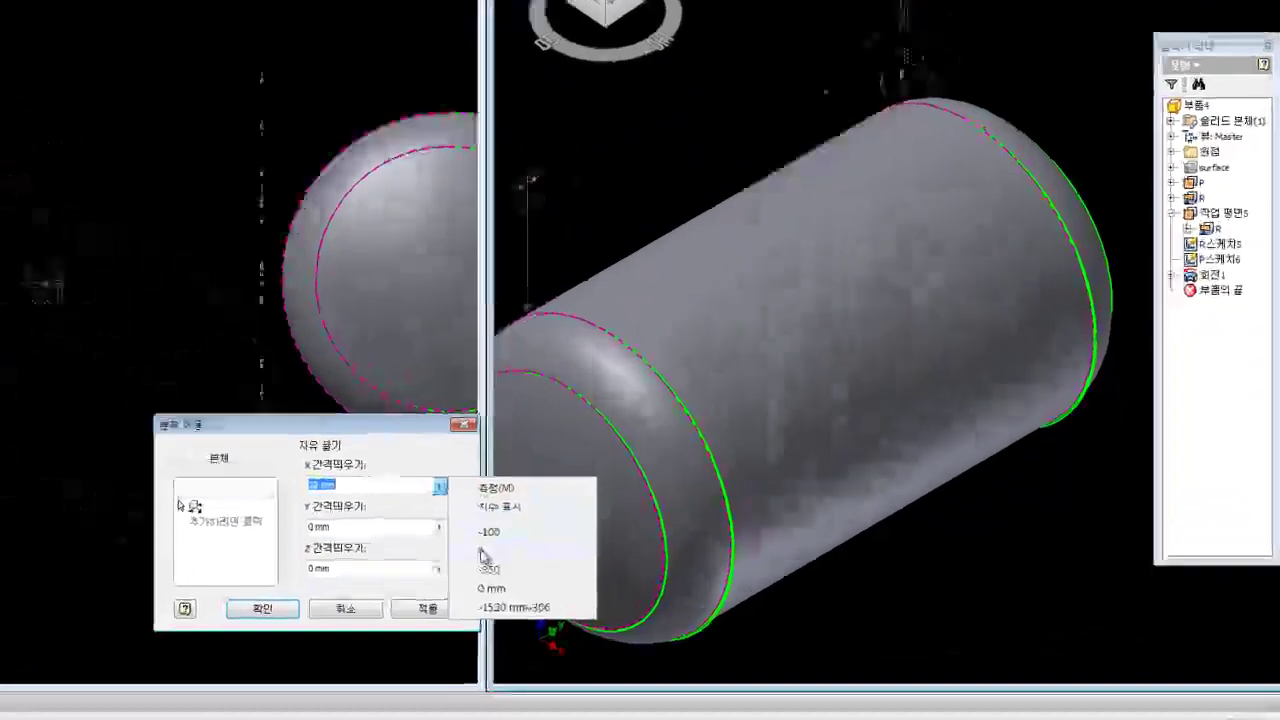
click(653, 564)
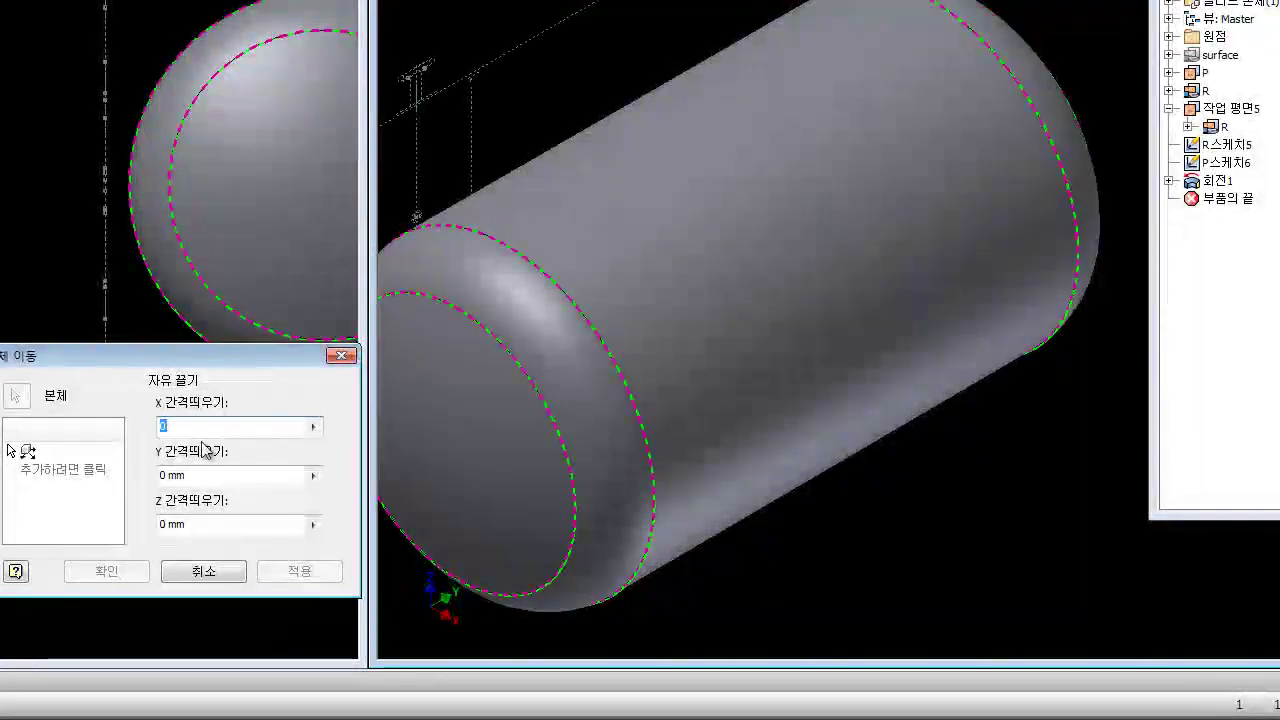
text(0)
double_click(183, 426)
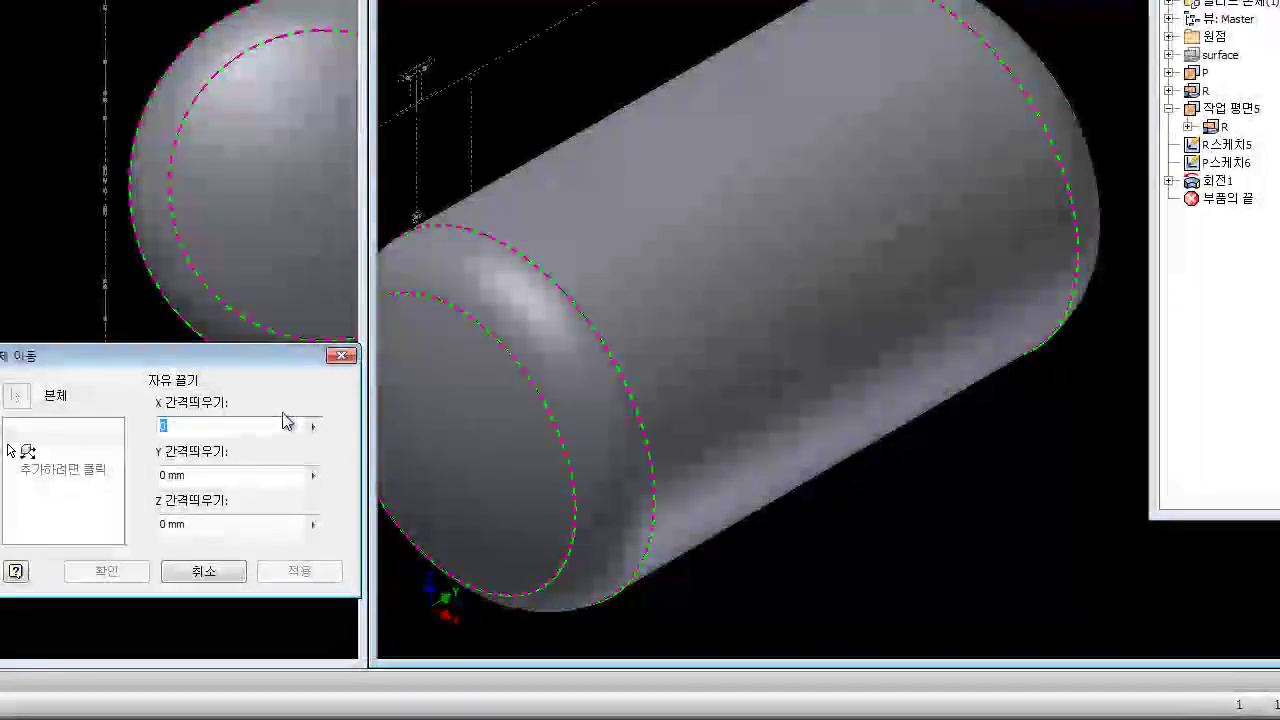
text(-)
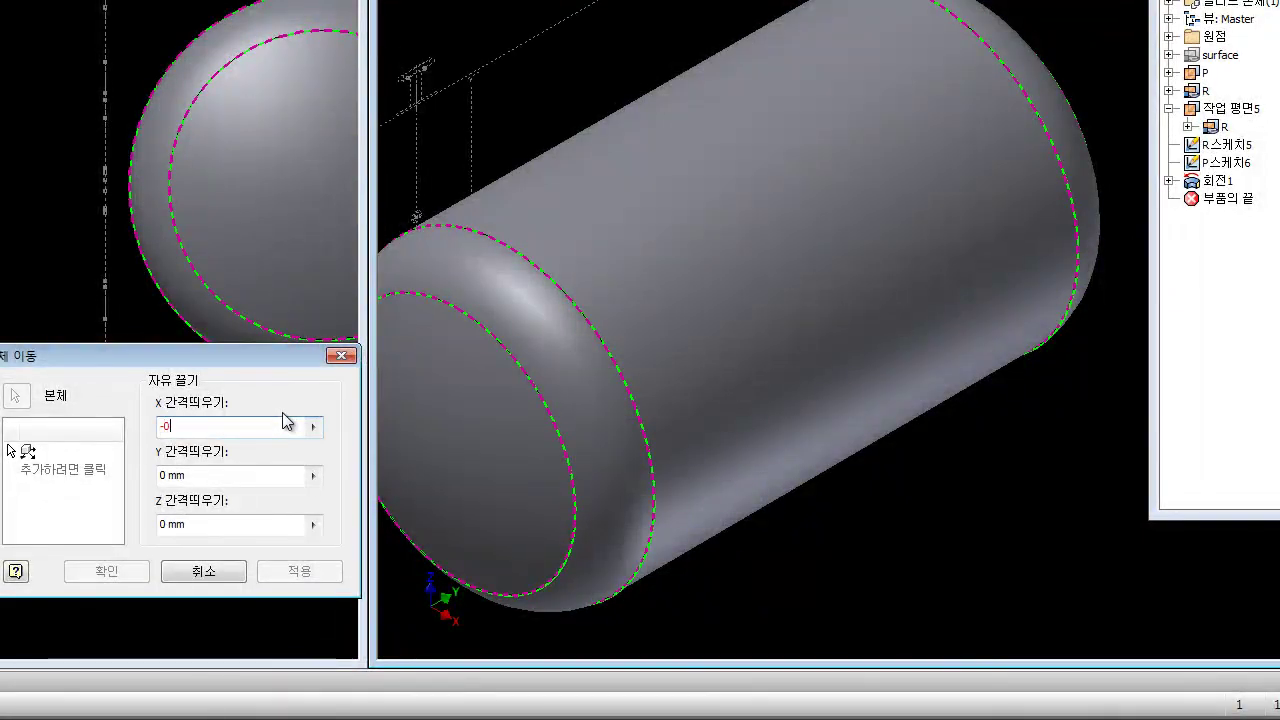
text(1000)
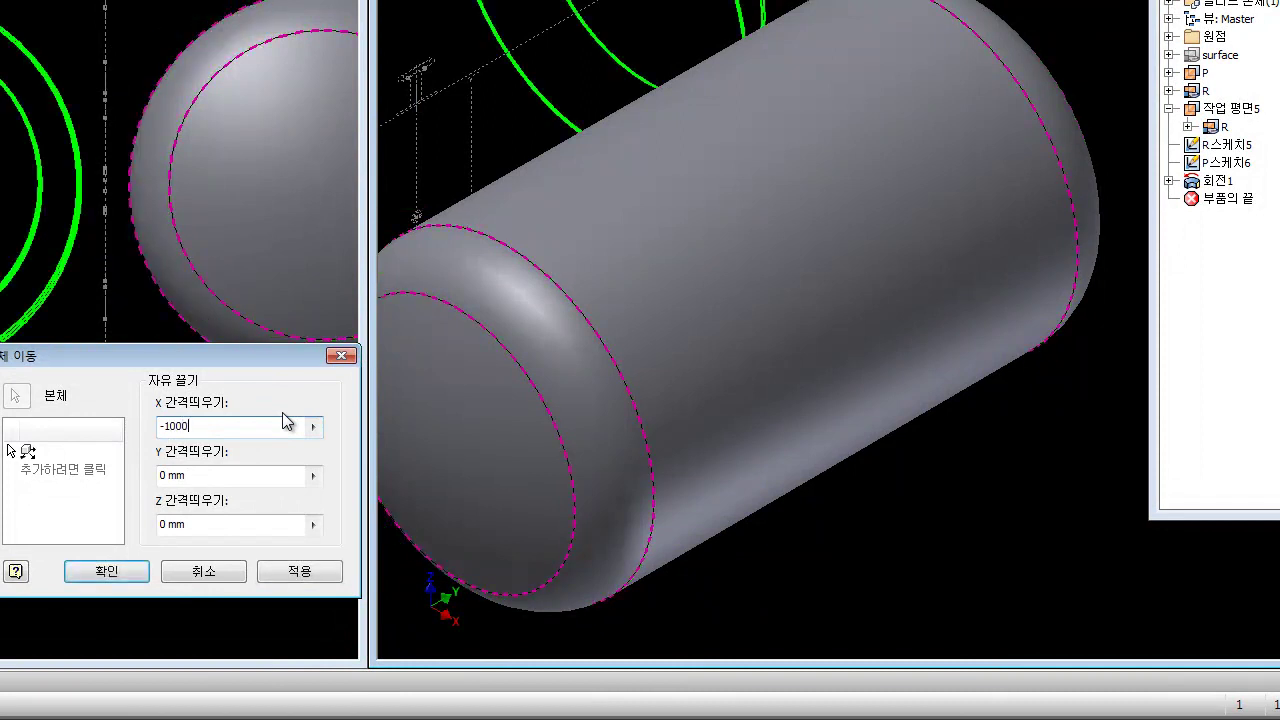
key(BackSpace)
key(BackSpace)
key(BackSpace)
text(500)
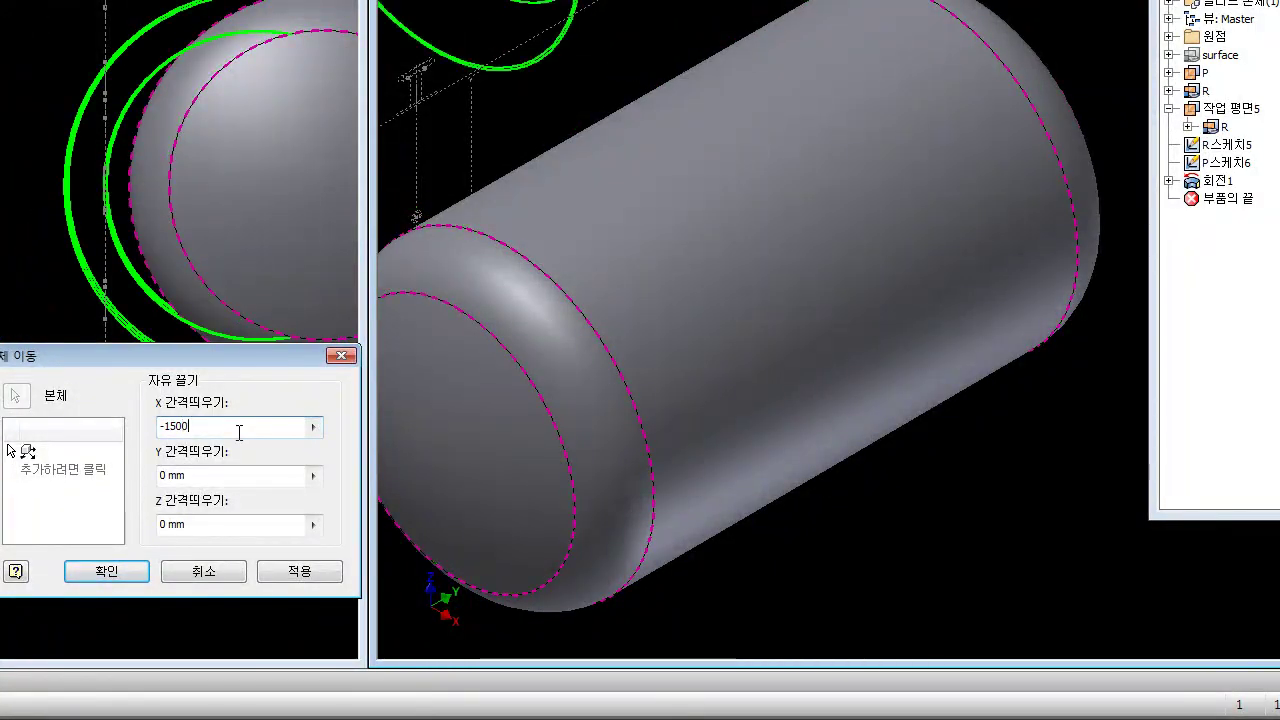
click(106, 571)
scroll(856, 419, down, 2)
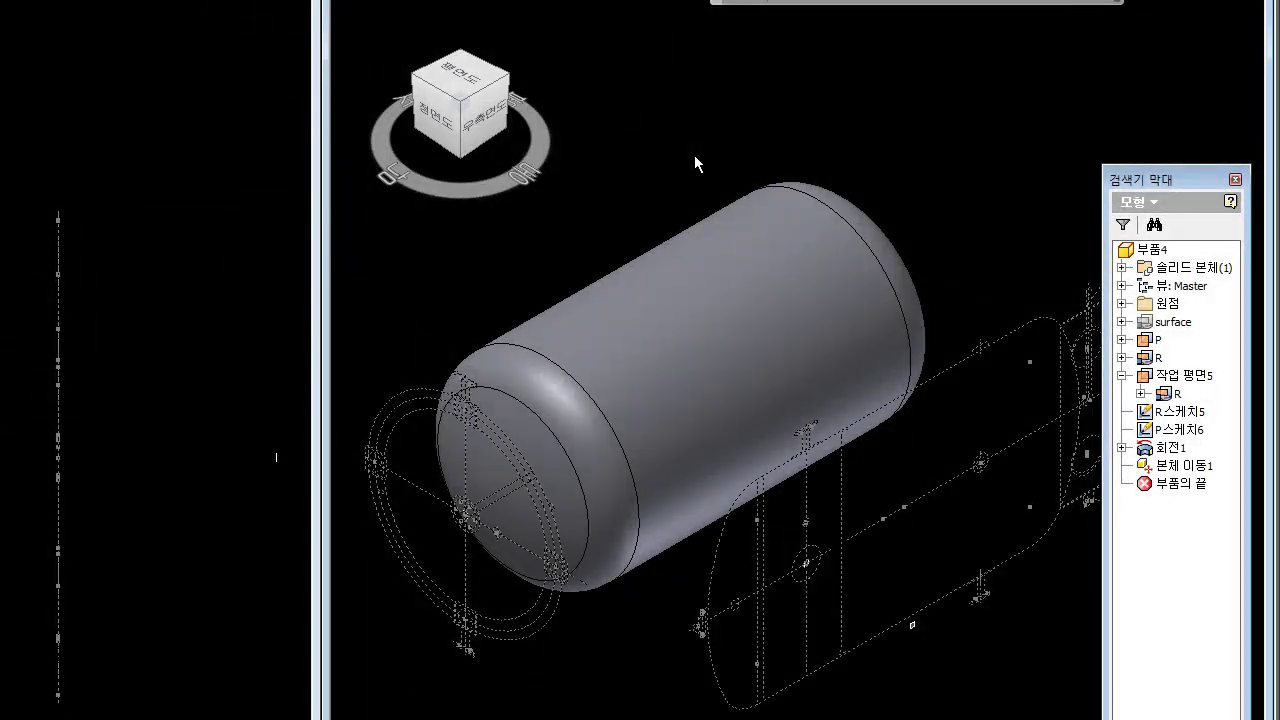
- Set the R스케치5 sketch's line colour to white in its properties
click(1180, 411)
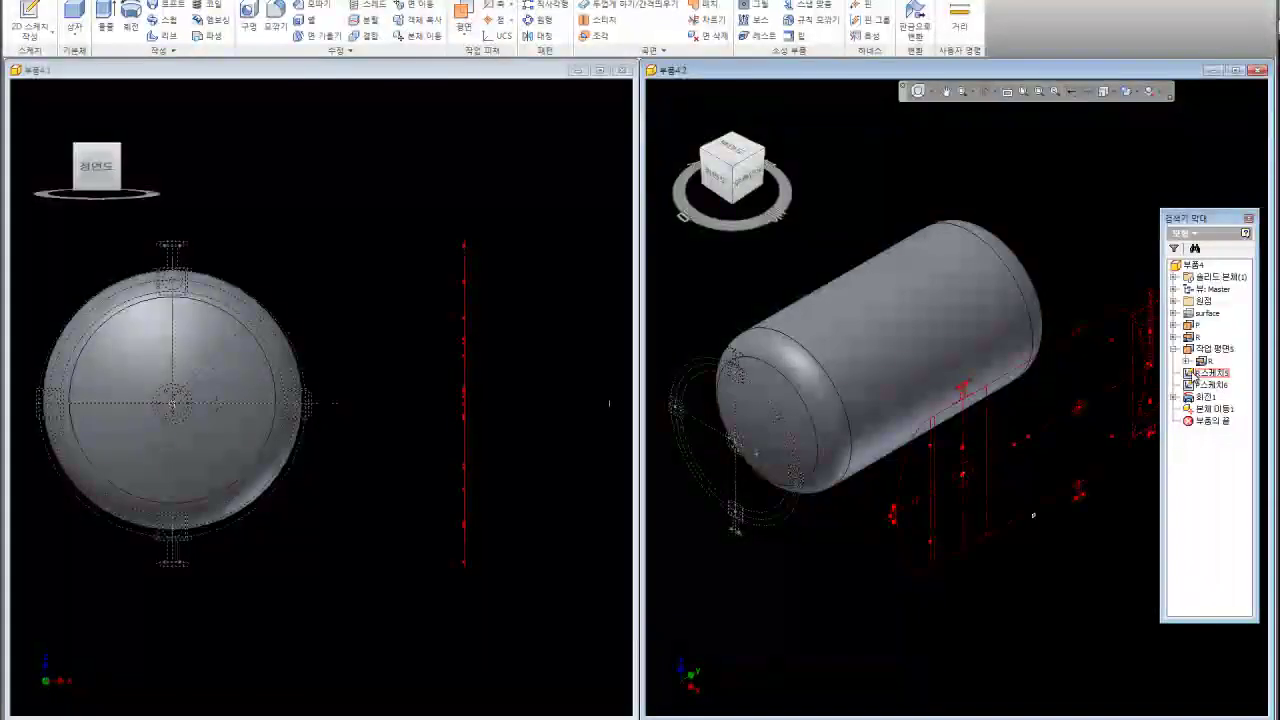
click(1196, 374)
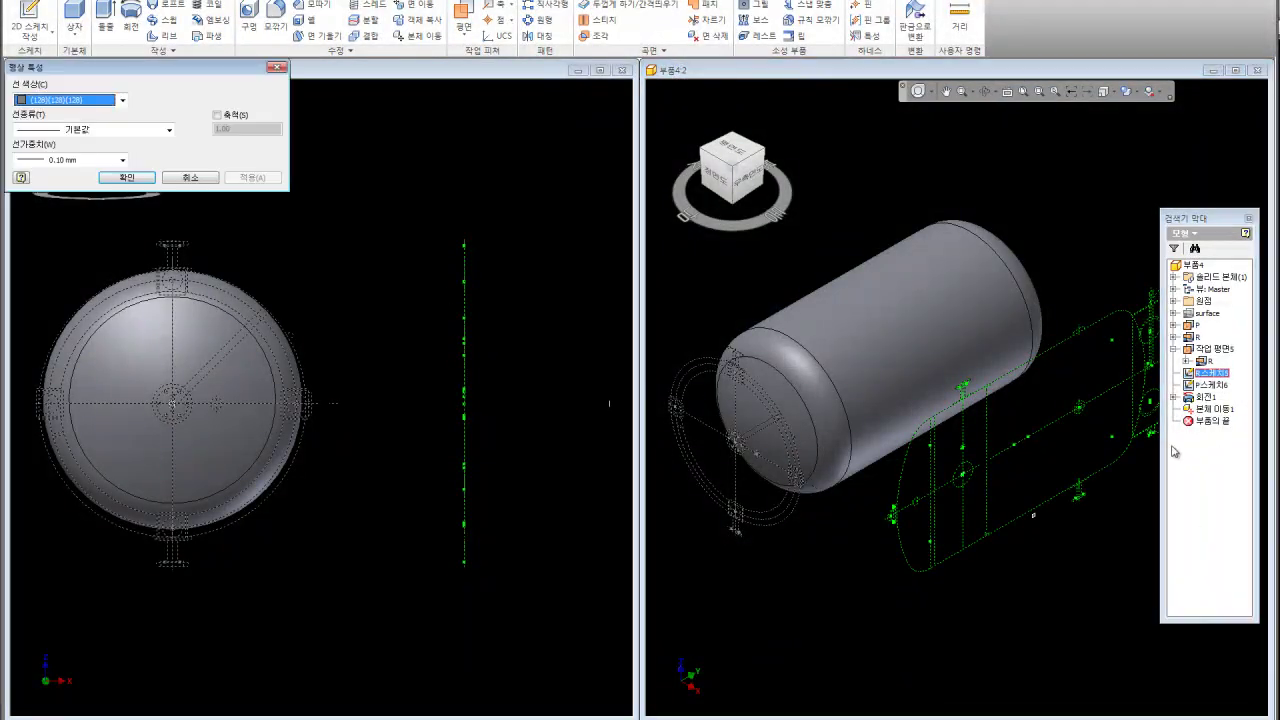
drag(150, 67, 855, 205)
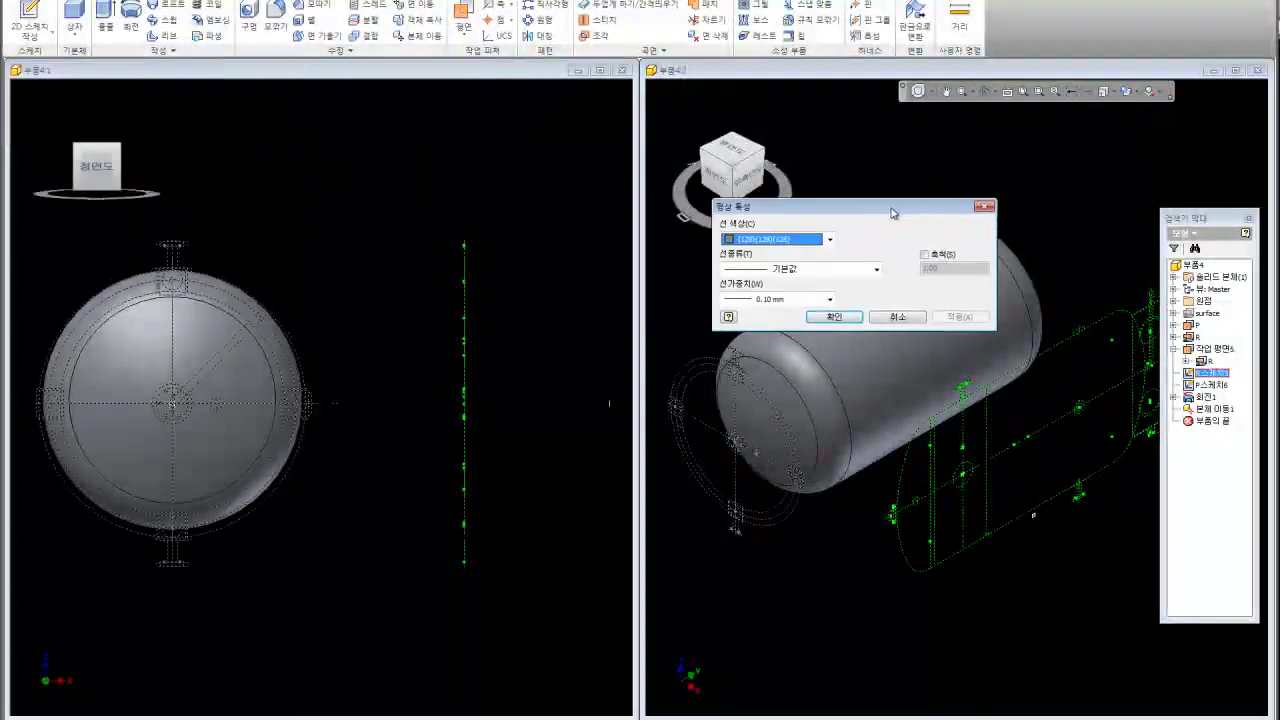
click(829, 240)
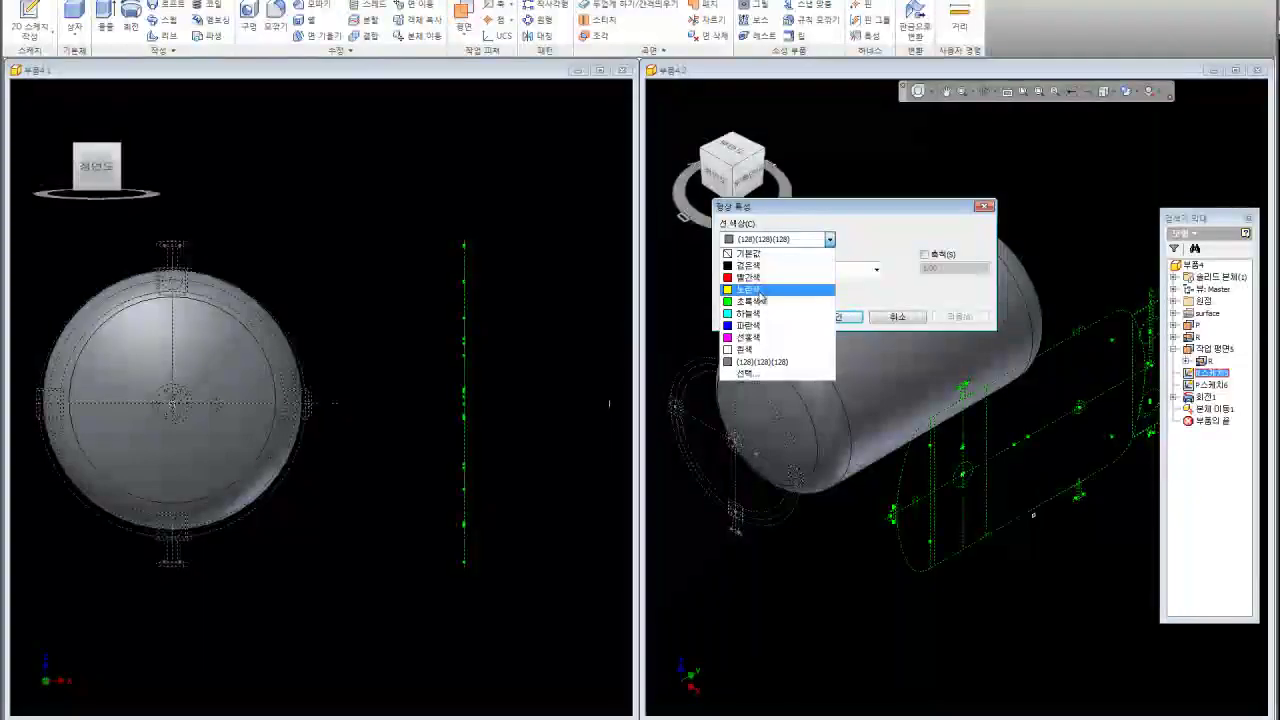
click(757, 349)
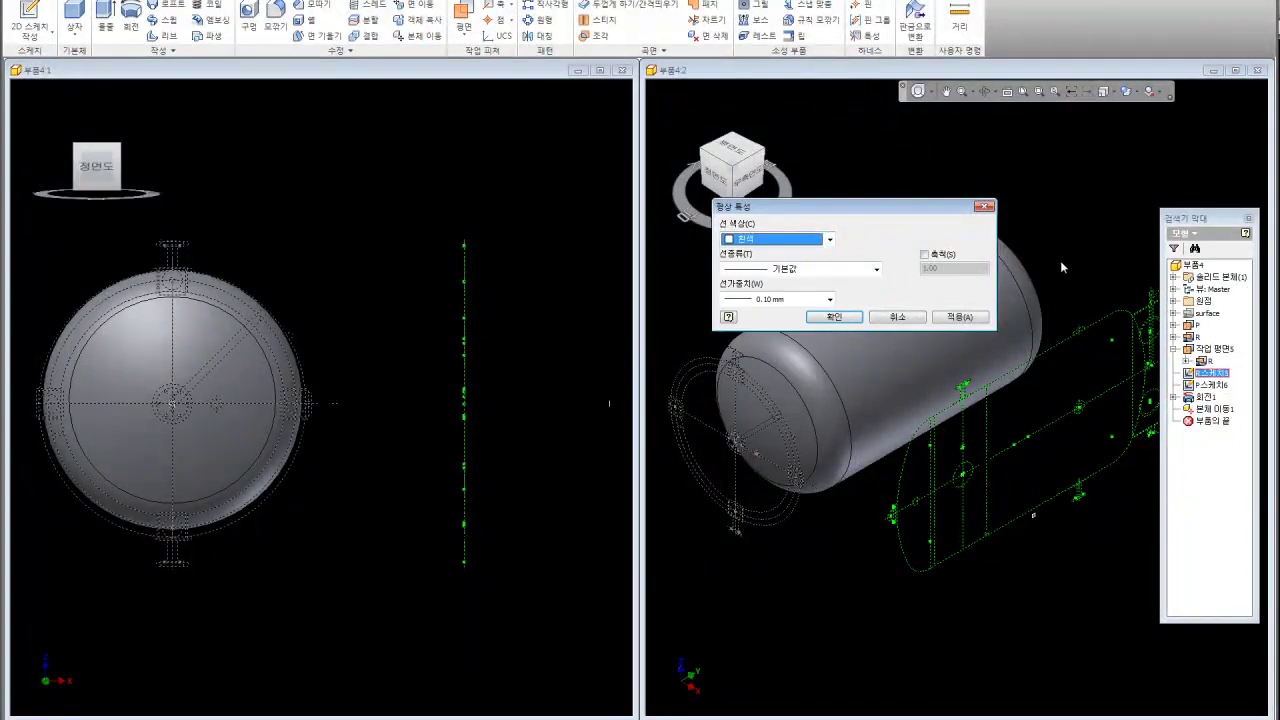
click(828, 318)
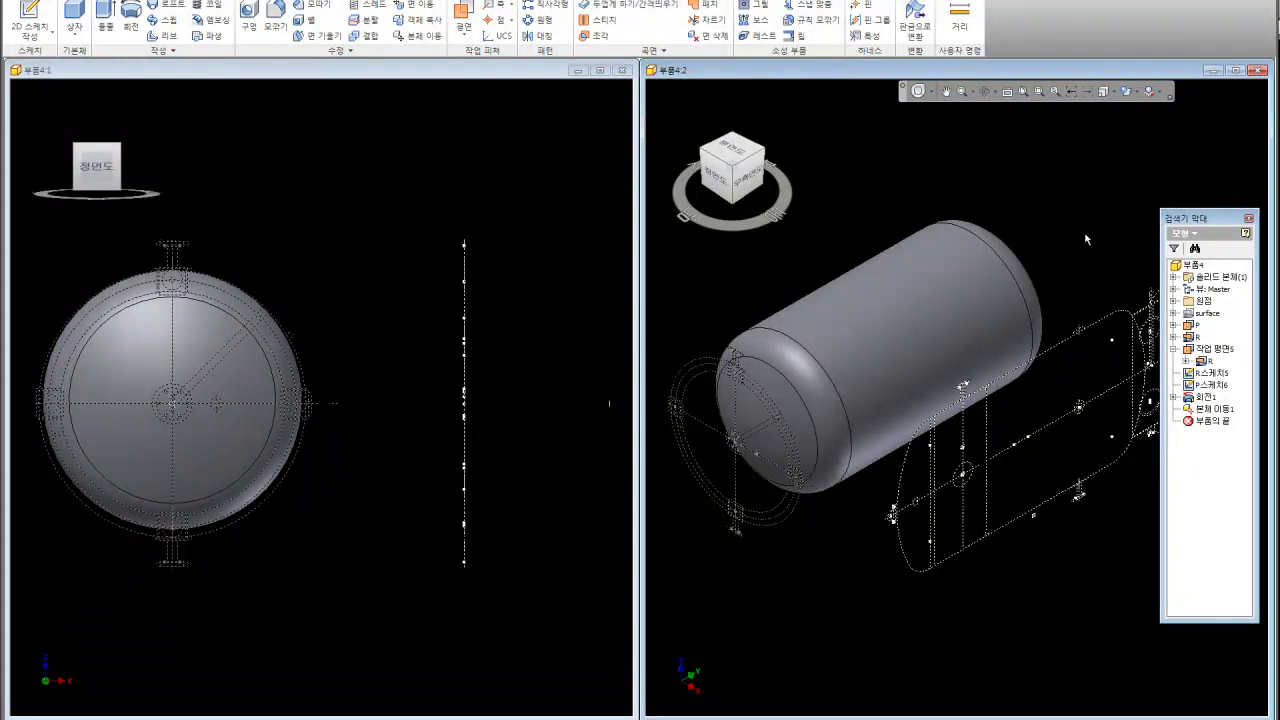
- Set the P스케치6 sketch's line colour to white as well
click(1190, 385)
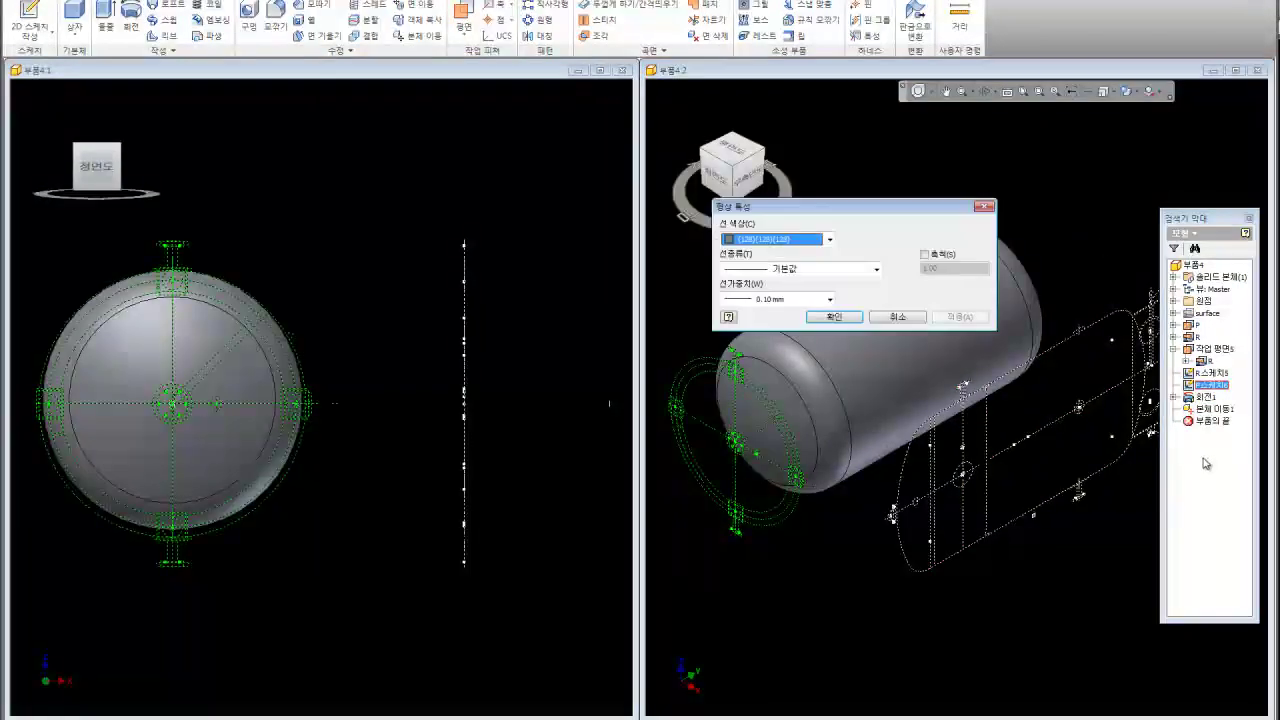
click(829, 239)
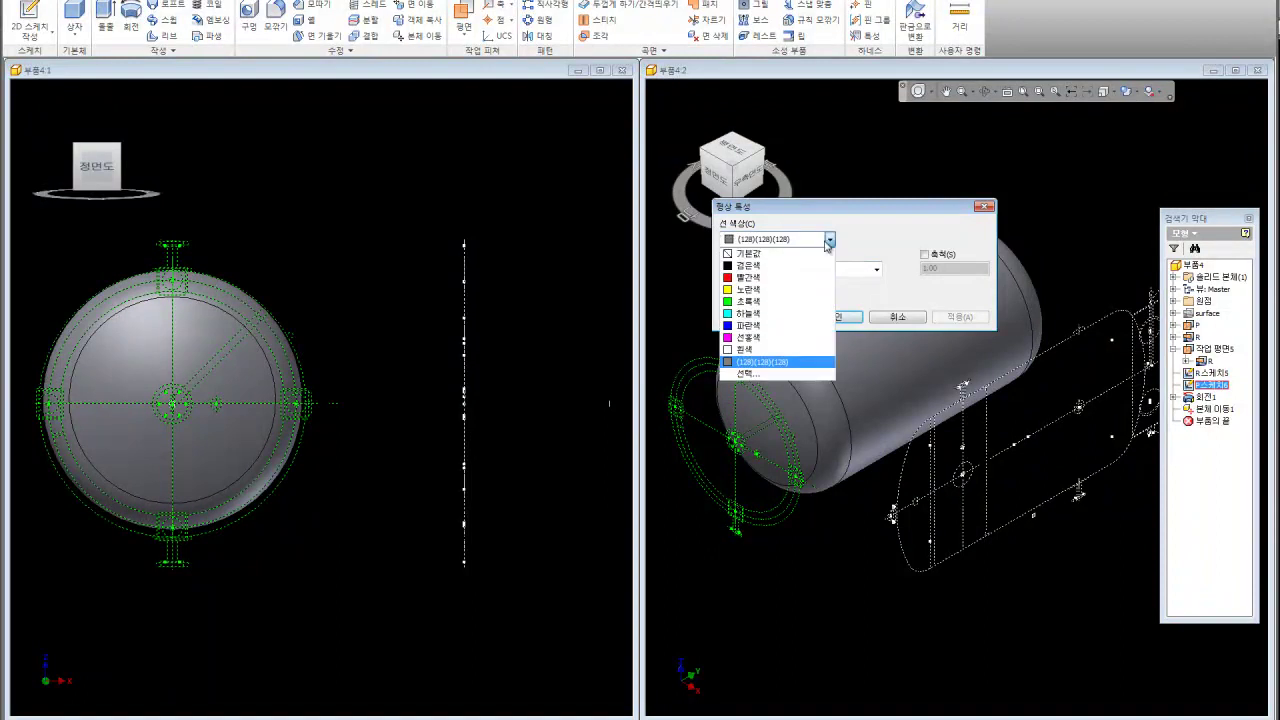
click(758, 350)
click(843, 318)
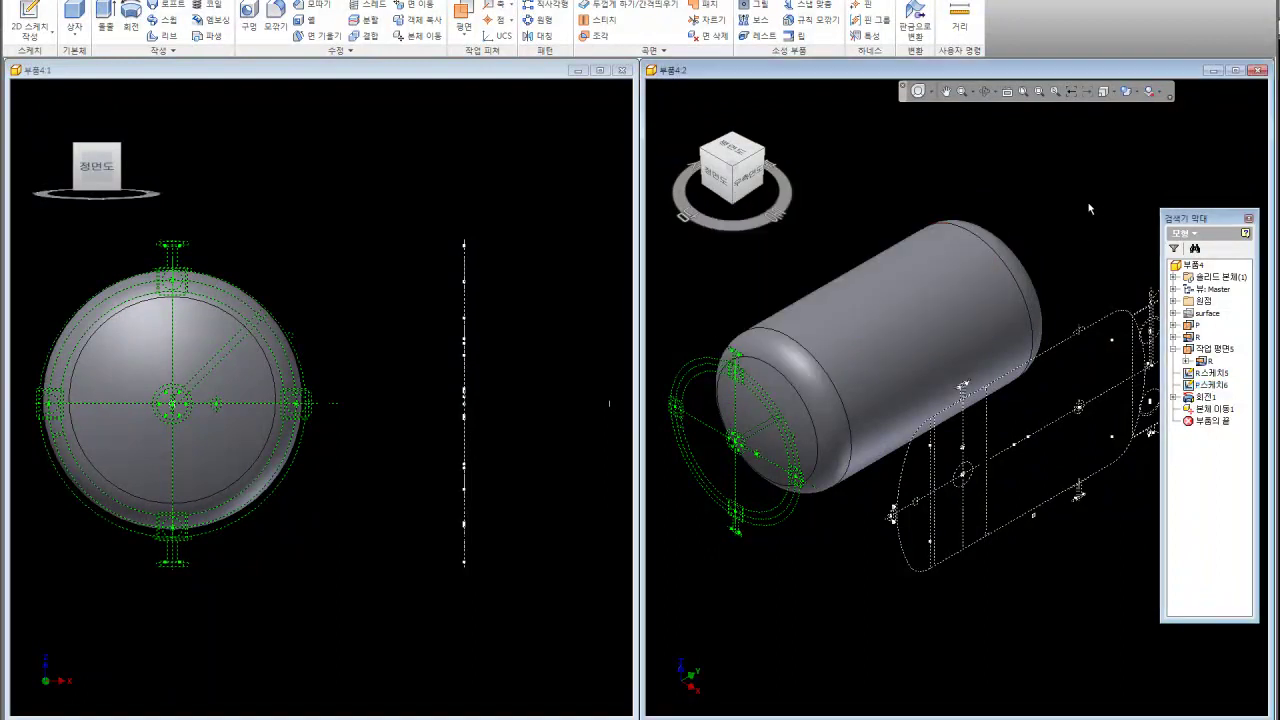
click(392, 228)
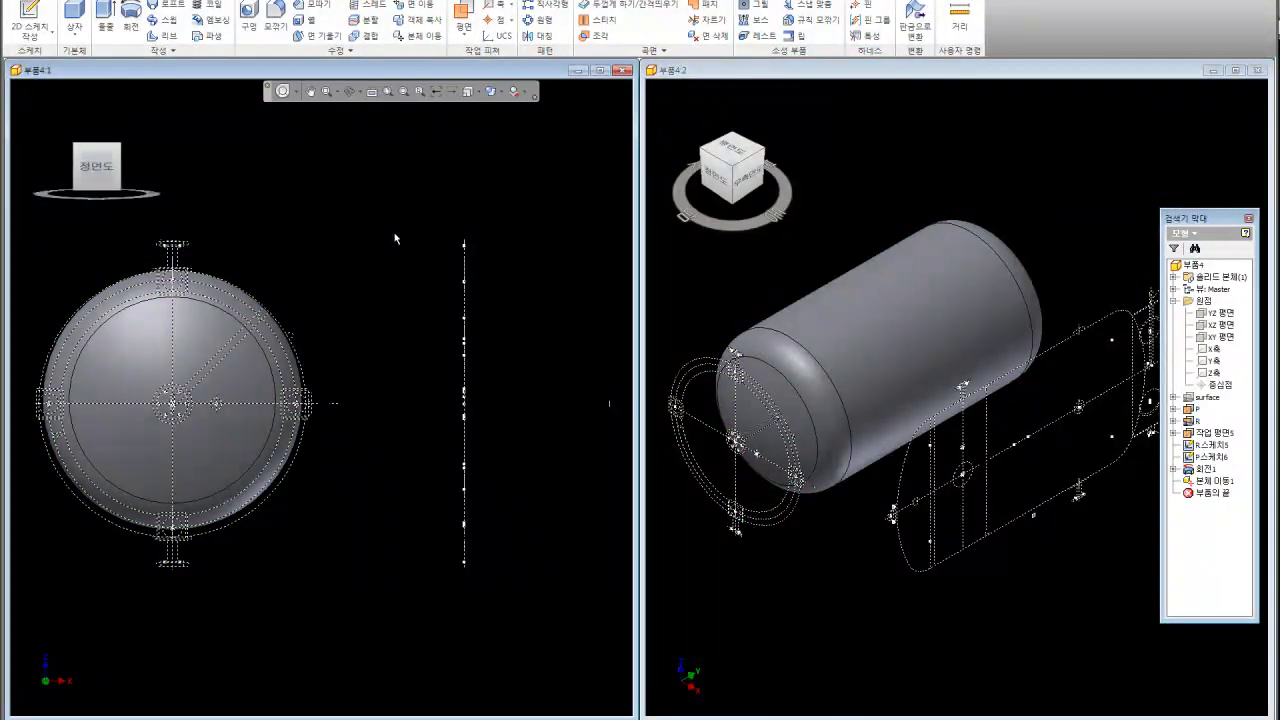
- Centre the shell in the front view and turn the second viewport to the right side
middle_drag(399, 237, 519, 213)
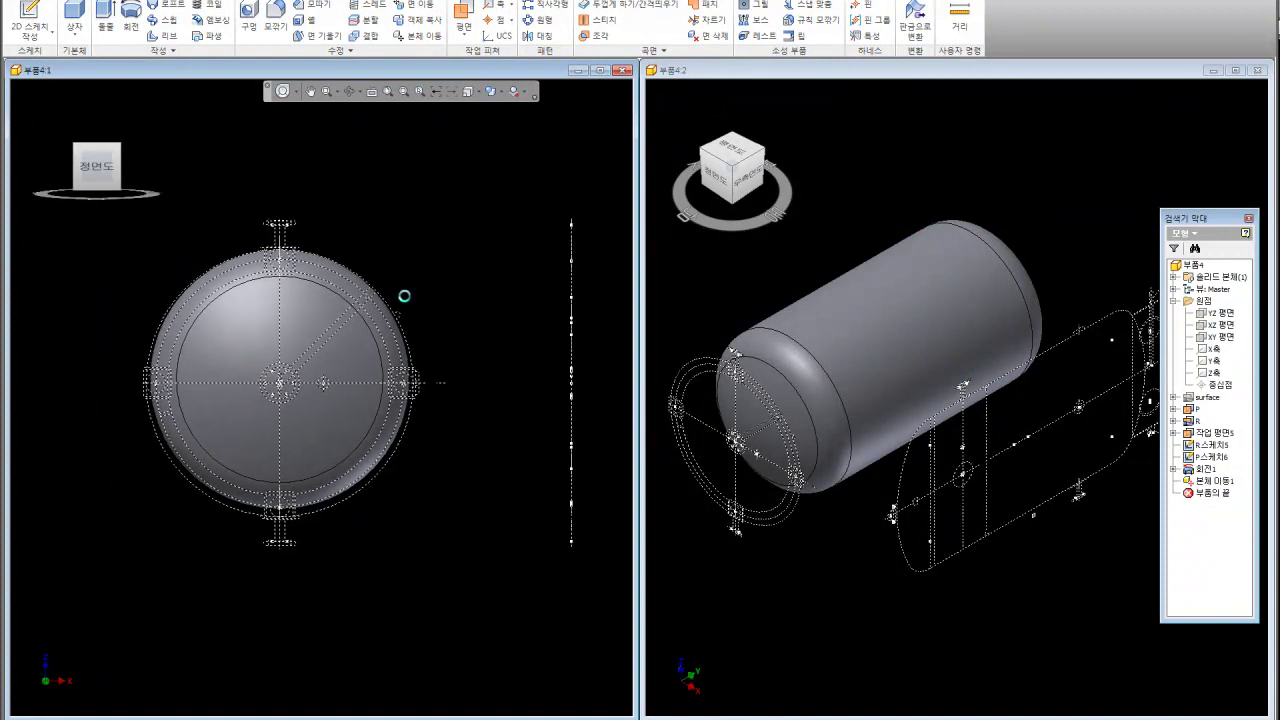
scroll(404, 296, up, 3)
middle_drag(414, 280, 515, 234)
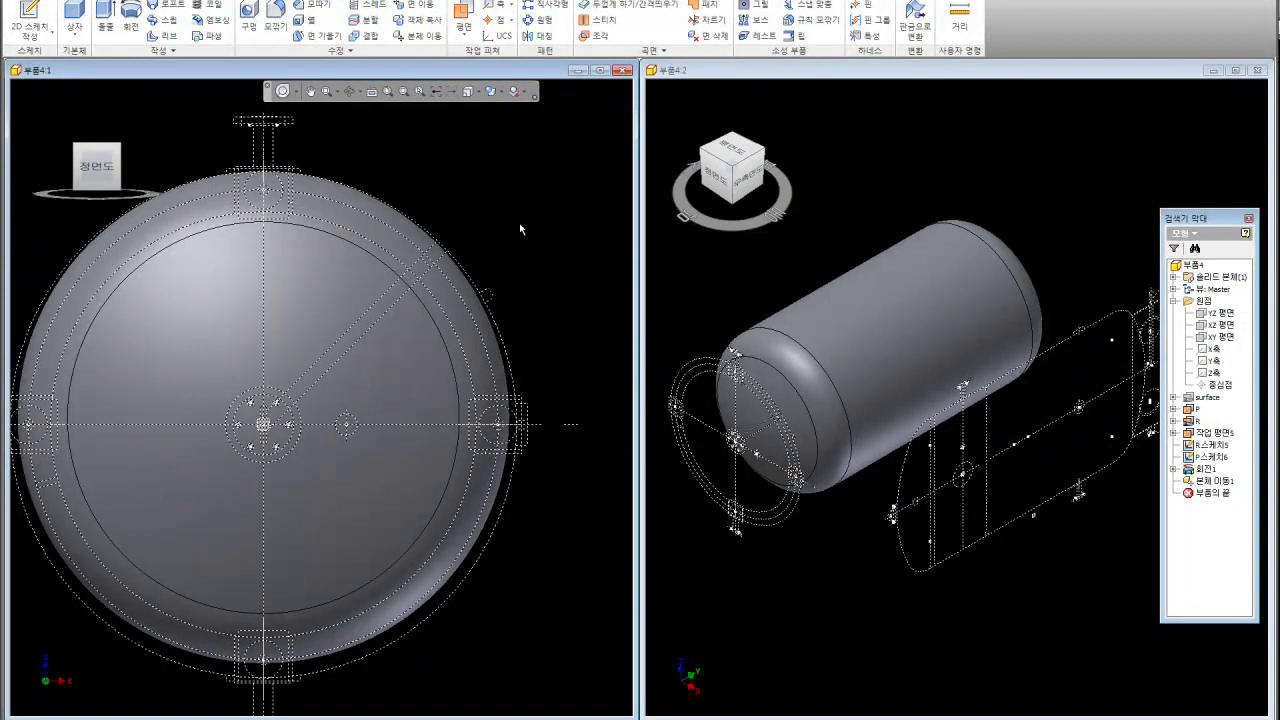
click(805, 234)
click(752, 178)
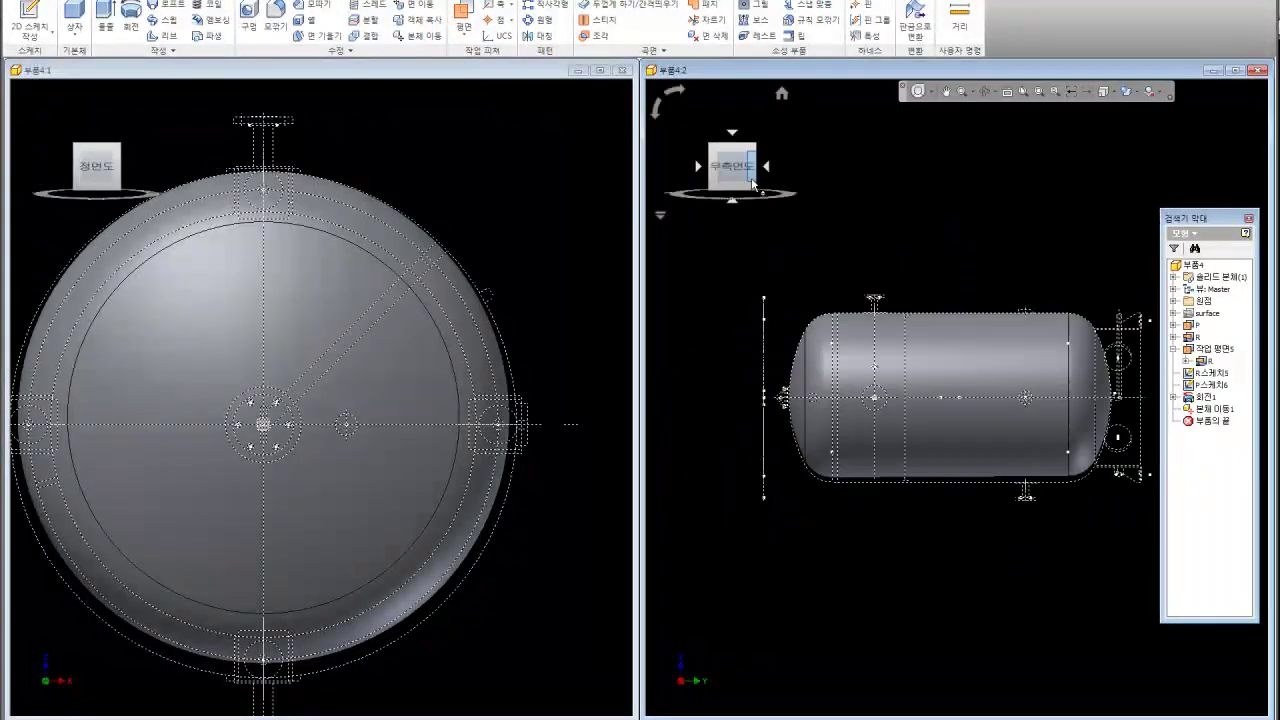
- Zoom and pan the right-side view to fit the whole tank, then maximise that window
scroll(929, 514, up, 3)
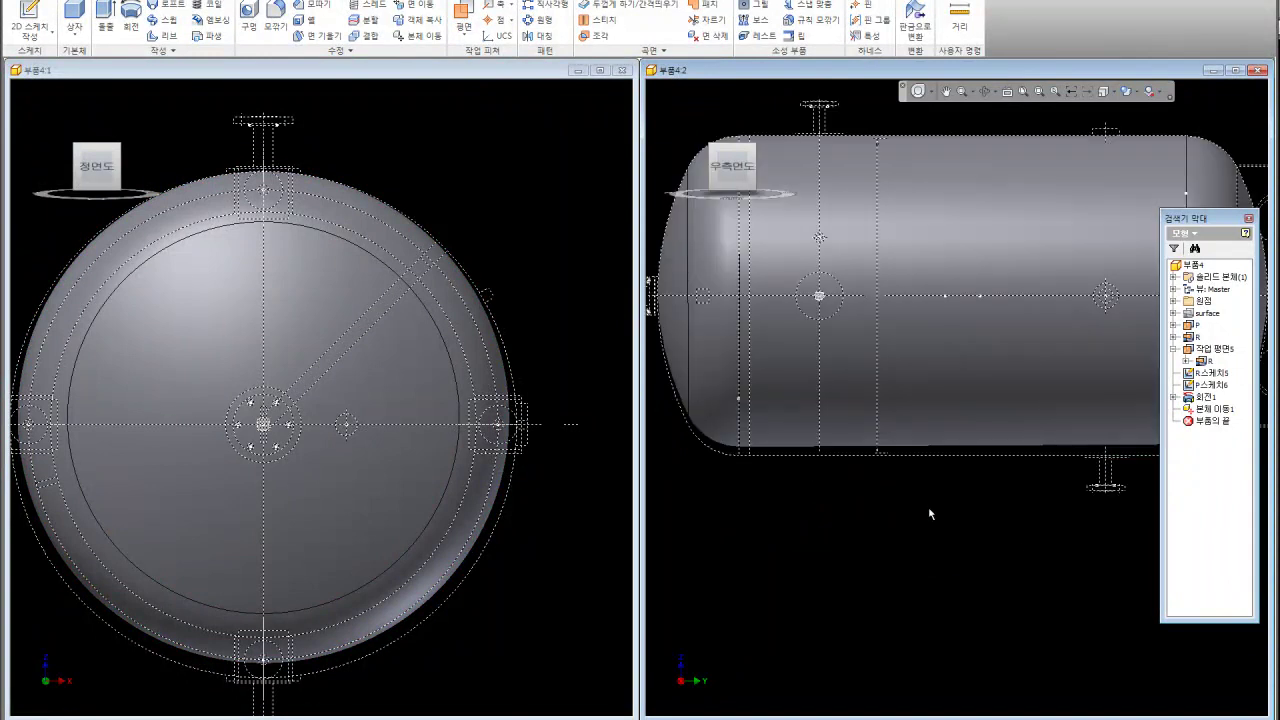
scroll(713, 333, up, 1)
scroll(713, 333, up, 1)
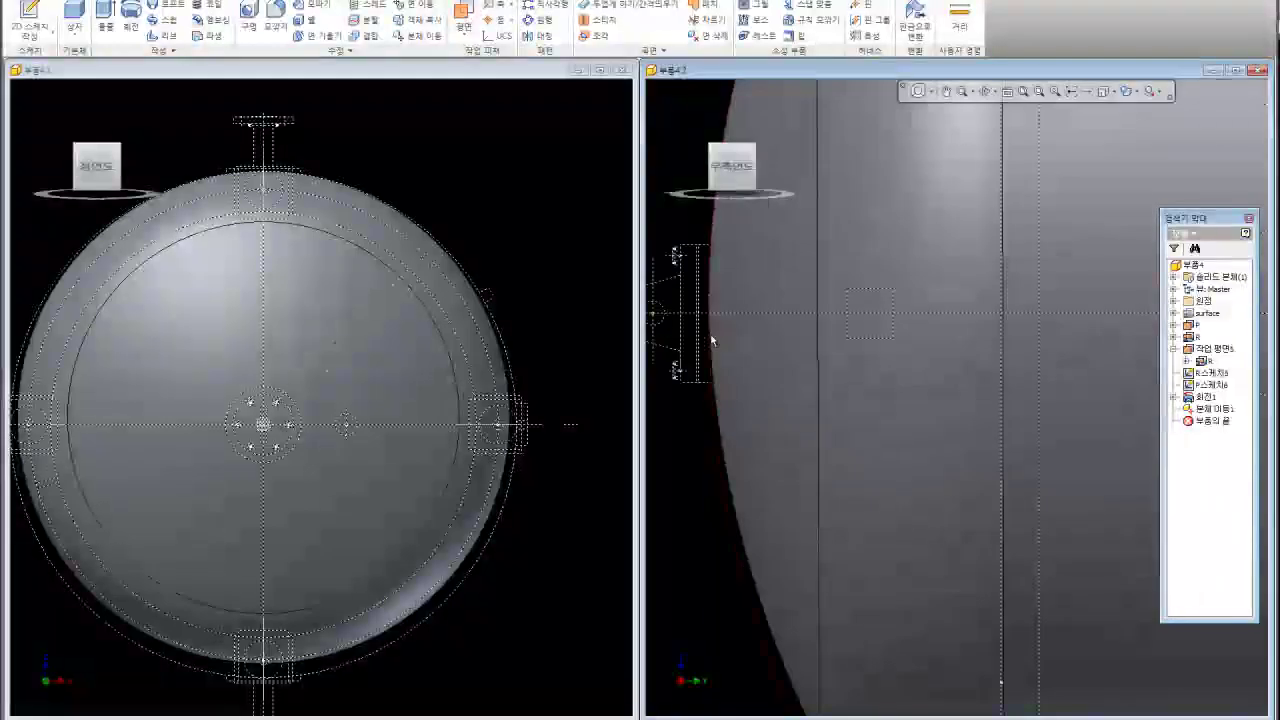
scroll(718, 338, down, 4)
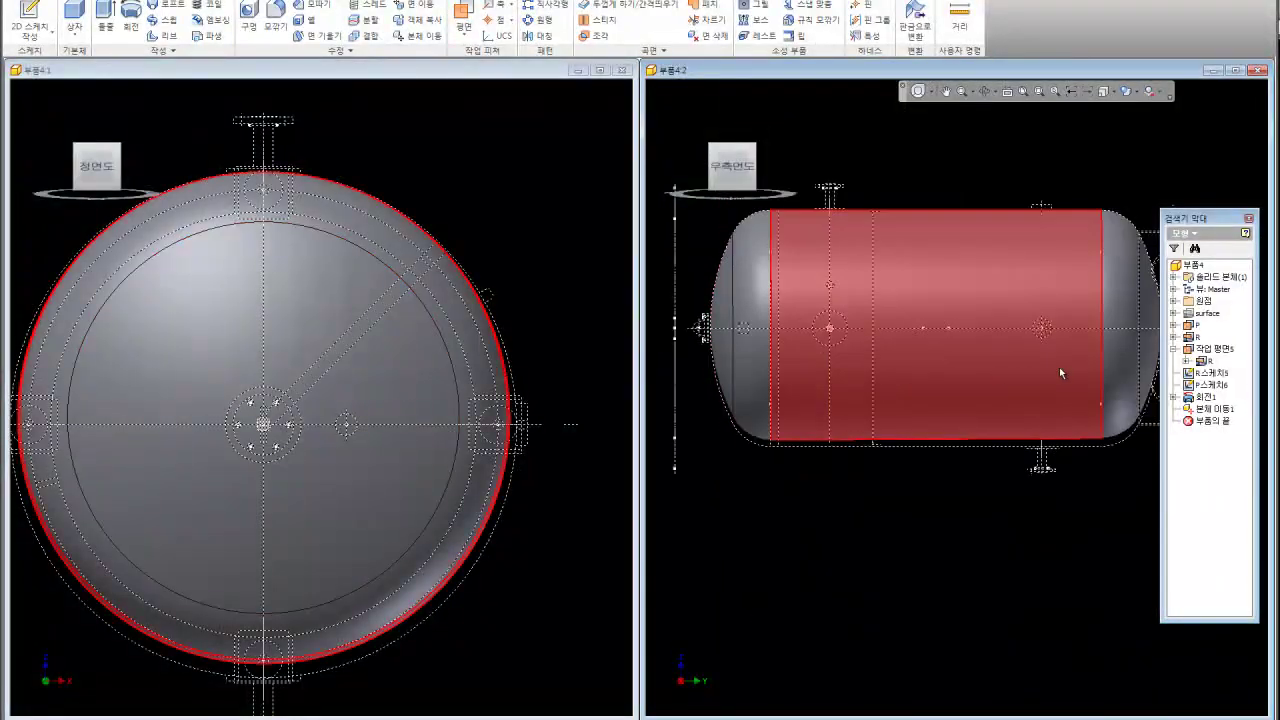
scroll(1063, 371, up, 1)
scroll(1062, 355, up, 1)
scroll(1062, 352, up, 1)
scroll(1063, 355, down, 2)
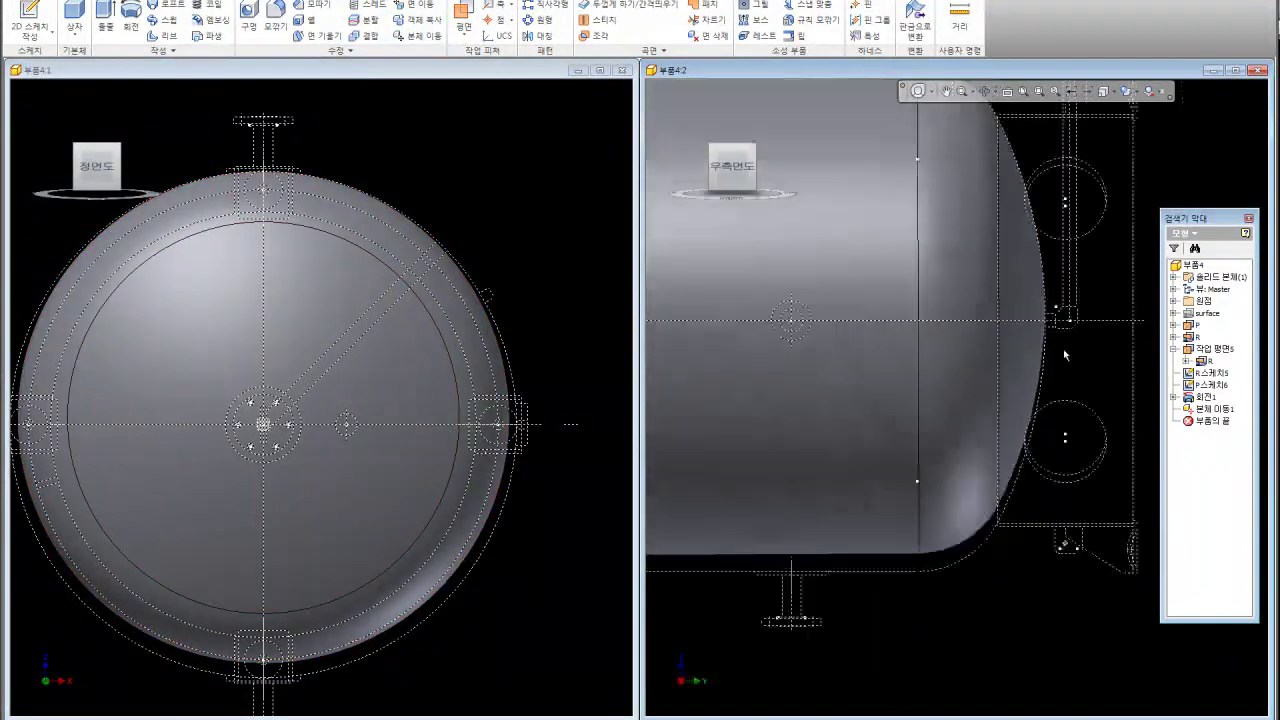
scroll(1063, 357, down, 1)
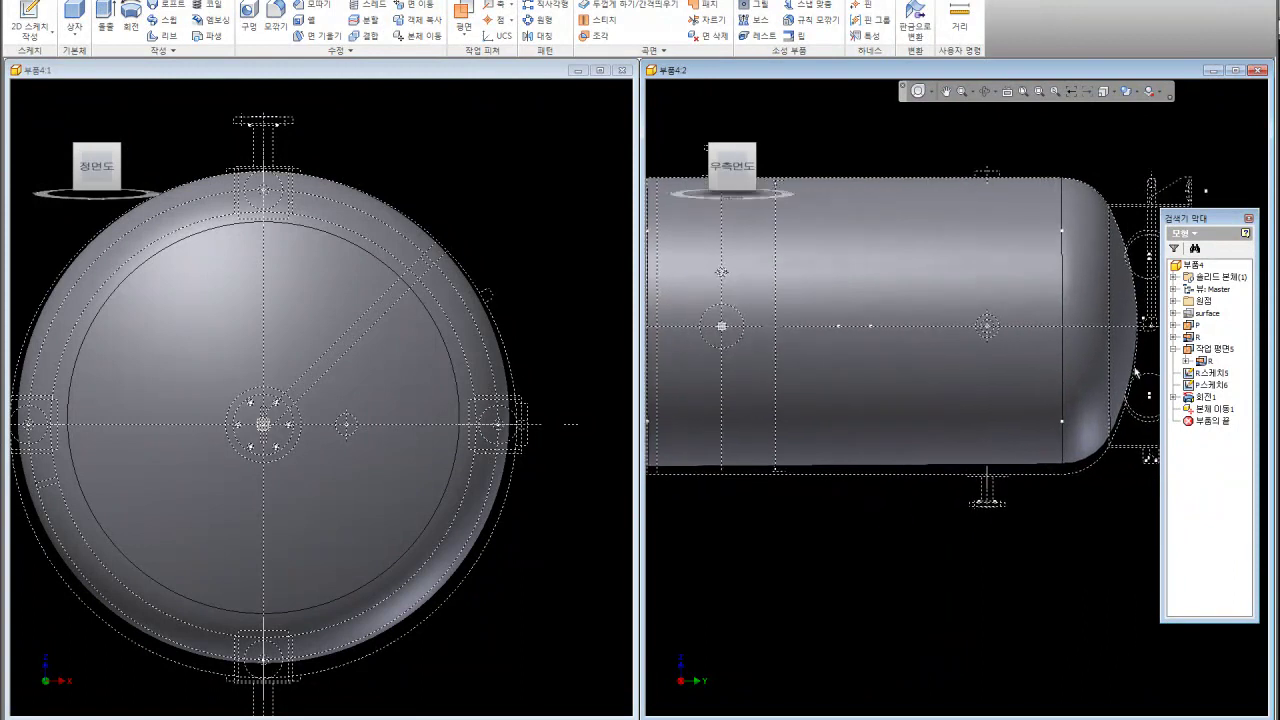
middle_drag(1063, 355, 1138, 363)
click(1236, 70)
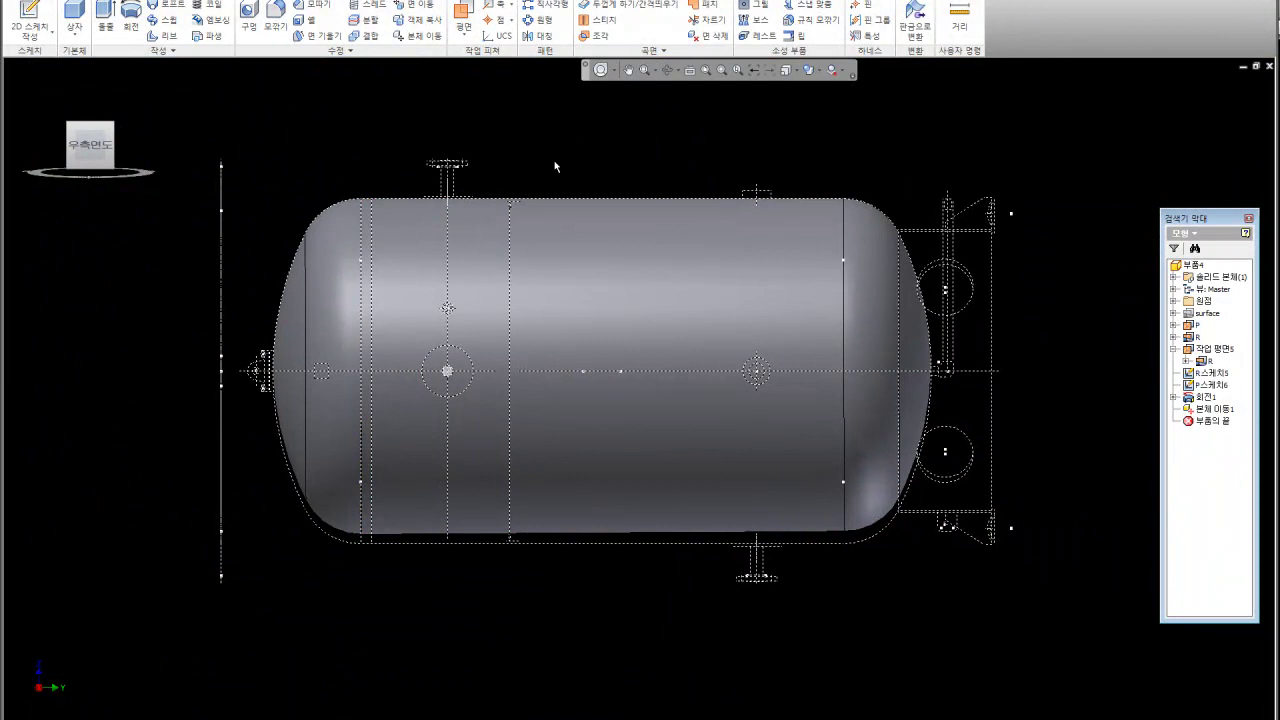
- Confirm the 1500 mm Move Bodies1 move, then roll End of Part back above it
click(1205, 409)
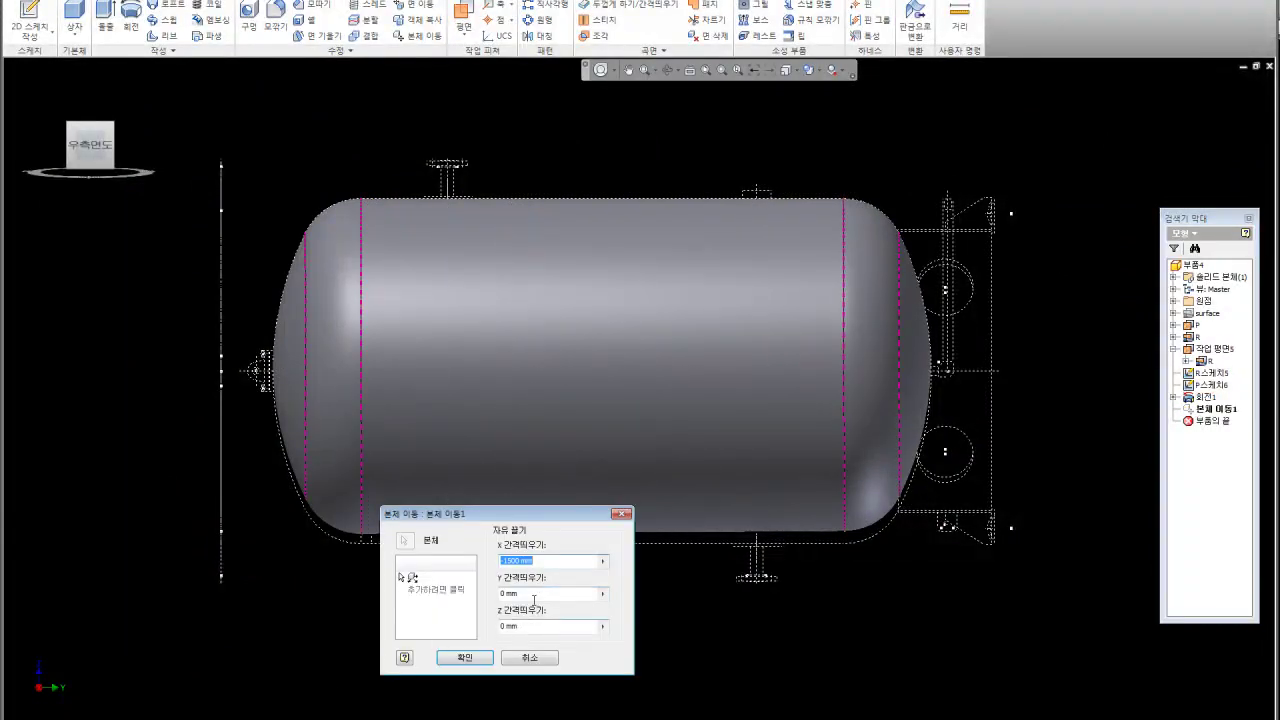
click(465, 657)
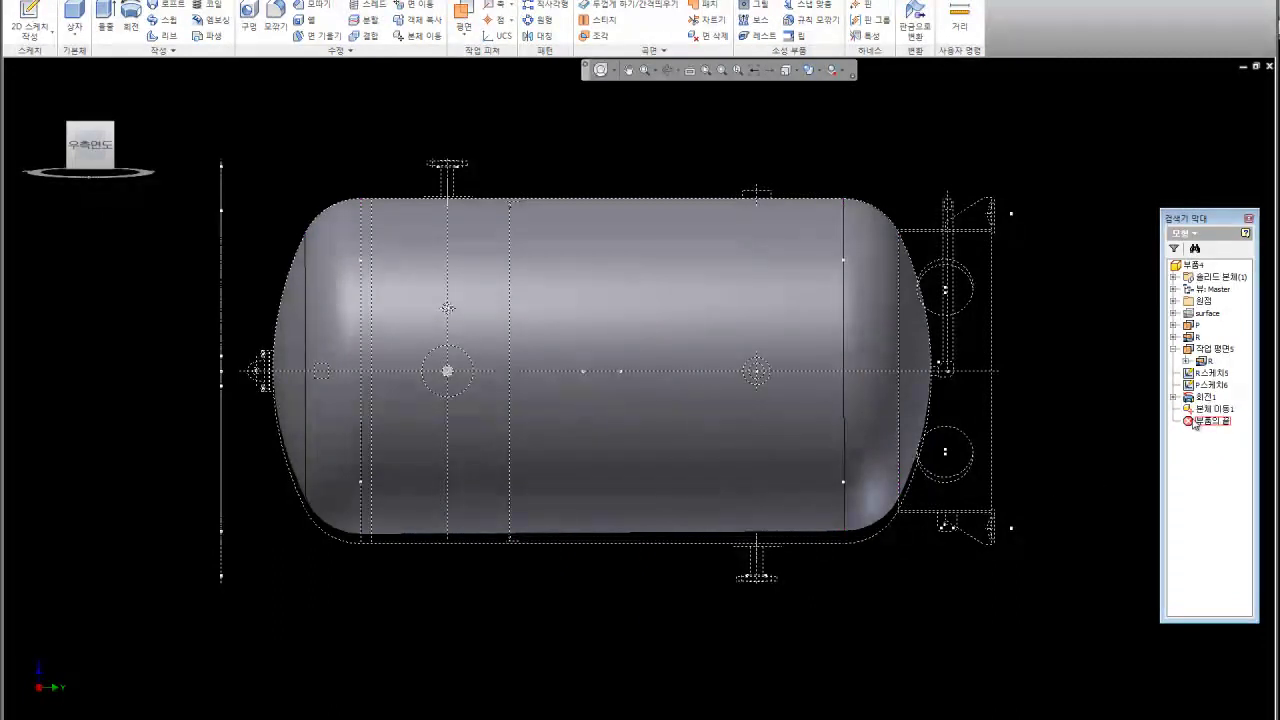
drag(1187, 421, 1188, 405)
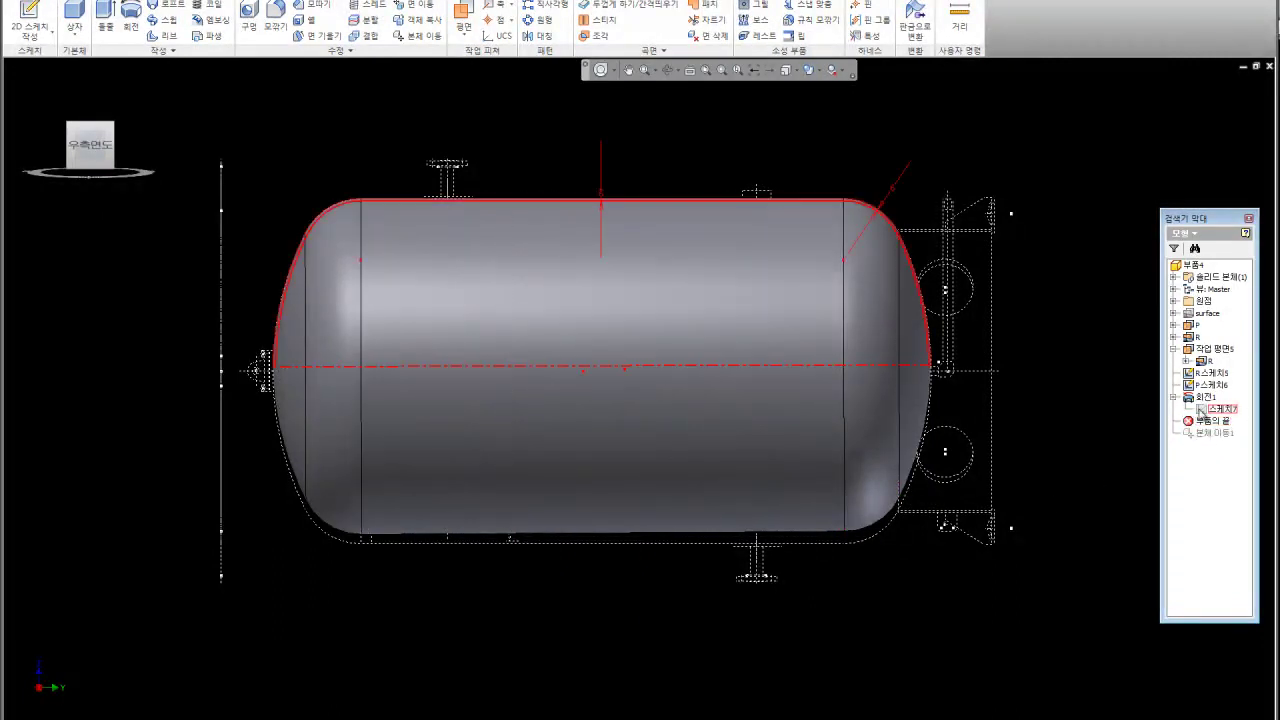
- Reopen Sketch7 in centerline mode and drag the horizontal axis line down onto the tank axis
double_click(1203, 410)
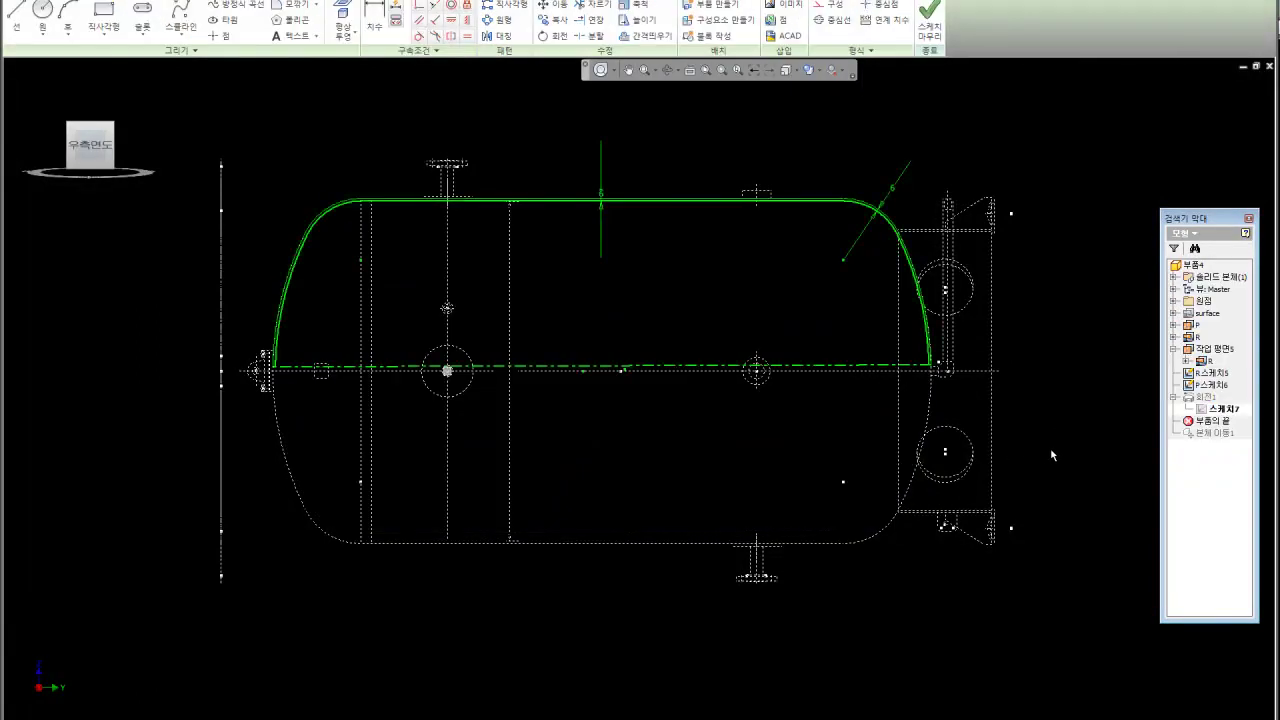
key(ctrl+a)
scroll(436, 378, up, 1)
scroll(420, 377, up, 3)
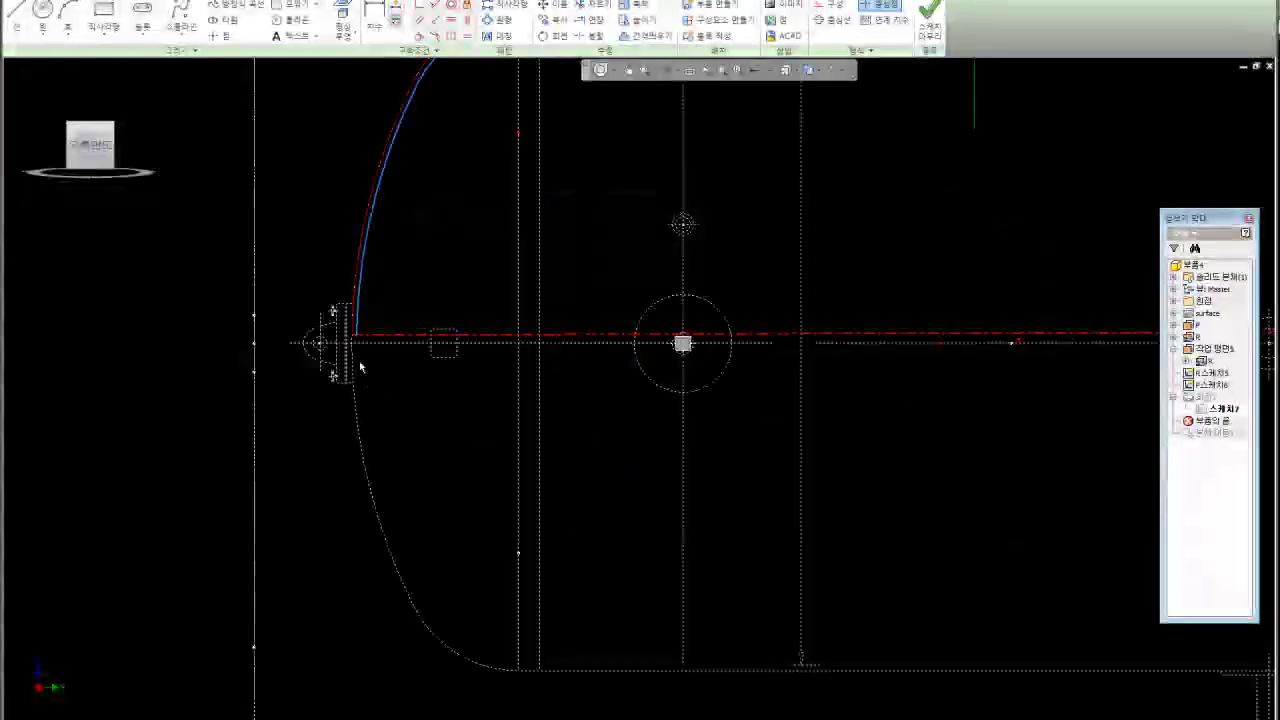
scroll(394, 377, up, 2)
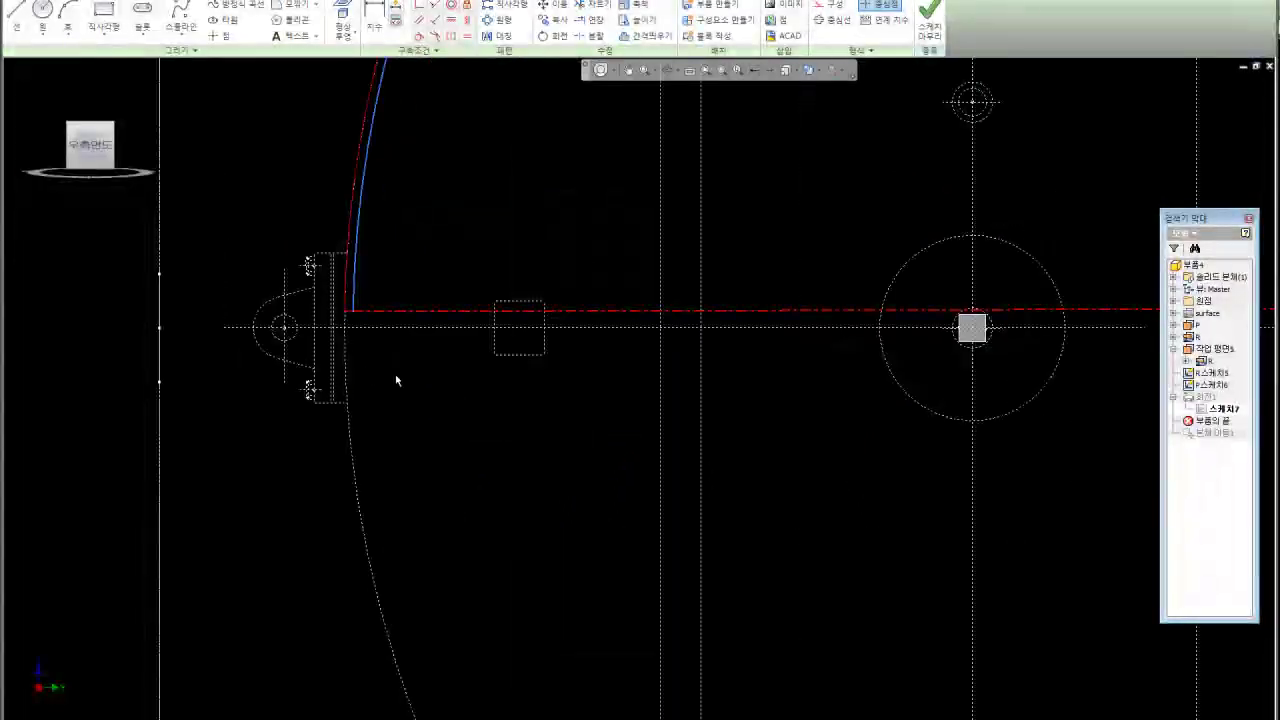
click(421, 317)
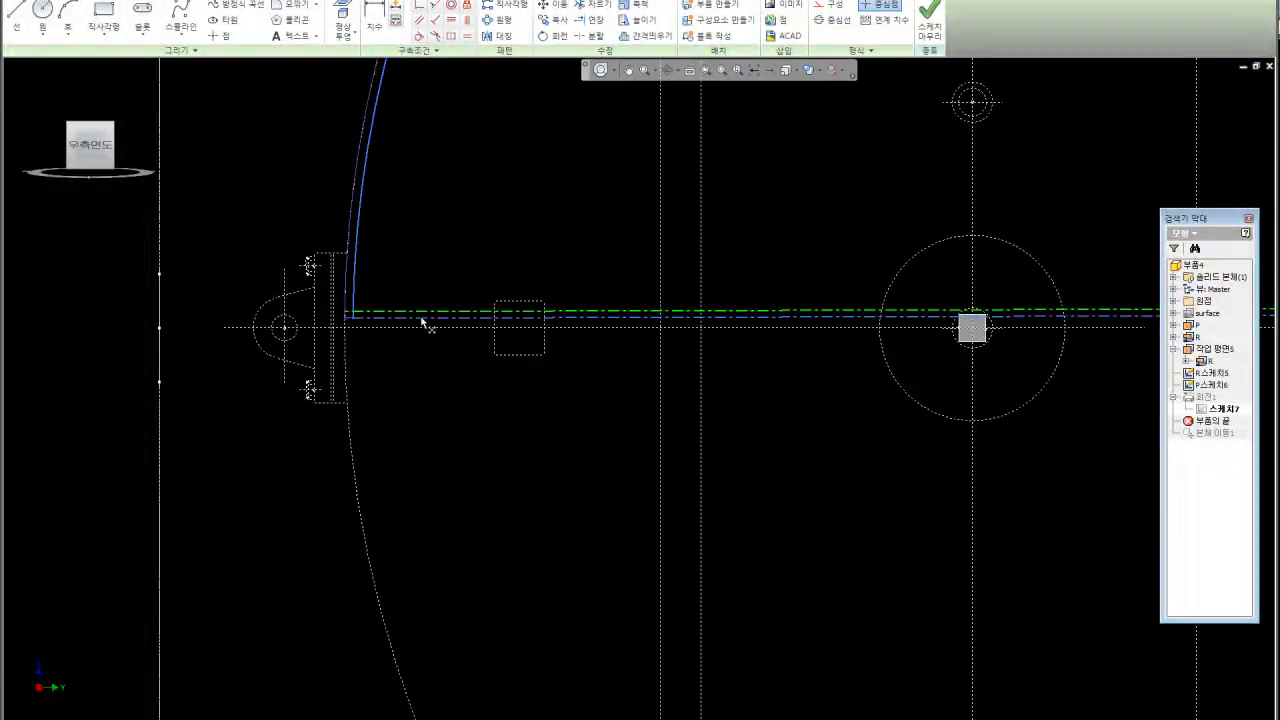
drag(421, 320, 424, 331)
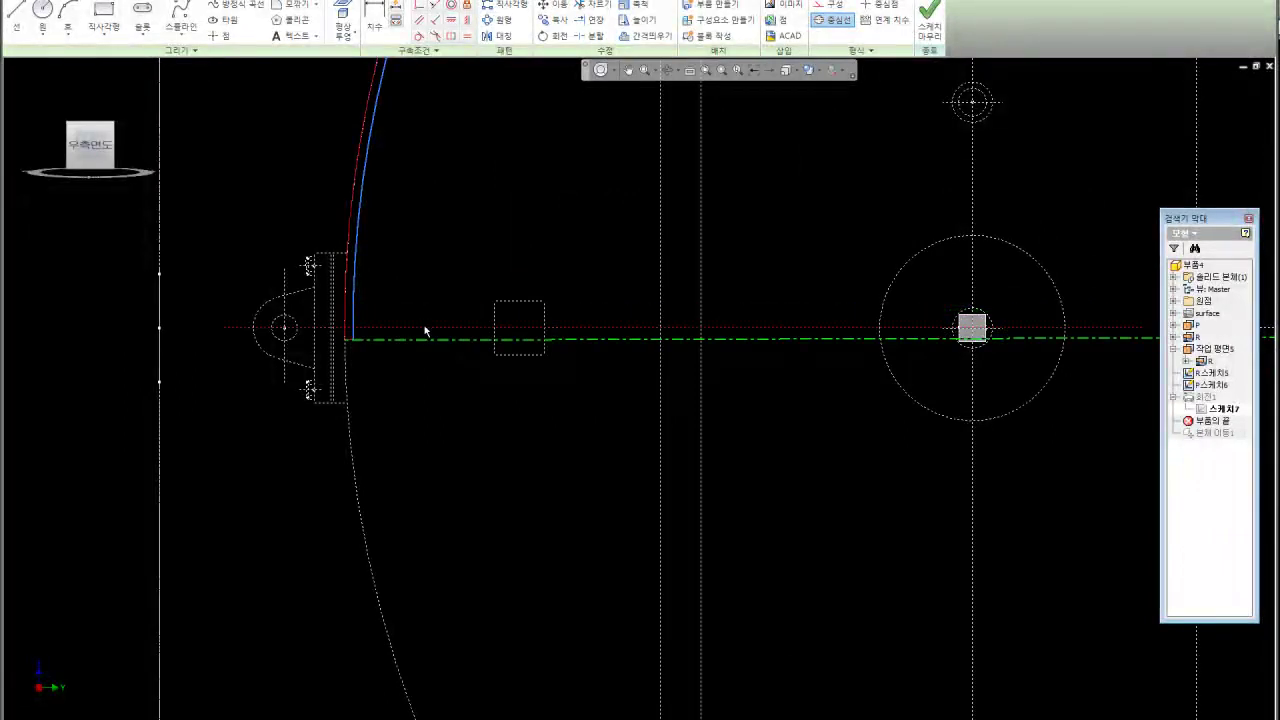
- Offset the tank's outer profile inward so it sits just inside the shell wall
key(Home)
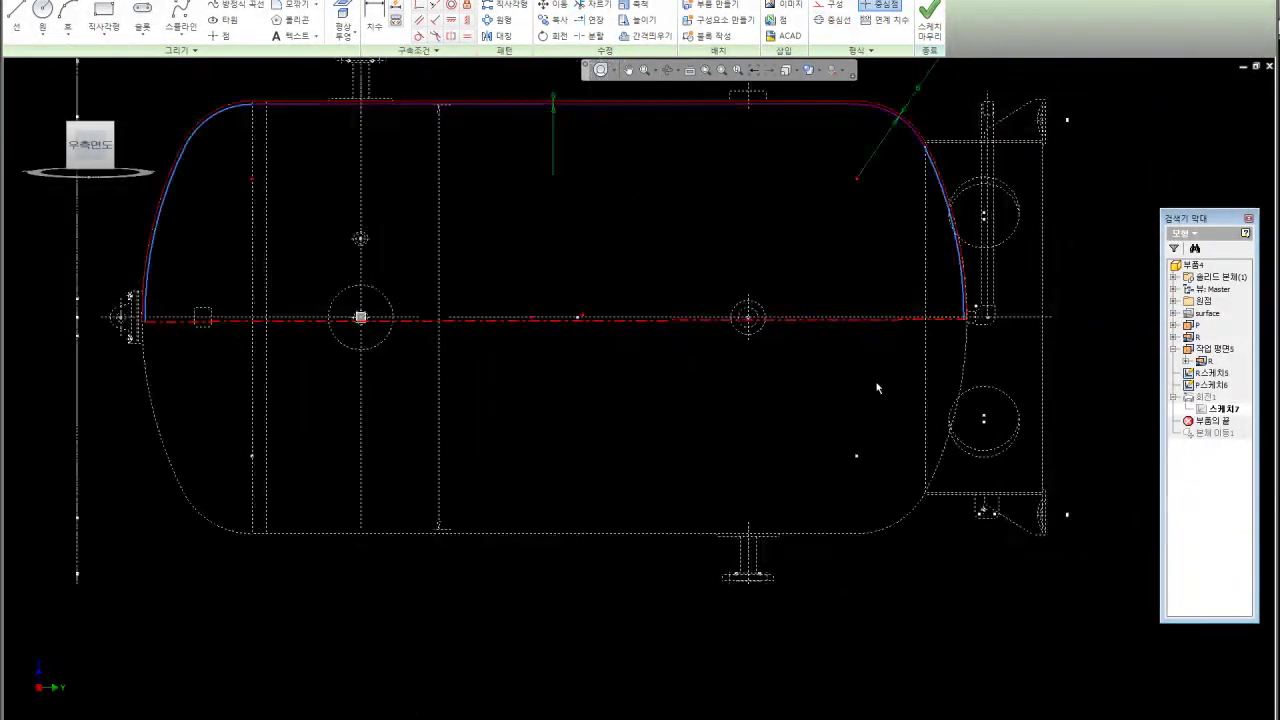
scroll(955, 340, down, 3)
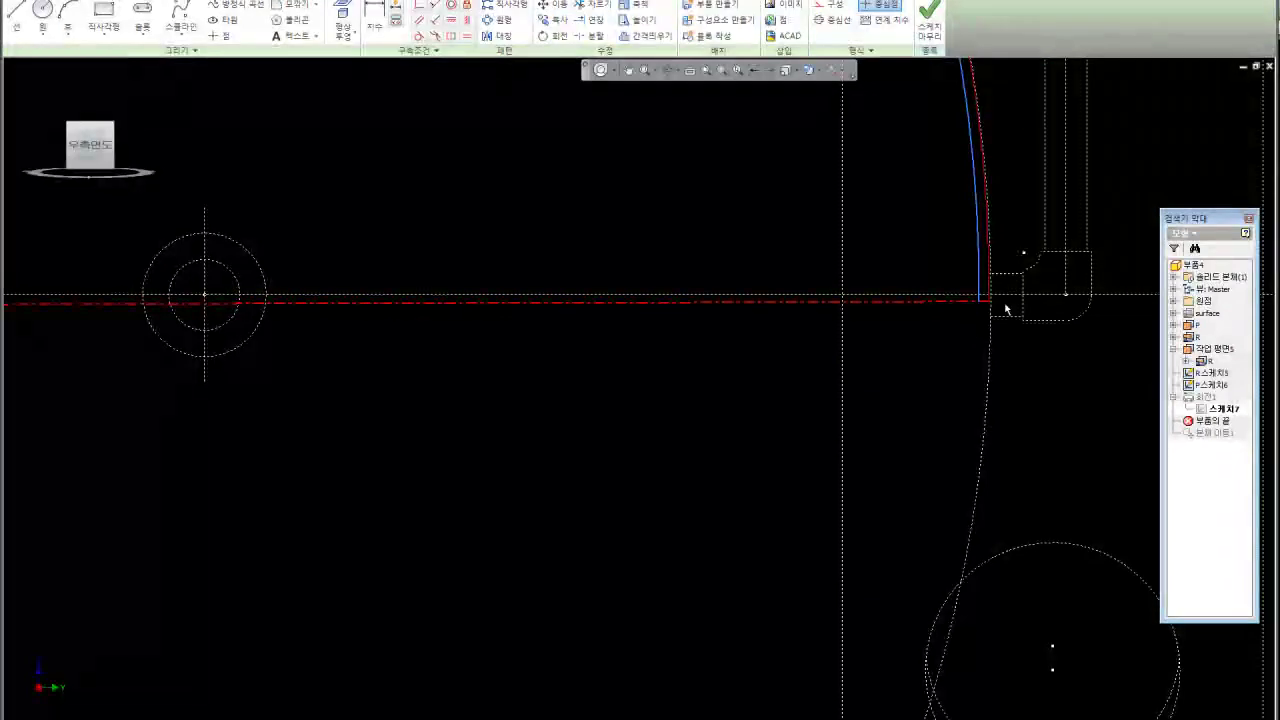
scroll(1000, 312, up, 3)
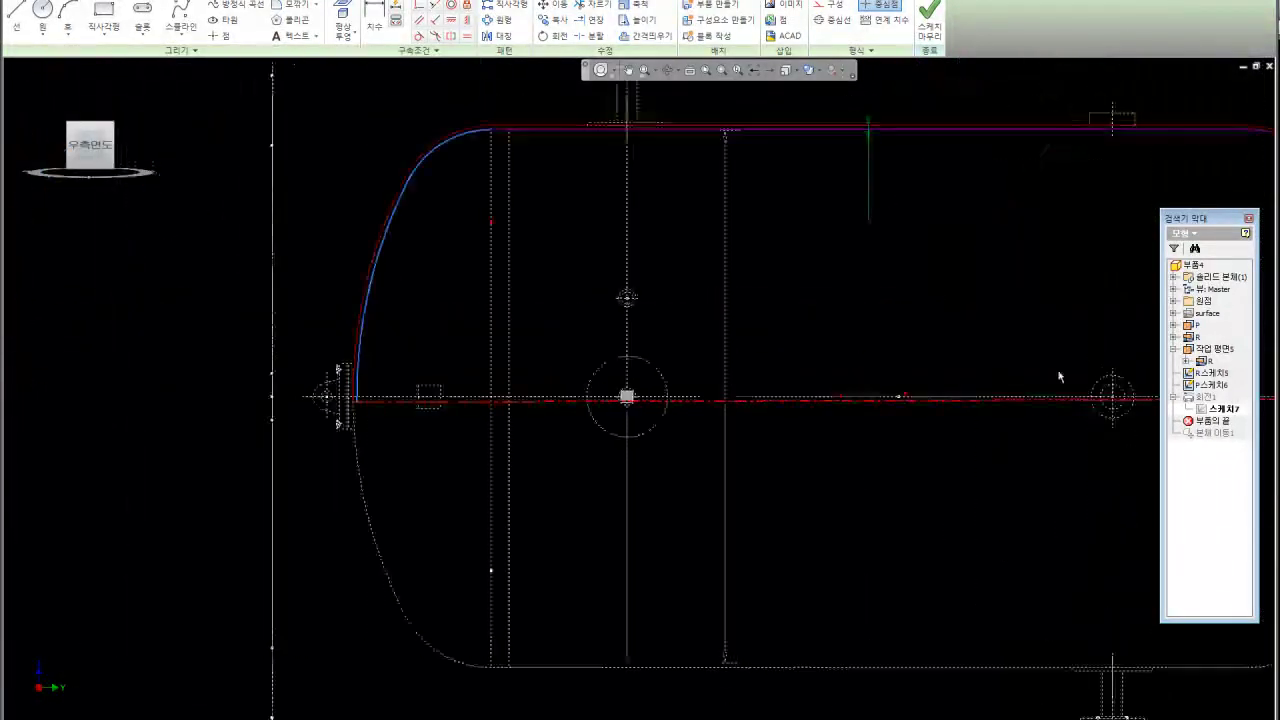
scroll(351, 366, down, 3)
scroll(803, 400, up, 3)
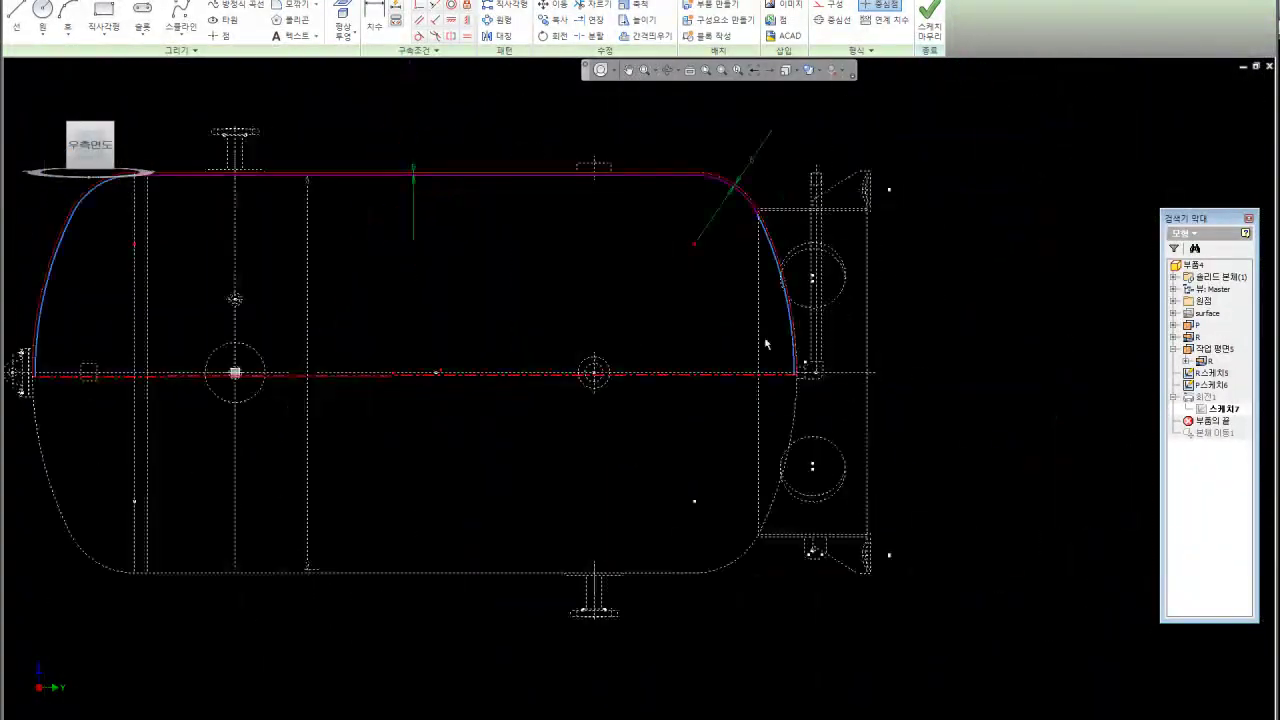
scroll(765, 344, down, 3)
scroll(814, 380, down, 1)
scroll(826, 500, down, 1)
click(834, 514)
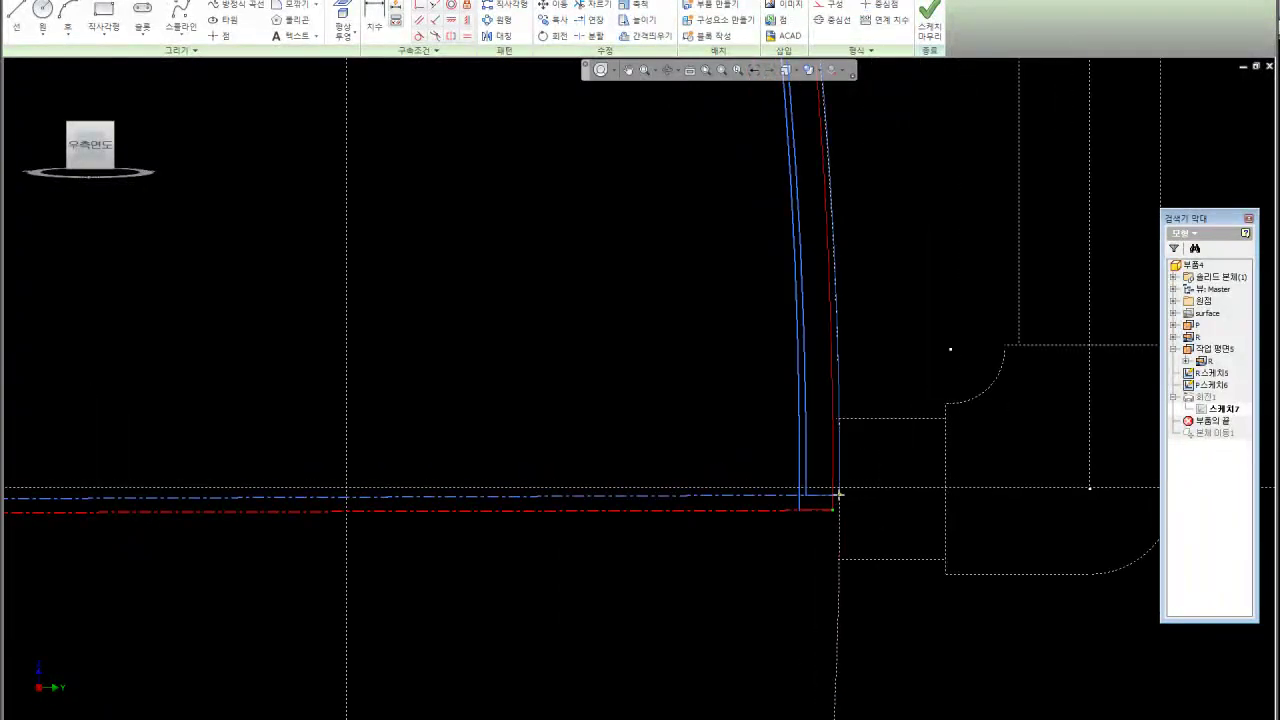
click(838, 485)
scroll(868, 510, up, 1)
scroll(862, 506, up, 2)
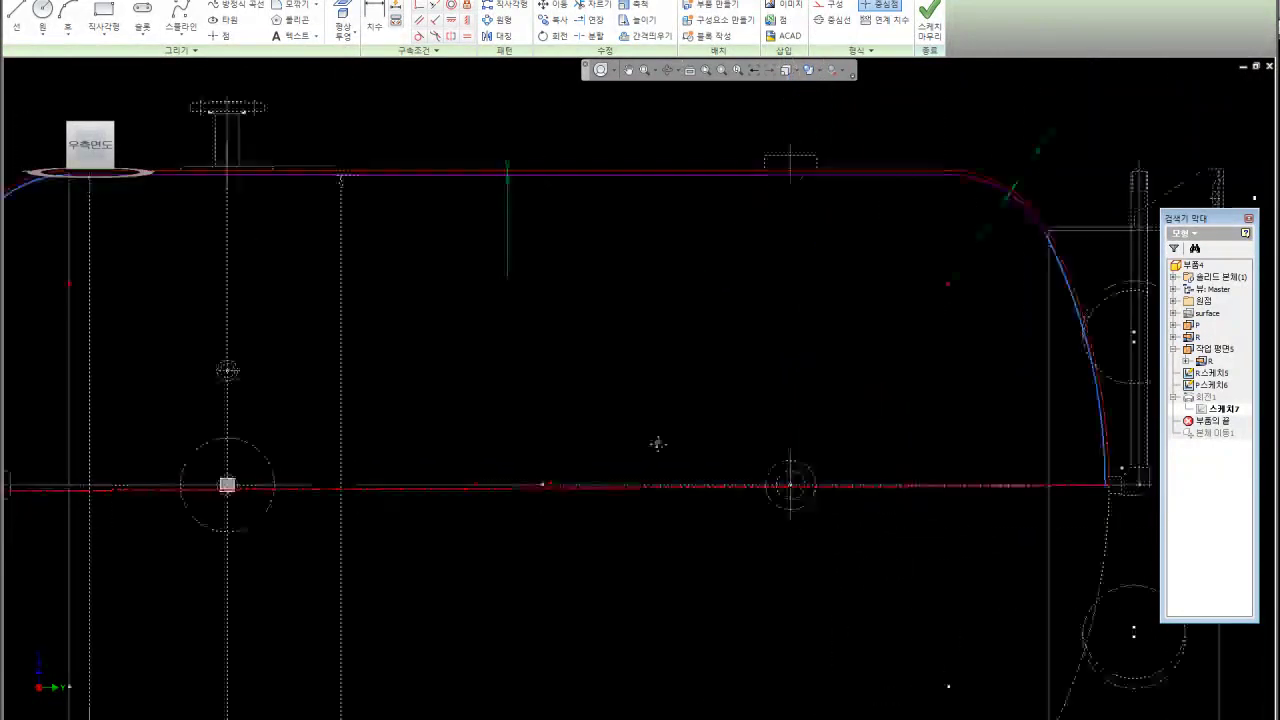
scroll(283, 478, down, 3)
scroll(283, 478, down, 2)
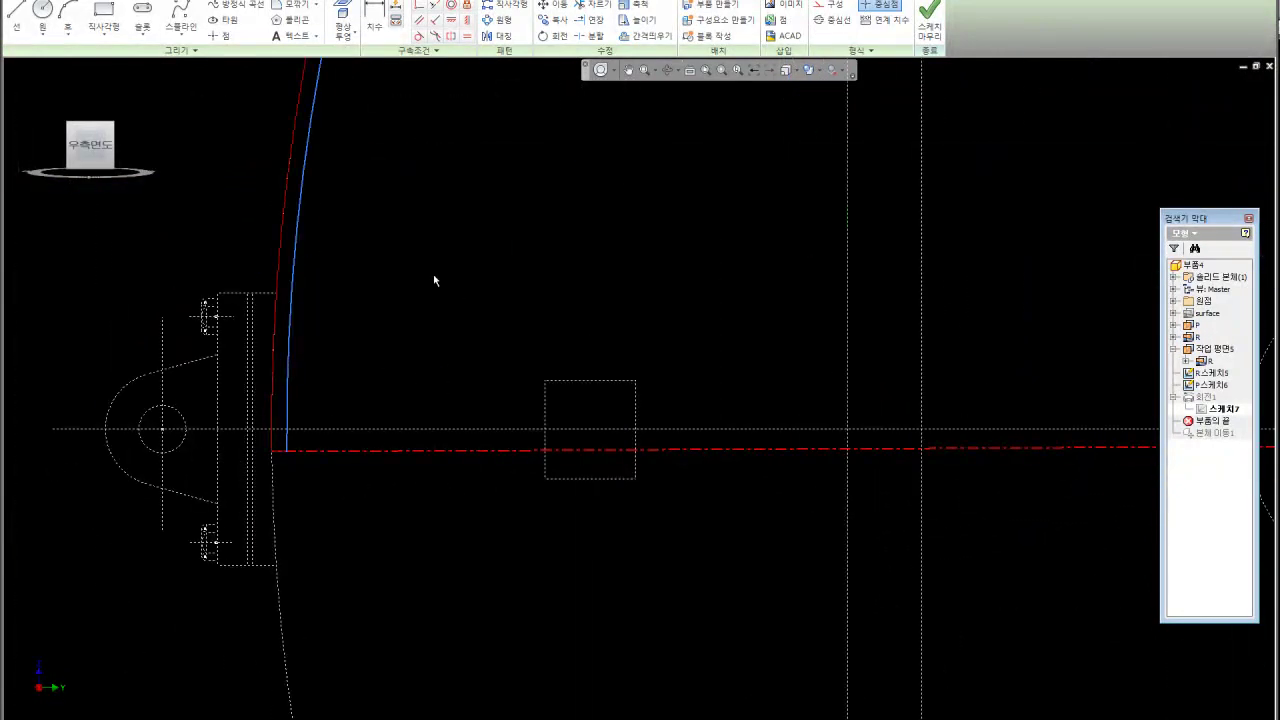
click(343, 22)
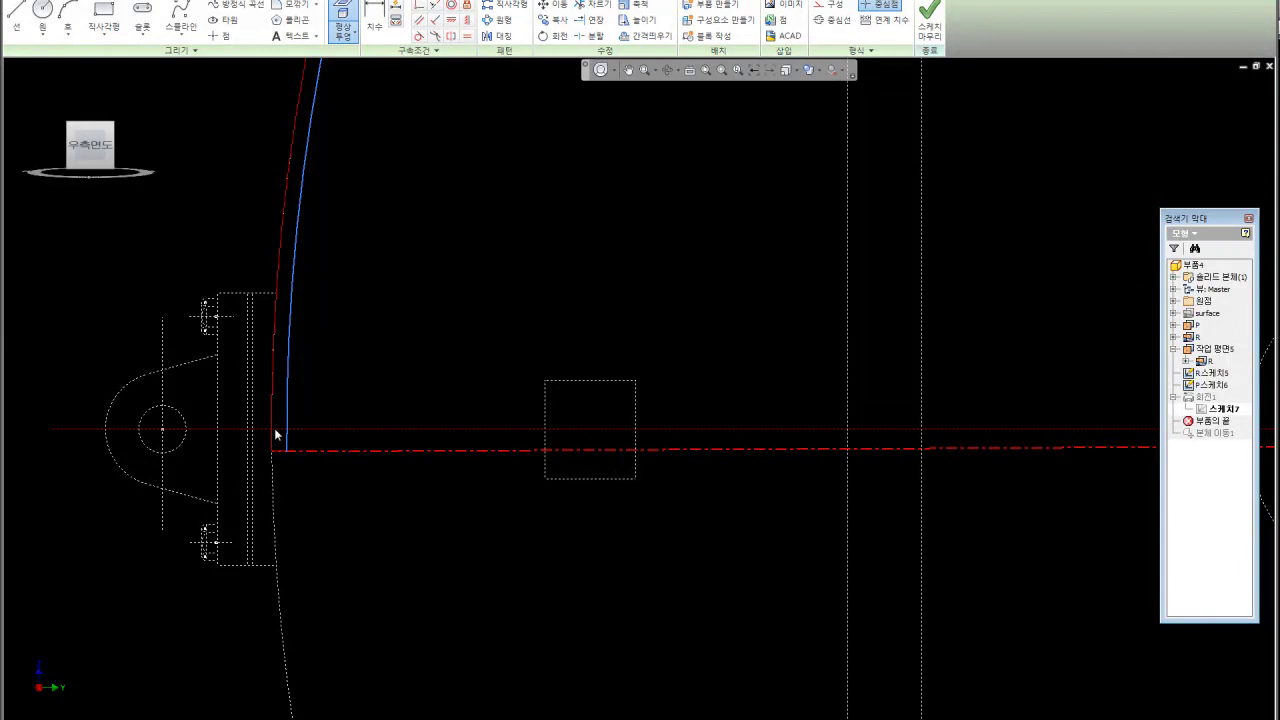
- Window-select all the sketch curves over the tank and delete them
scroll(240, 415, up, 3)
scroll(777, 409, down, 2)
scroll(729, 414, down, 3)
click(180, 18)
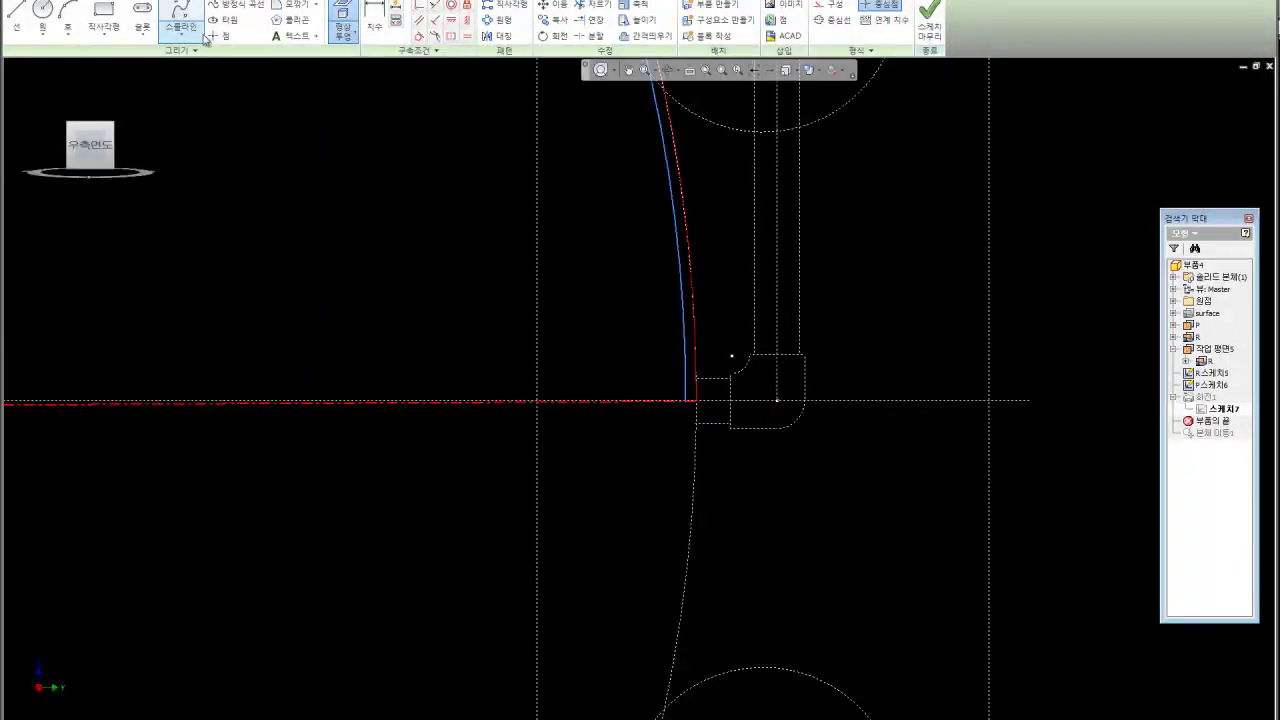
scroll(696, 400, down, 3)
scroll(696, 405, down, 3)
scroll(702, 410, up, 1)
scroll(697, 400, down, 3)
scroll(686, 394, down, 2)
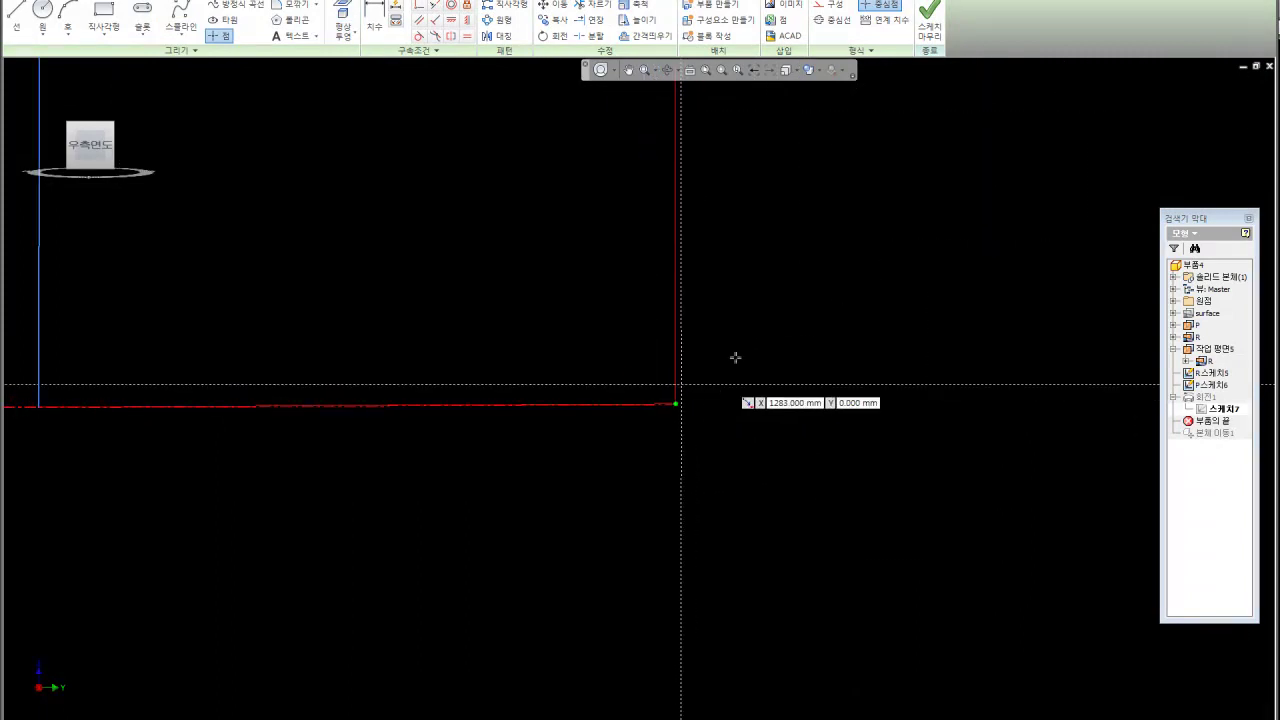
scroll(720, 371, up, 10)
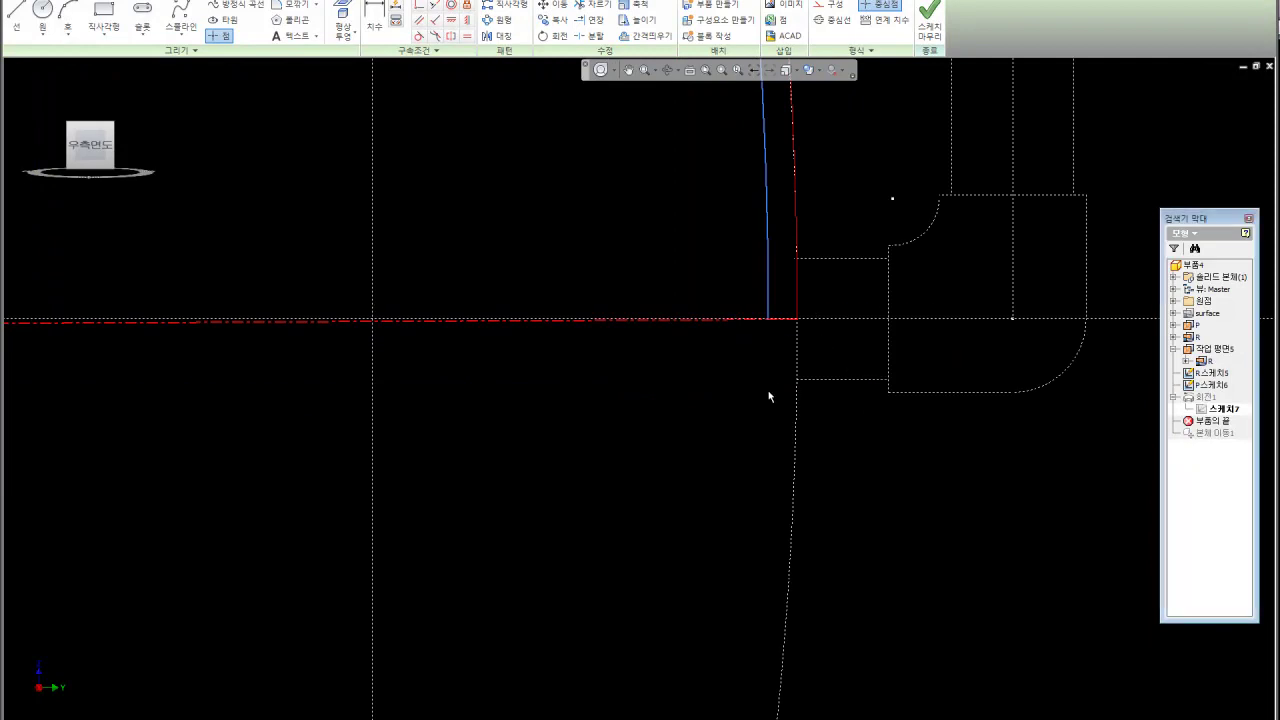
scroll(790, 400, up, 3)
scroll(800, 410, up, 2)
key(Home)
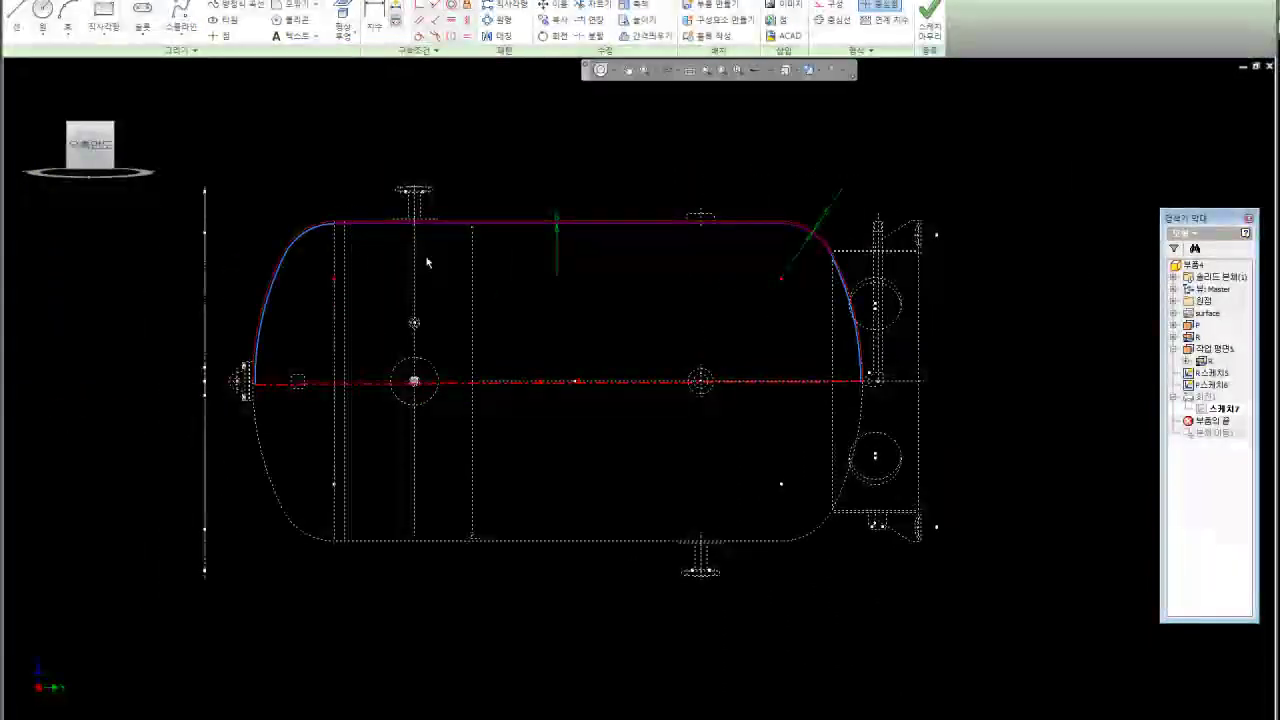
drag(240, 168, 1020, 563)
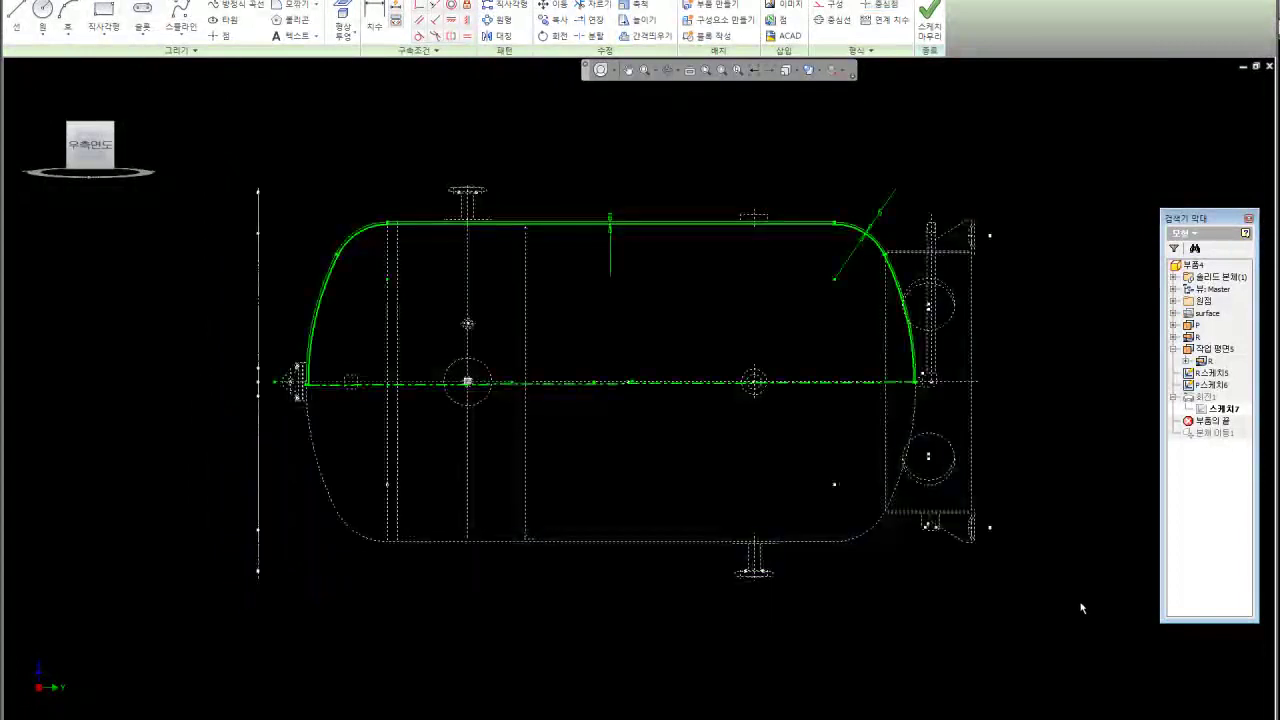
key(Delete)
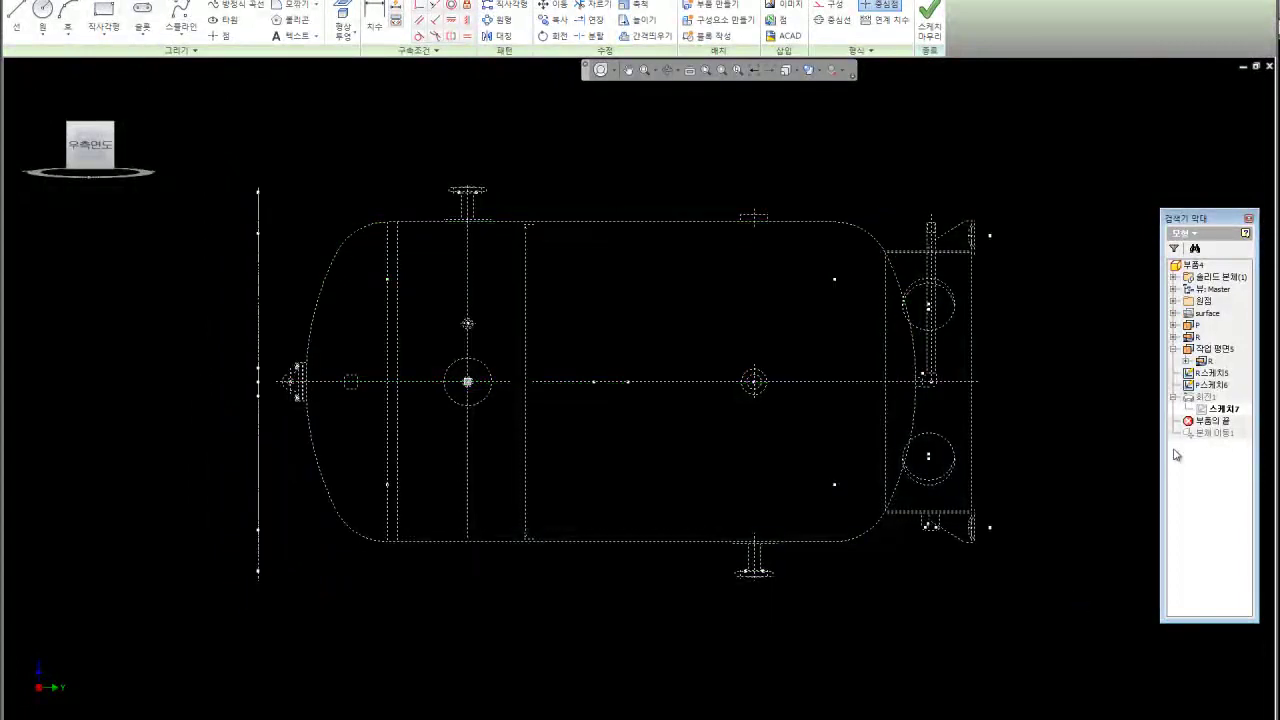
- Leave Sketch7's name unchanged and finish the sketch, causing Revolution1's build error
click(1211, 373)
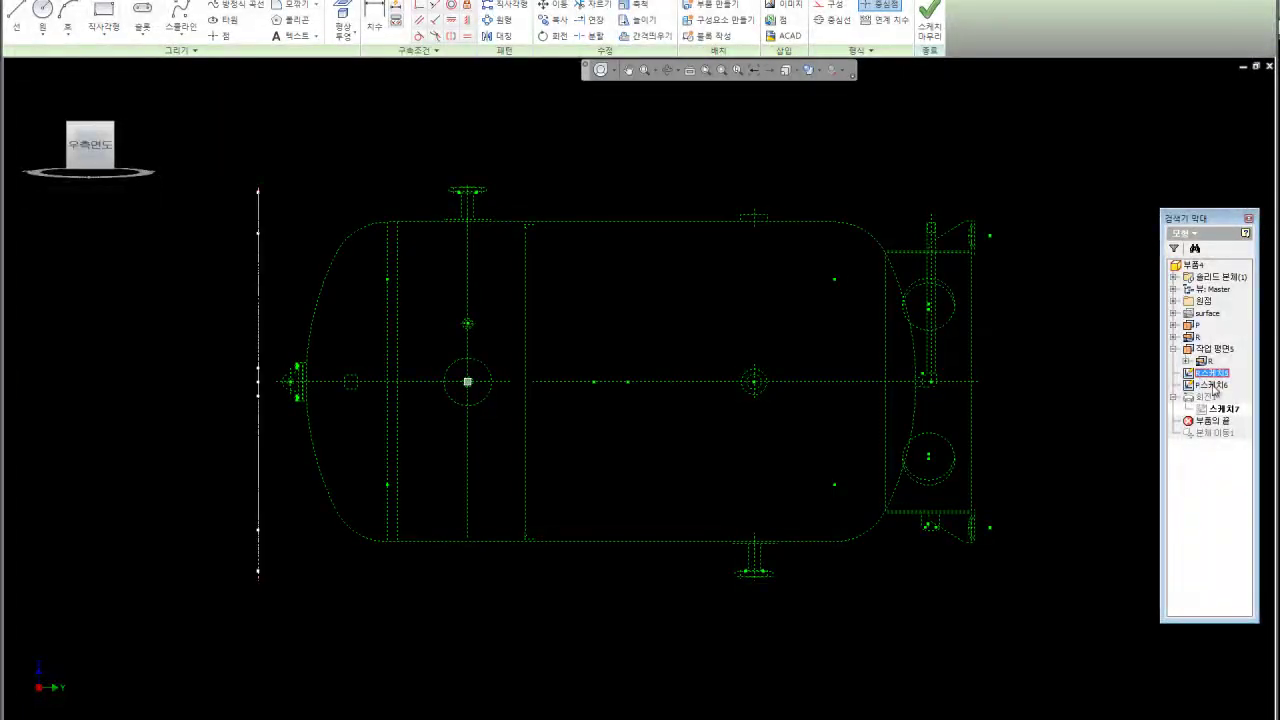
key(Escape)
double_click(1223, 409)
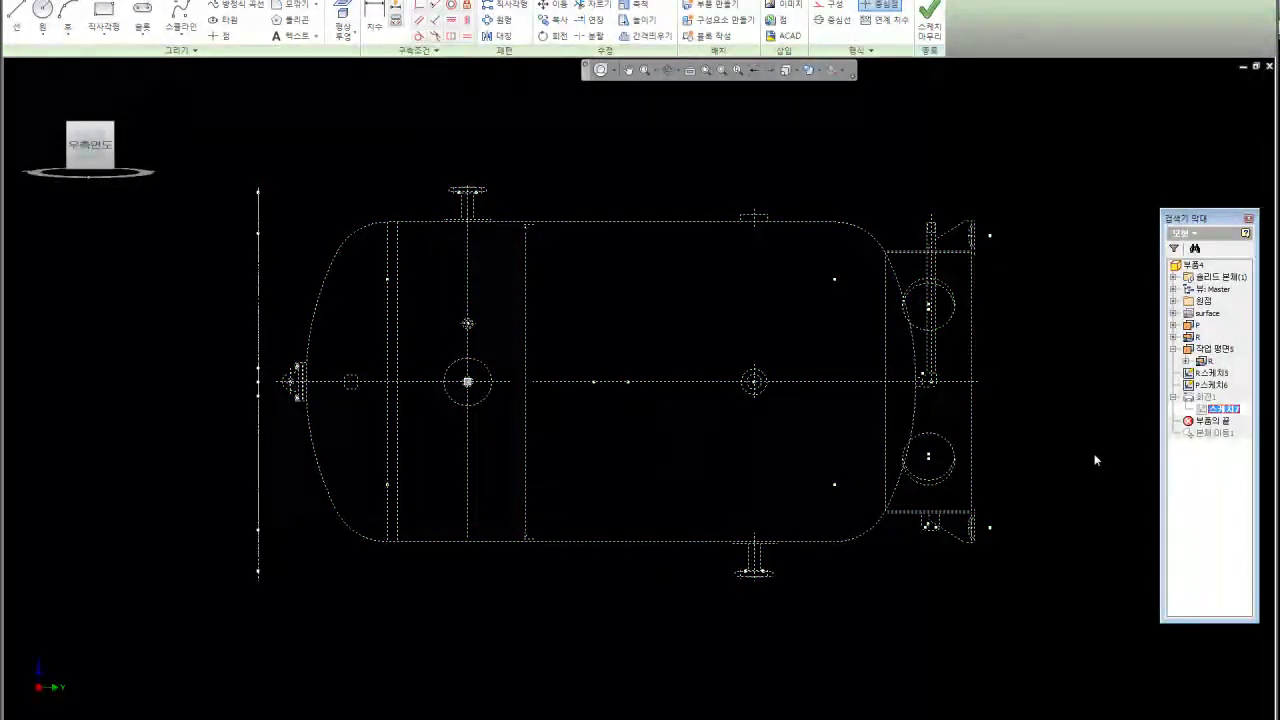
key(Return)
double_click(1206, 409)
key(End)
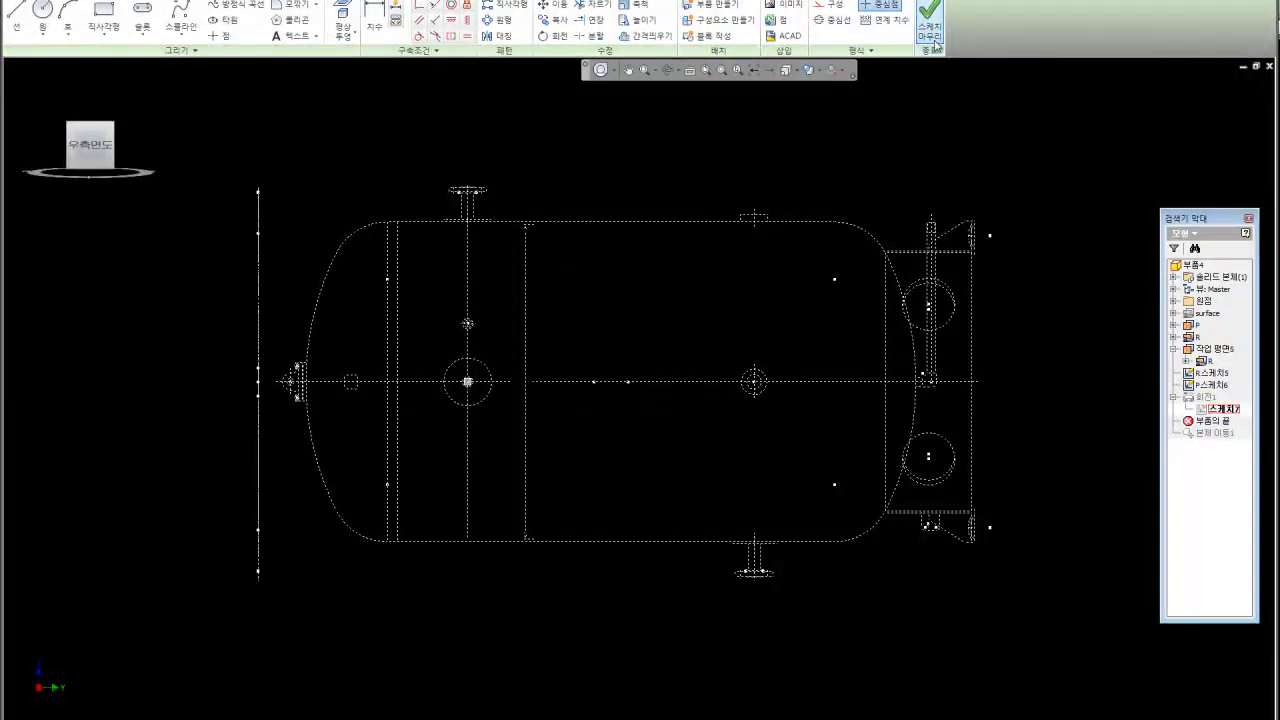
key(Return)
- Dismiss the revolve error, expand Revolution1 in the browser and reopen Sketch7 for editing
click(340, 88)
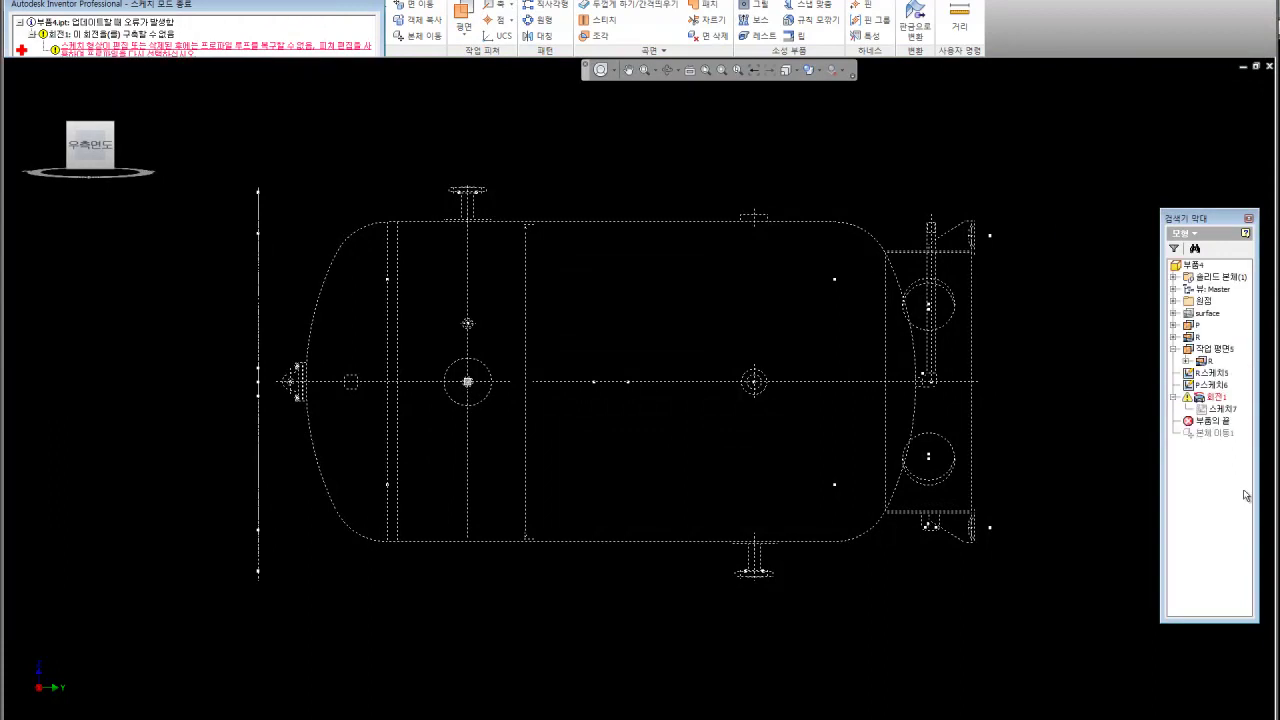
key(ctrl+z)
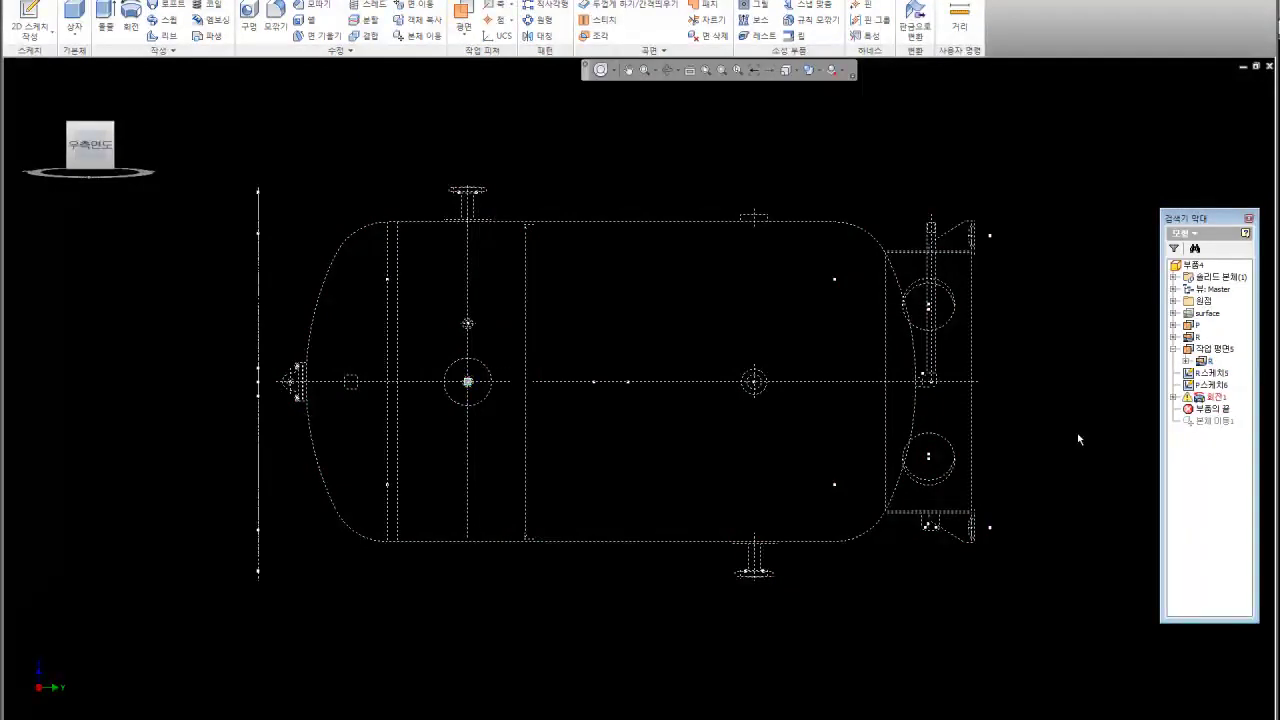
click(1173, 397)
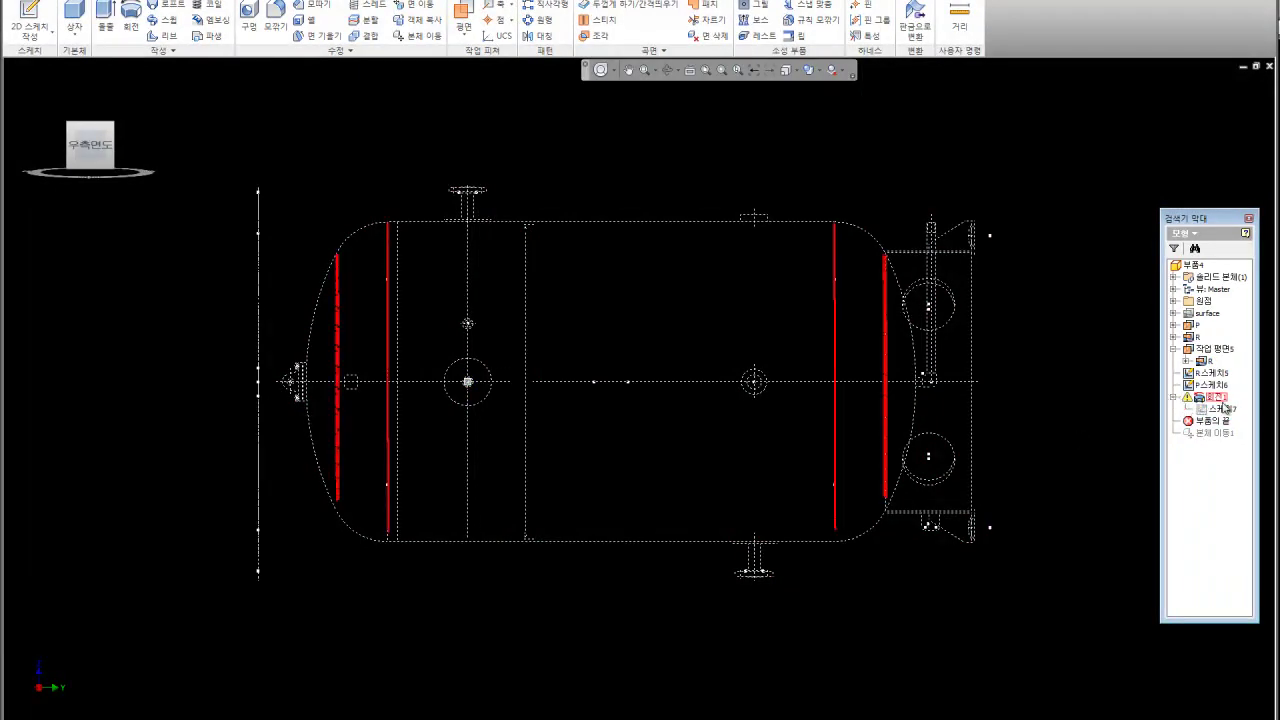
click(1221, 403)
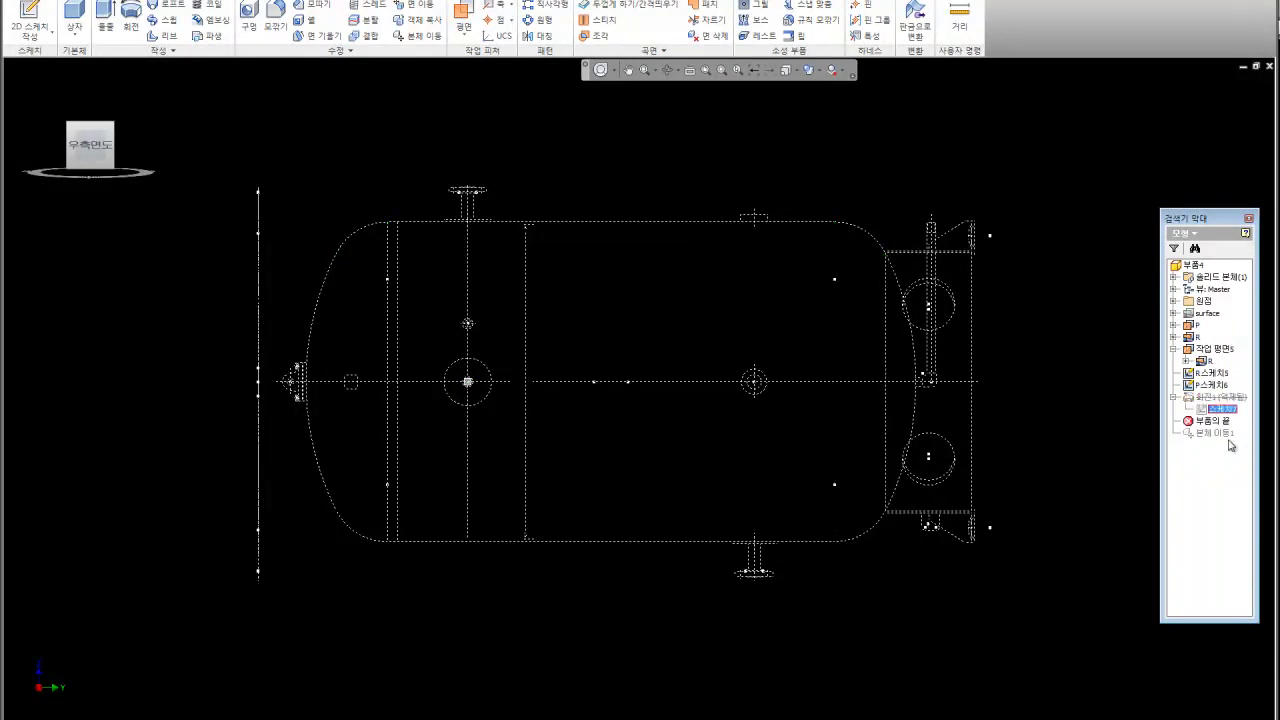
click(1115, 474)
double_click(1222, 409)
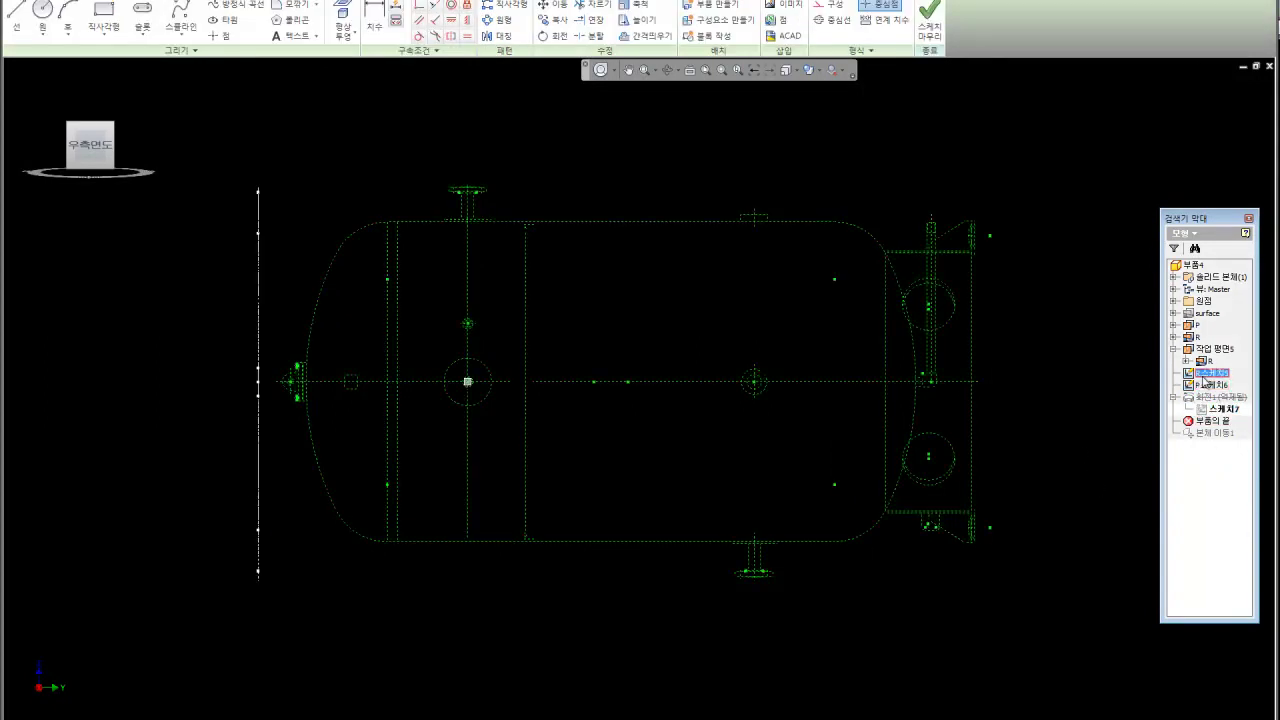
click(1225, 409)
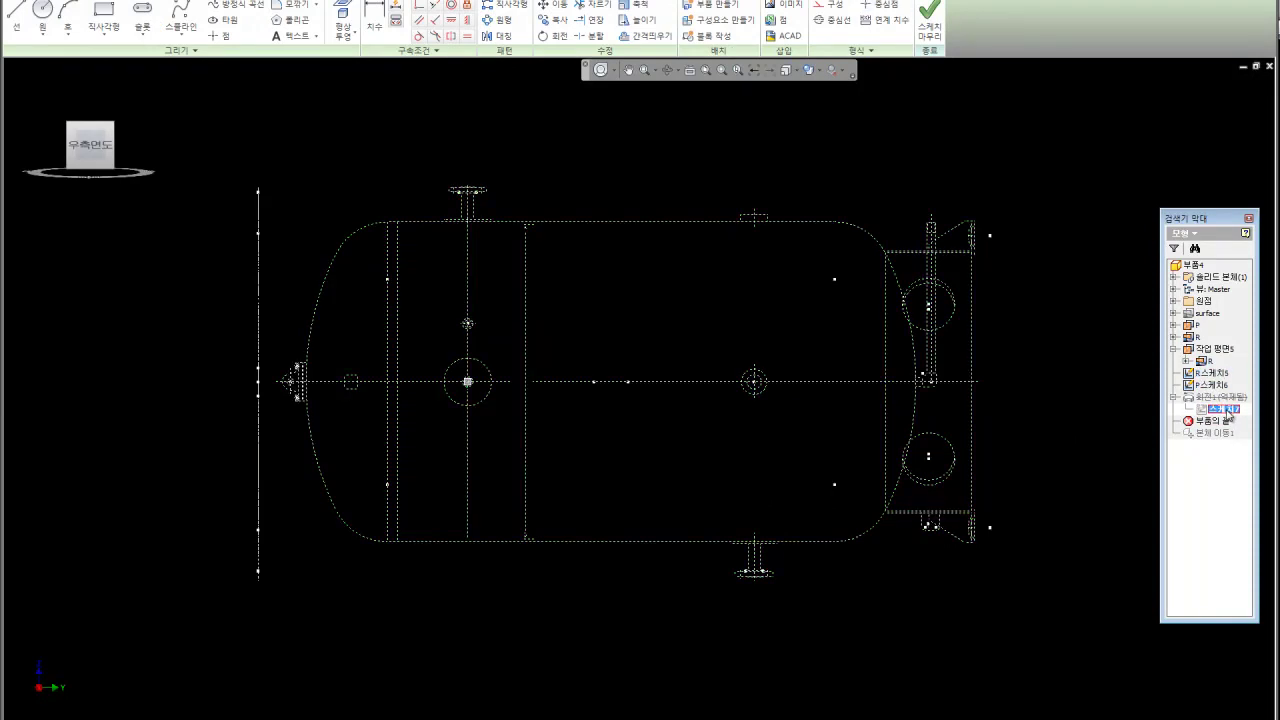
- Finish the sketch and delete the 회전1 revolve feature, confirming the prompt
click(929, 20)
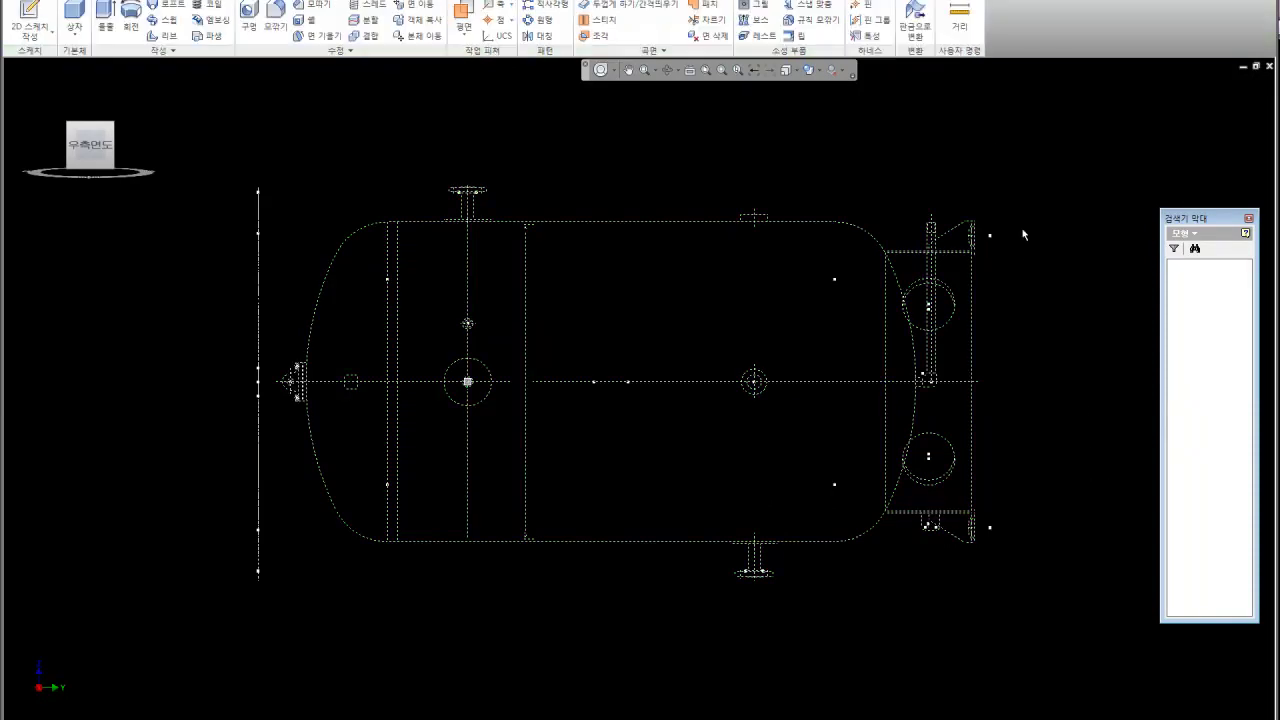
click(1215, 397)
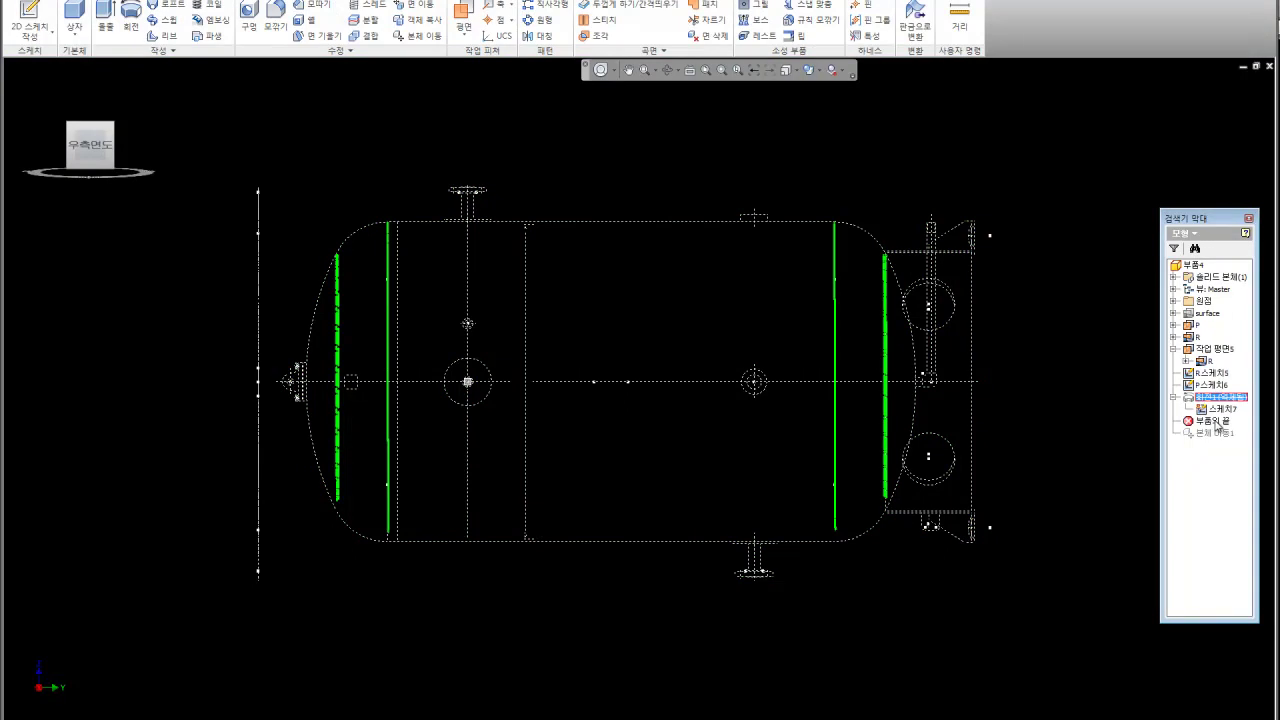
key(Delete)
click(183, 124)
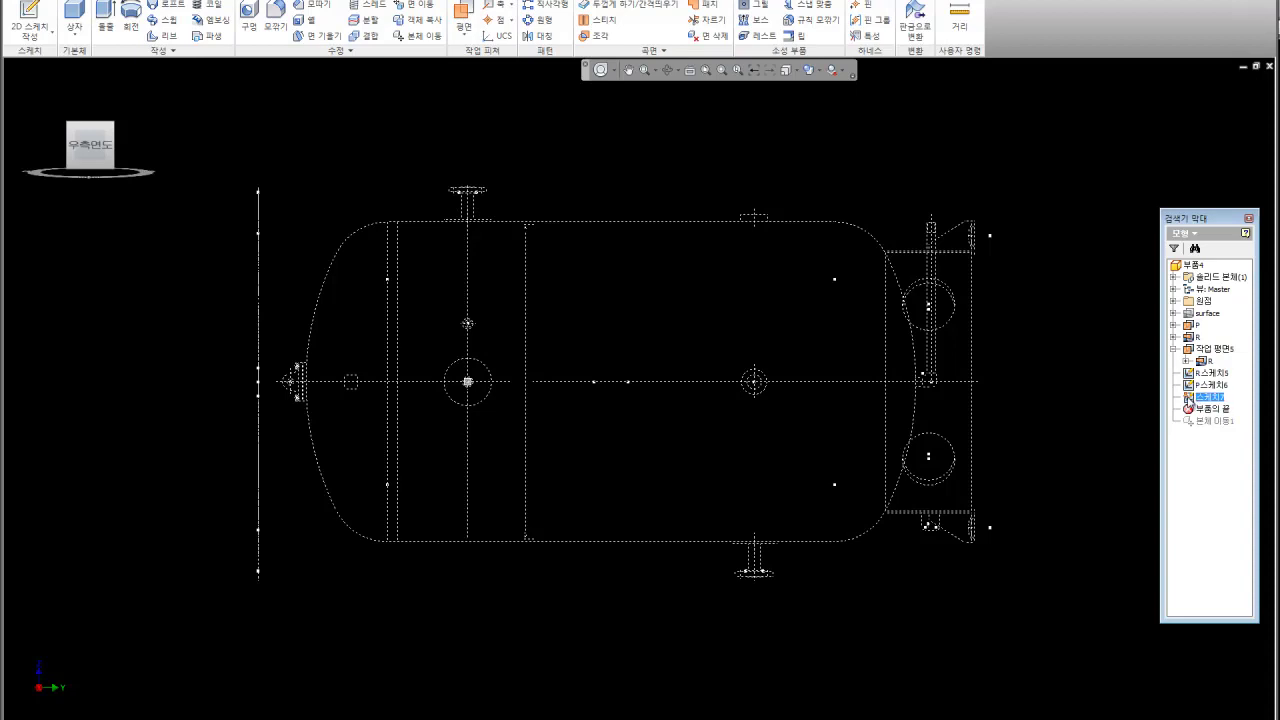
- Finish 스케치7 after comparing it with R스케치5, then delete 스케치7 from the browser
double_click(1195, 399)
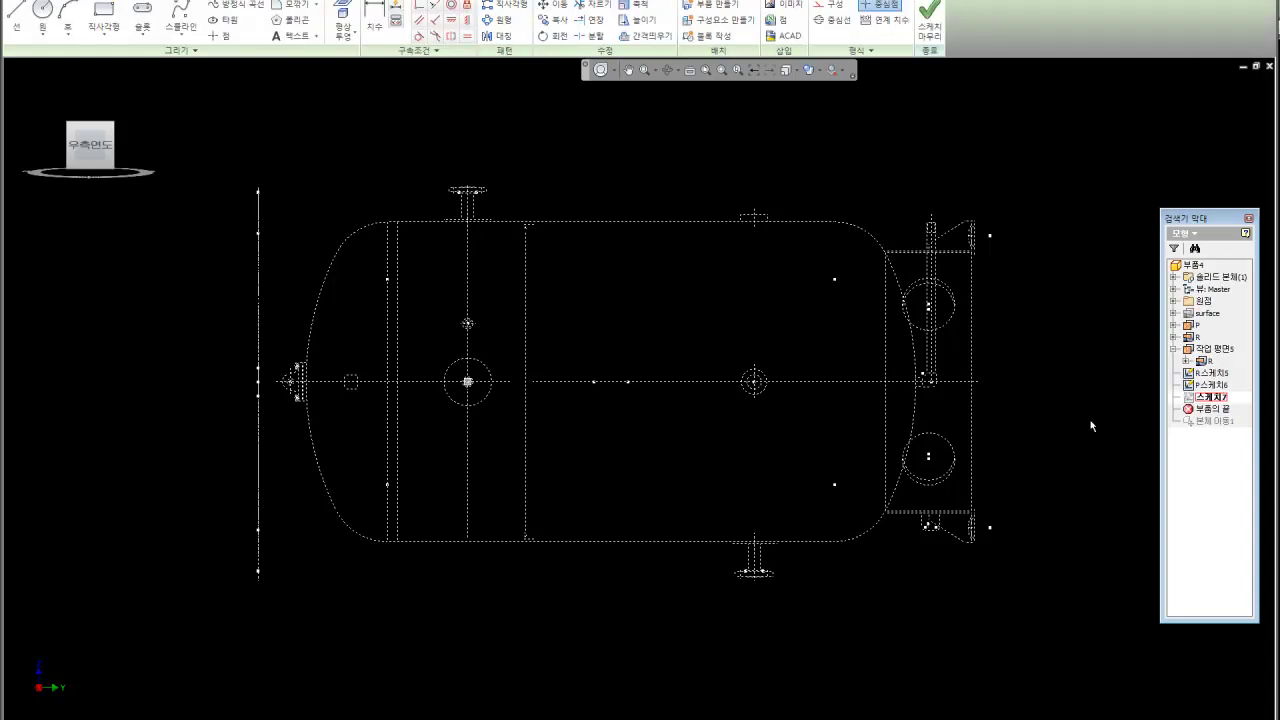
click(1195, 376)
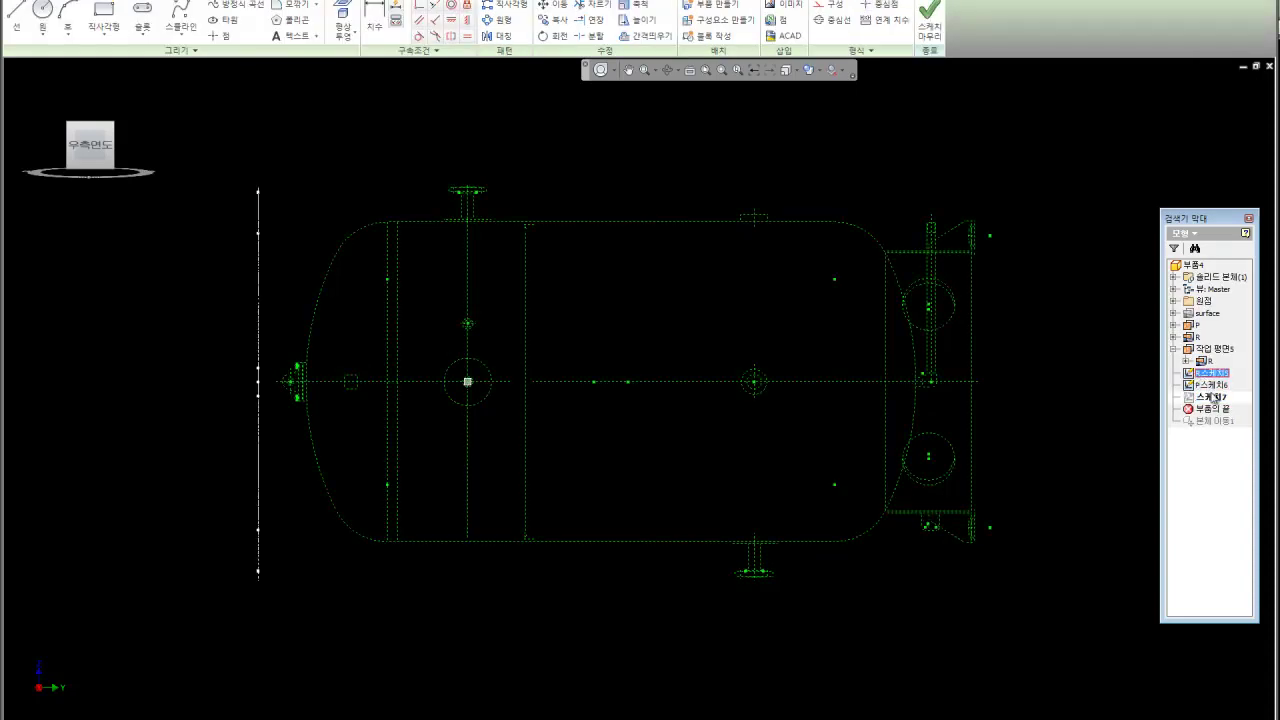
click(1212, 398)
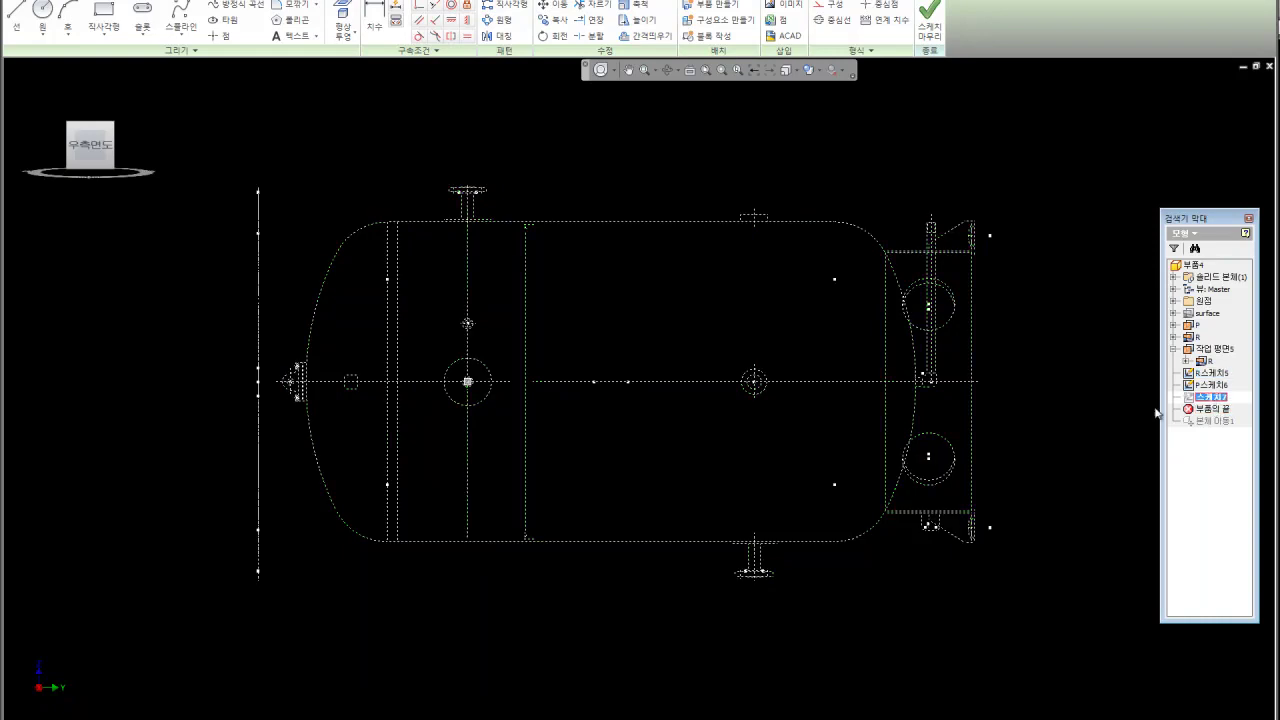
key(ctrl+Return)
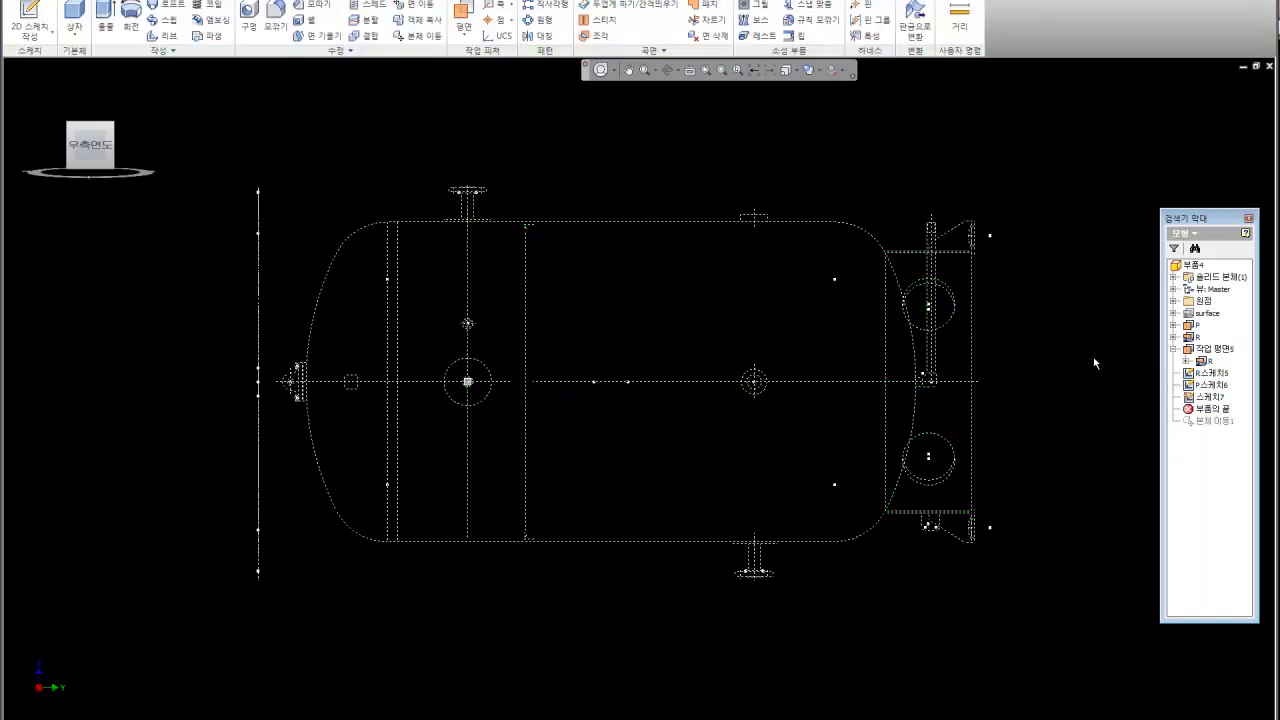
click(1199, 400)
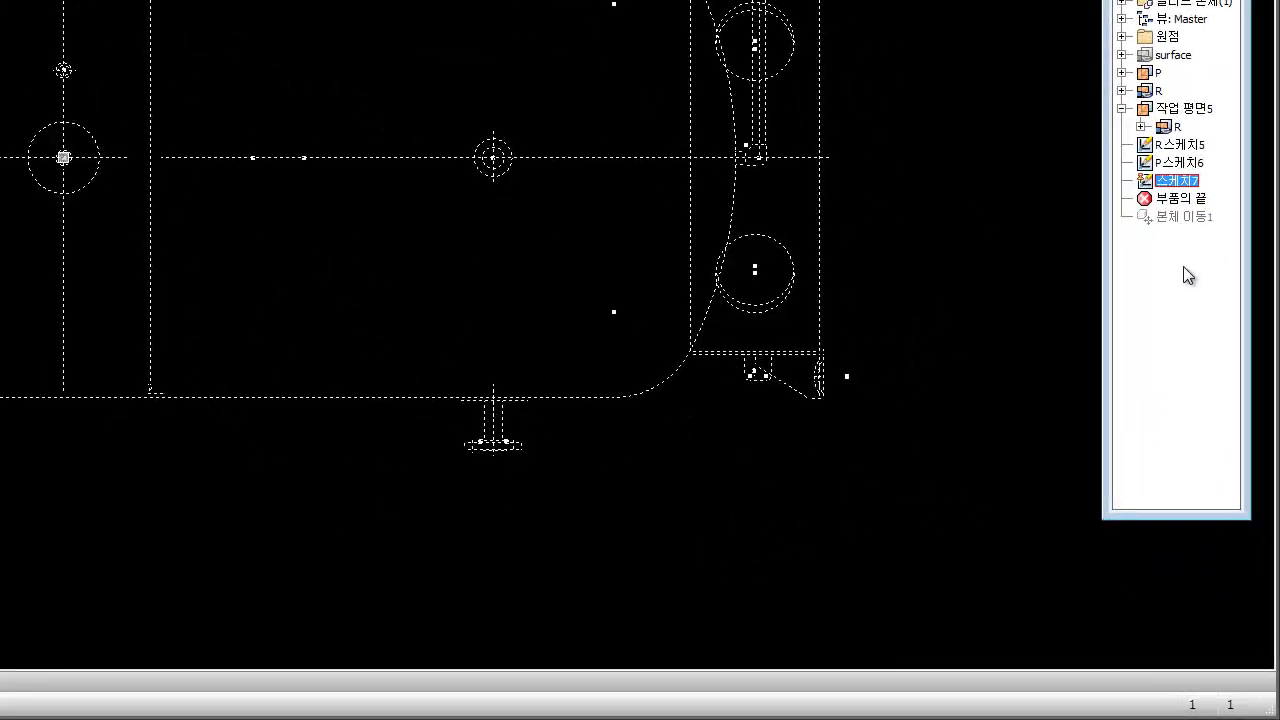
click(1168, 128)
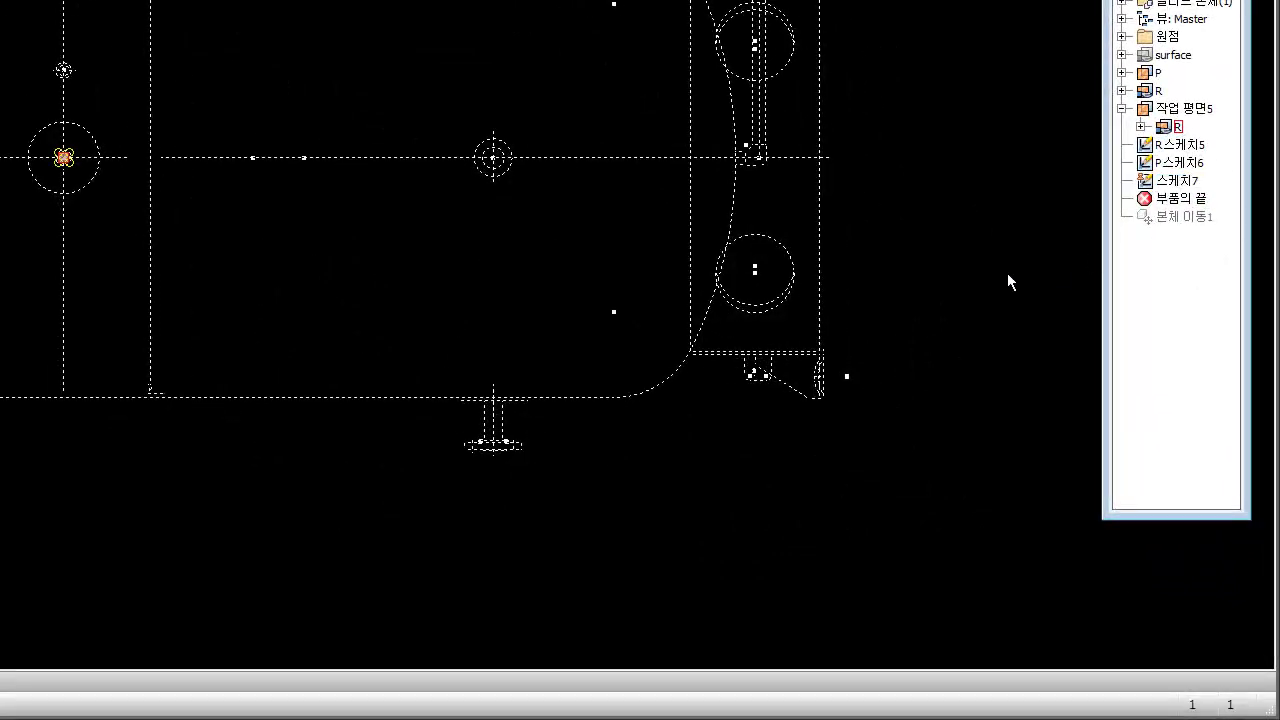
click(1149, 184)
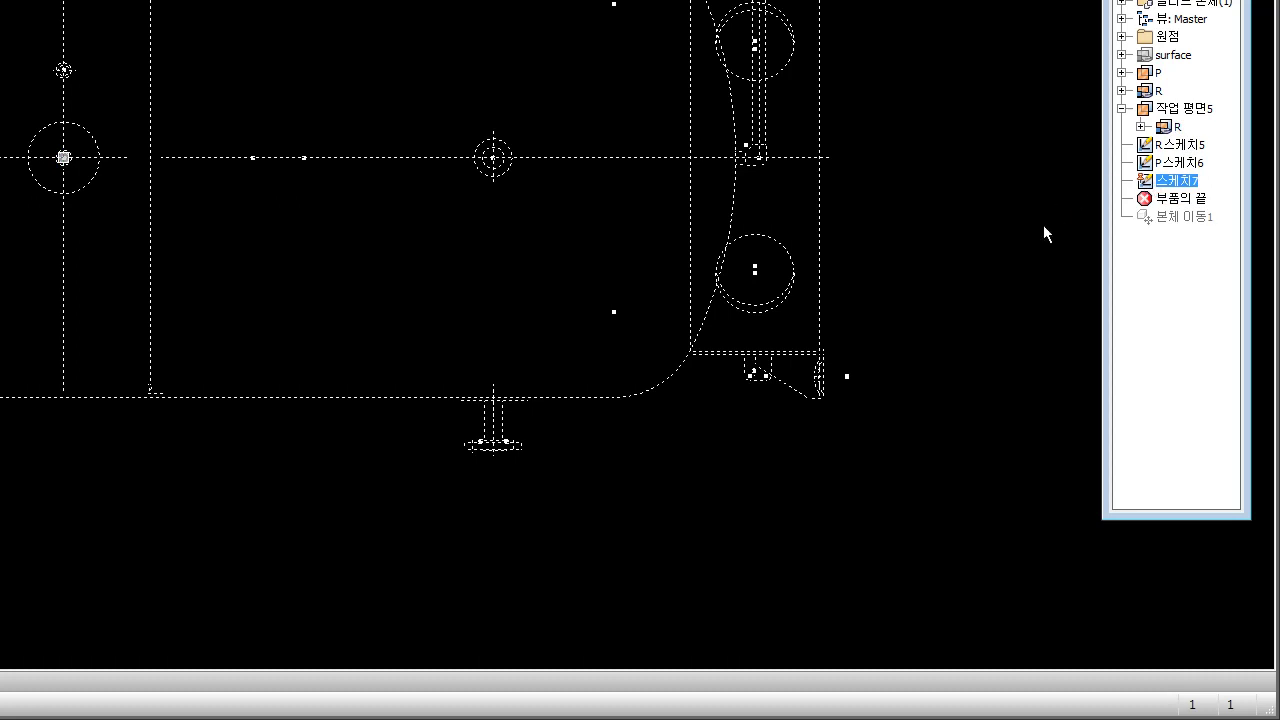
click(1182, 145)
click(1180, 184)
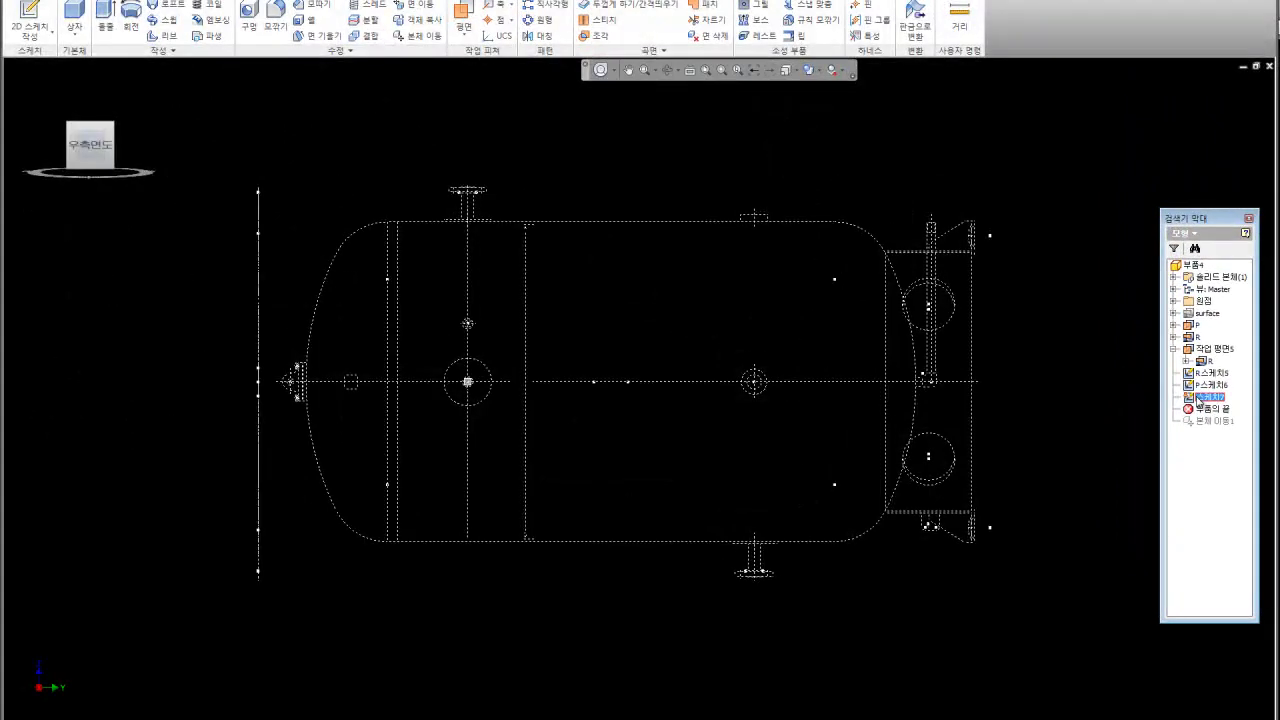
key(Delete)
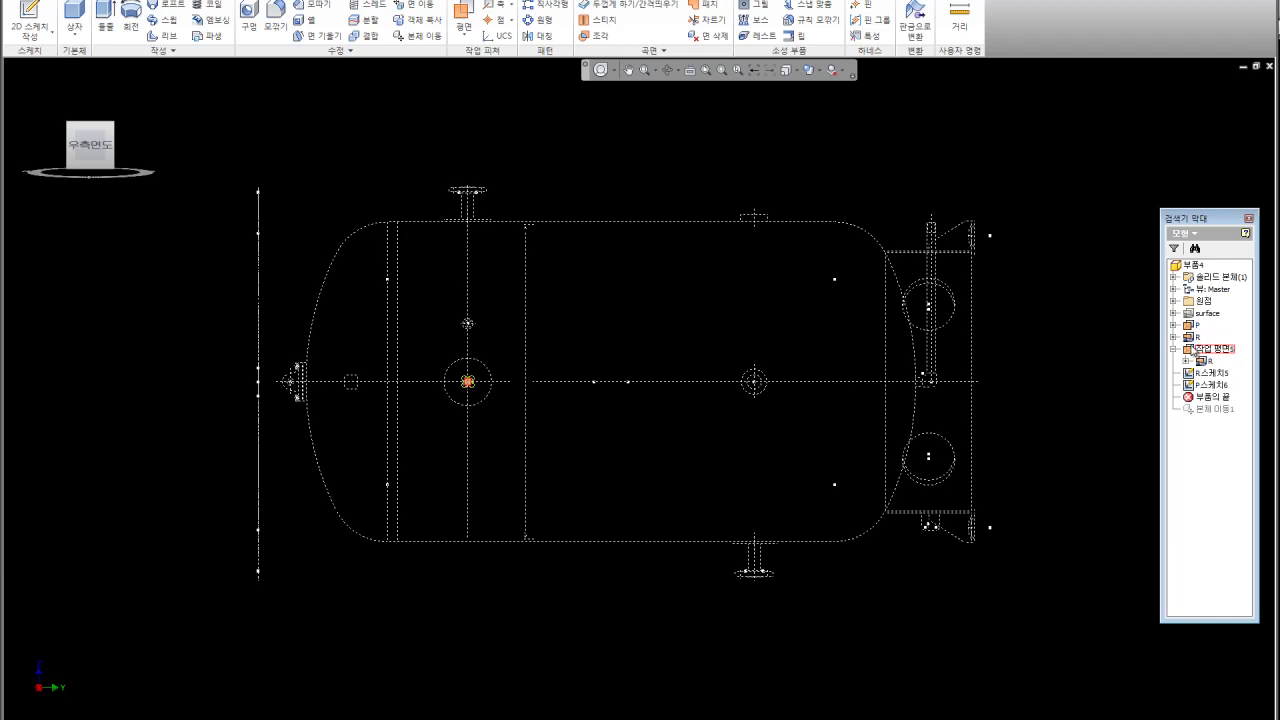
click(1195, 350)
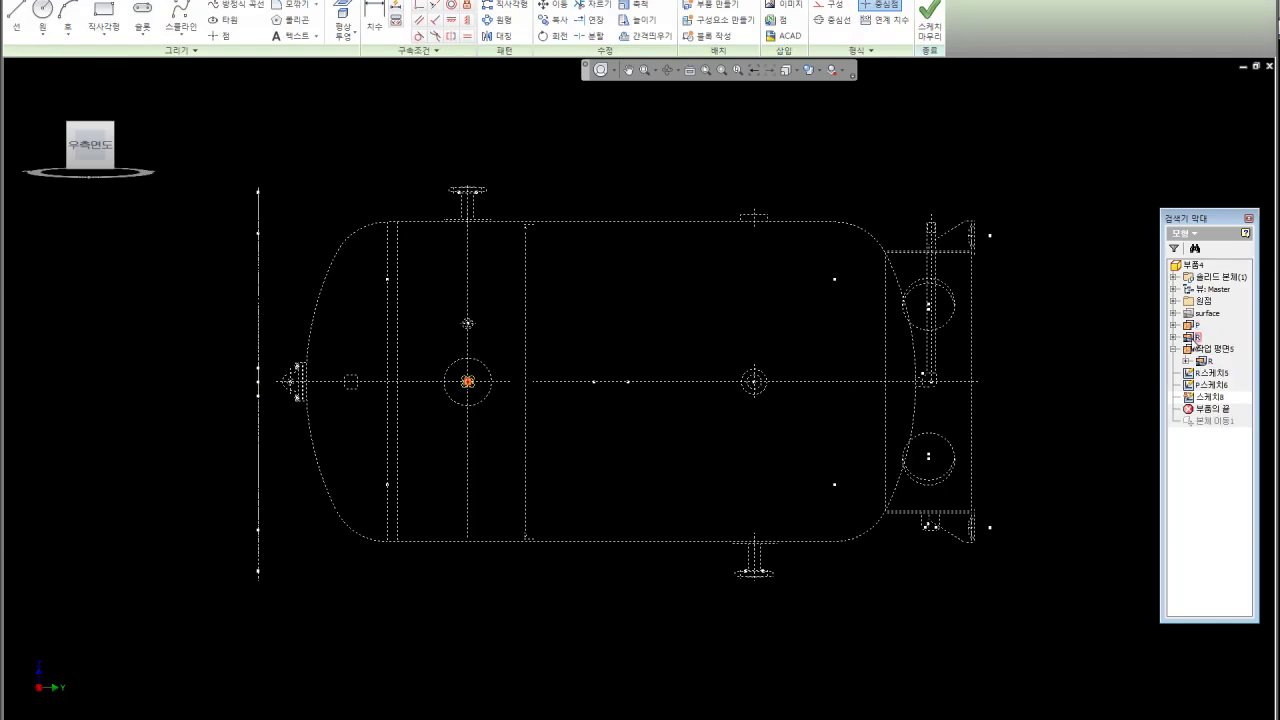
- Check Sketch8 and R스케치5 in the browser, then window-select all the vessel geometry
click(1198, 409)
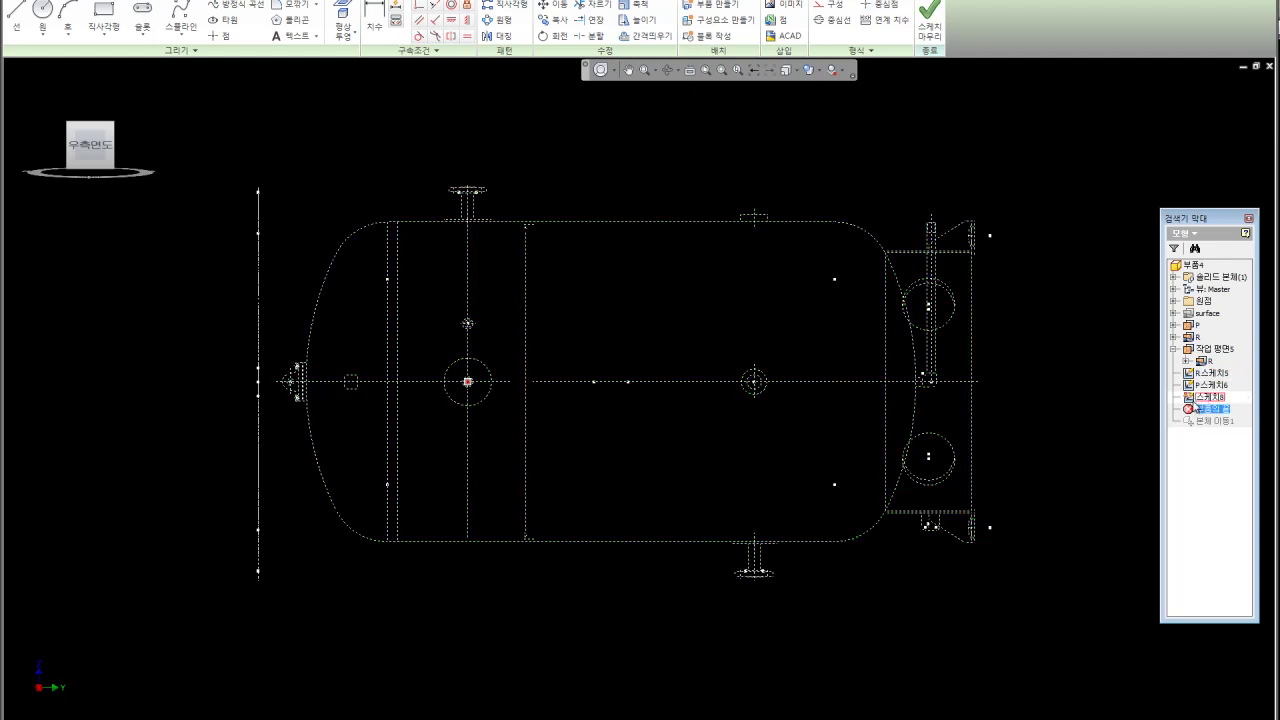
click(1209, 397)
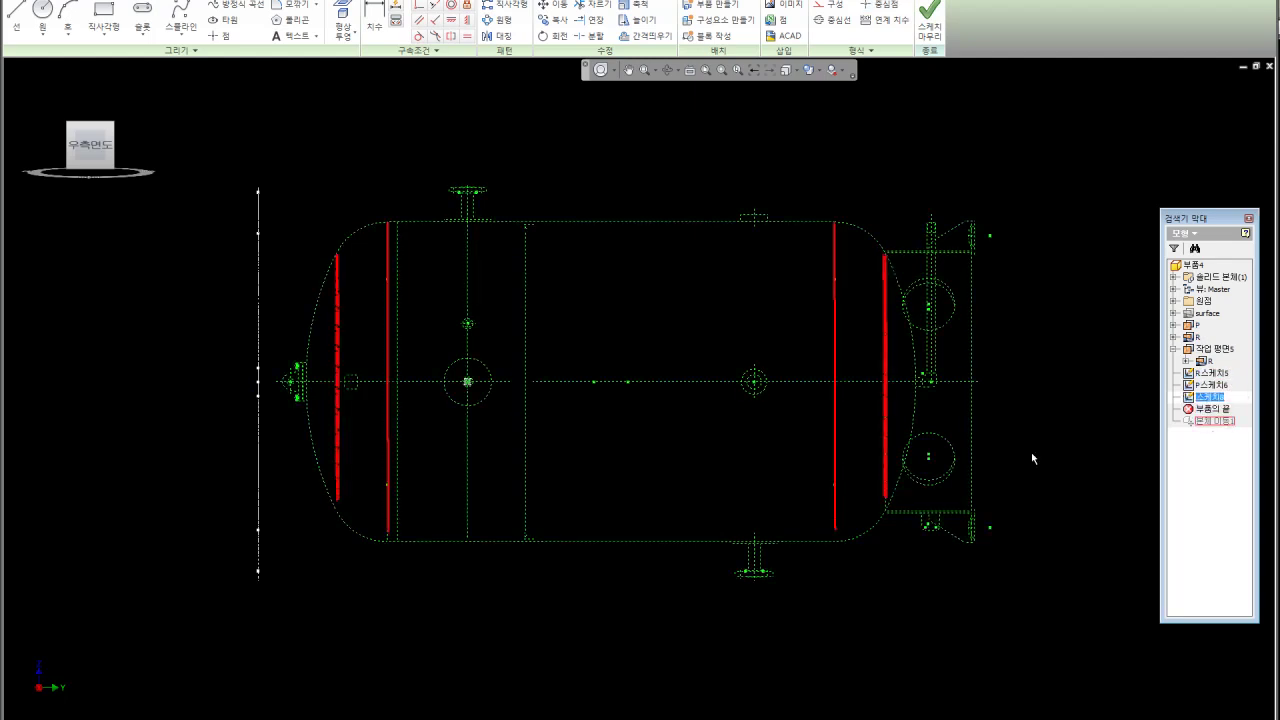
click(1063, 472)
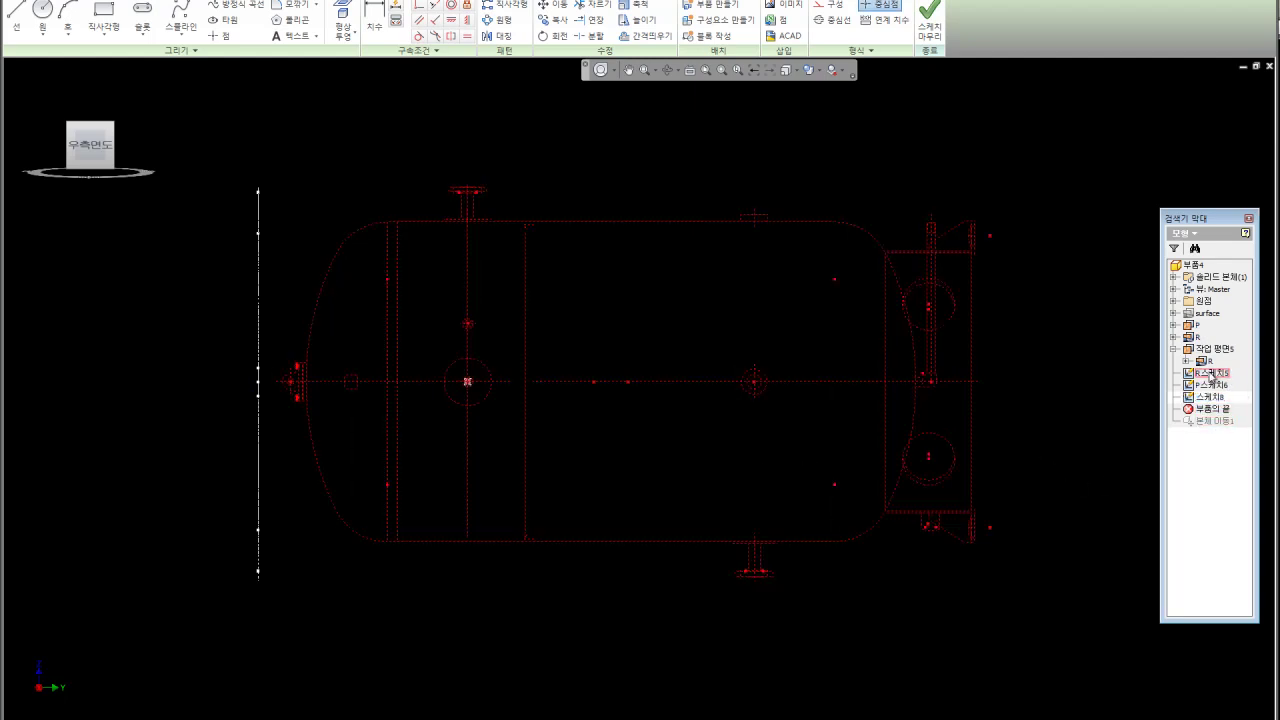
click(1212, 374)
click(1245, 499)
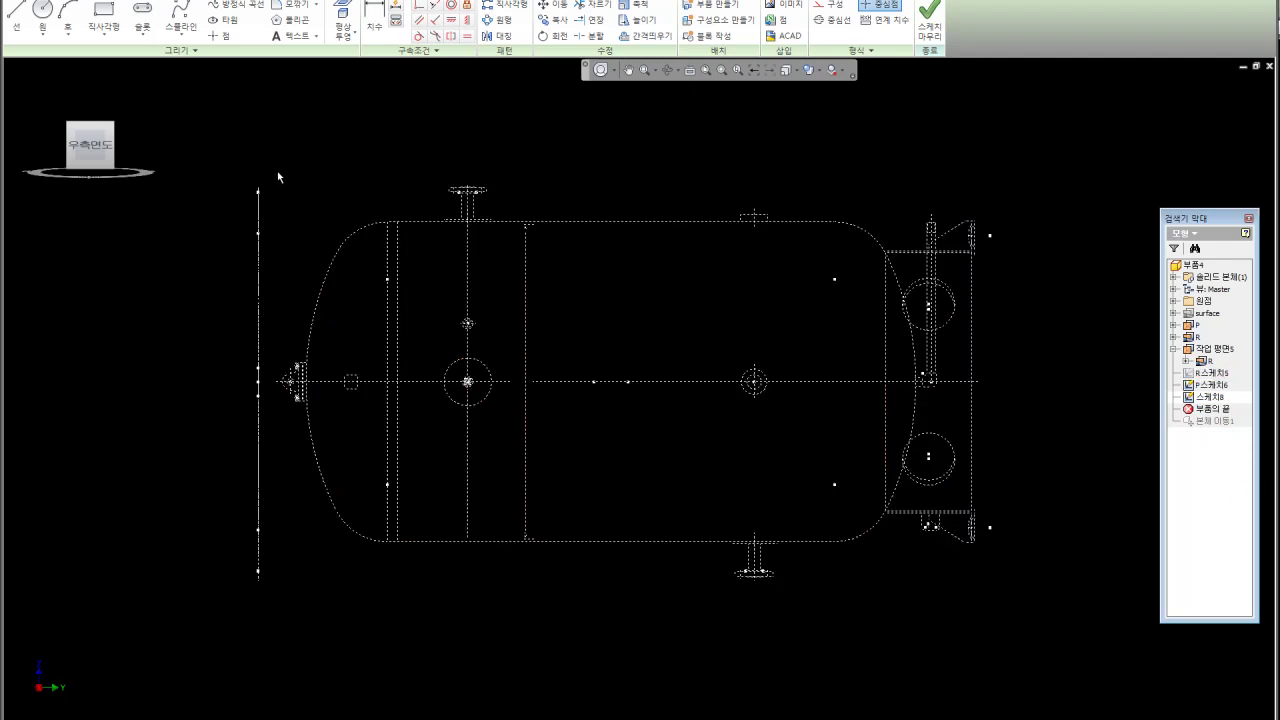
drag(278, 177, 1030, 600)
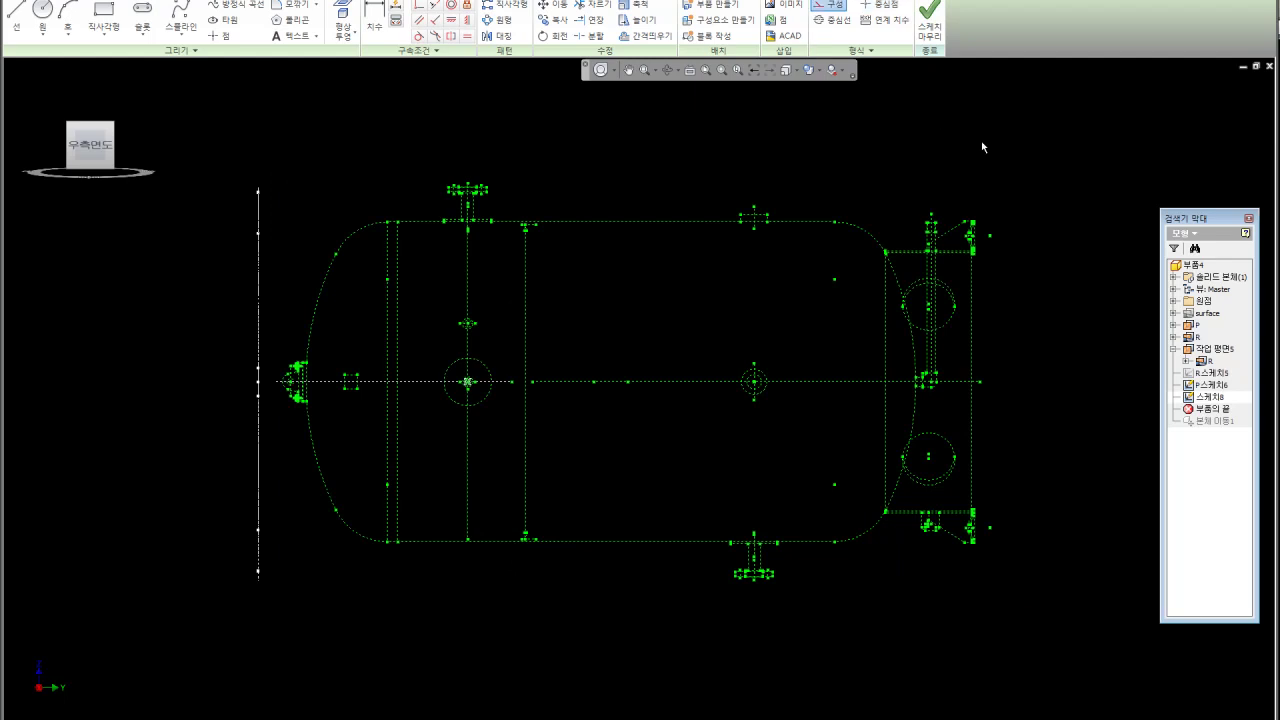
- Turn construction lines into normal lines and delete the right nozzle, a vertical line, circle and bottom nozzle
click(830, 6)
click(921, 147)
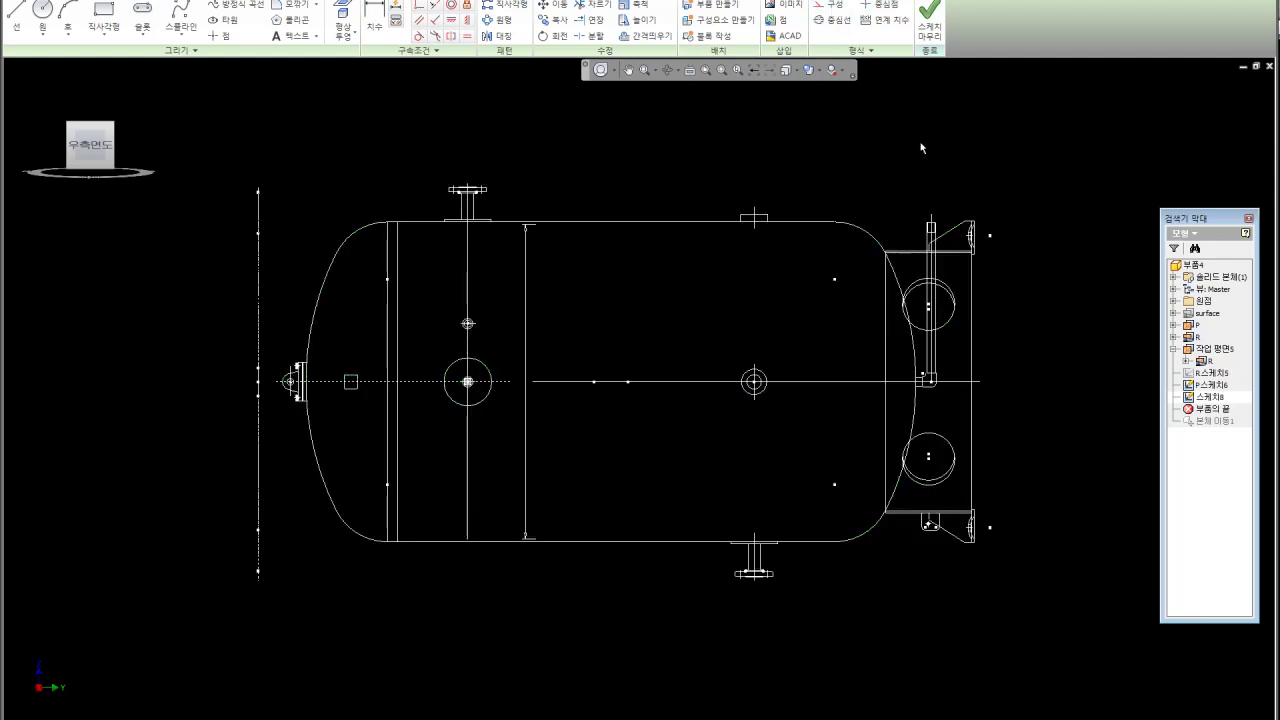
scroll(870, 246, up, 5)
scroll(870, 246, down, 5)
scroll(829, 280, up, 1)
scroll(940, 230, up, 3)
drag(1084, 334, 864, 122)
key(Delete)
drag(1057, 405, 816, 425)
click(776, 420)
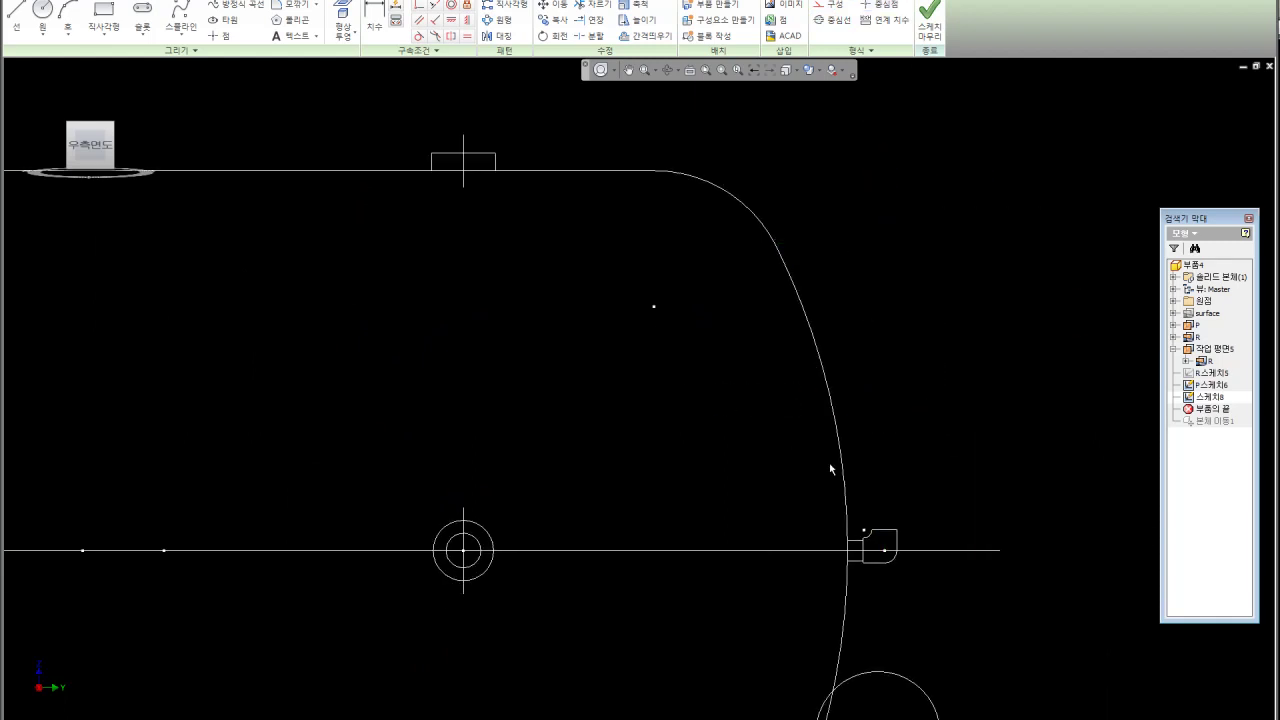
key(Delete)
middle_drag(789, 437, 789, 230)
drag(778, 254, 968, 568)
middle_drag(949, 588, 939, 452)
drag(778, 256, 966, 496)
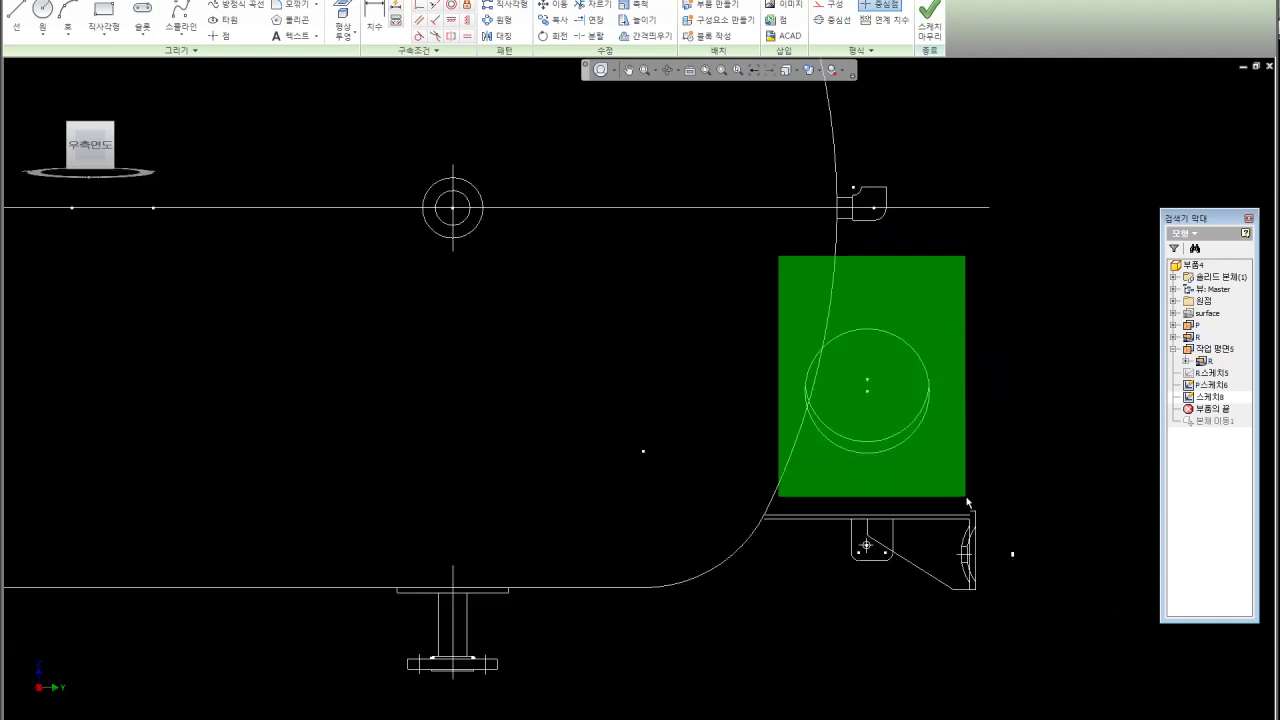
drag(688, 284, 1084, 672)
key(Delete)
- Delete the left nozzle, the shell's vertical lines, the top nozzle and remaining circle markers
scroll(858, 569, down, 5)
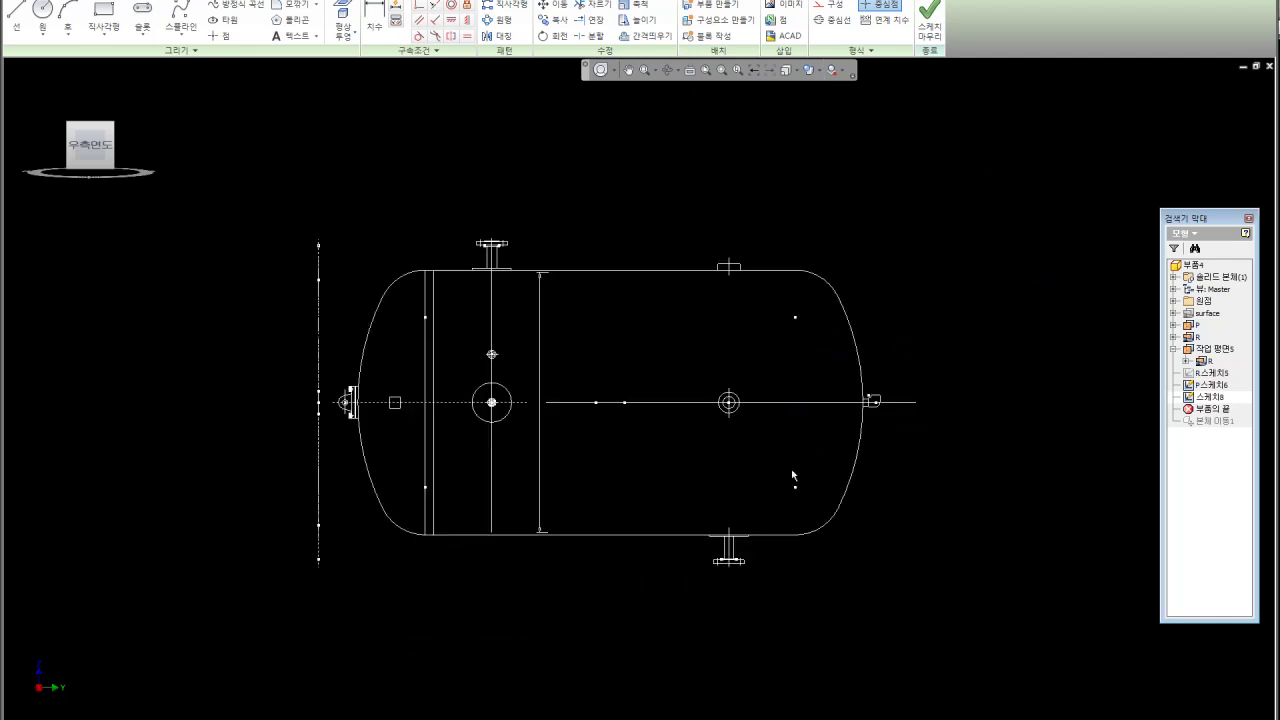
middle_drag(440, 488, 512, 434)
drag(464, 384, 882, 603)
scroll(400, 330, up, 5)
drag(409, 286, 616, 494)
scroll(575, 326, down, 3)
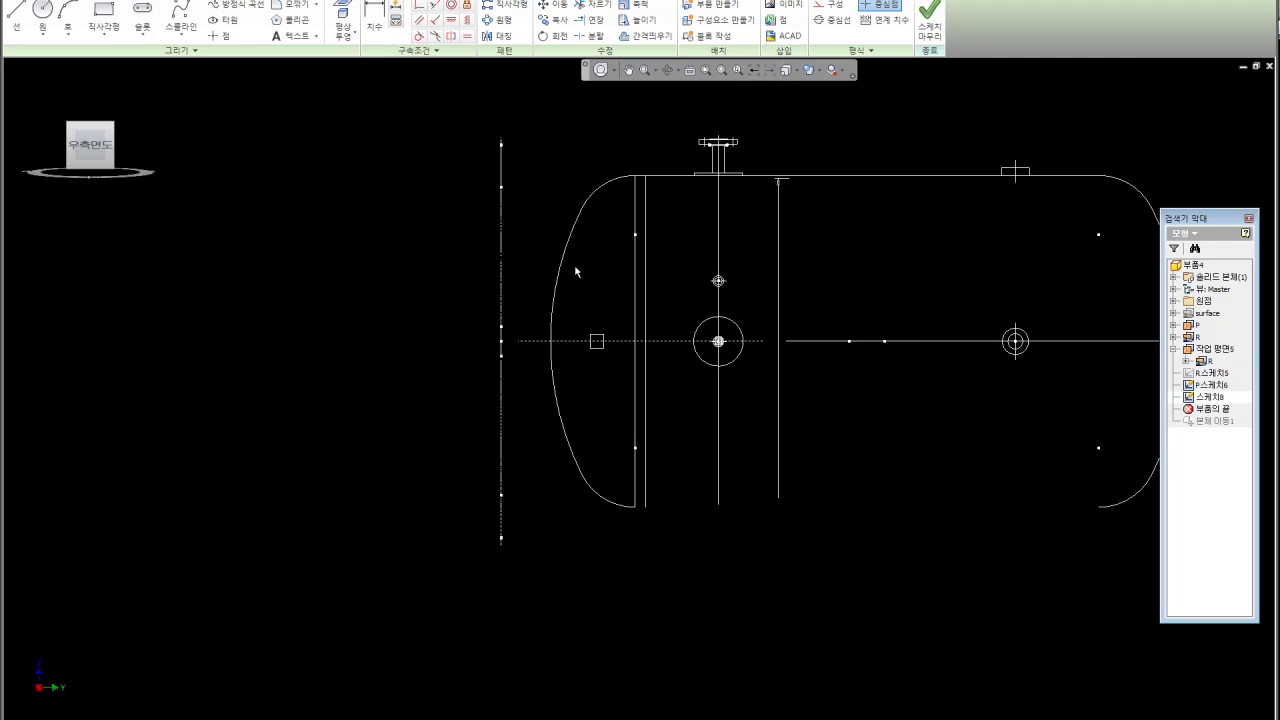
middle_drag(937, 434, 780, 455)
drag(697, 326, 503, 281)
key(Delete)
drag(498, 142, 928, 296)
key(Delete)
drag(520, 320, 955, 432)
key(Delete)
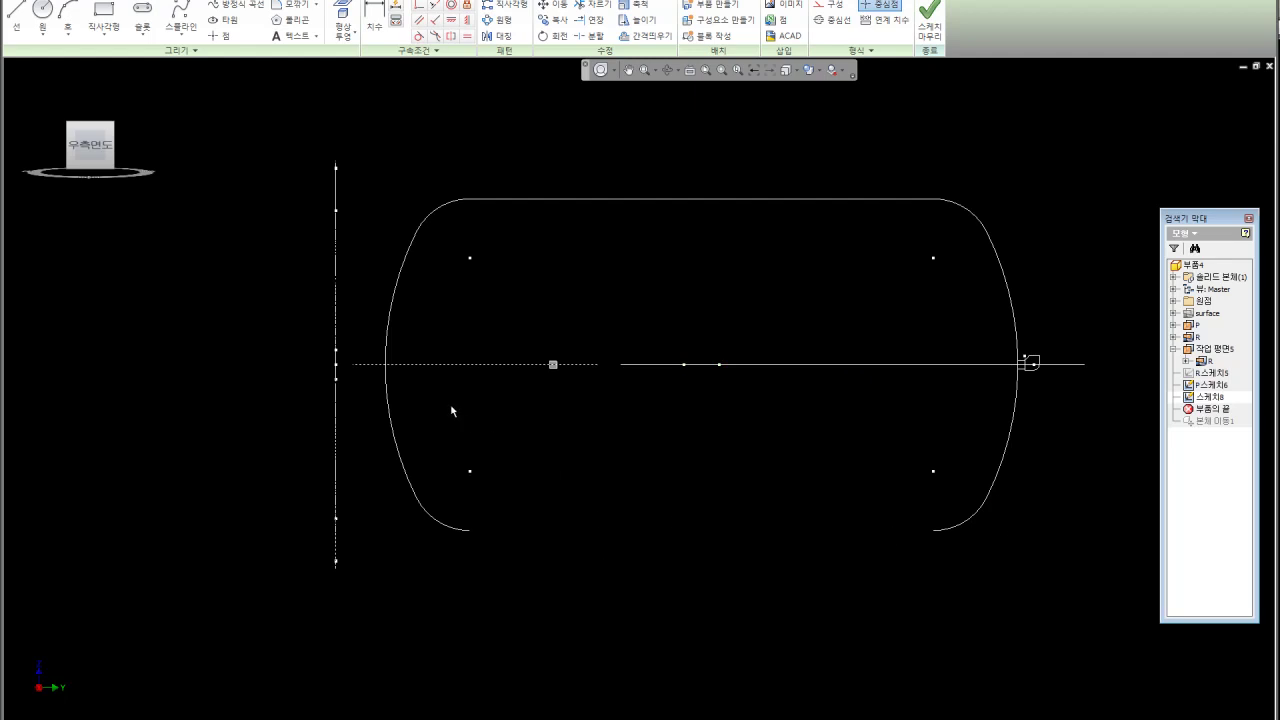
- Trim the lower left arc, then delete both lower arcs and the constraint at the right arc end
click(388, 393)
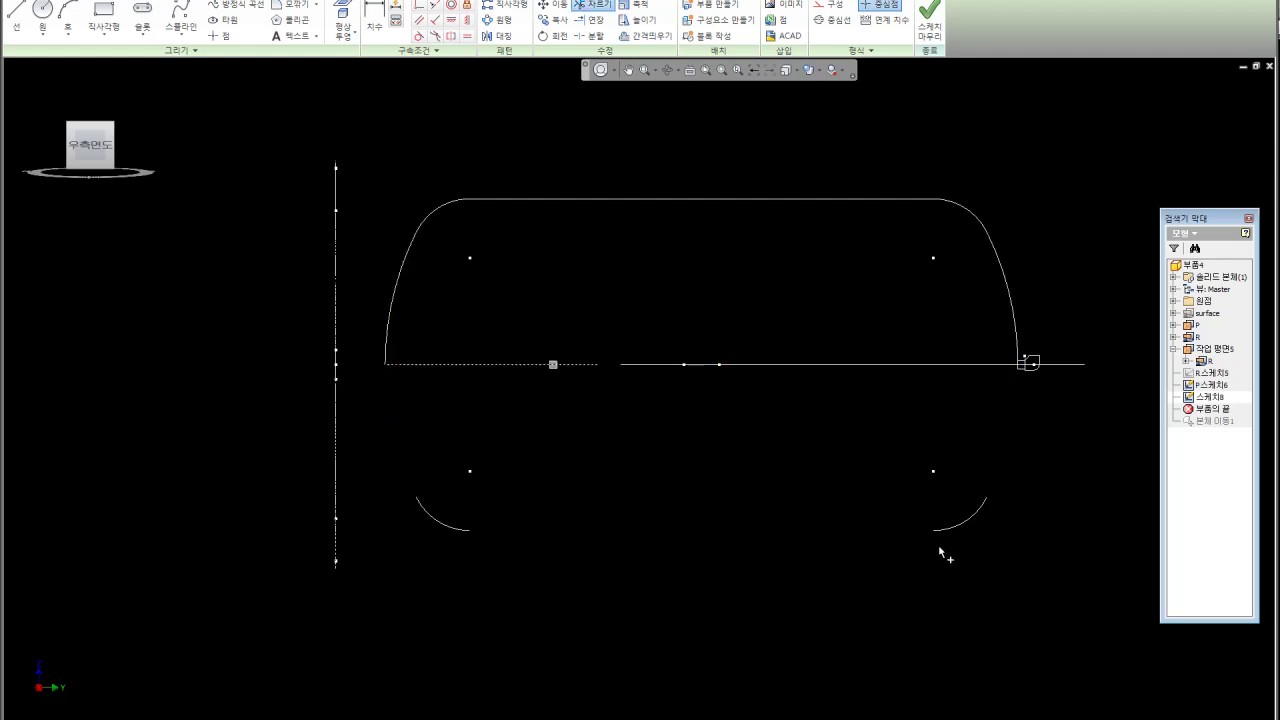
drag(1049, 575, 446, 428)
key(Delete)
drag(985, 321, 1114, 391)
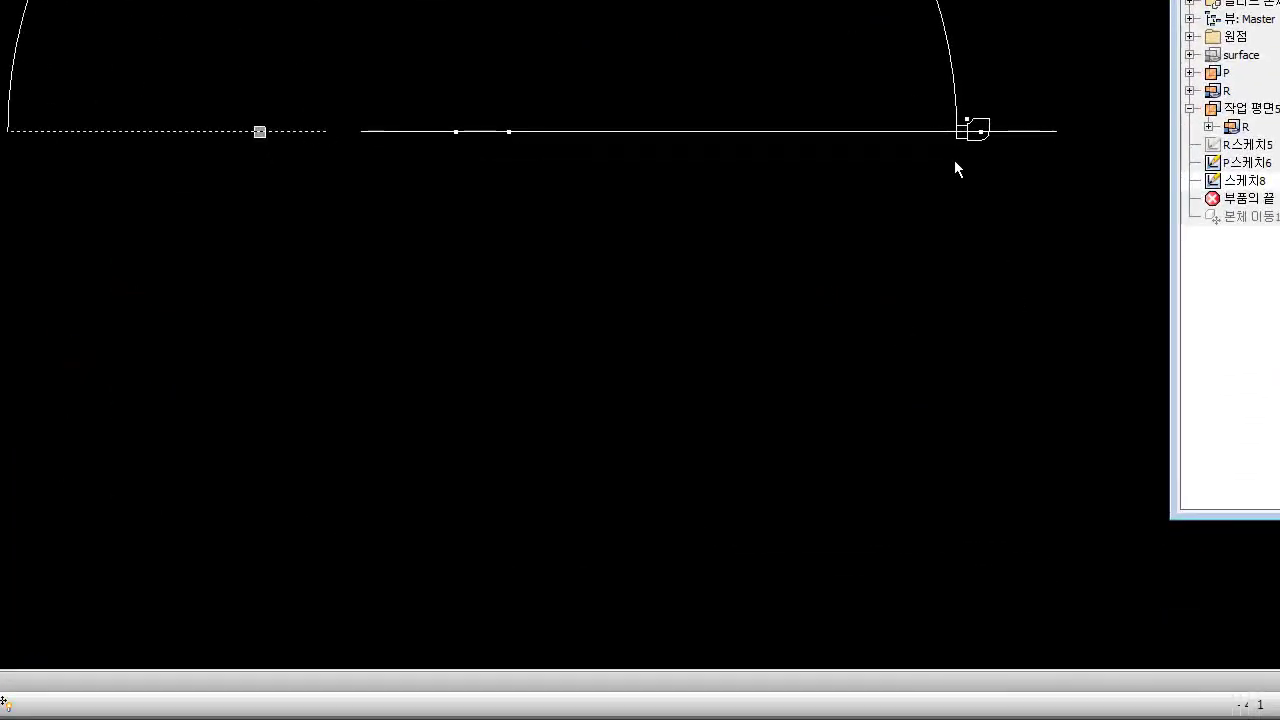
key(Delete)
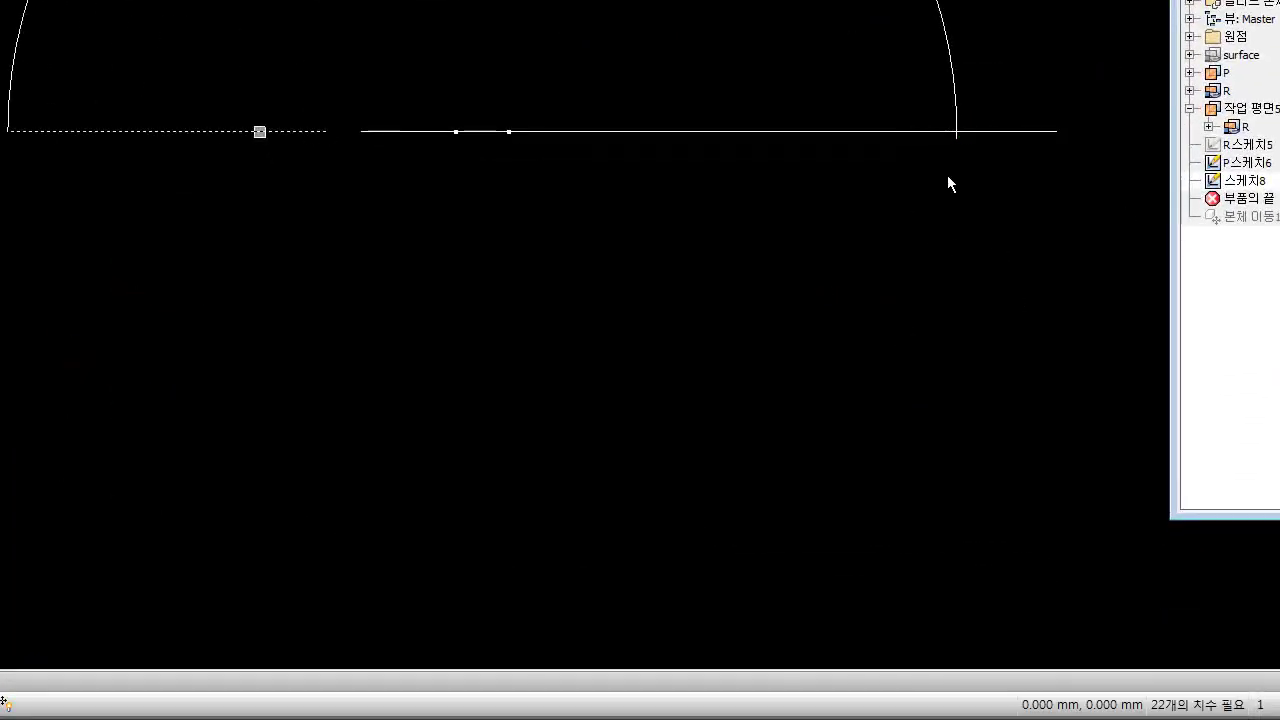
- Trim the right overhang, extend the bottom line left as a centerline, and view it isometrically
click(977, 131)
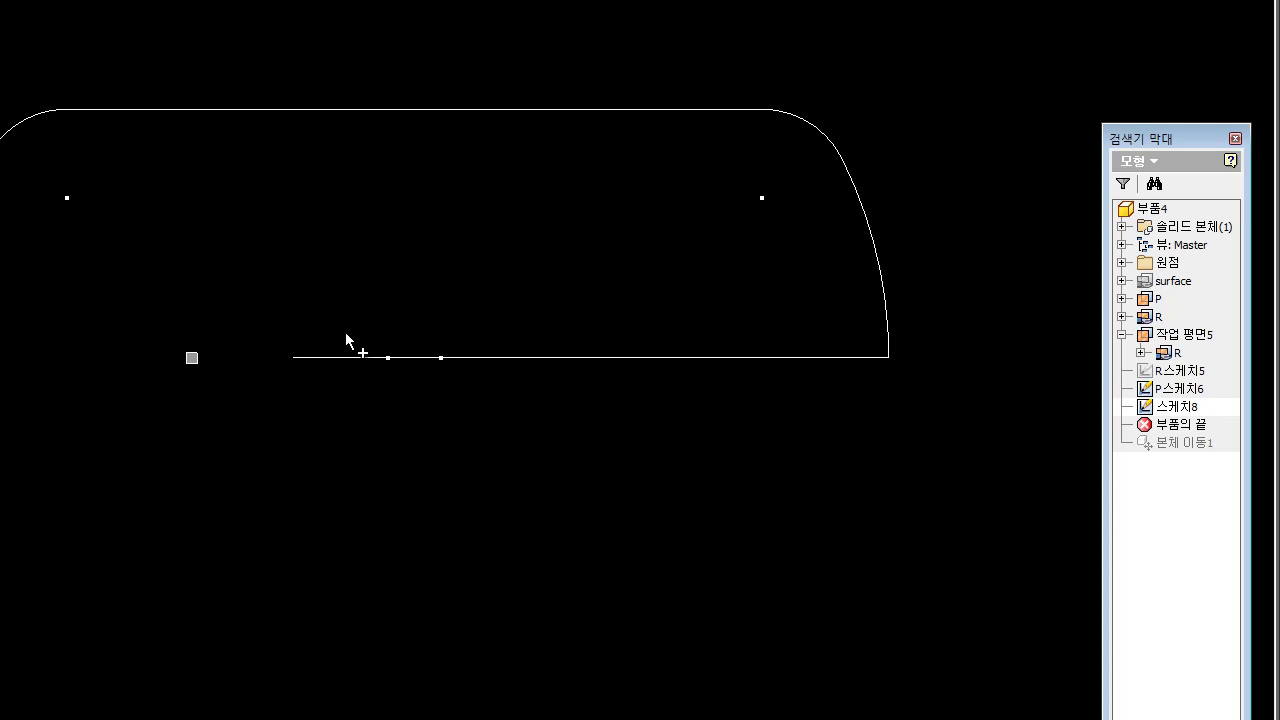
click(318, 360)
right_click(661, 486)
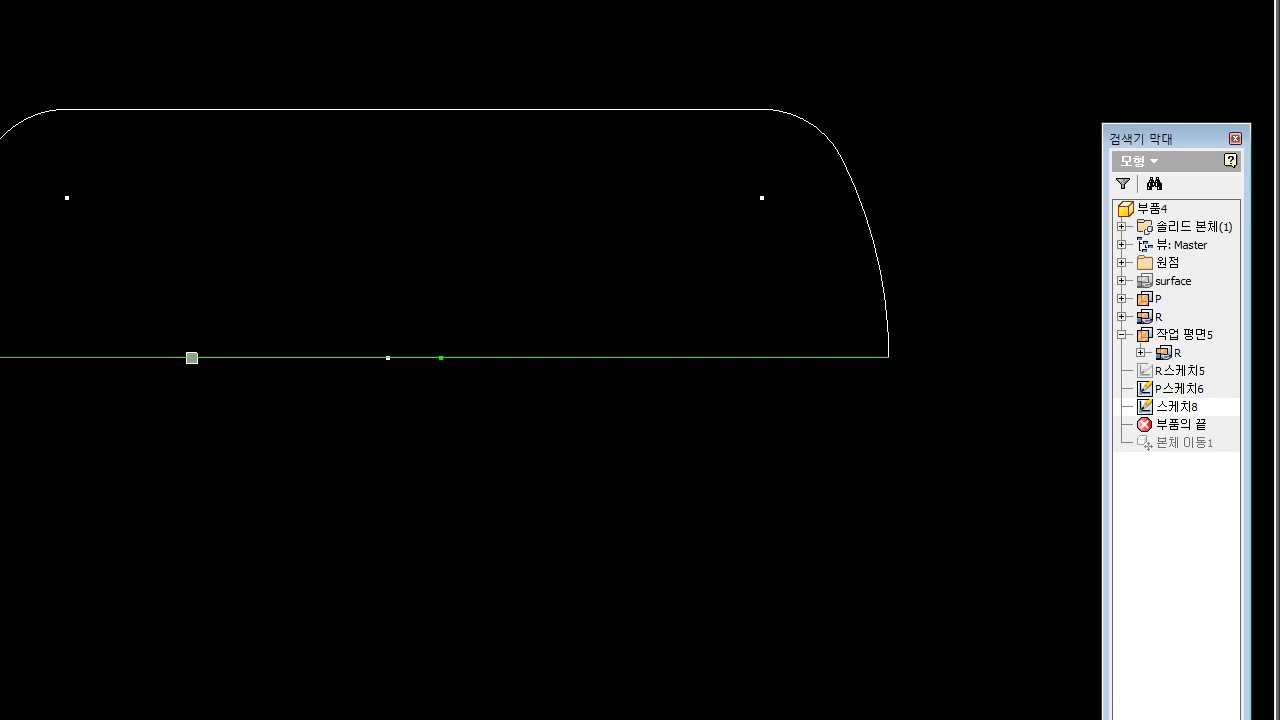
click(833, 38)
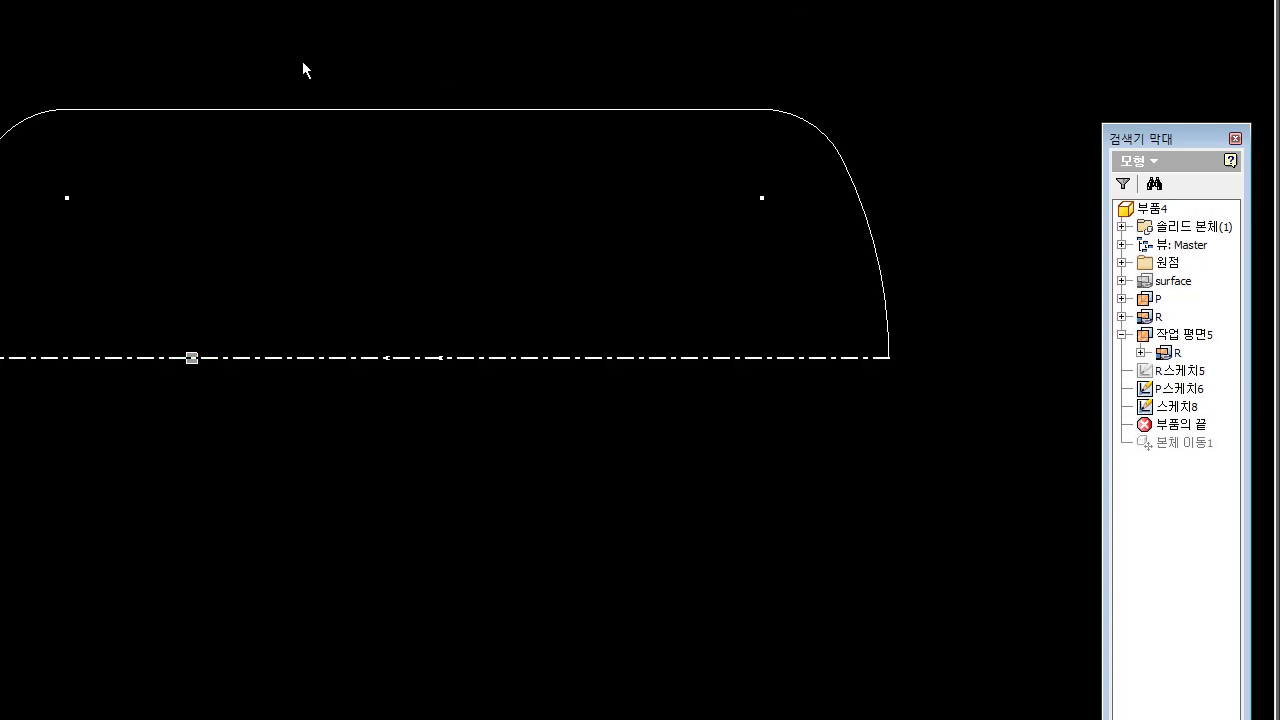
key(F6)
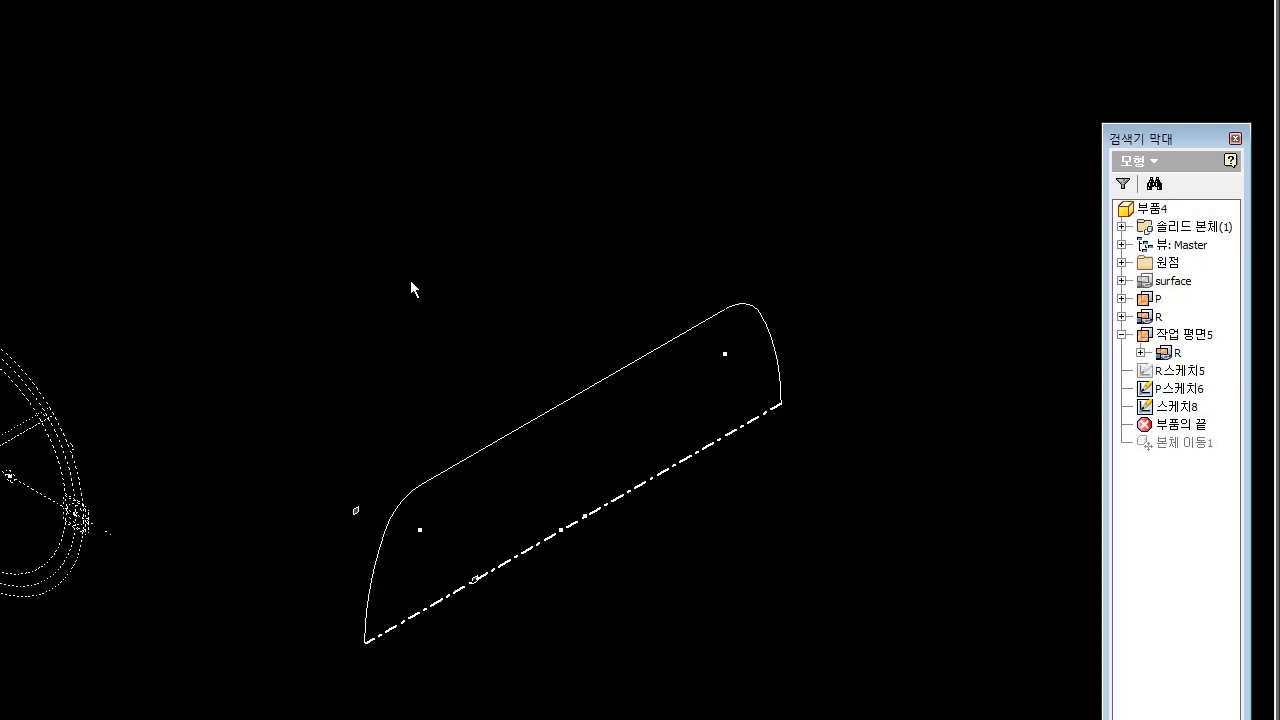
- Revolve Sketch8's half-profile about the bottom centreline into a solid domed tank body
key(r)
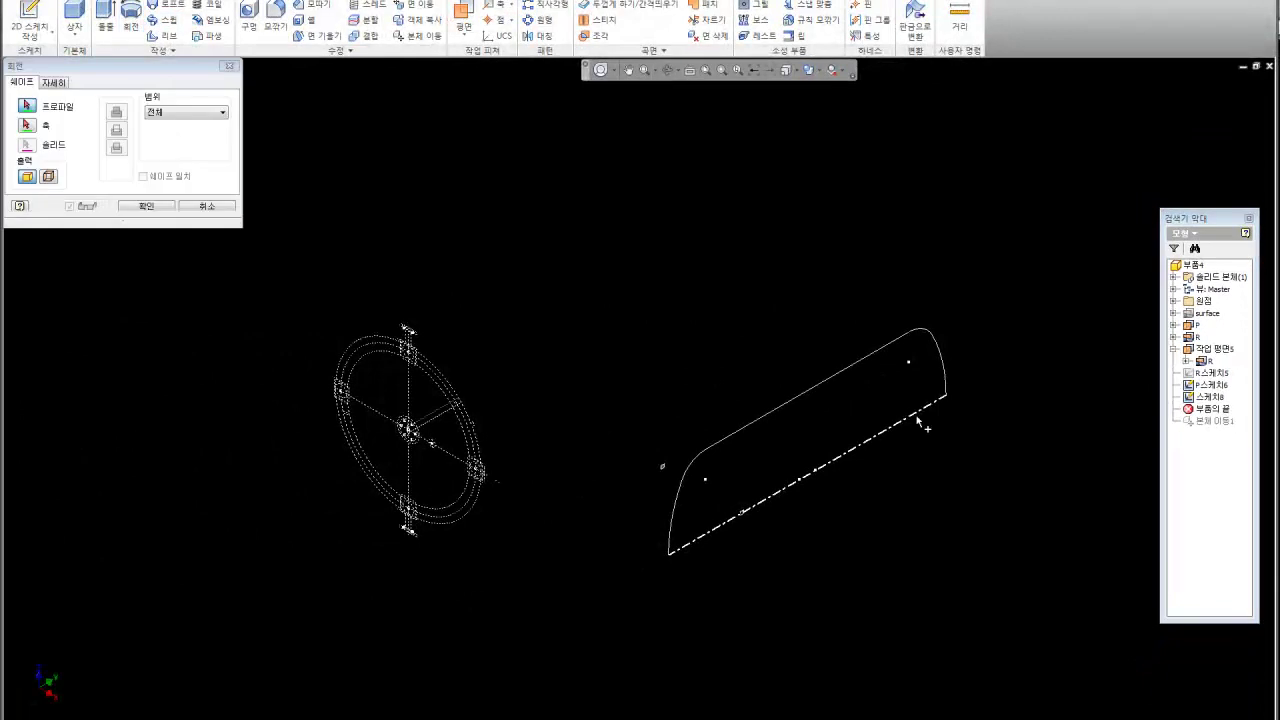
click(877, 406)
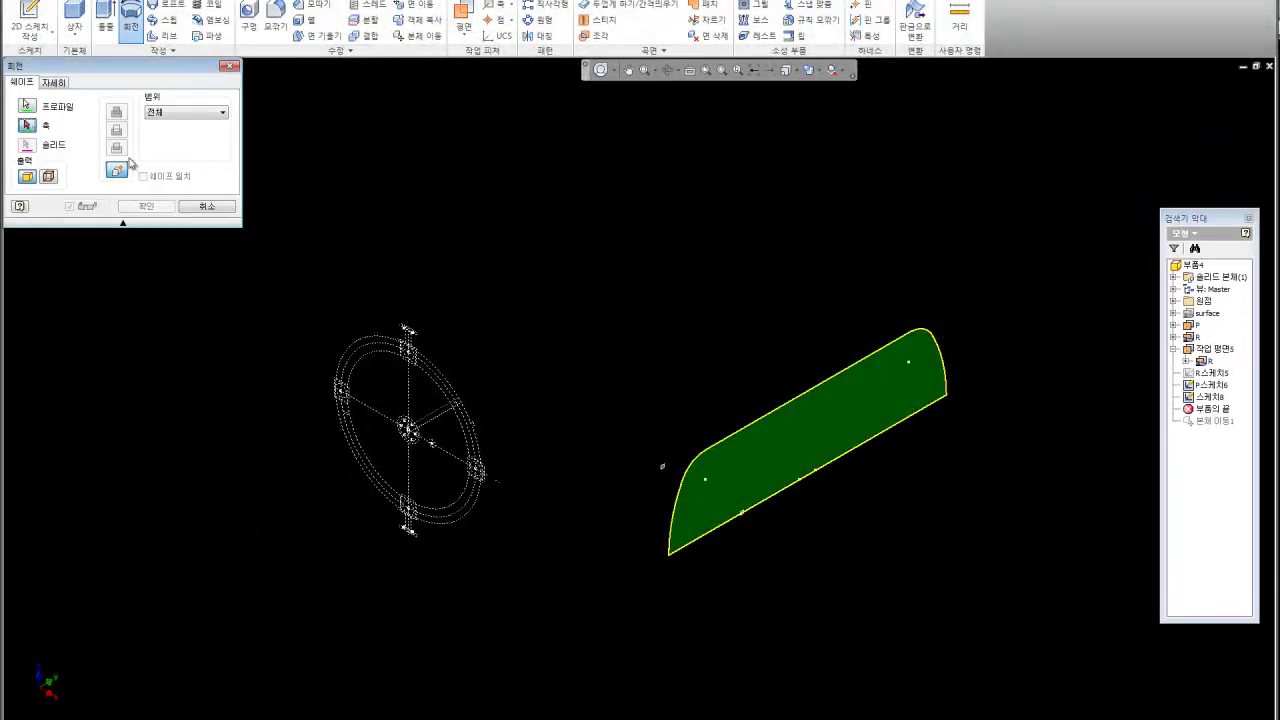
click(875, 438)
click(146, 206)
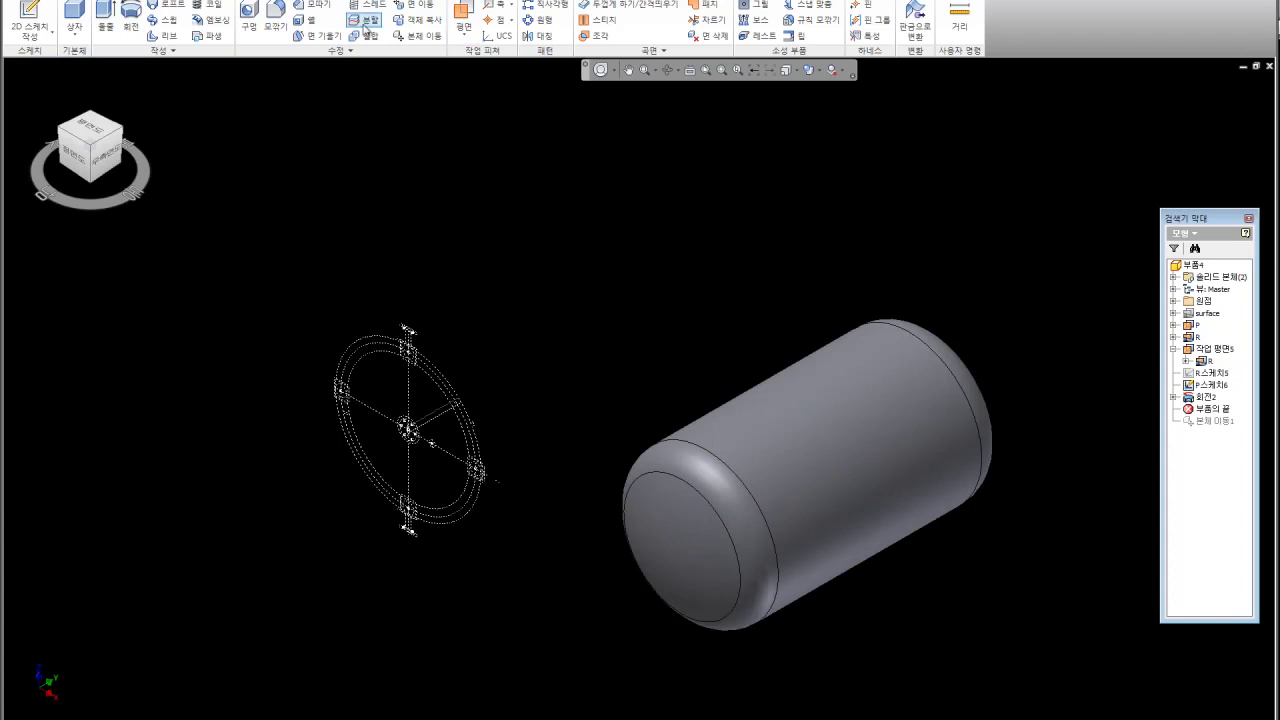
click(304, 19)
- Shell the tank with thickness 6 and no faces removed, after a failed face-removal attempt
click(120, 79)
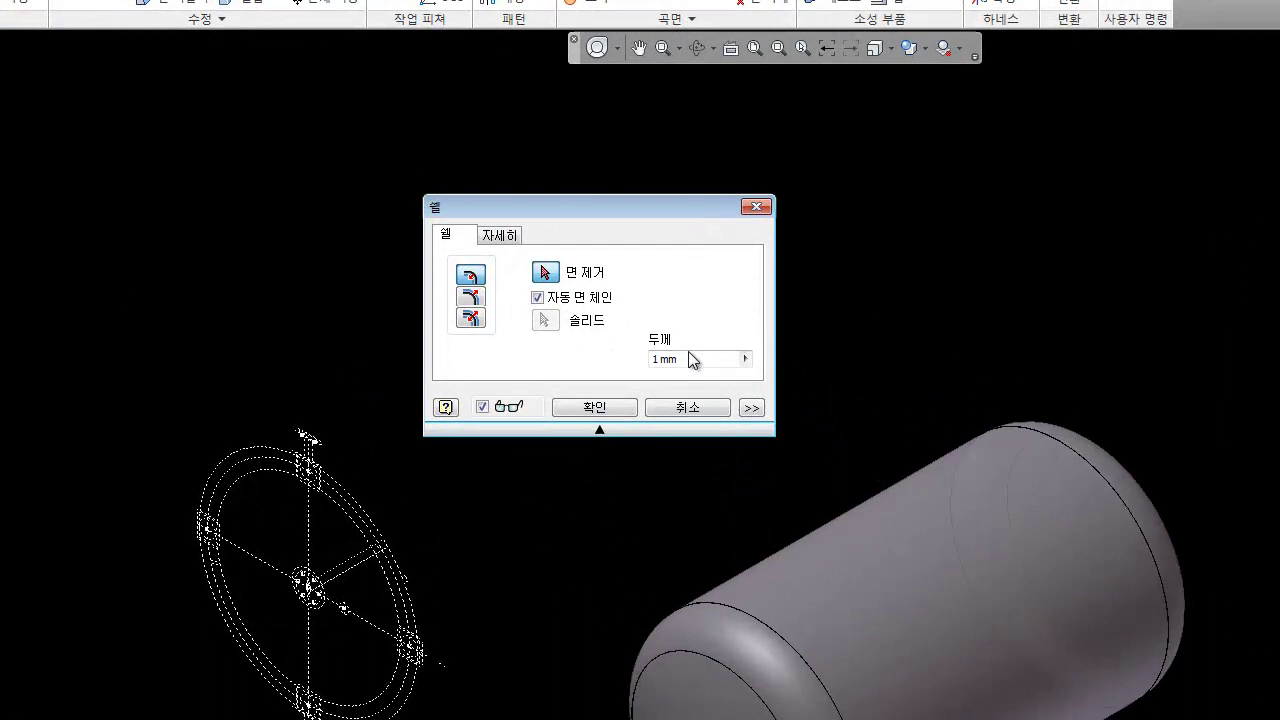
click(690, 360)
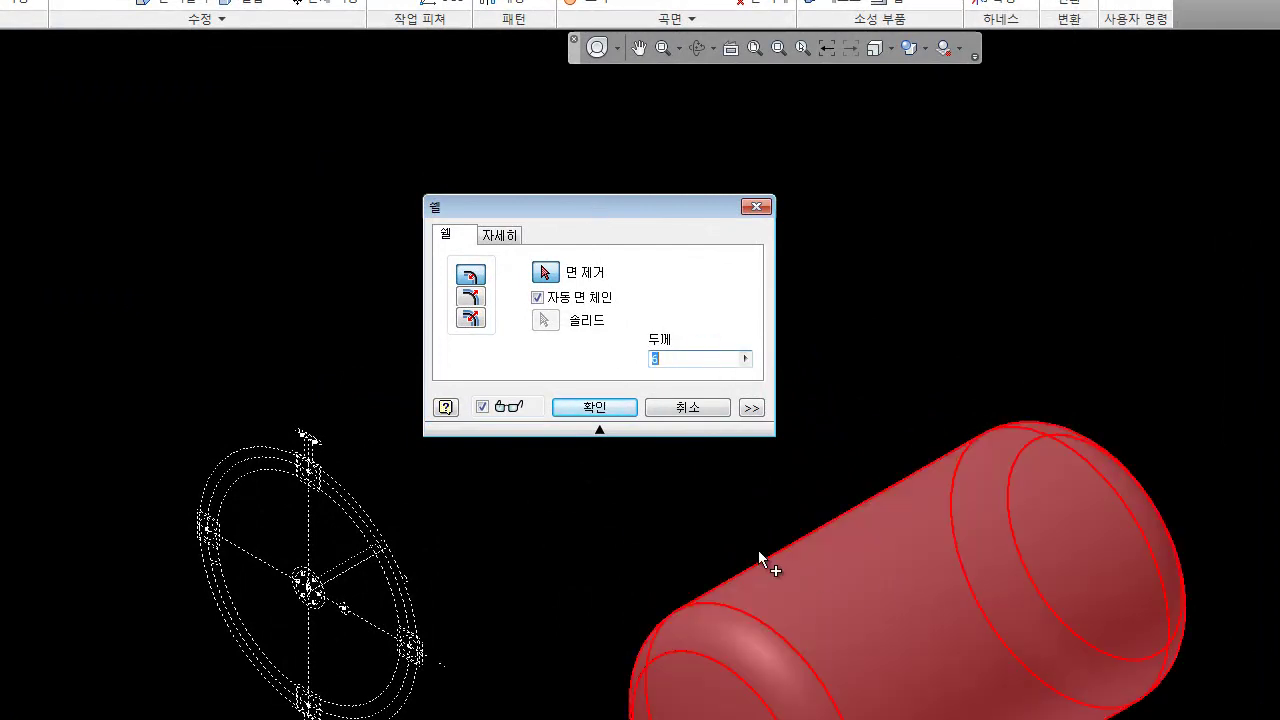
click(882, 535)
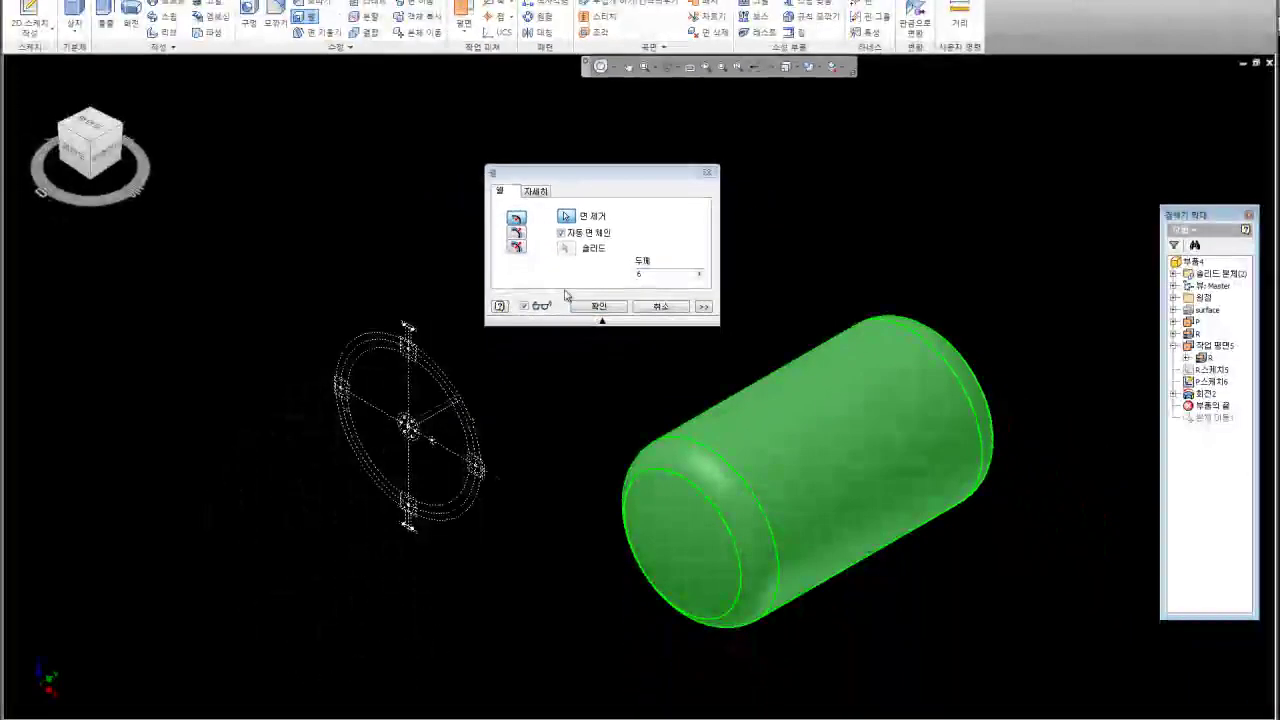
click(595, 306)
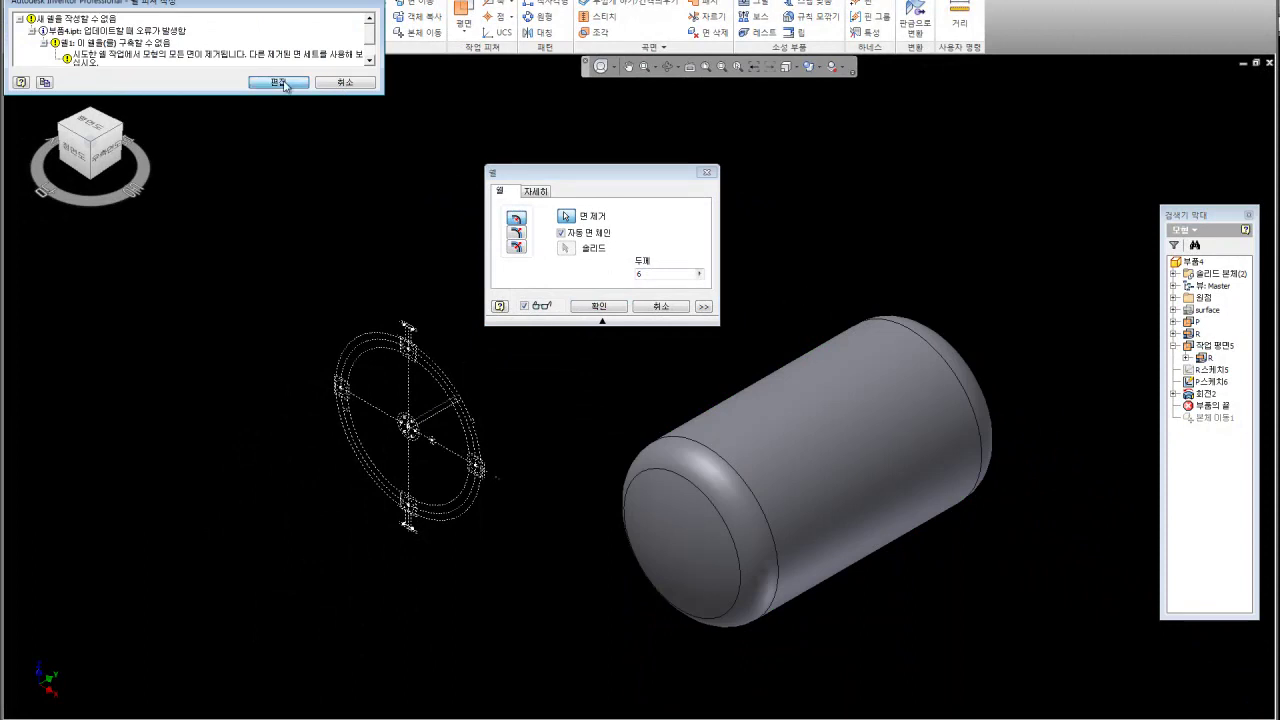
click(278, 82)
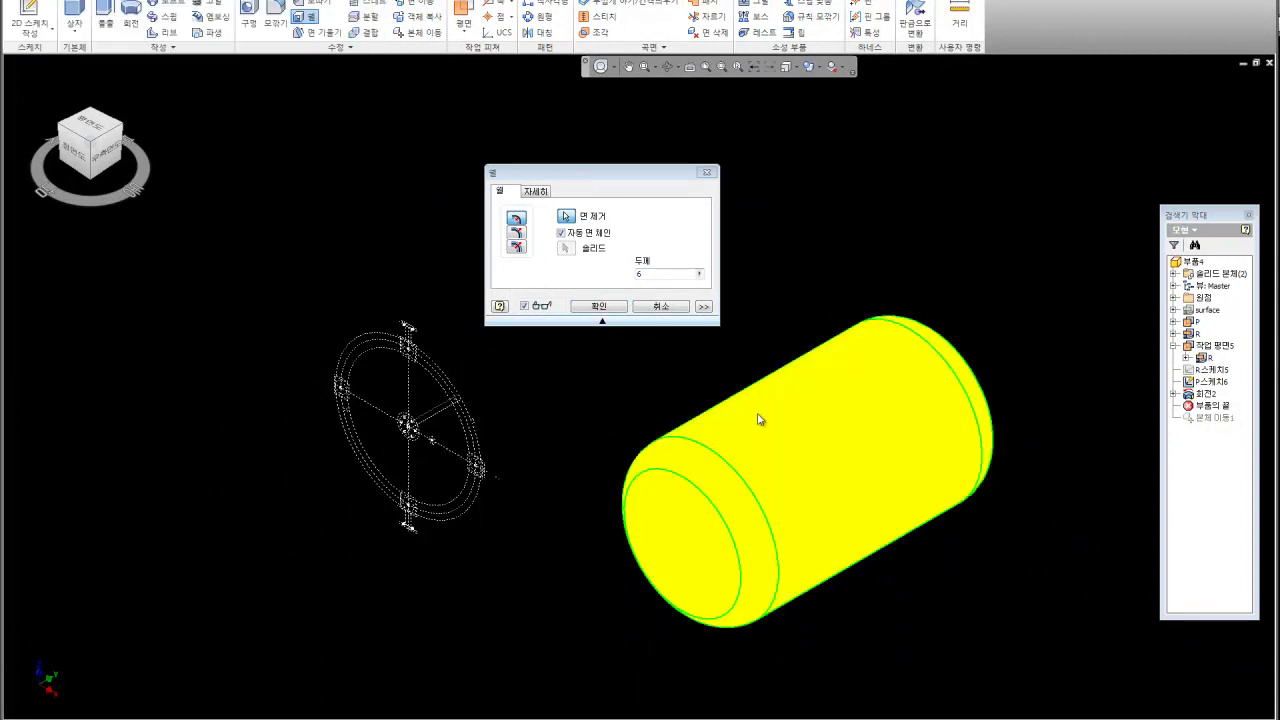
click(659, 306)
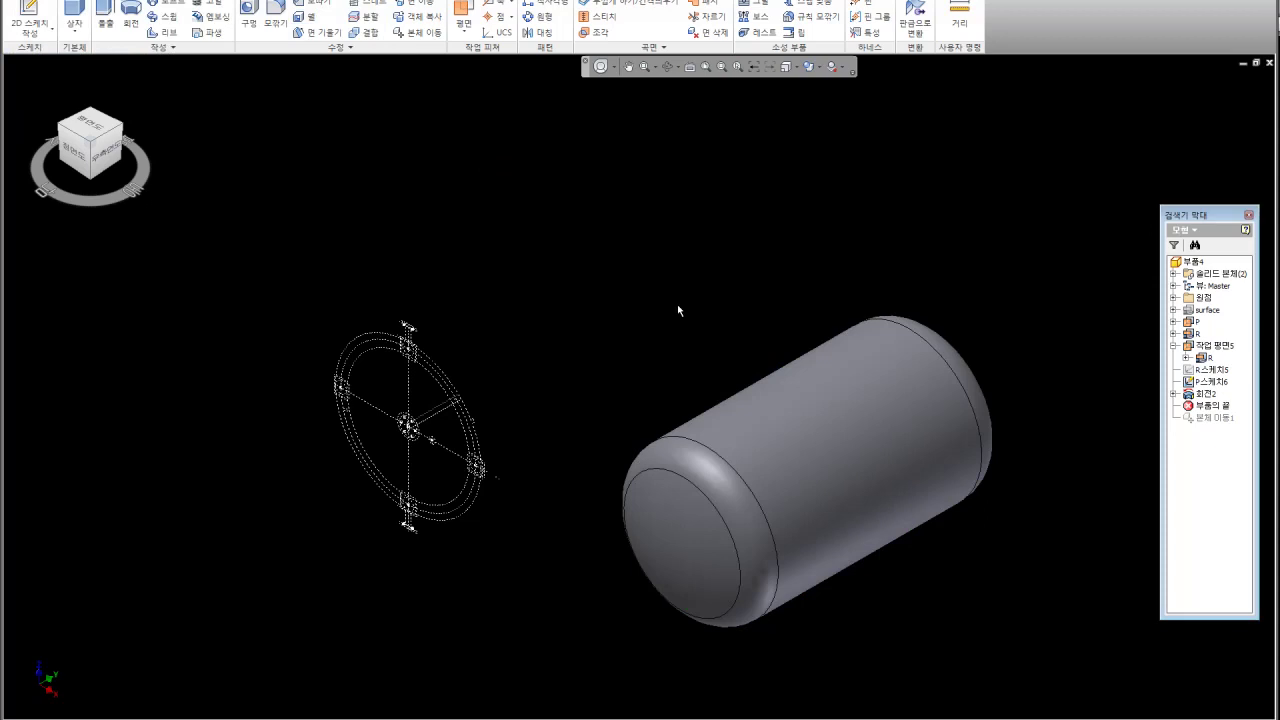
click(297, 18)
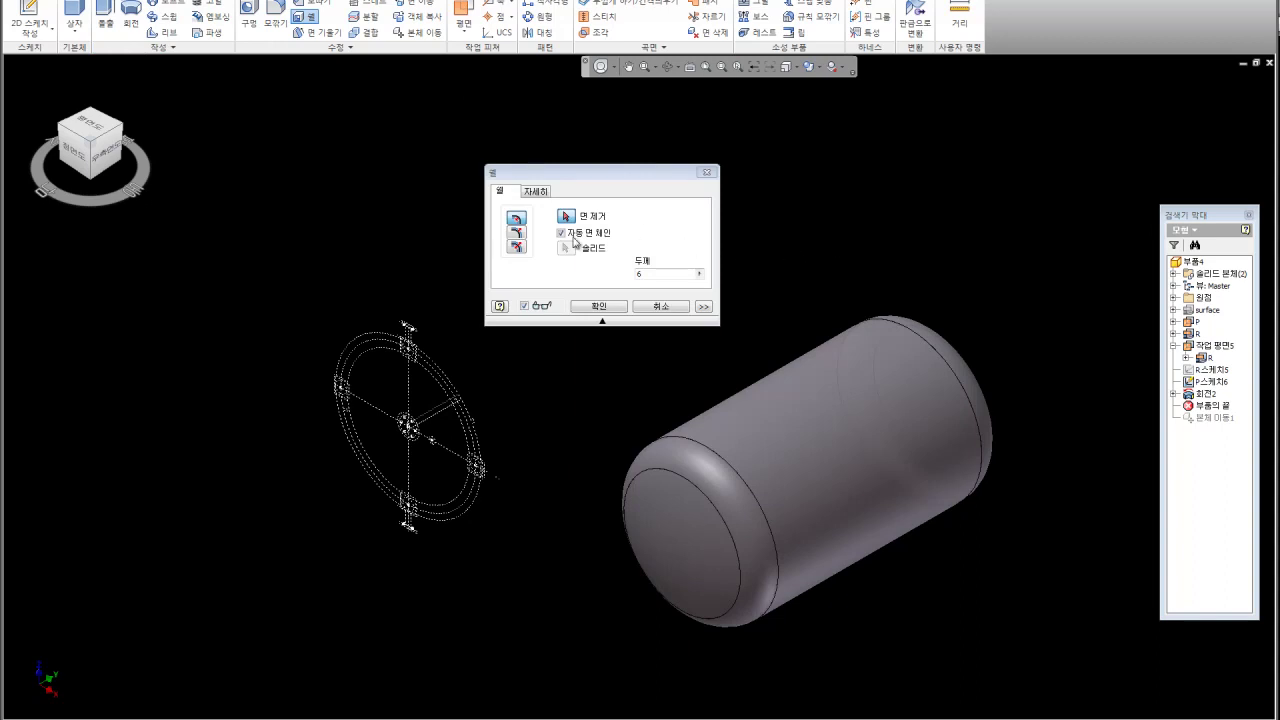
click(590, 306)
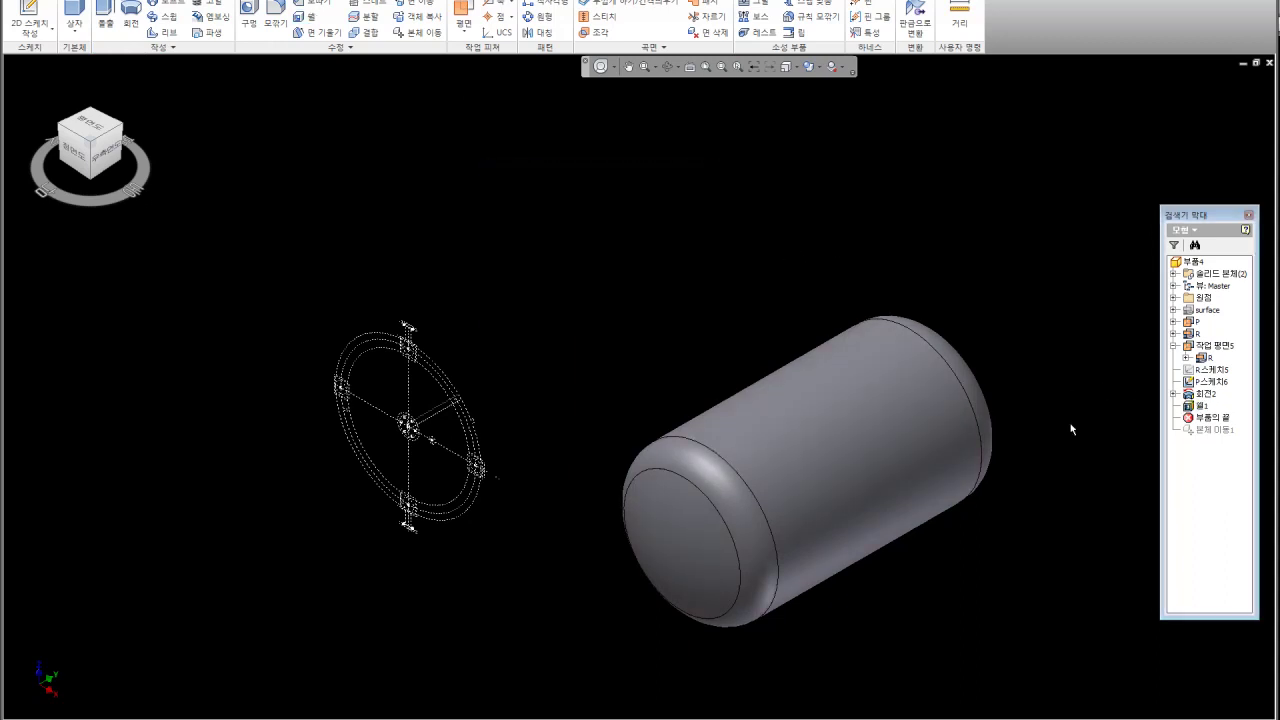
- Switch to Shaded with Hidden Edges and orbit to inspect the hollow end cap
click(819, 68)
click(884, 130)
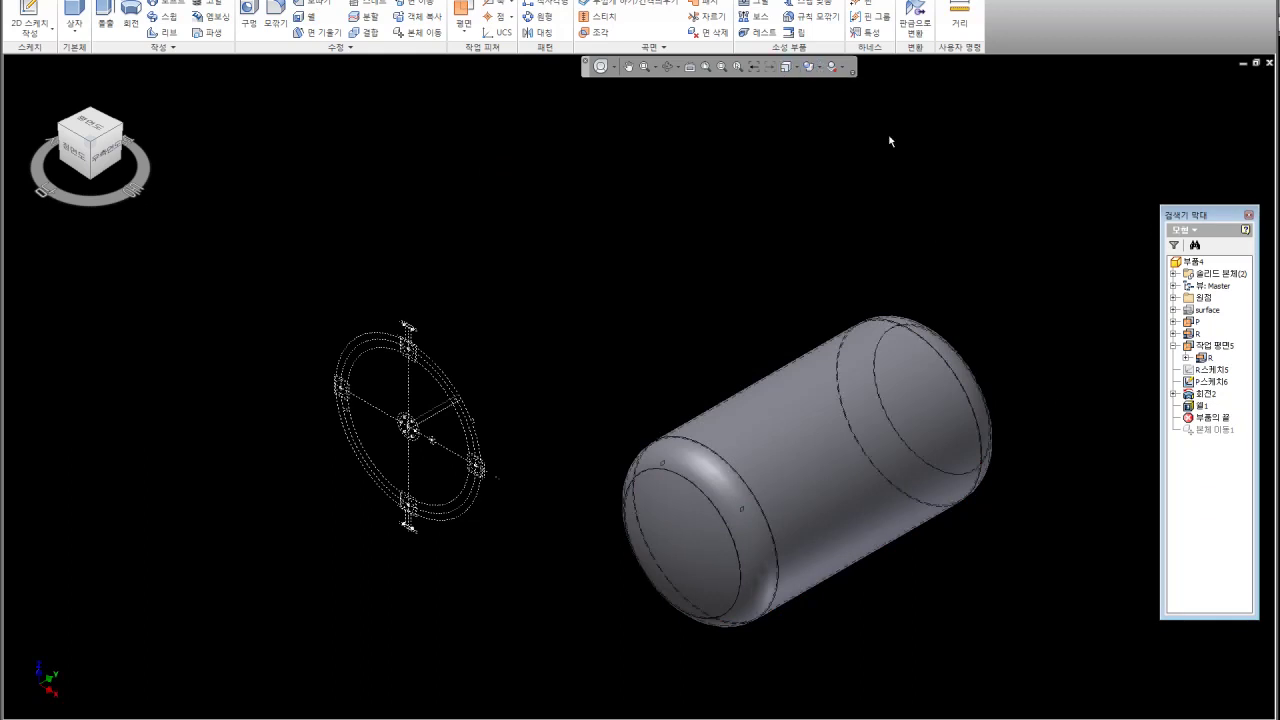
scroll(820, 578, down, 2)
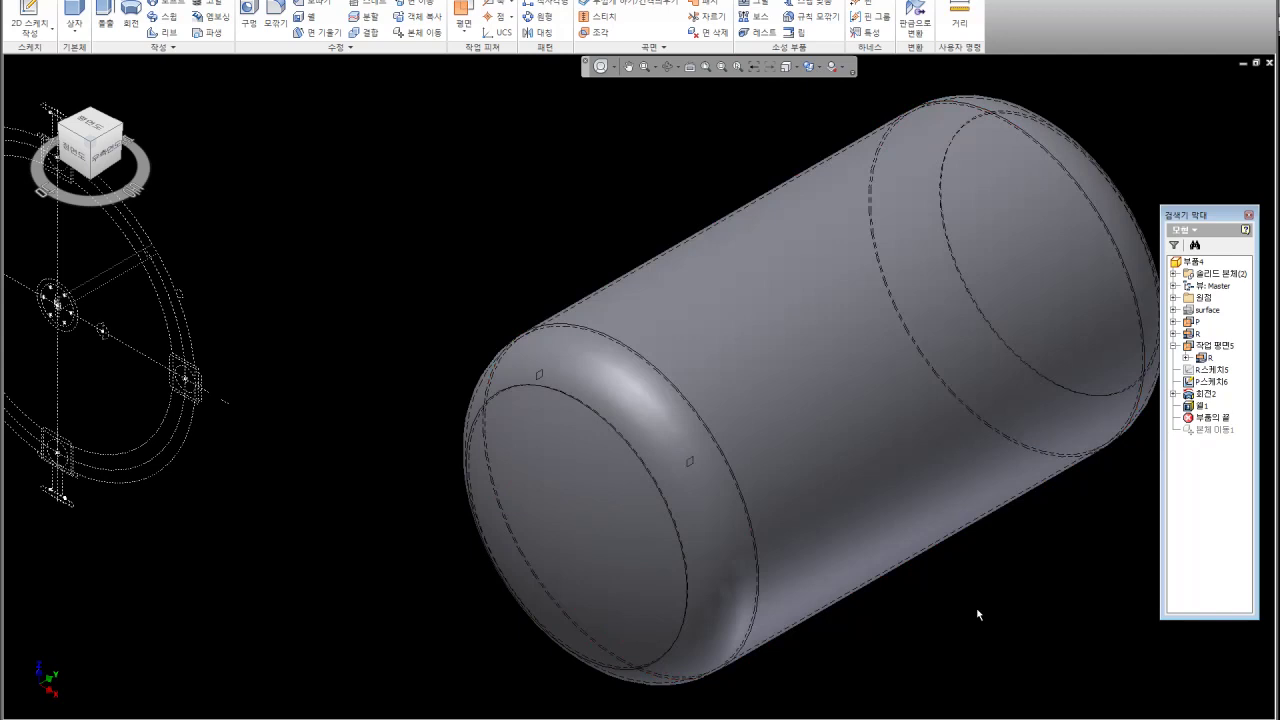
scroll(975, 590, down, 1)
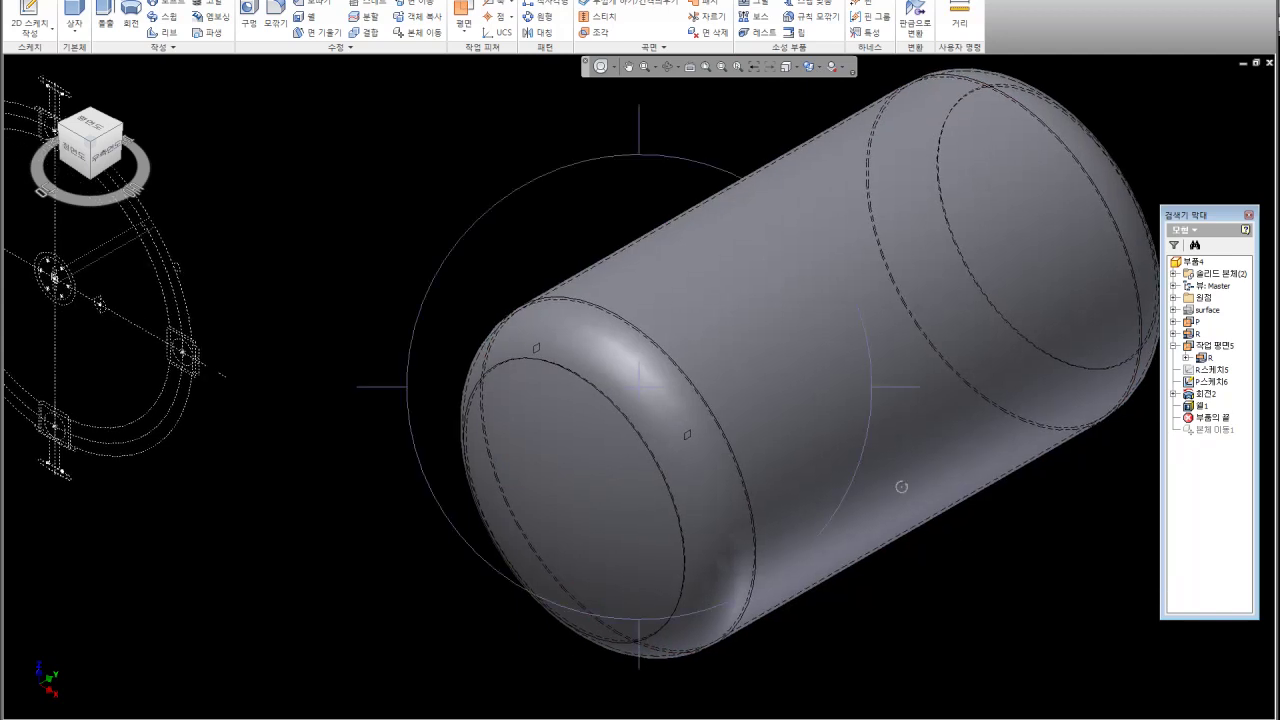
shift+middle_drag(586, 357, 552, 336)
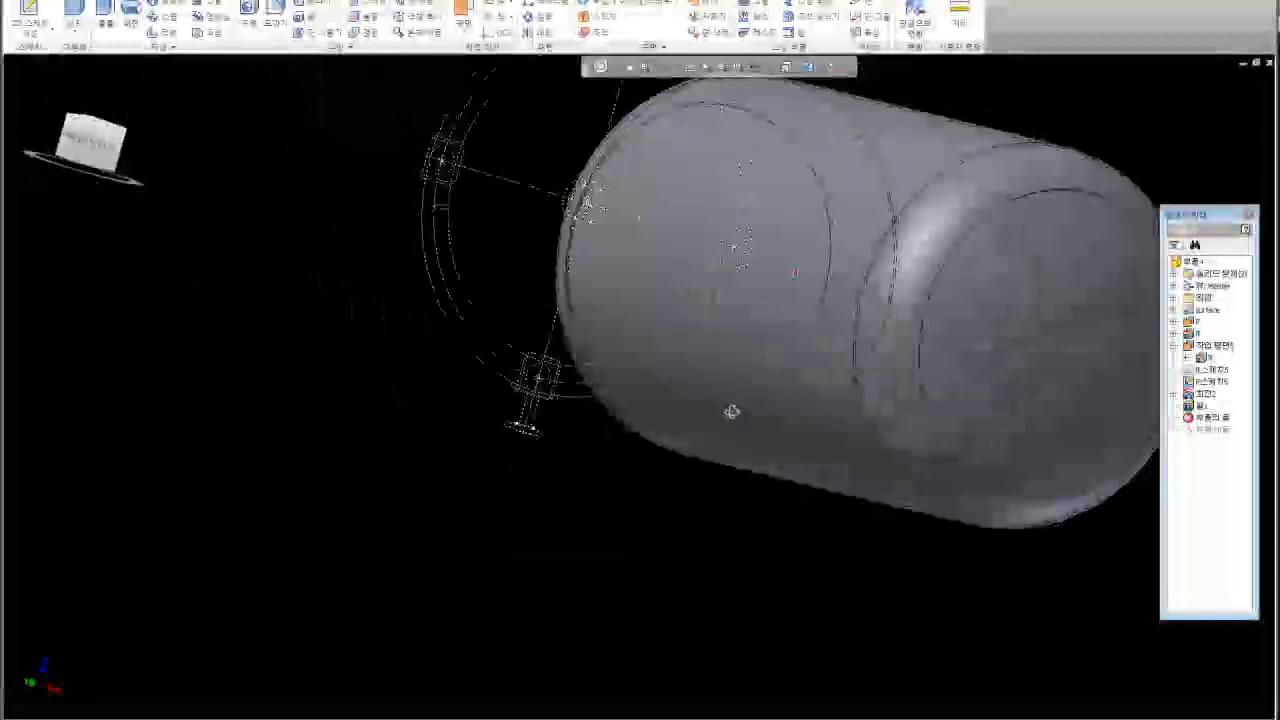
shift+middle_drag(552, 336, 660, 445)
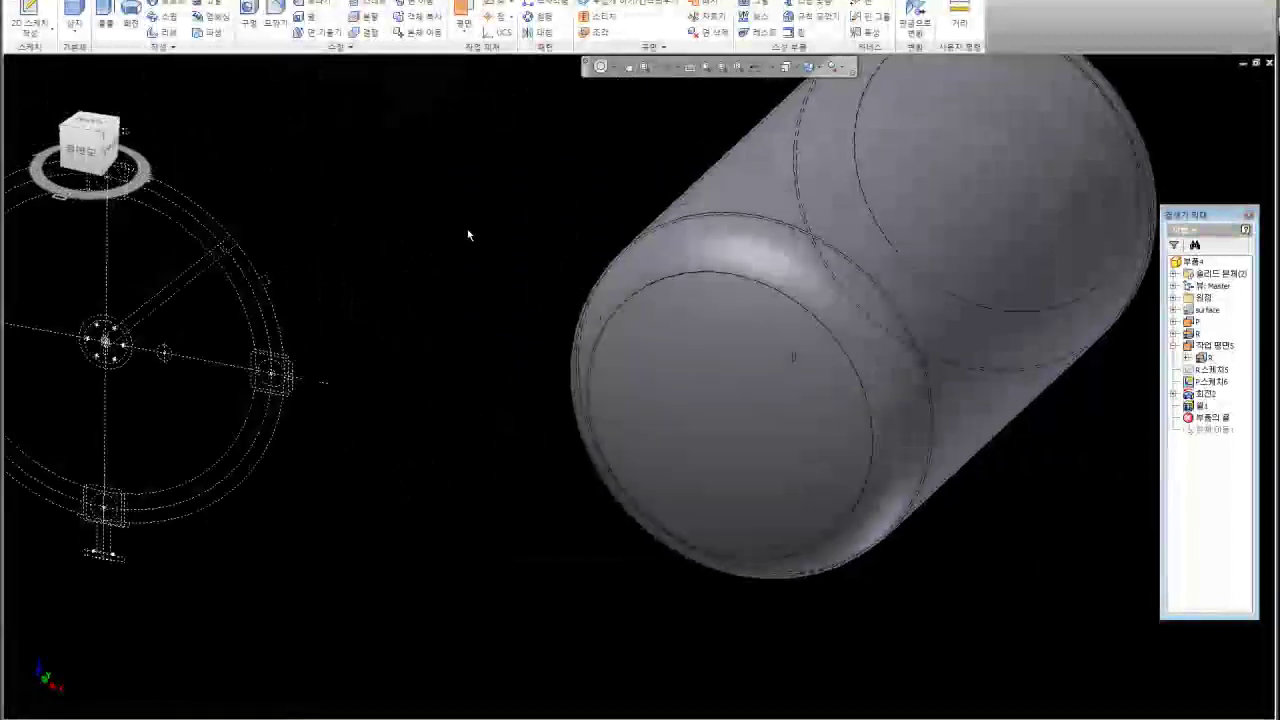
click(140, 70)
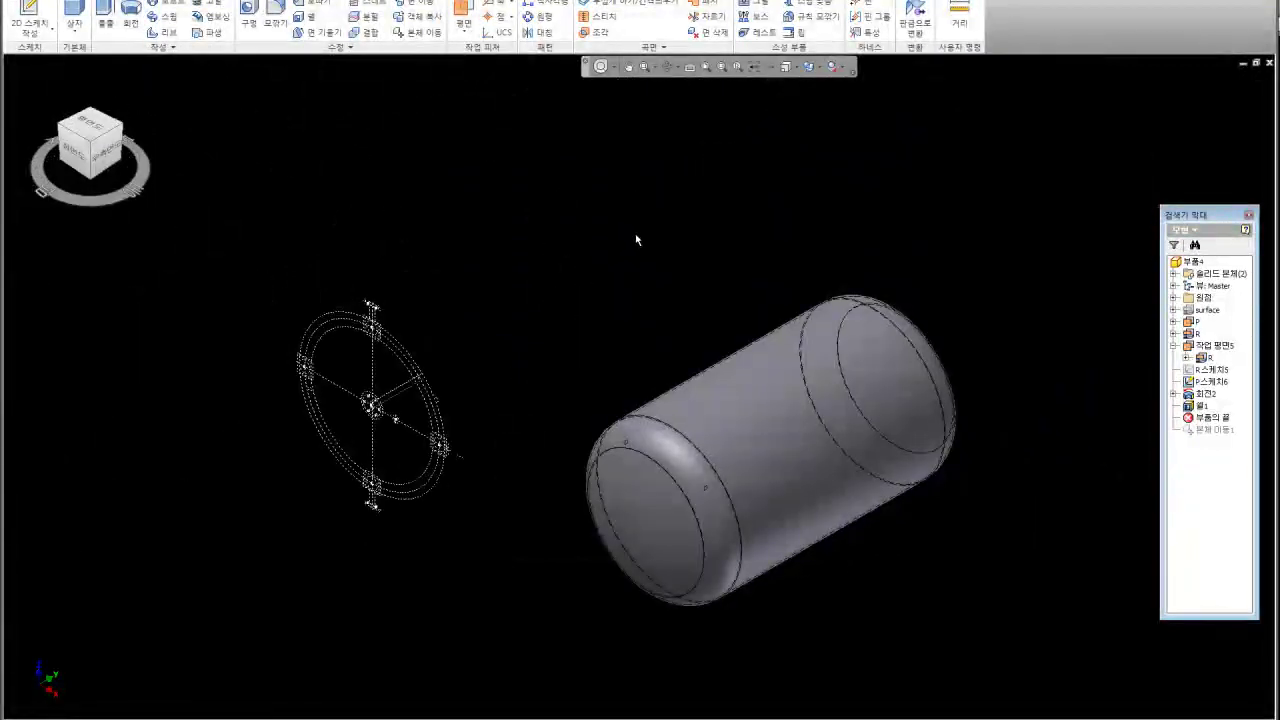
click(417, 32)
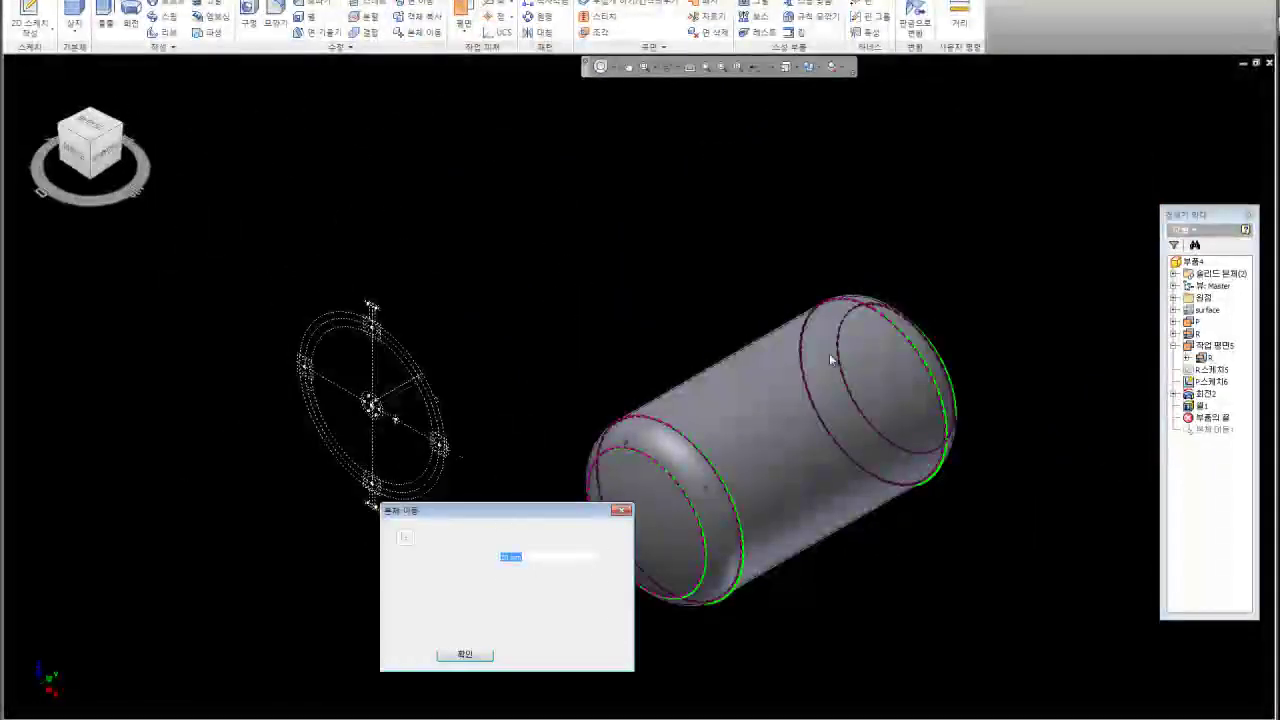
- Reactivate Move Bodies1 so the shelled tank shifts 1500 mm along X beside the sketch
click(626, 512)
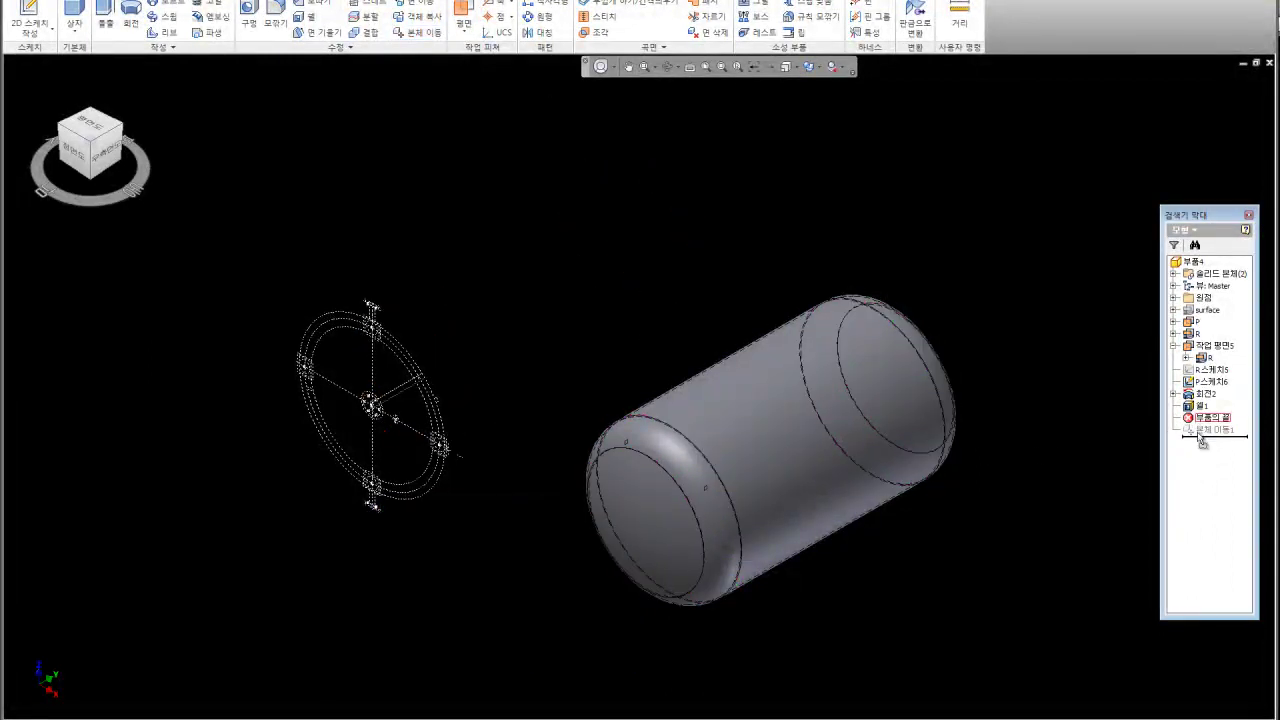
drag(1201, 441, 1201, 440)
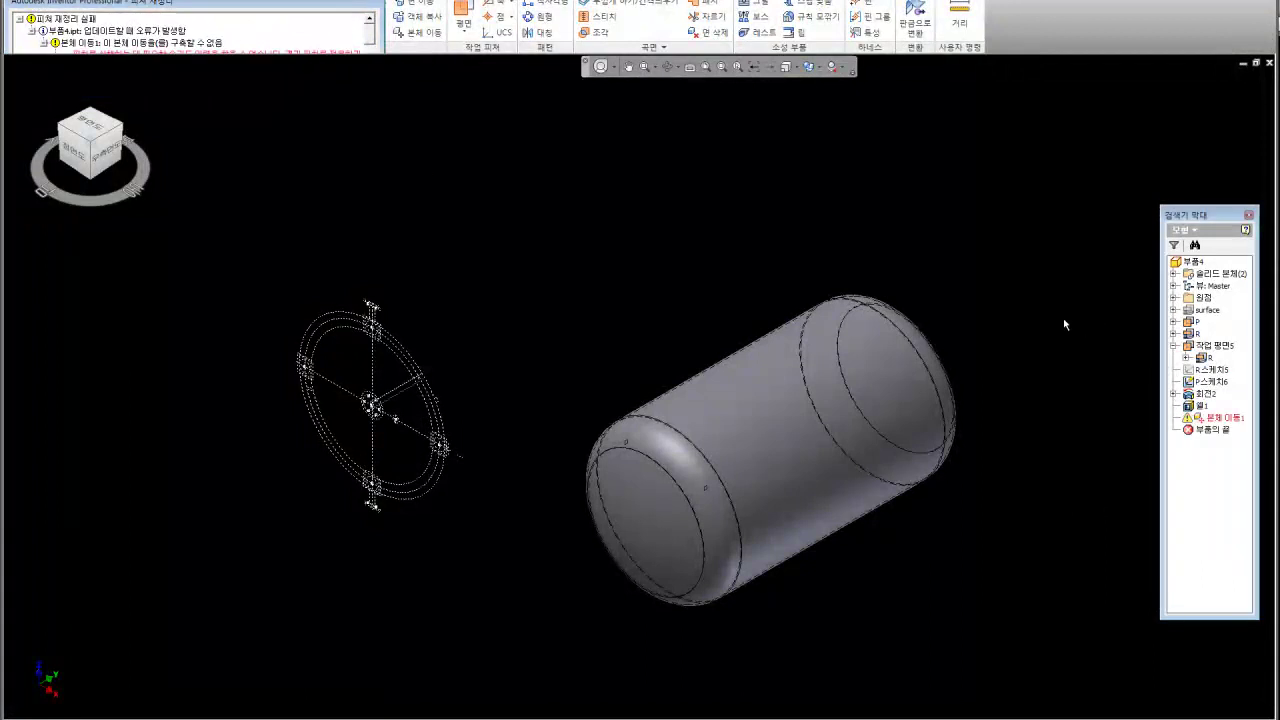
double_click(1201, 418)
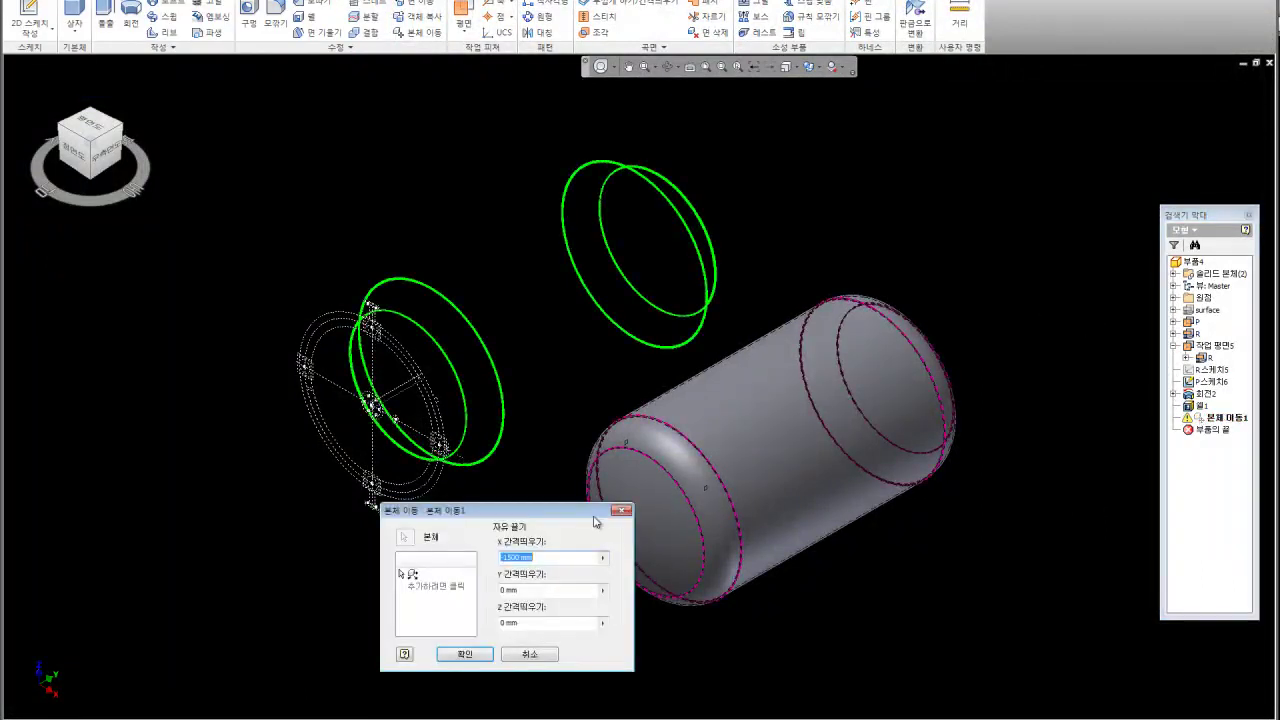
click(485, 656)
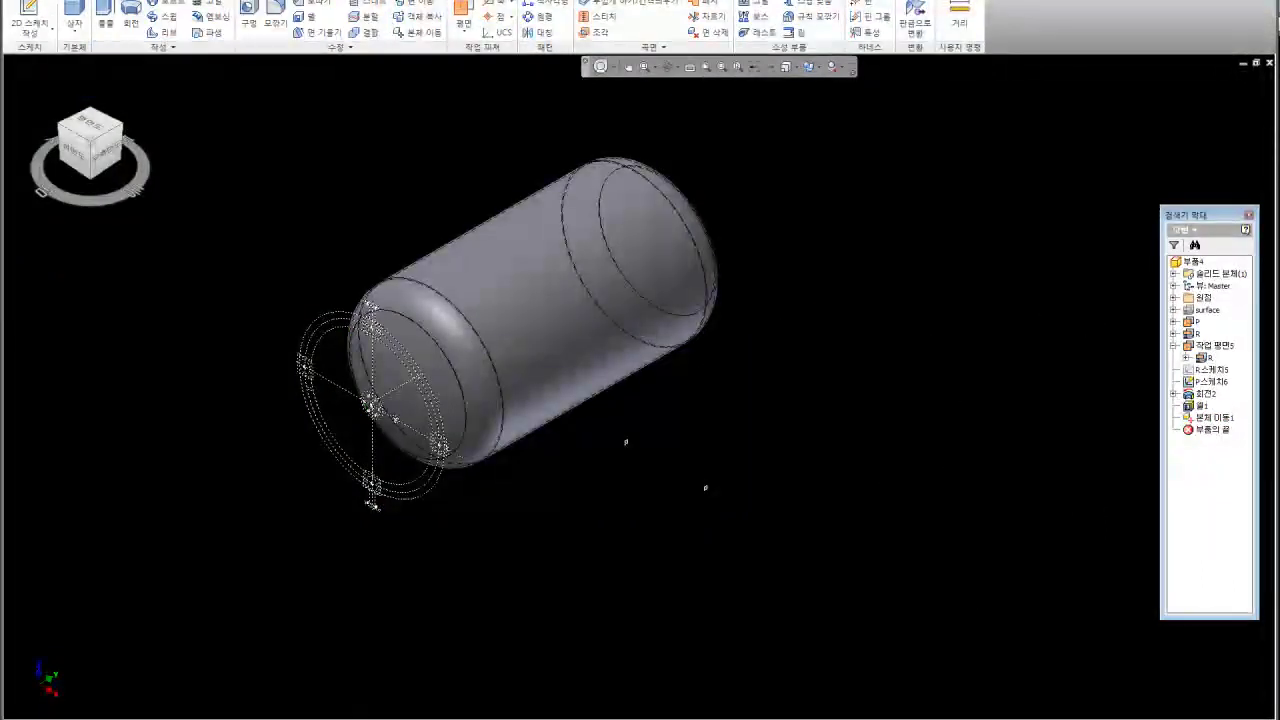
click(1213, 370)
click(1076, 487)
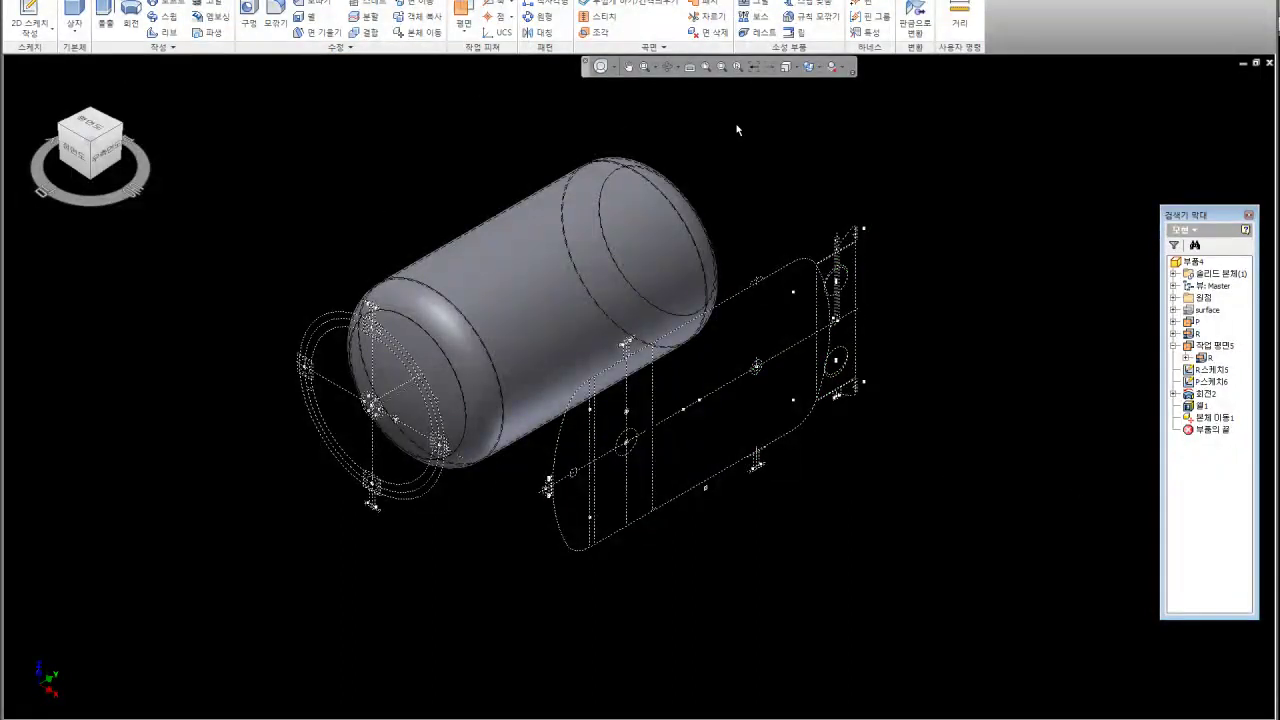
- Switch the visual style to shaded without hidden edges and tile front and isometric windows
click(819, 68)
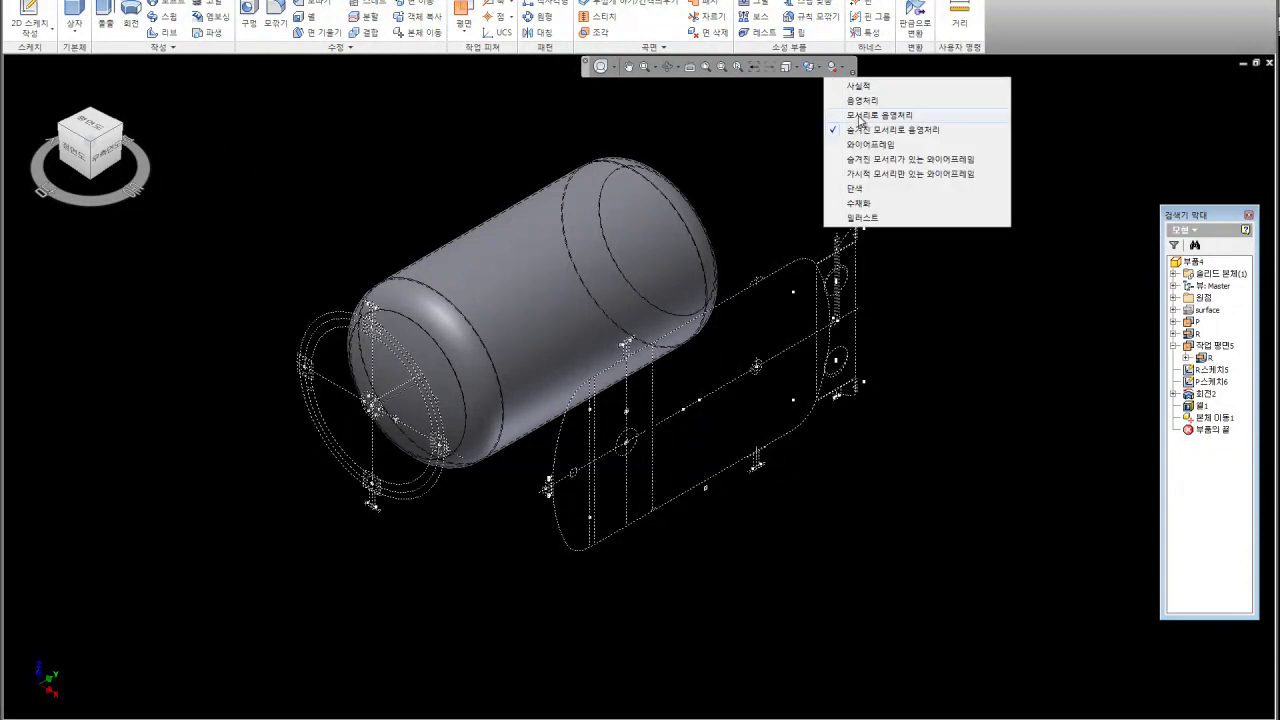
click(859, 115)
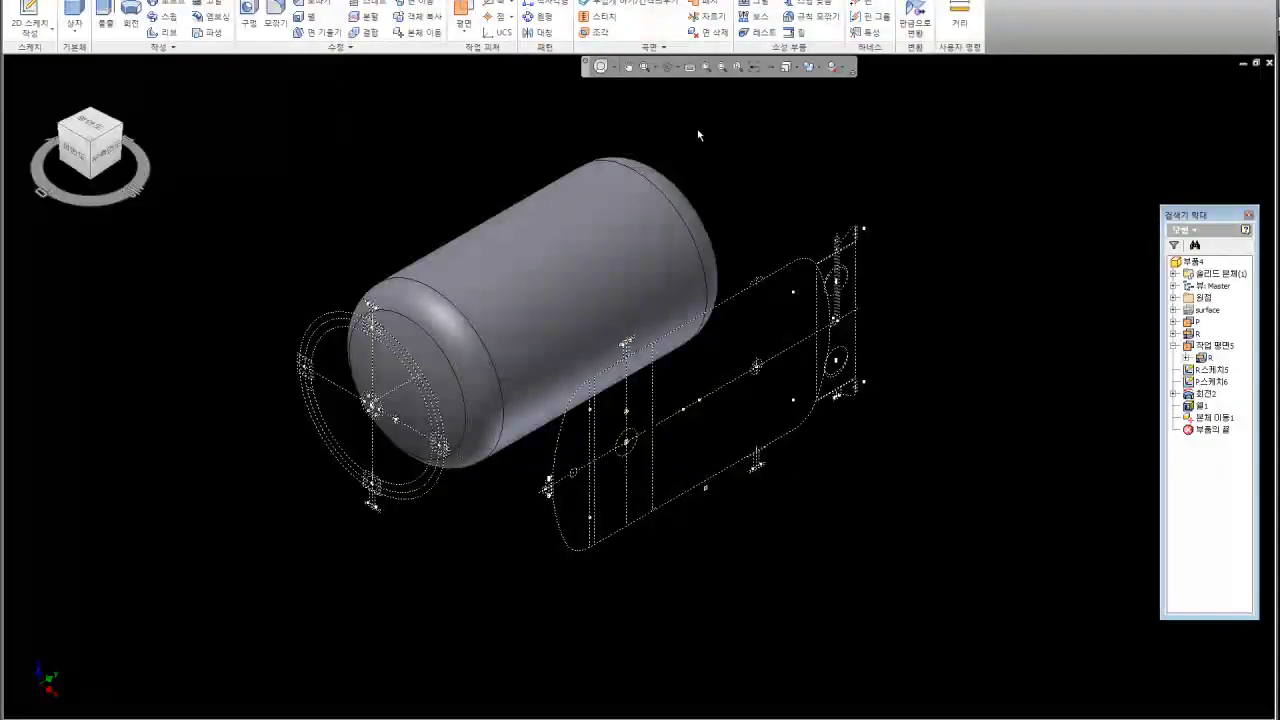
click(839, 72)
click(861, 100)
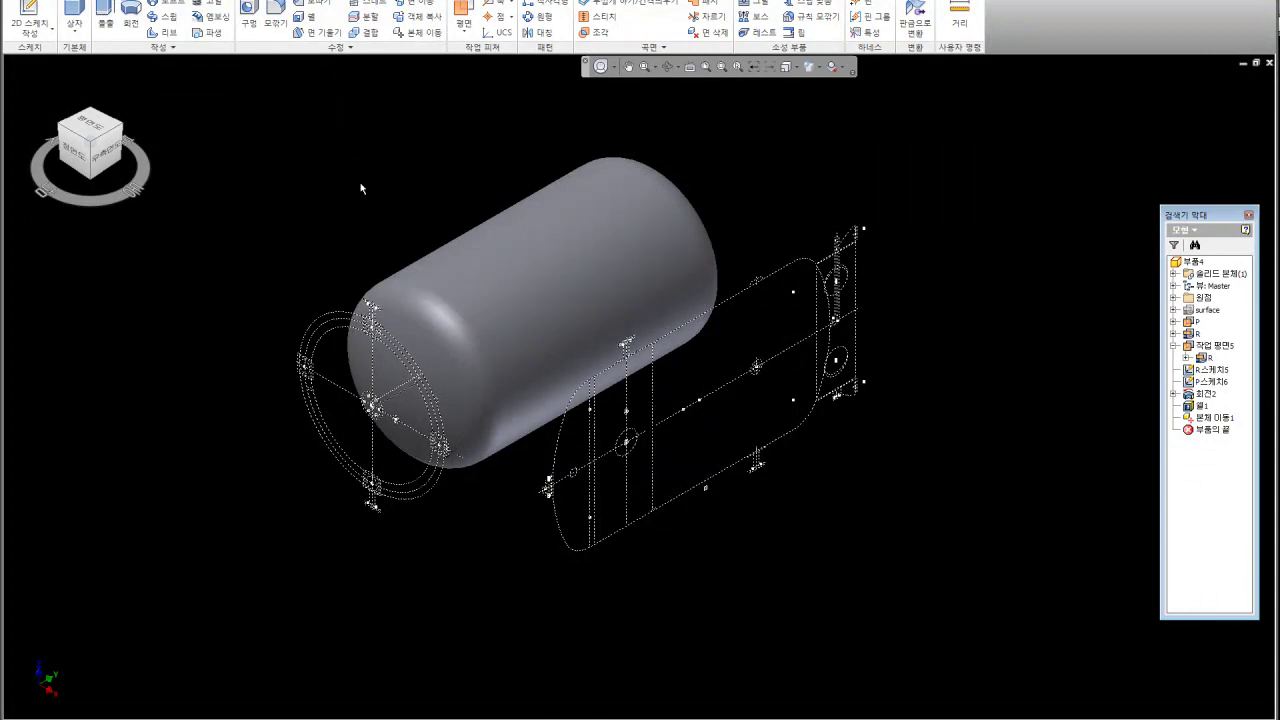
click(820, 70)
click(1008, 202)
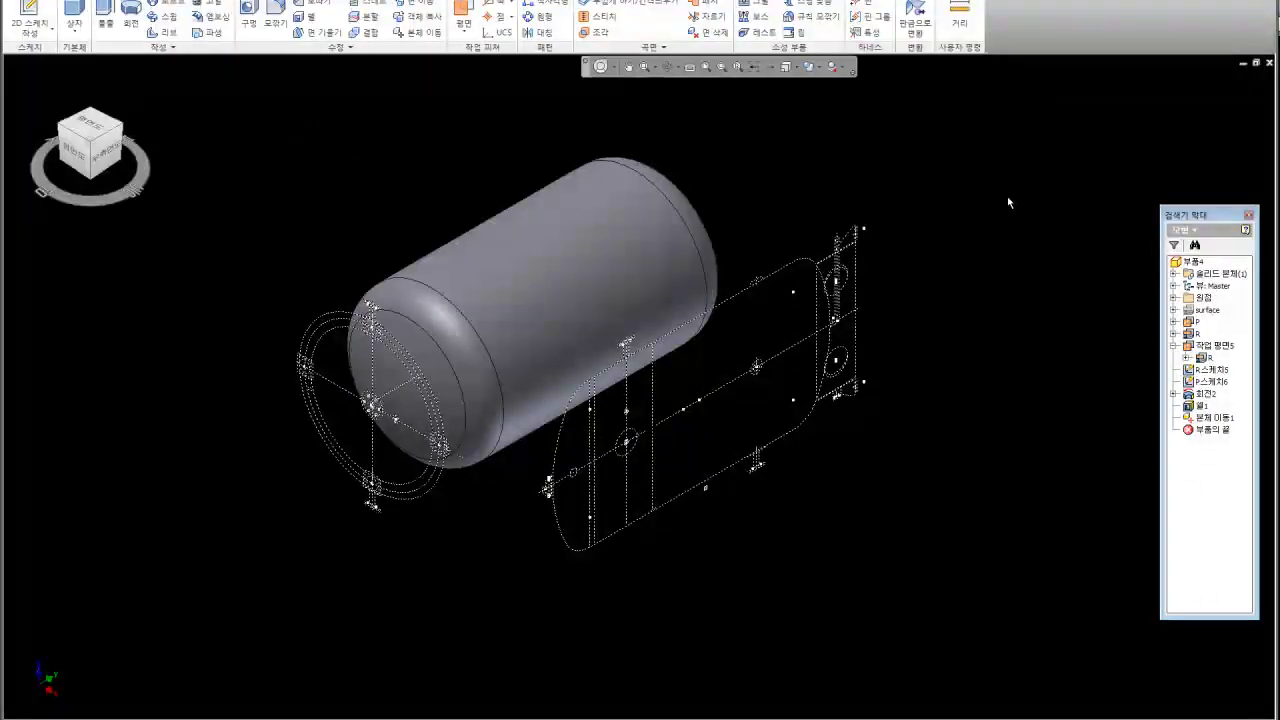
click(1255, 64)
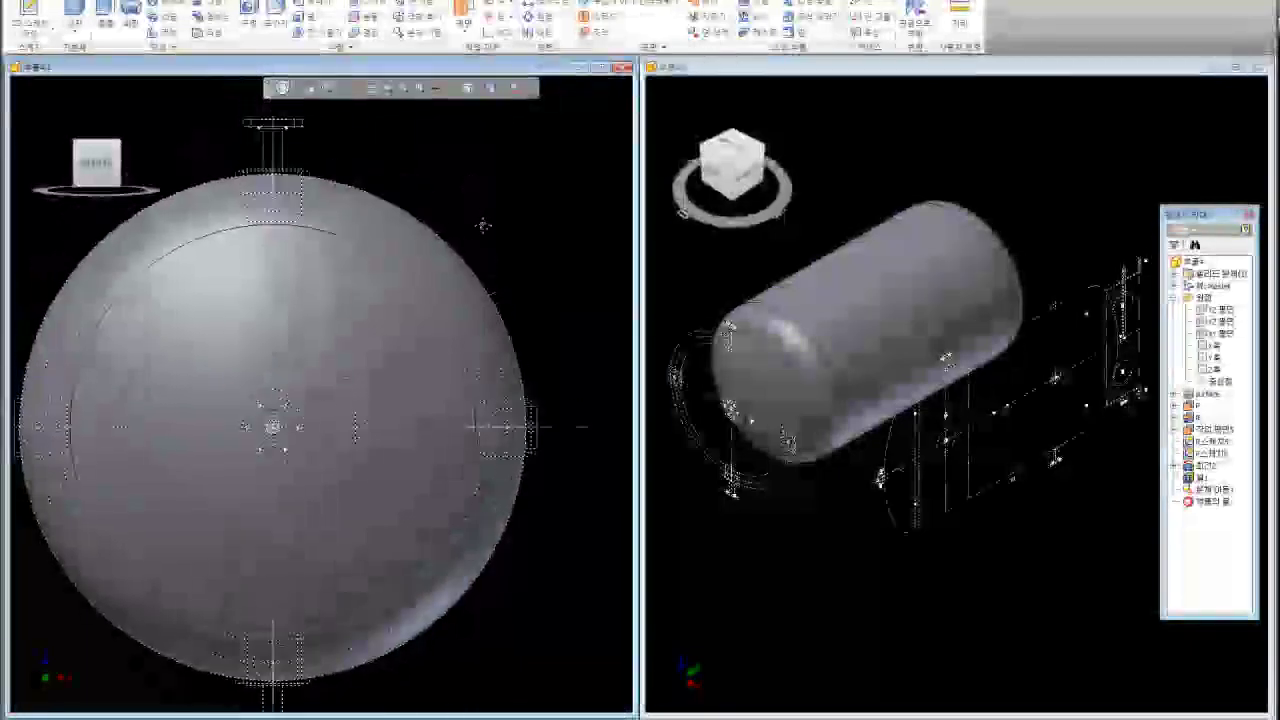
- Zoom the side view toward the top nozzle and pan the front view down and right
click(887, 180)
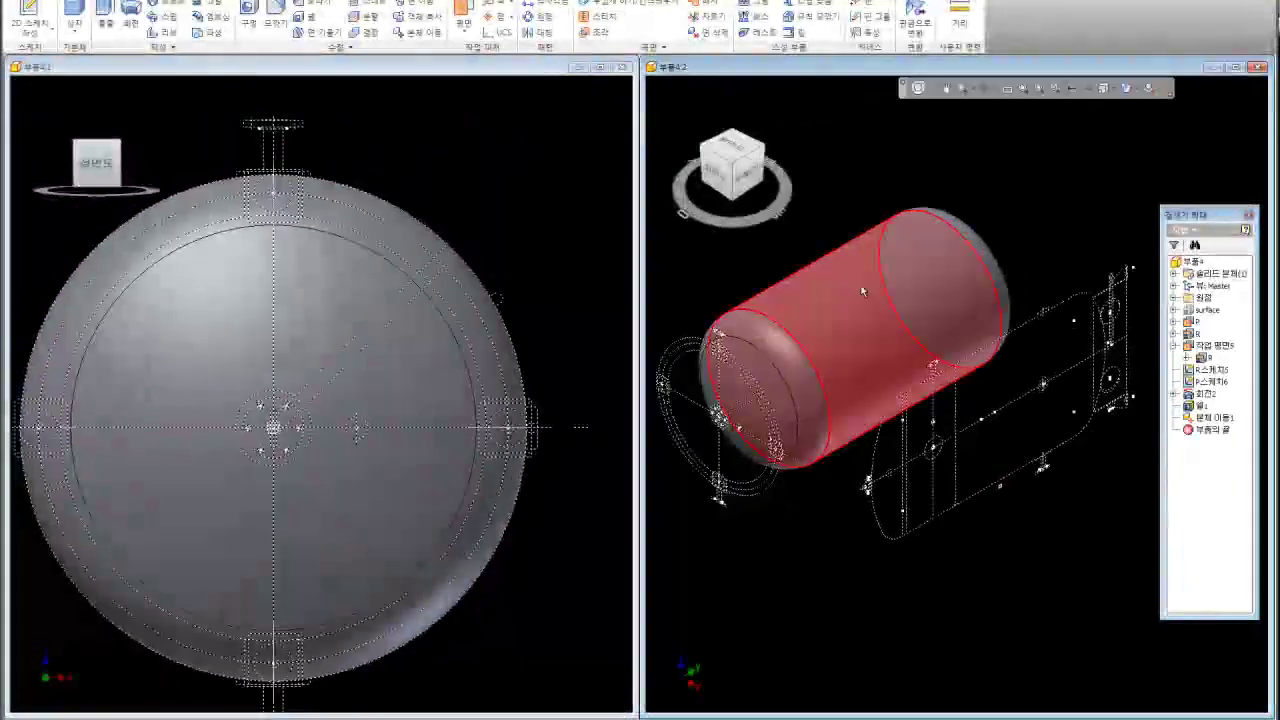
click(745, 172)
scroll(1007, 424, down, 3)
scroll(1007, 424, down, 2)
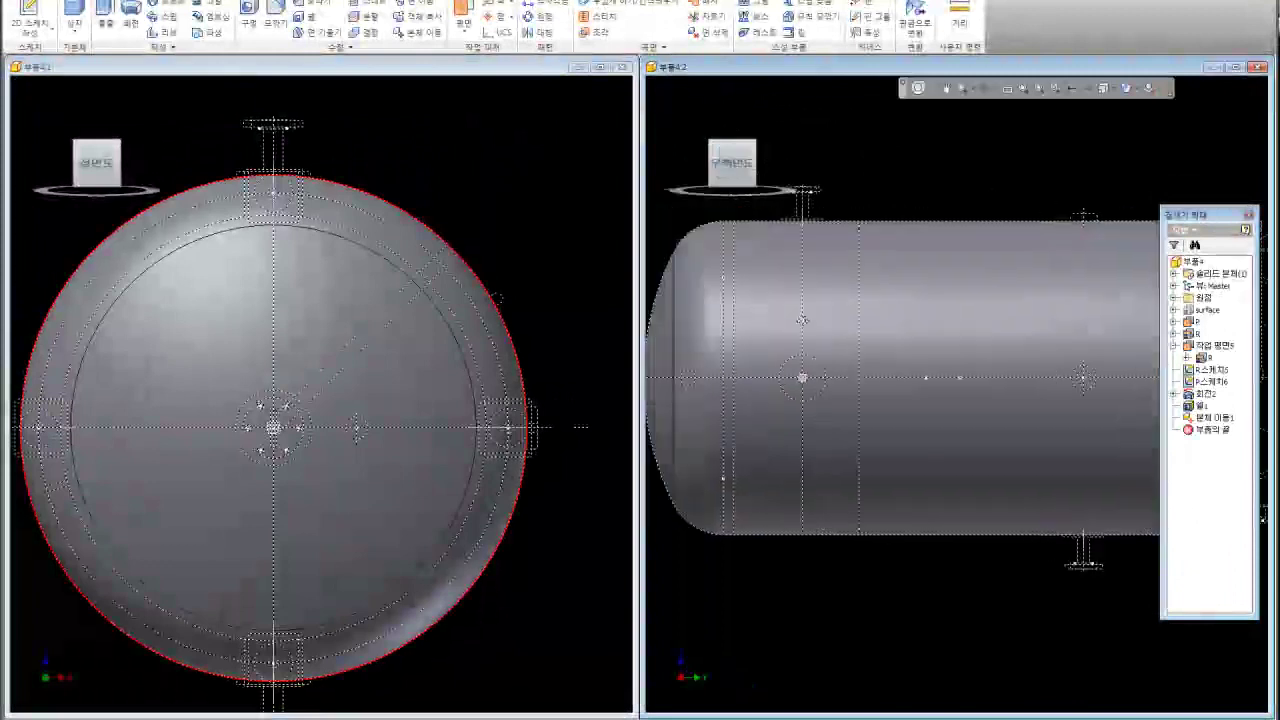
scroll(858, 206, down, 3)
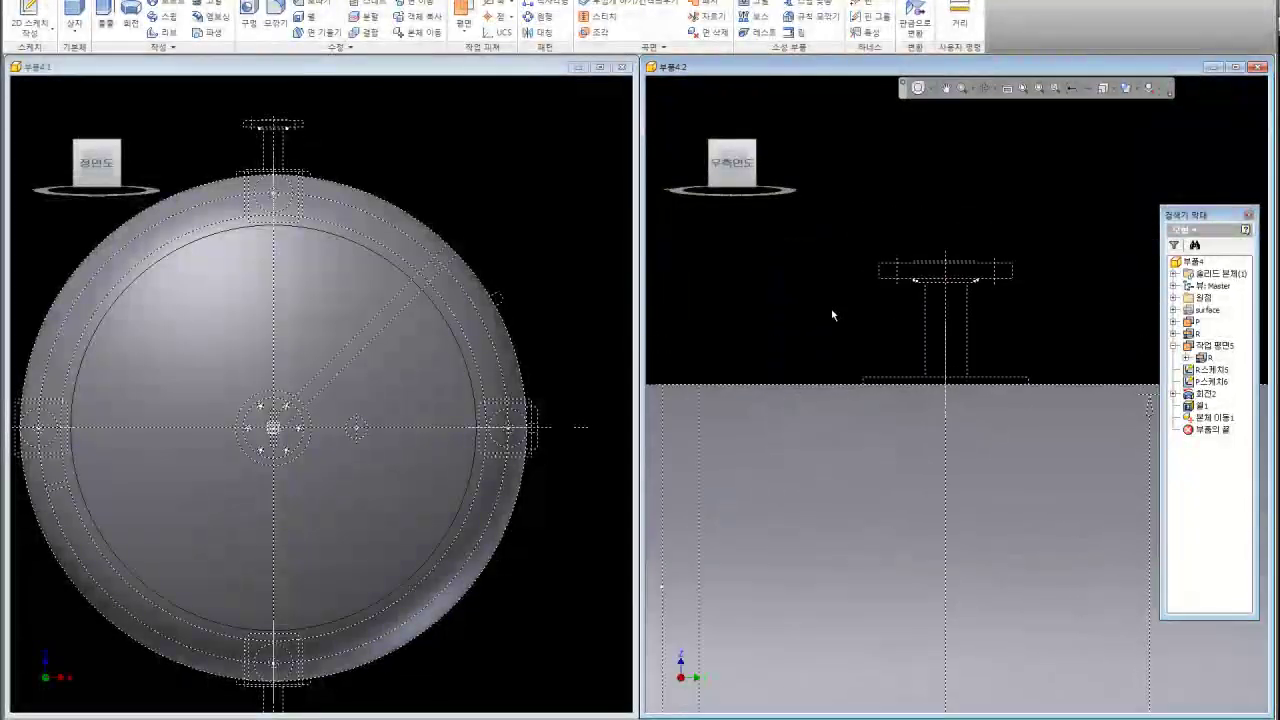
click(437, 177)
middle_drag(363, 143, 428, 253)
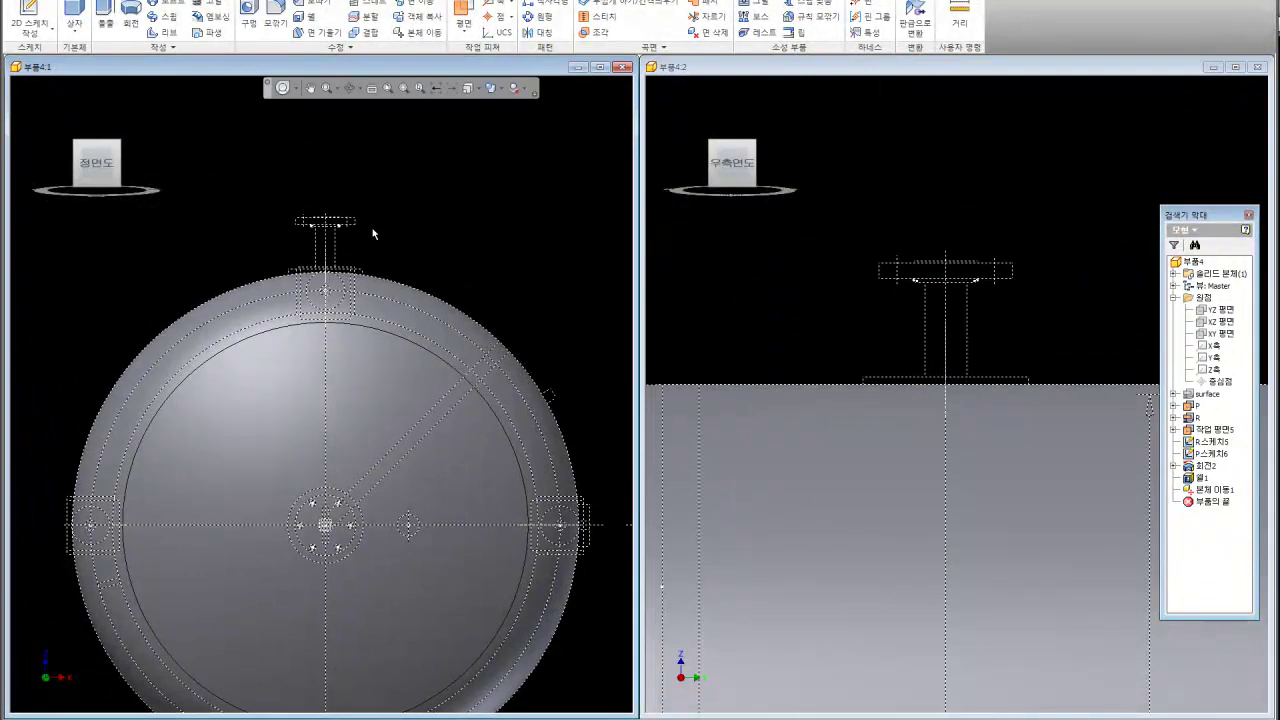
click(740, 272)
scroll(880, 314, up, 3)
scroll(880, 314, up, 2)
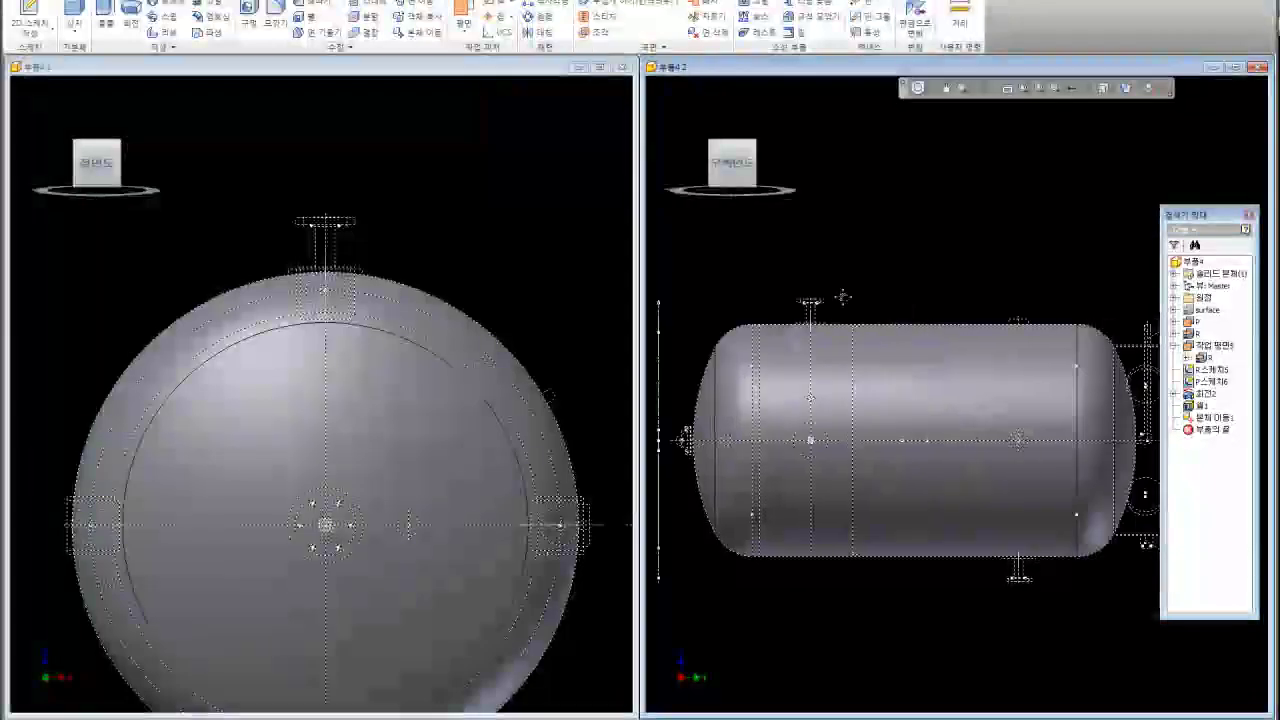
scroll(880, 314, down, 1)
- Zoom both views in and center the top nozzle and pad in the front view
click(405, 255)
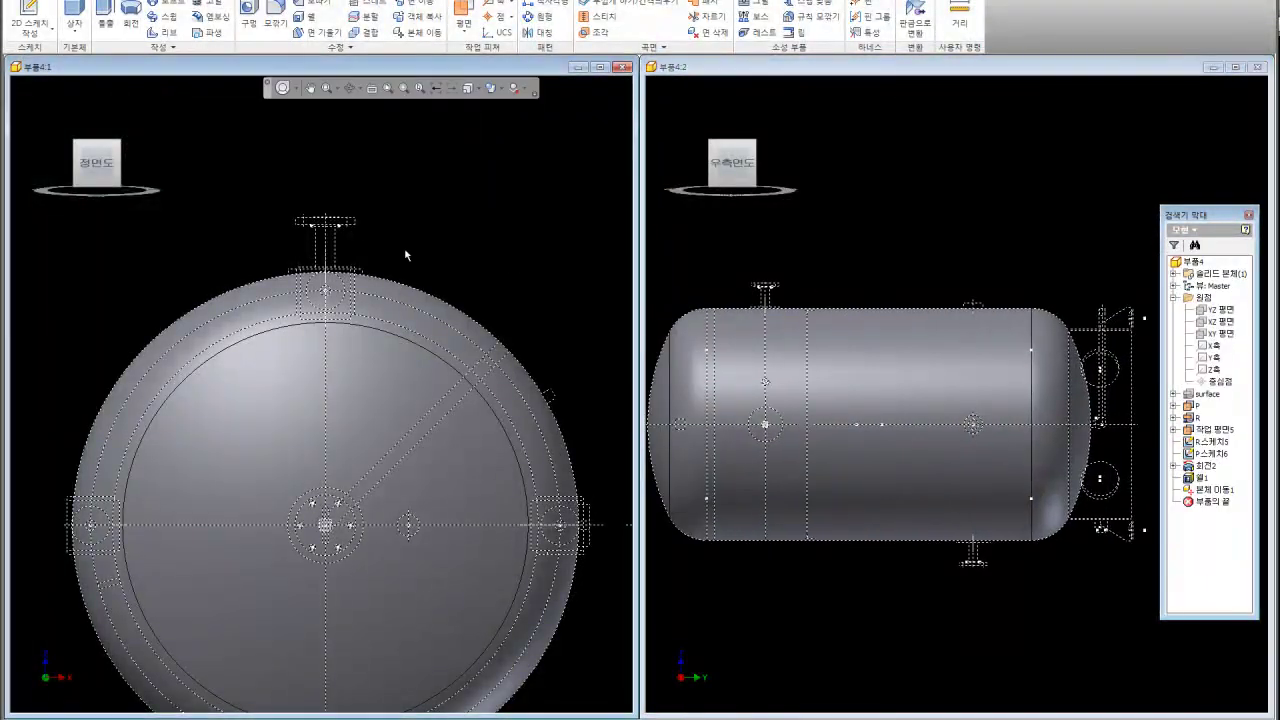
click(749, 295)
scroll(745, 298, down, 5)
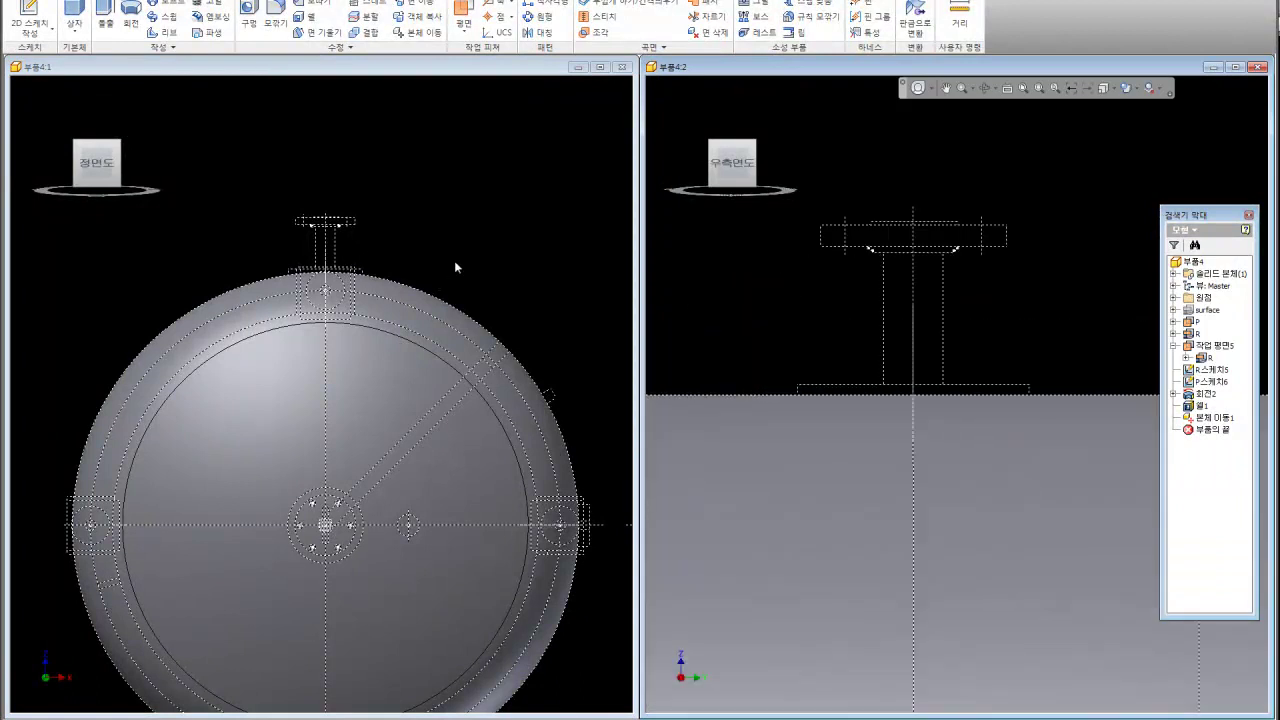
click(454, 267)
scroll(352, 240, down, 3)
scroll(351, 246, down, 2)
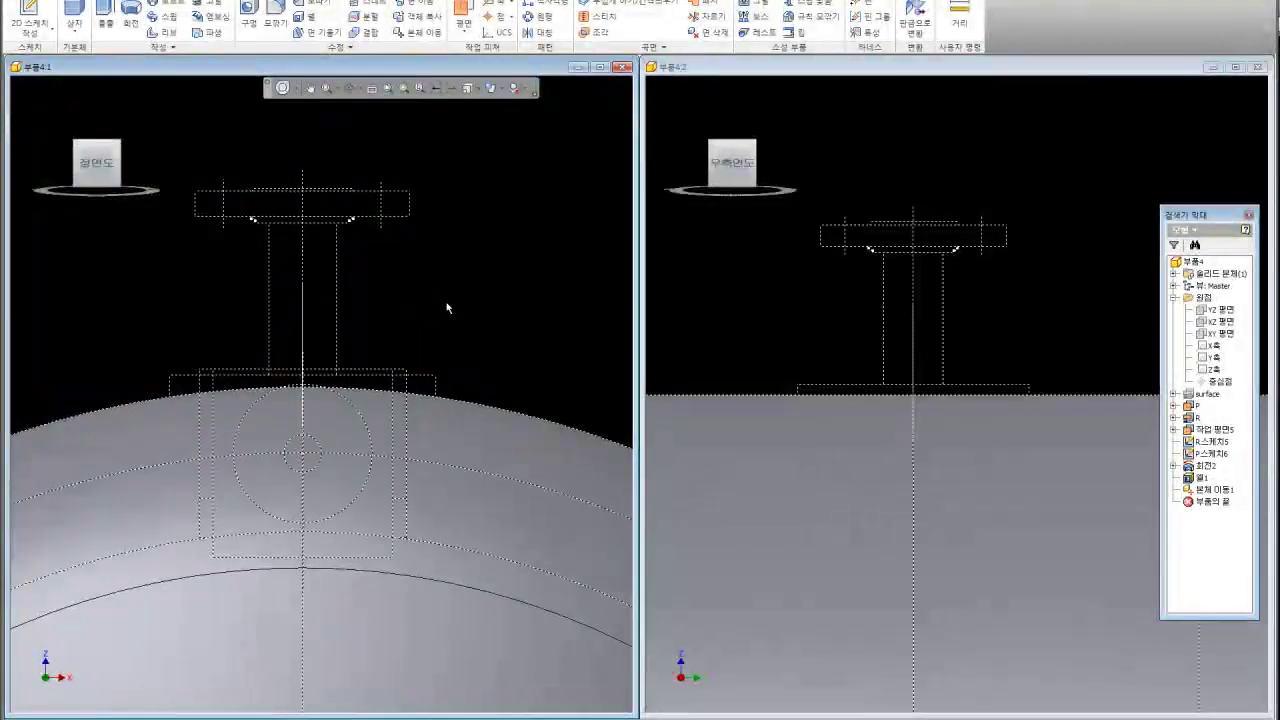
scroll(479, 361, down, 2)
scroll(479, 366, up, 2)
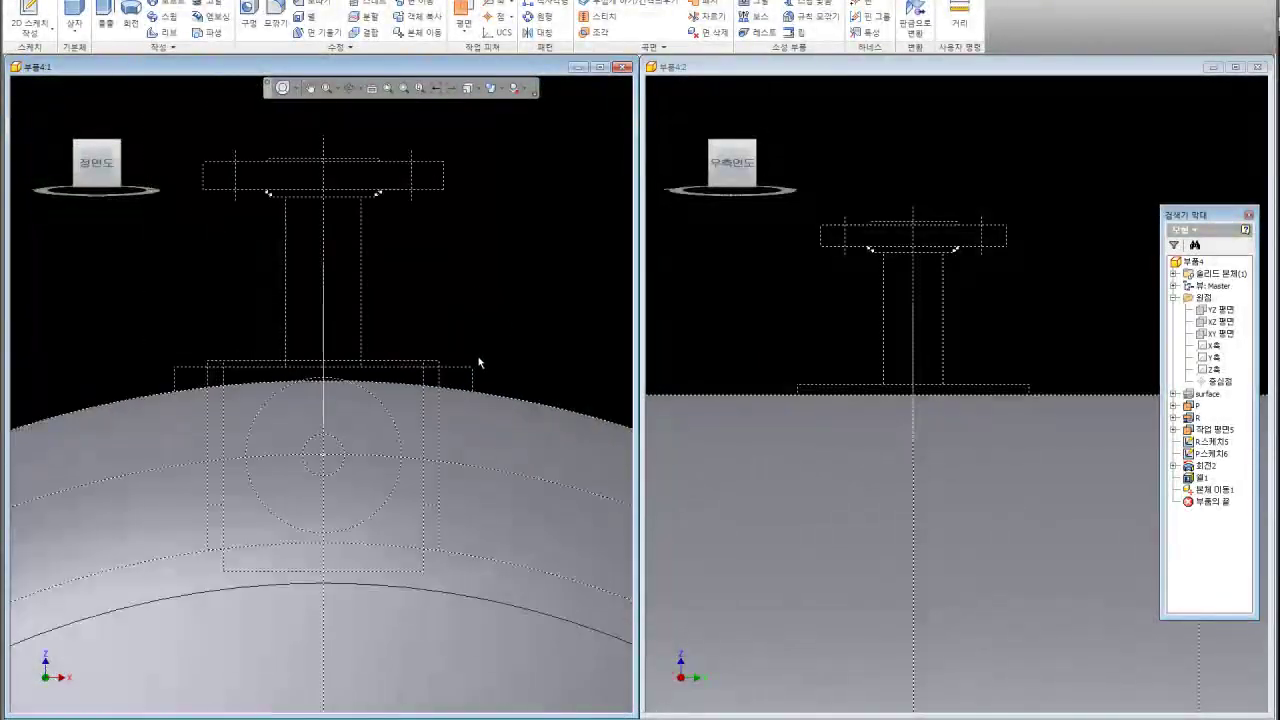
middle_drag(481, 357, 450, 300)
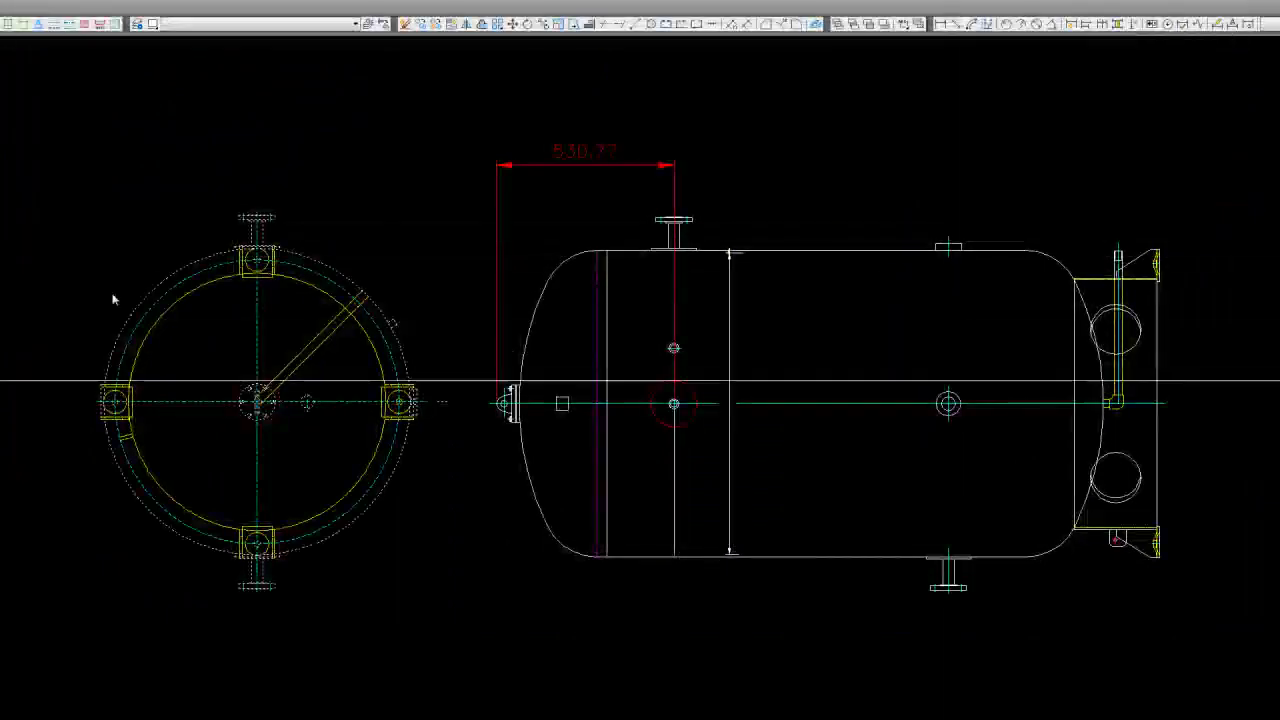
- Window-select the side-view nozzle's base line and start the M (Move) command
scroll(245, 253, up, 4)
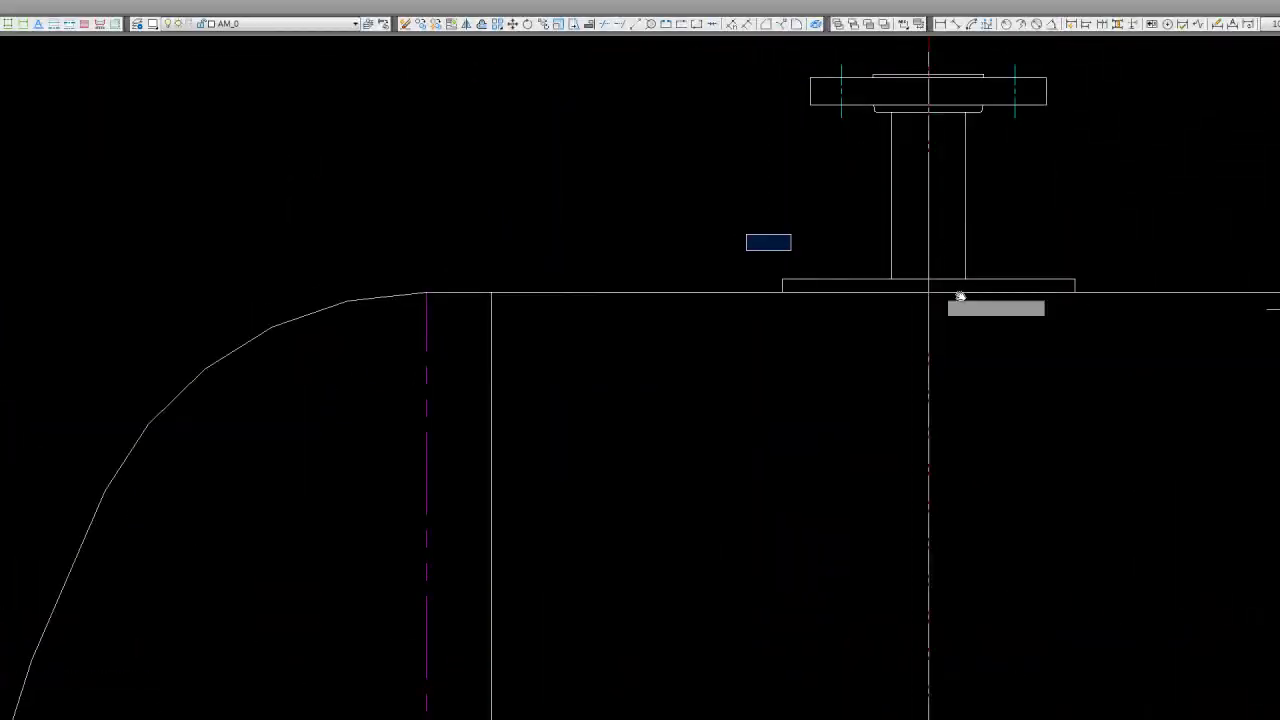
drag(746, 236, 1140, 350)
text(m)
key(Return)
- Pan and zoom so the circular end view sits beside the side view
middle_drag(457, 371, 971, 371)
scroll(460, 320, up, 2)
scroll(451, 329, up, 2)
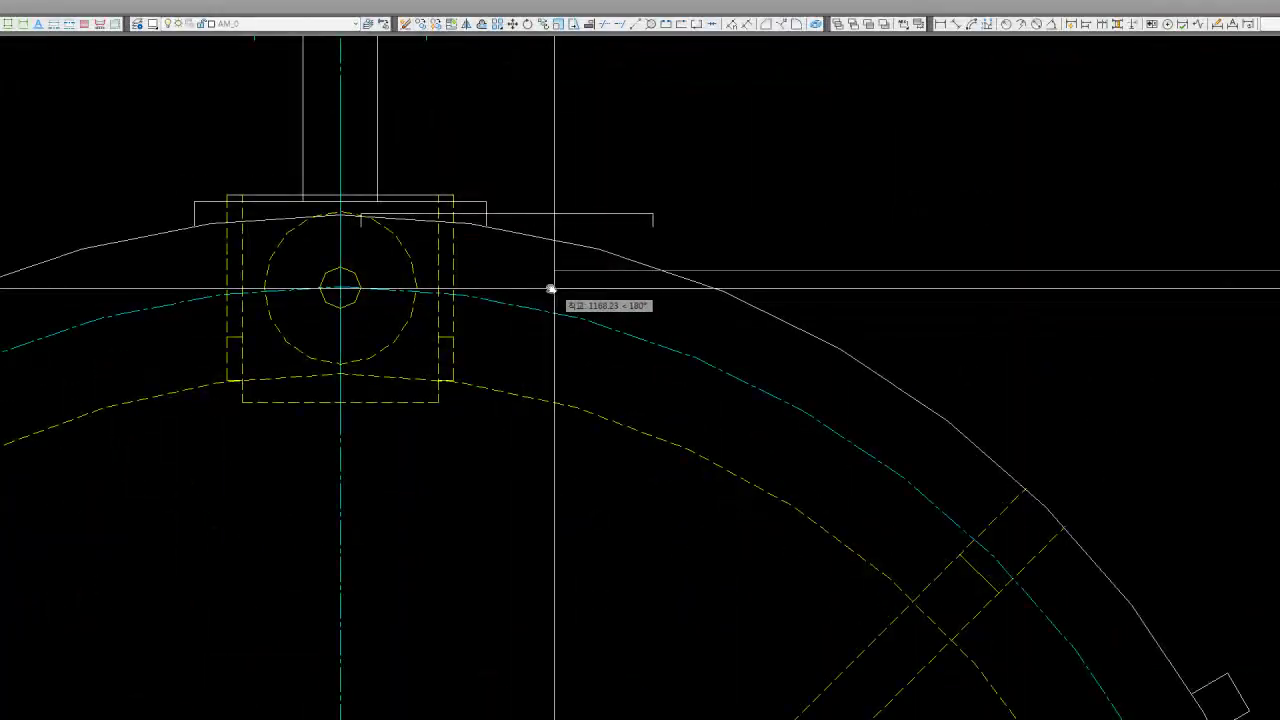
scroll(503, 294, down, 5)
scroll(994, 236, up, 2)
scroll(994, 229, up, 2)
scroll(1018, 225, down, 2)
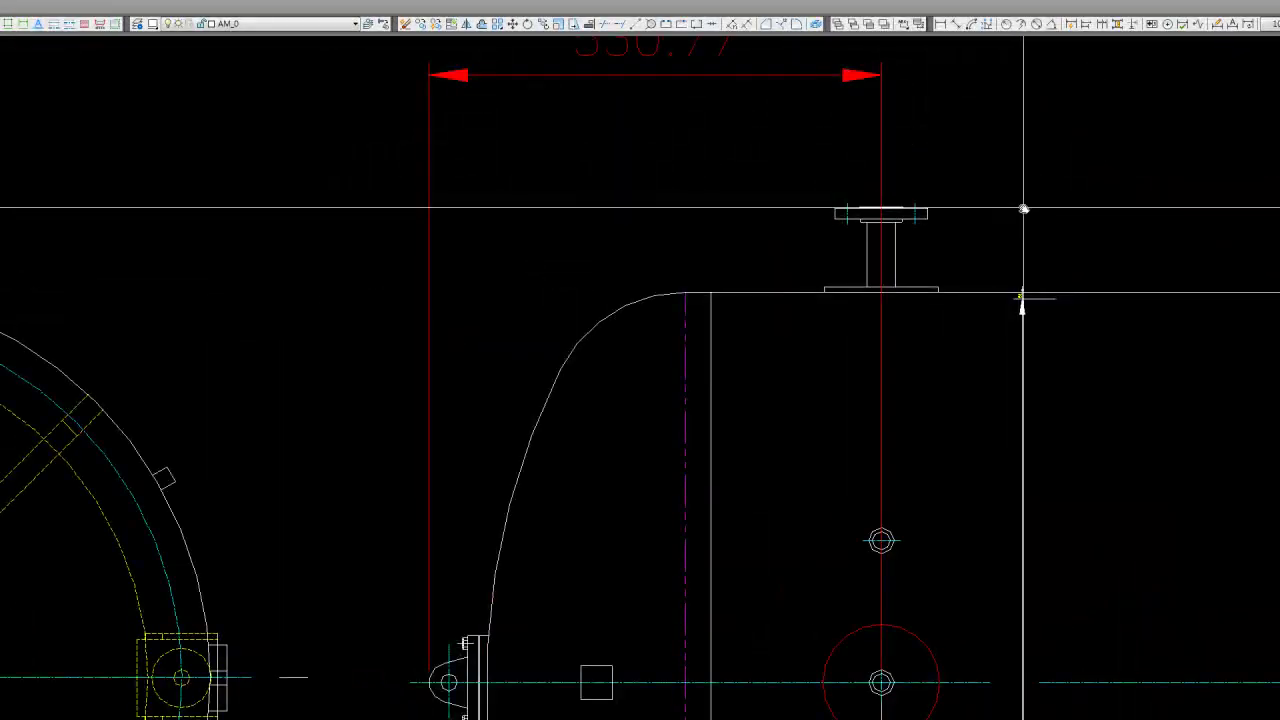
scroll(1024, 209, down, 2)
scroll(618, 494, up, 2)
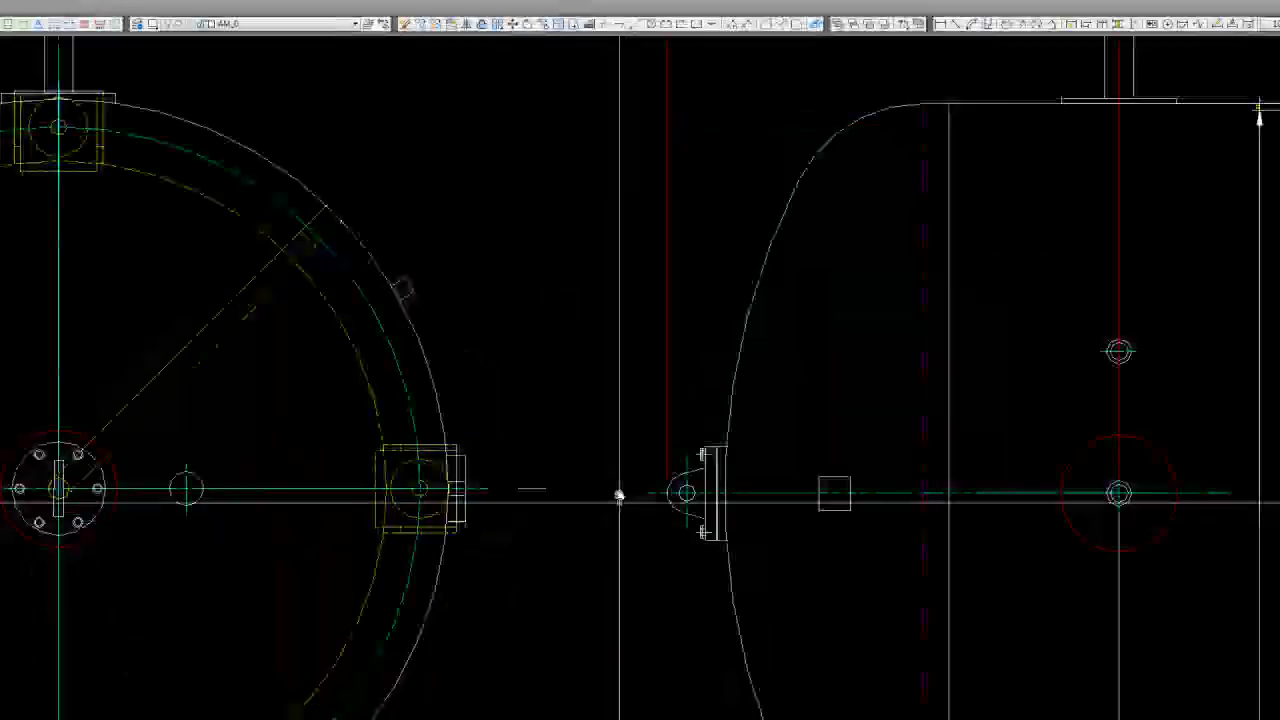
scroll(683, 409, down, 3)
scroll(686, 400, down, 3)
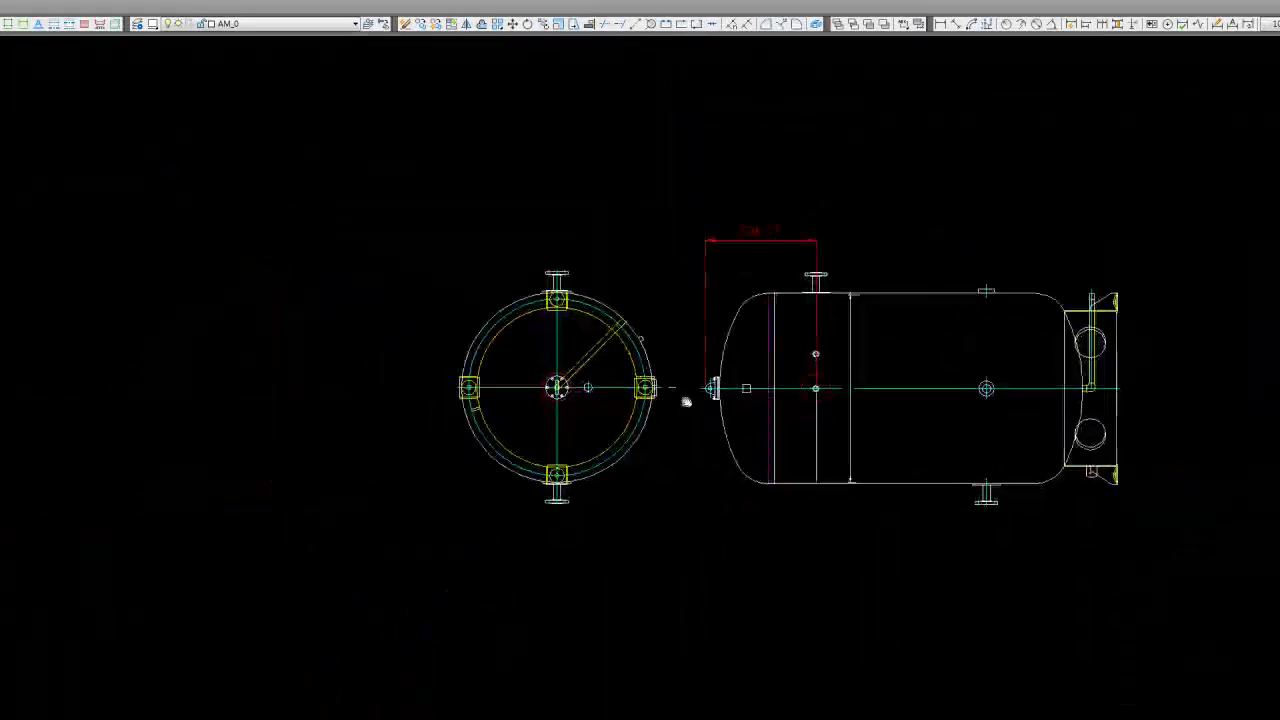
scroll(686, 400, up, 2)
click(187, 98)
click(697, 606)
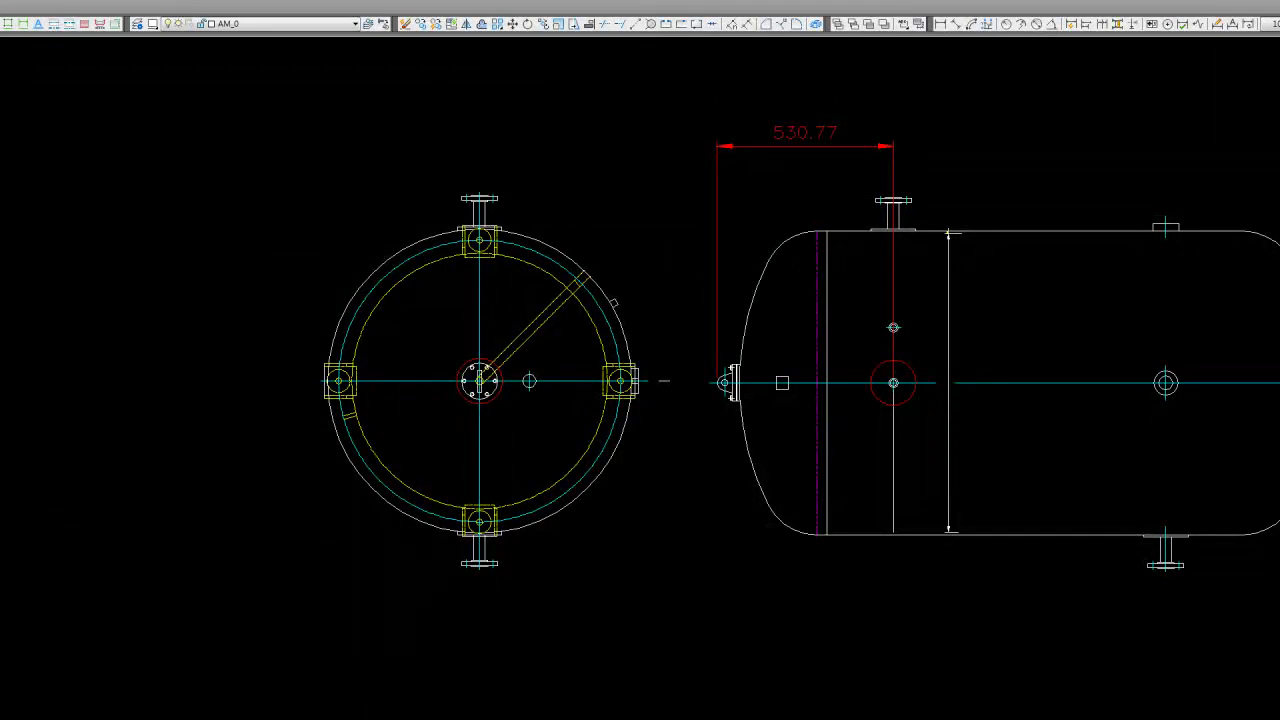
- Cancel the stray circle and window-select the parts at the end view's centre
click(710, 416)
key(Escape)
click(263, 155)
click(693, 630)
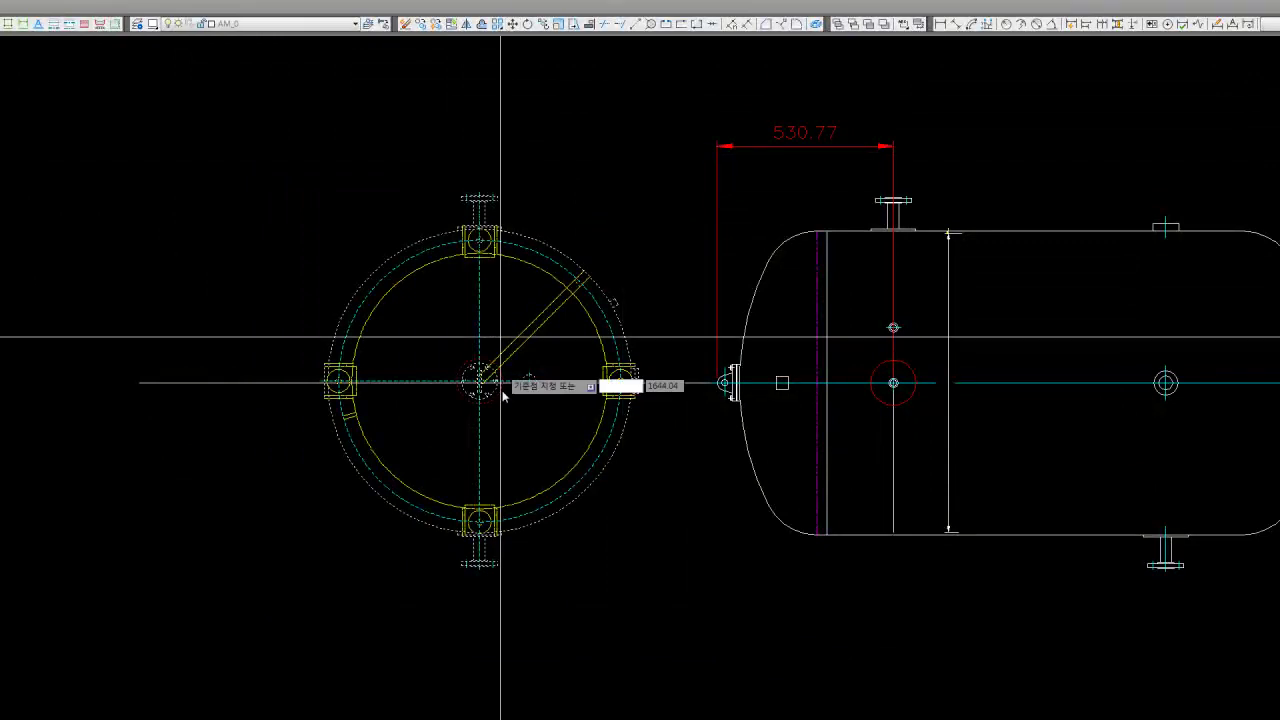
scroll(480, 397, up, 5)
scroll(467, 352, up, 5)
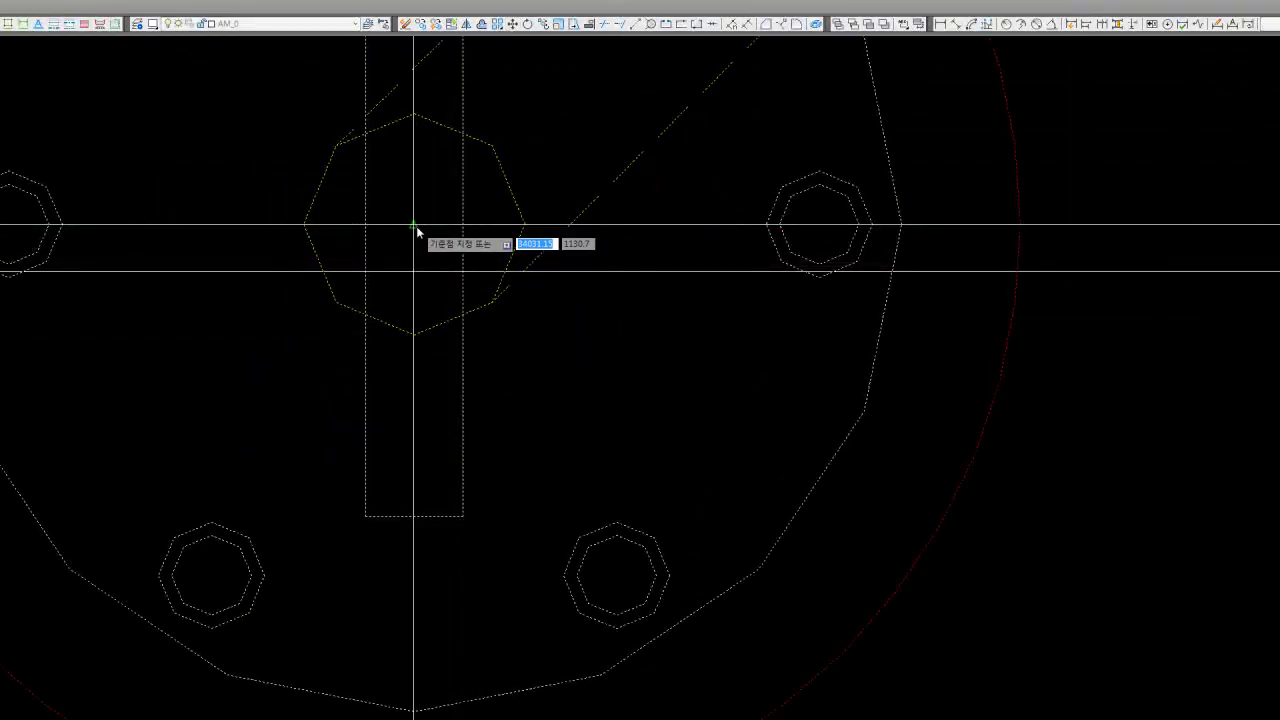
scroll(634, 337, down, 5)
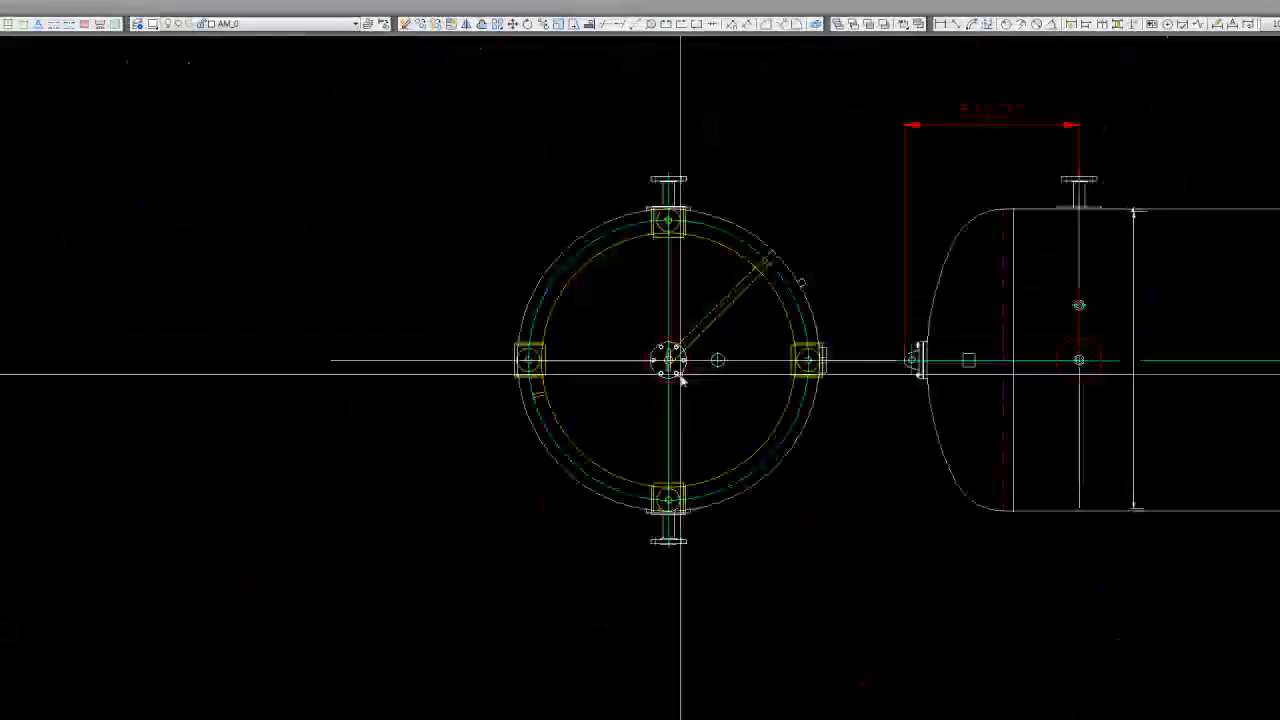
scroll(670, 360, down, 2)
- Clear the pending move and selection, then pick the base line under the side-view nozzle
key(Escape)
right_click(450, 308)
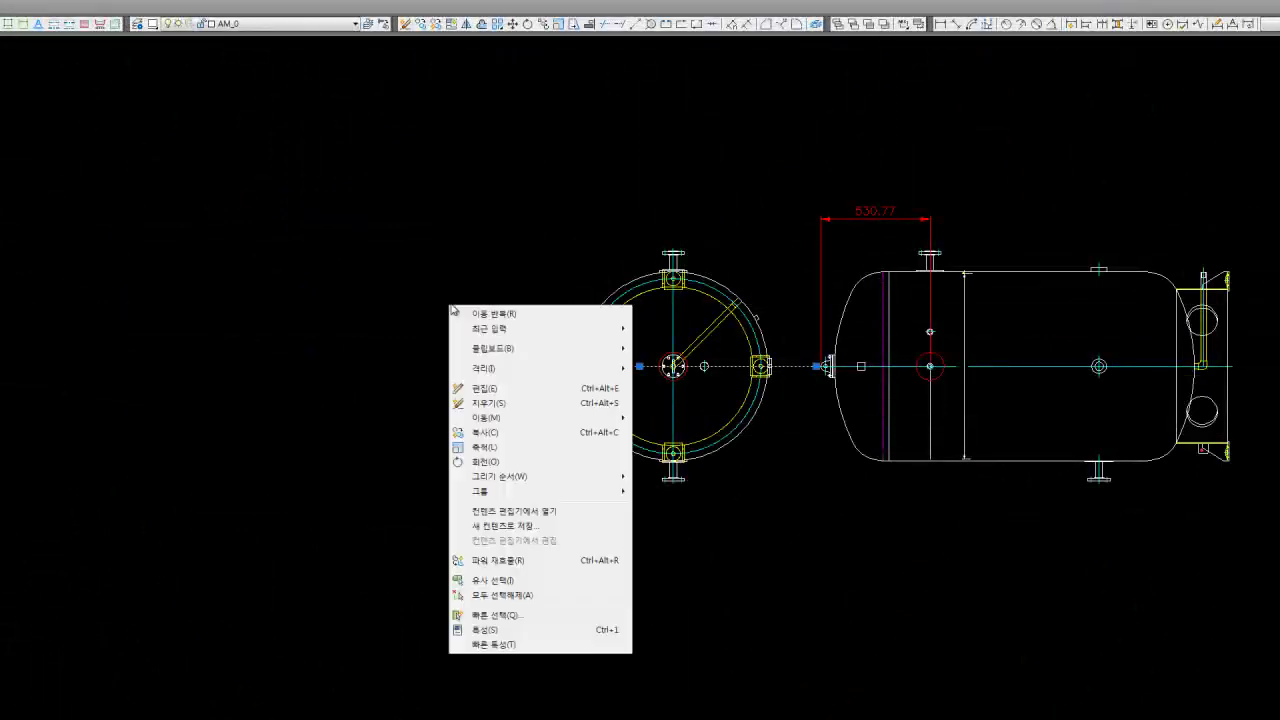
key(Escape)
key(Escape)
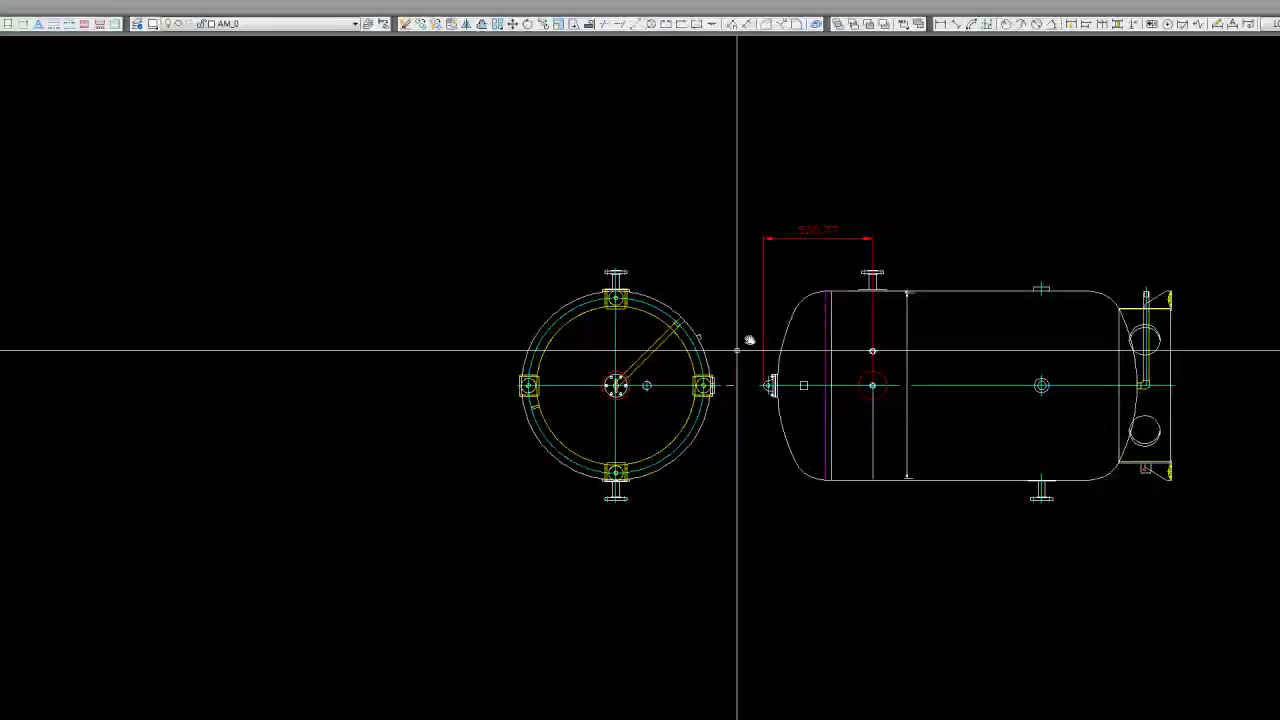
scroll(775, 305, up, 4)
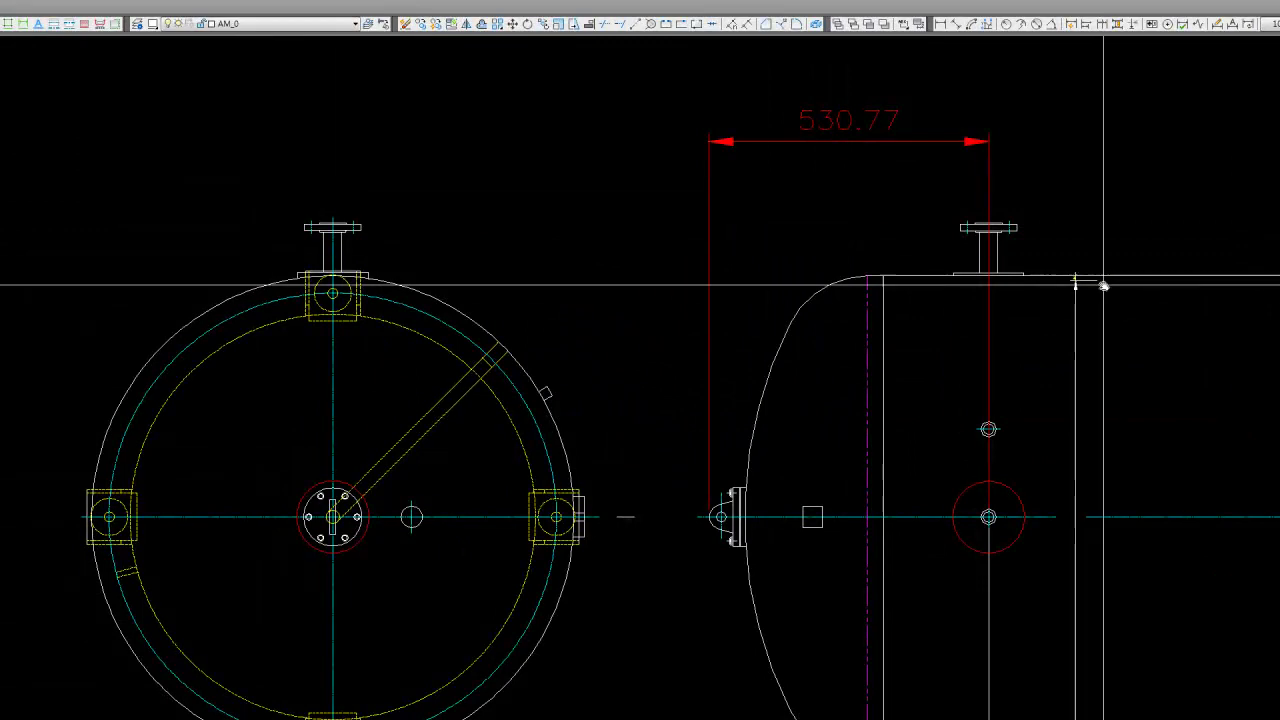
scroll(1070, 279, up, 5)
scroll(975, 265, up, 2)
click(940, 244)
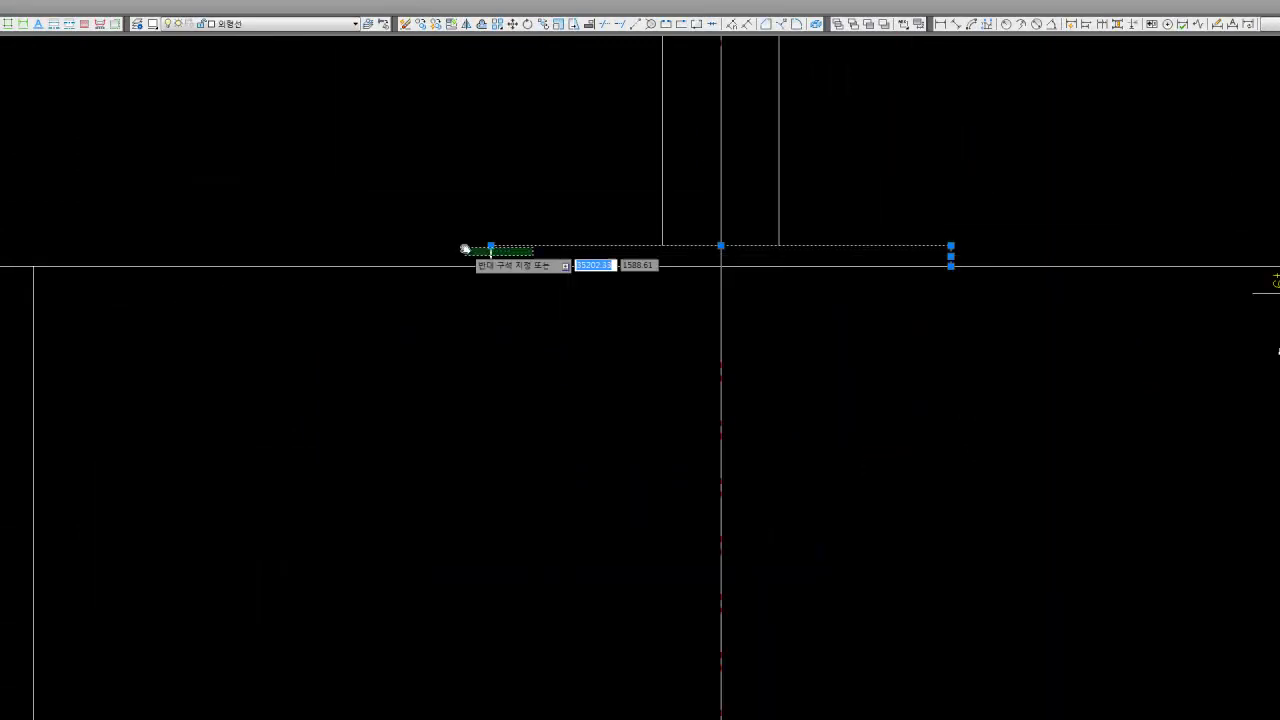
- Select the side-view nozzle's base line and start moving it
drag(437, 231, 790, 254)
scroll(816, 252, down, 4)
middle_drag(1031, 277, 1128, 309)
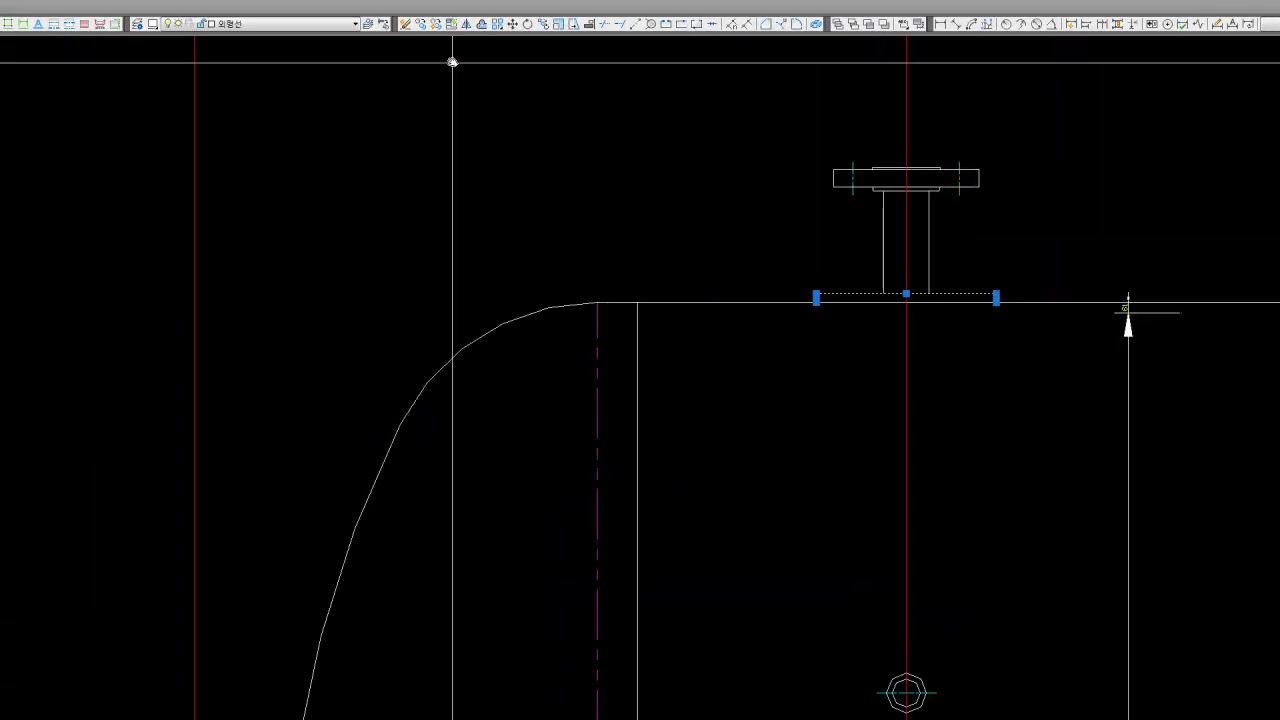
key(m)
key(Return)
- Track across from the end-view nozzle pad to line up the base line's new position
scroll(950, 330, down, 4)
middle_drag(200, 343, 457, 343)
scroll(591, 331, up, 3)
scroll(687, 323, up, 2)
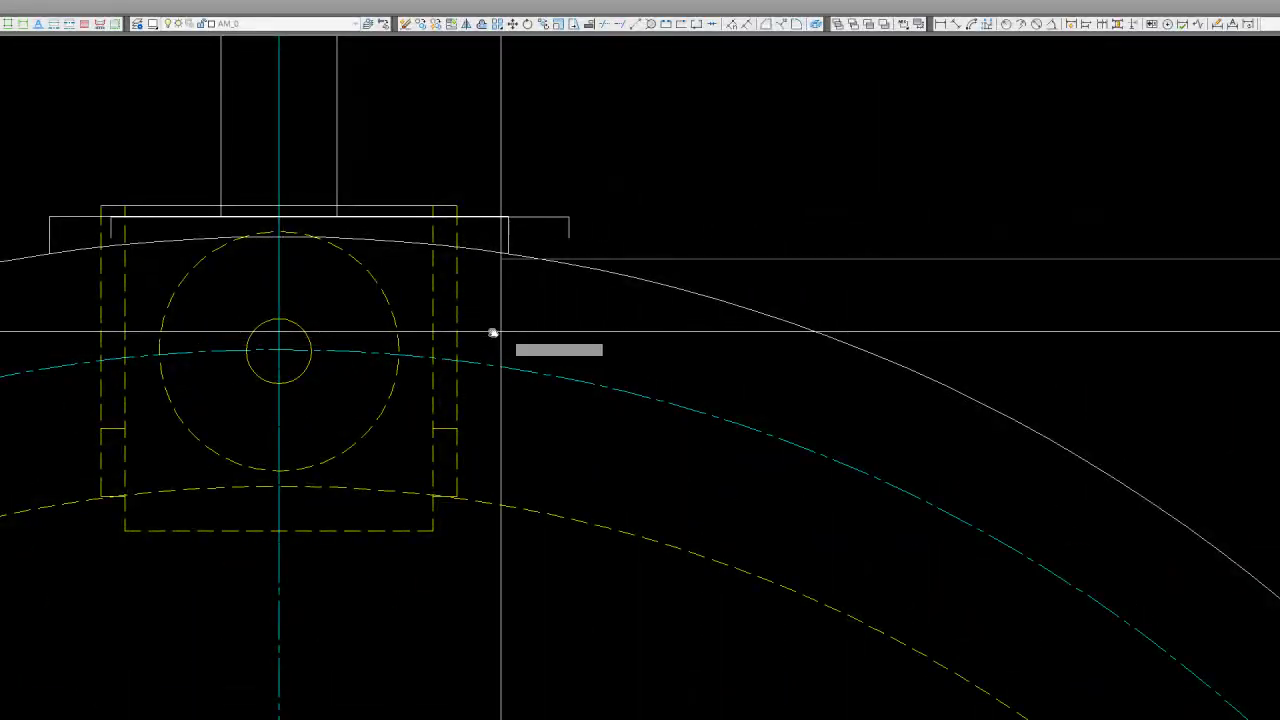
scroll(451, 334, down, 3)
scroll(423, 323, down, 2)
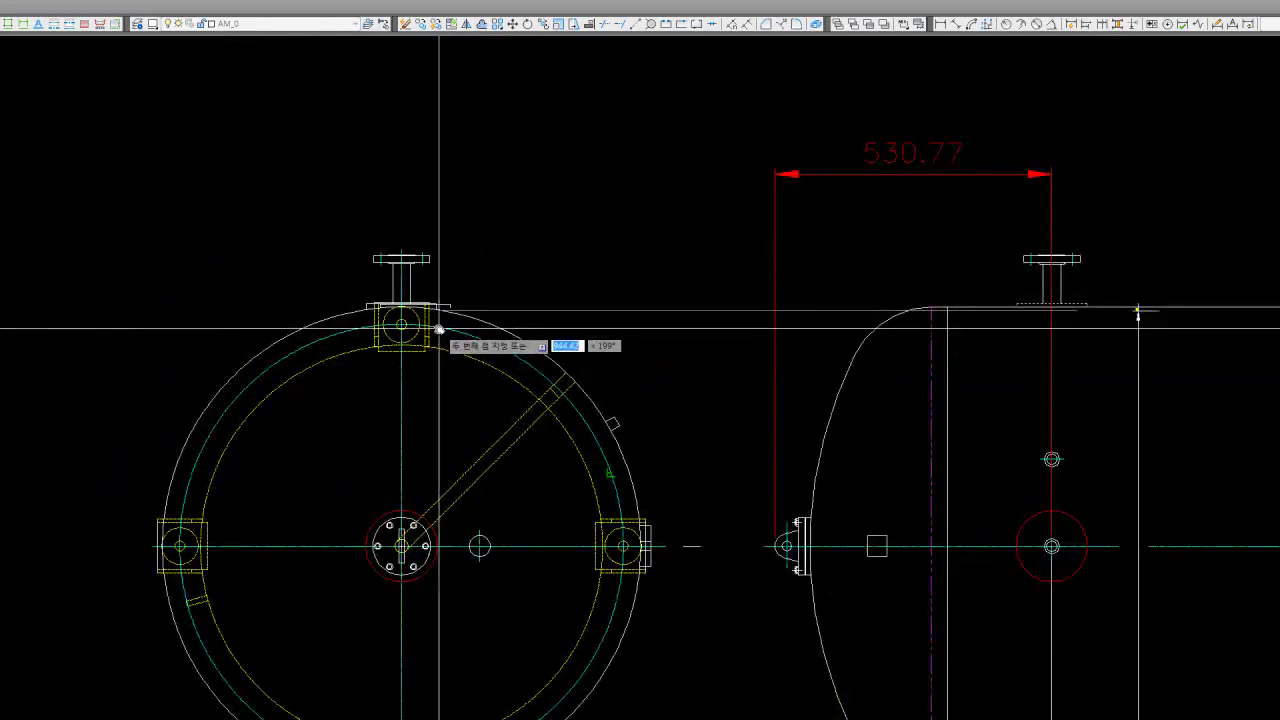
scroll(439, 320, up, 4)
scroll(439, 316, up, 2)
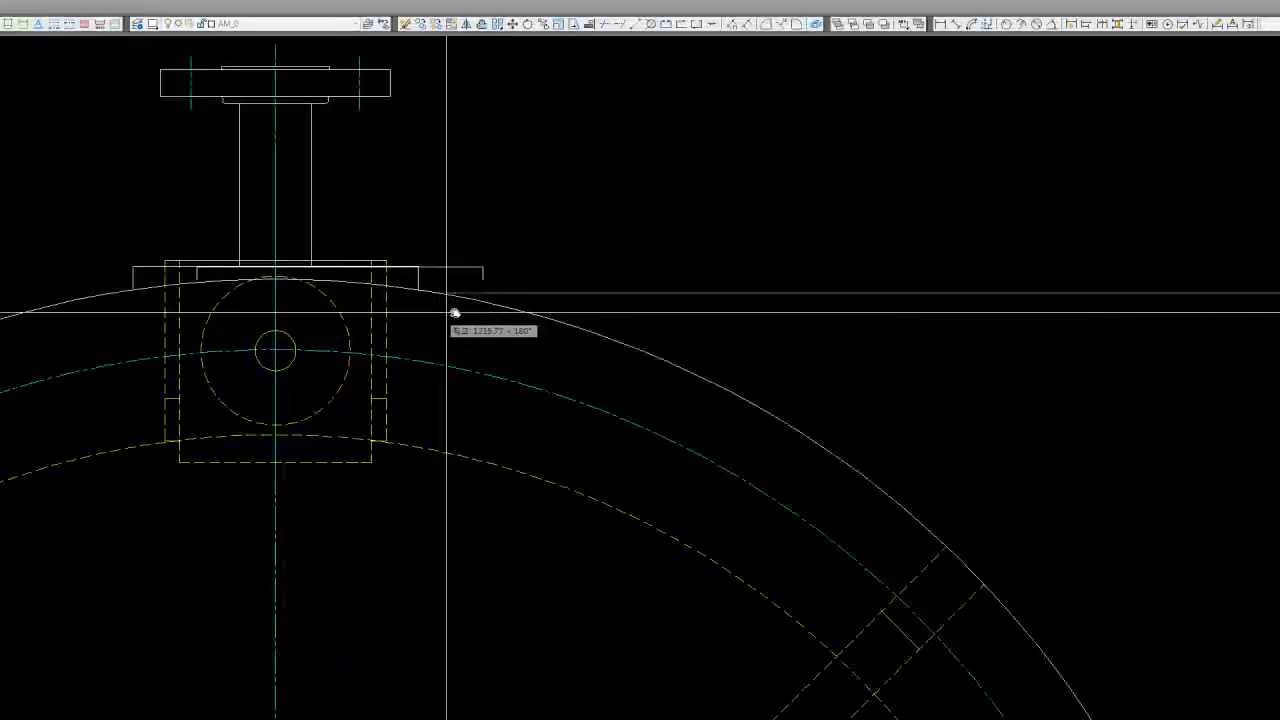
scroll(462, 266, down, 3)
scroll(443, 280, up, 2)
scroll(177, 266, up, 3)
scroll(154, 266, up, 2)
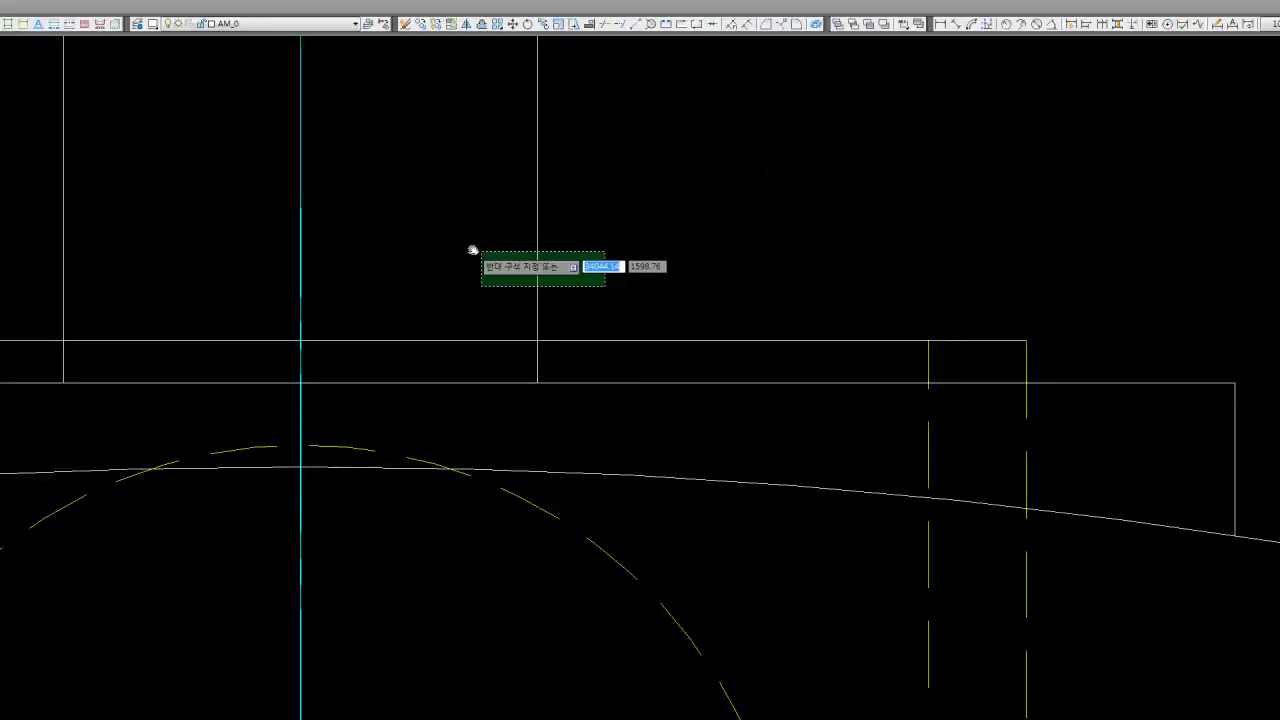
scroll(451, 263, down, 4)
scroll(494, 296, down, 2)
scroll(494, 296, up, 4)
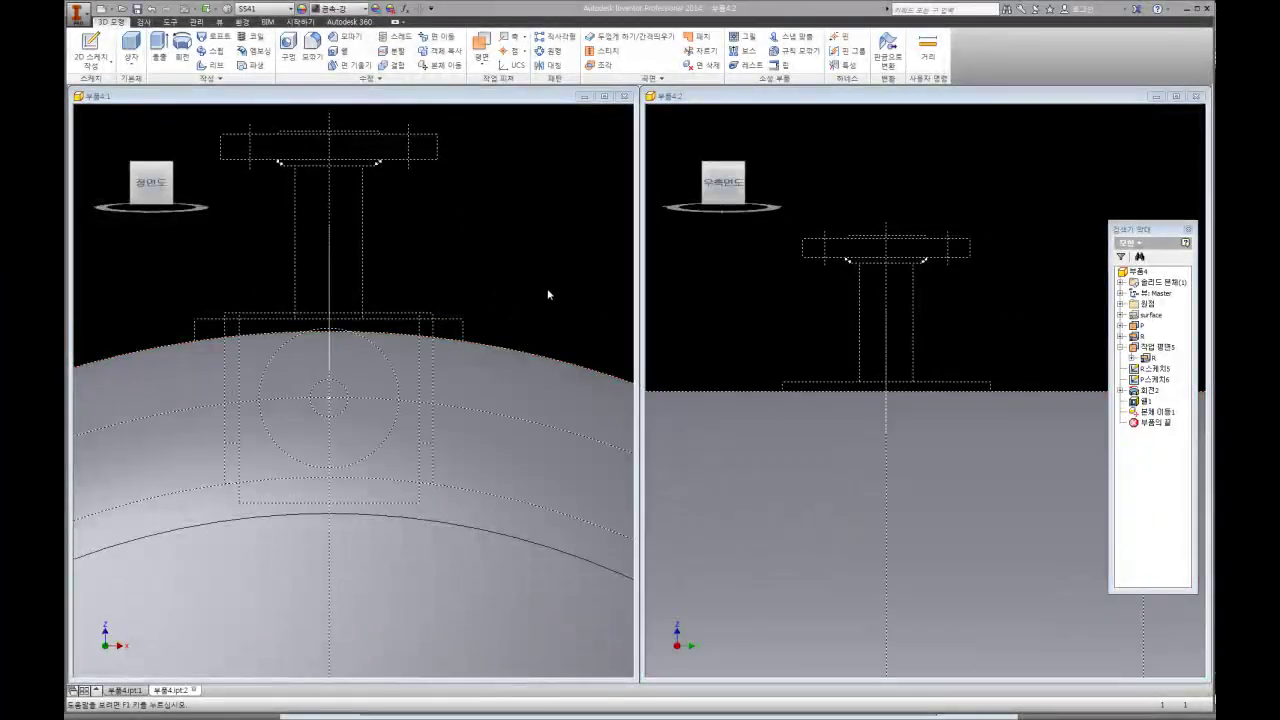
- Shift the side view up around the nozzle and return it to the Home view
click(522, 333)
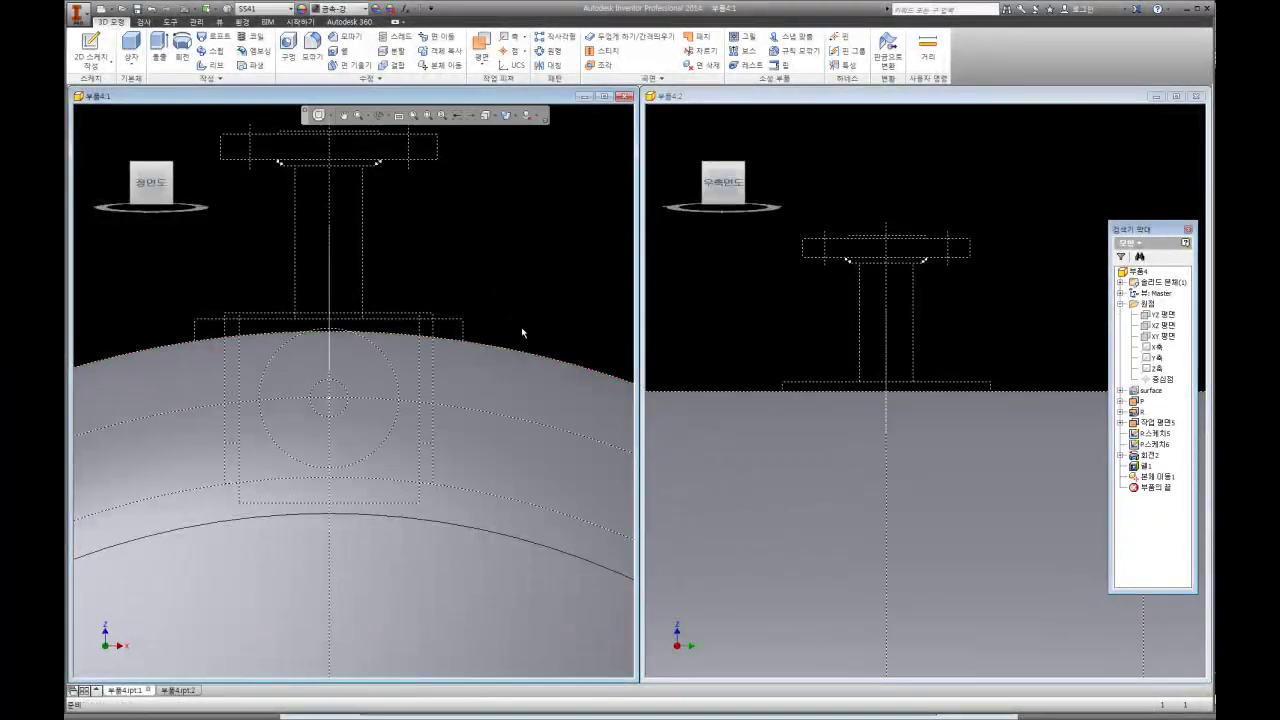
click(758, 362)
middle_drag(746, 358, 729, 293)
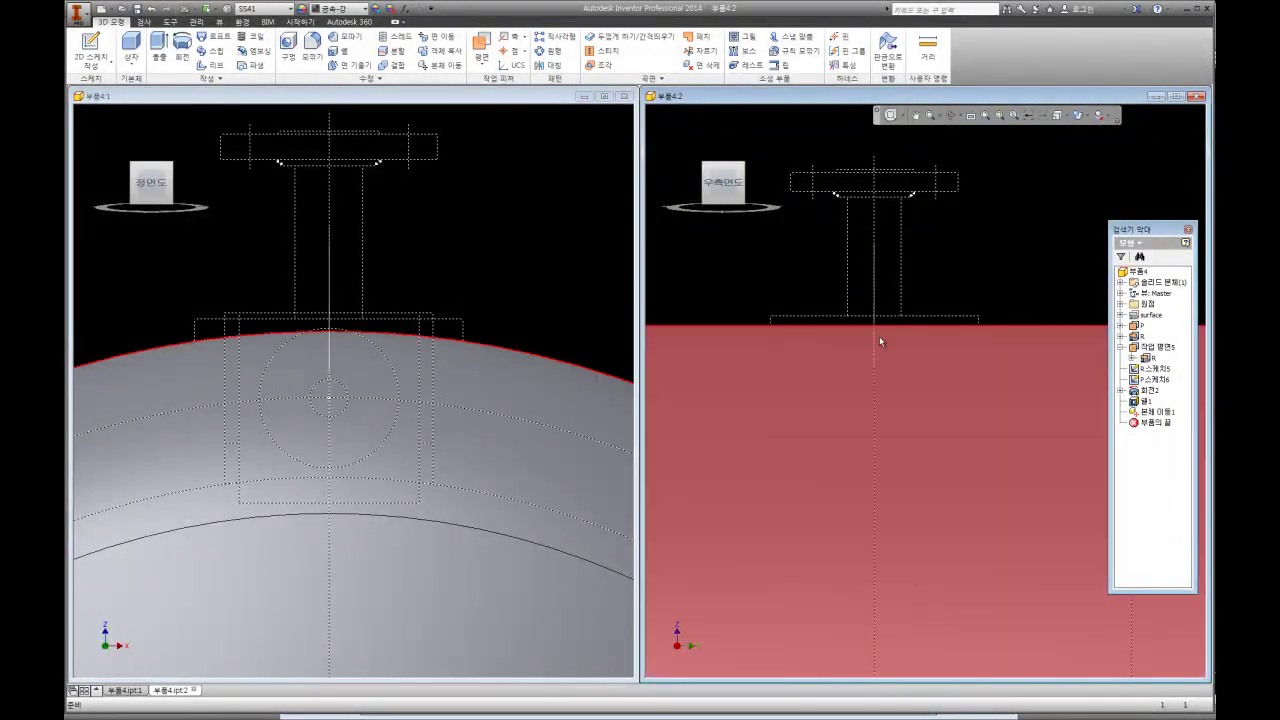
scroll(807, 297, down, 5)
scroll(834, 311, down, 1)
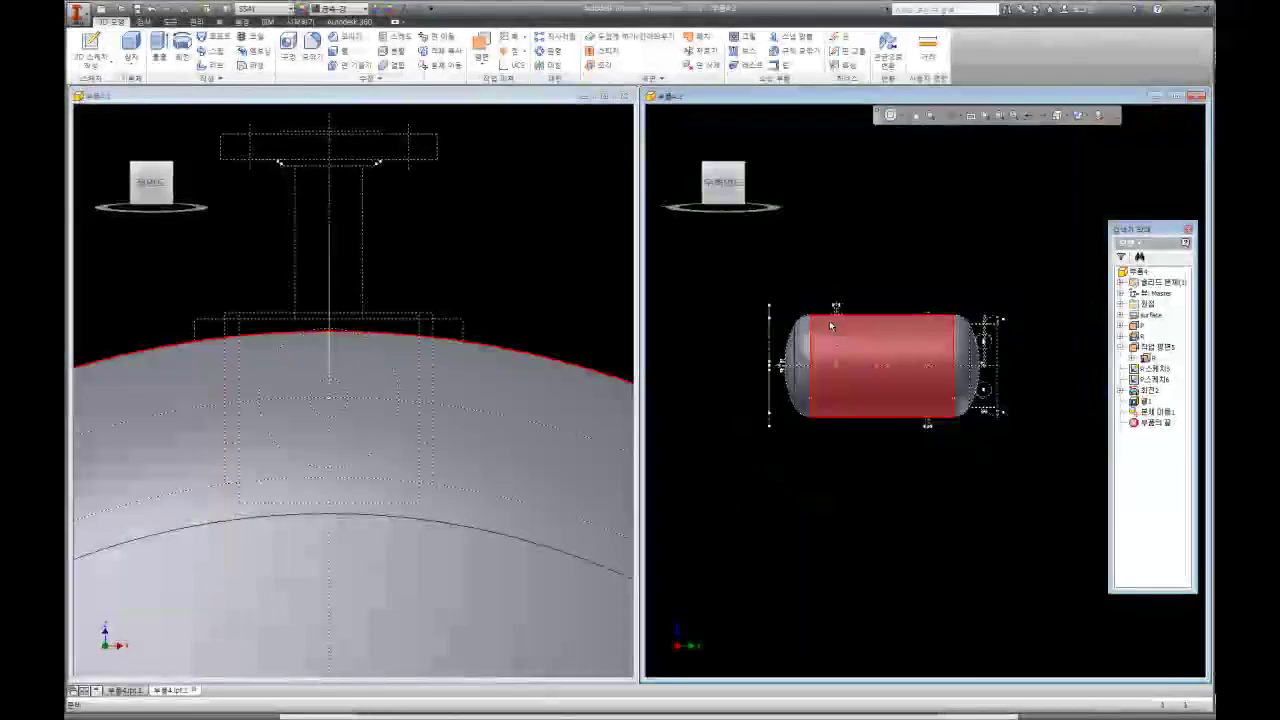
scroll(815, 311, up, 2)
scroll(799, 311, up, 1)
mouse_move(723, 182)
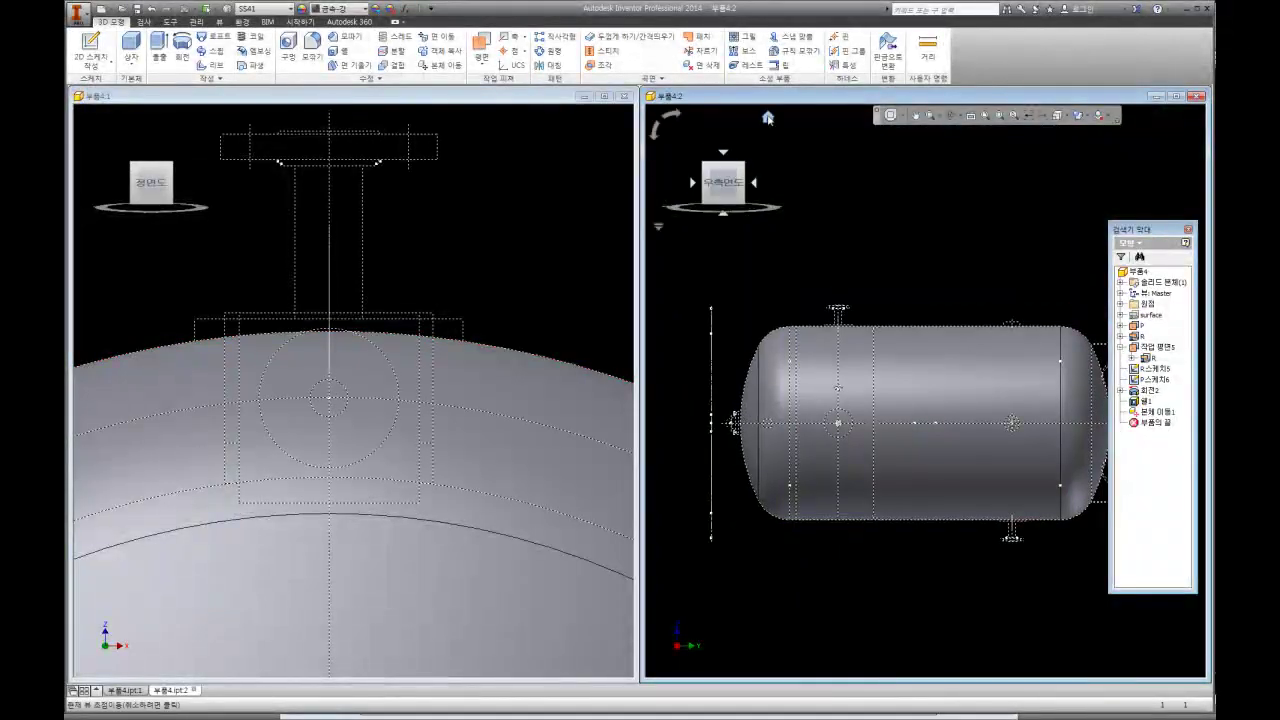
click(768, 118)
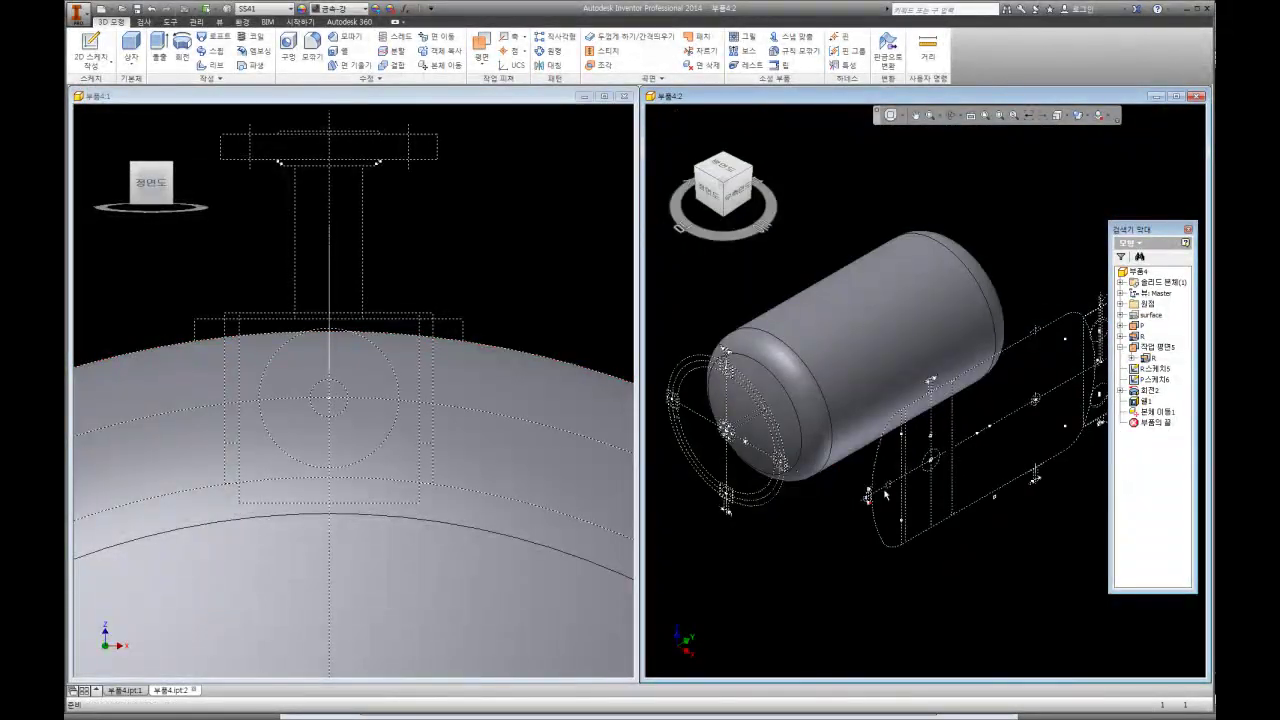
- Expand 작업 평면5 in the browser and create 스케치9 on it
scroll(935, 387, up, 5)
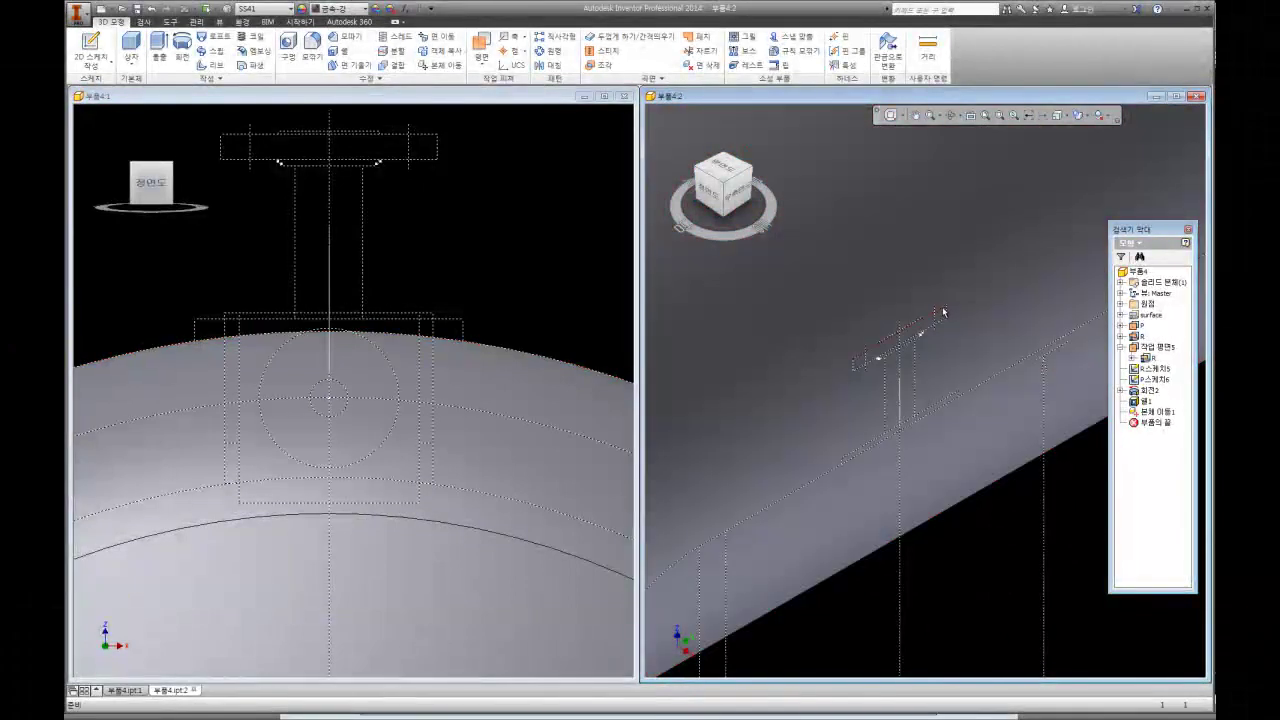
scroll(935, 345, down, 3)
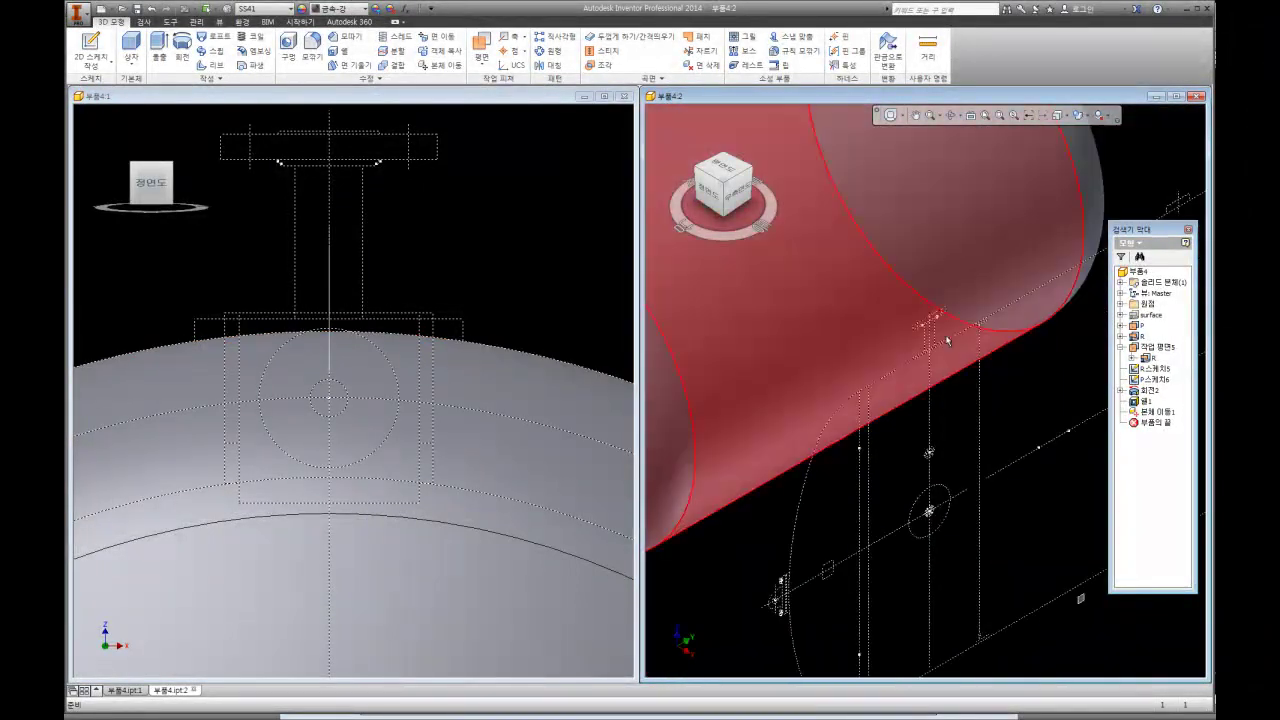
scroll(955, 380, down, 2)
scroll(930, 360, up, 3)
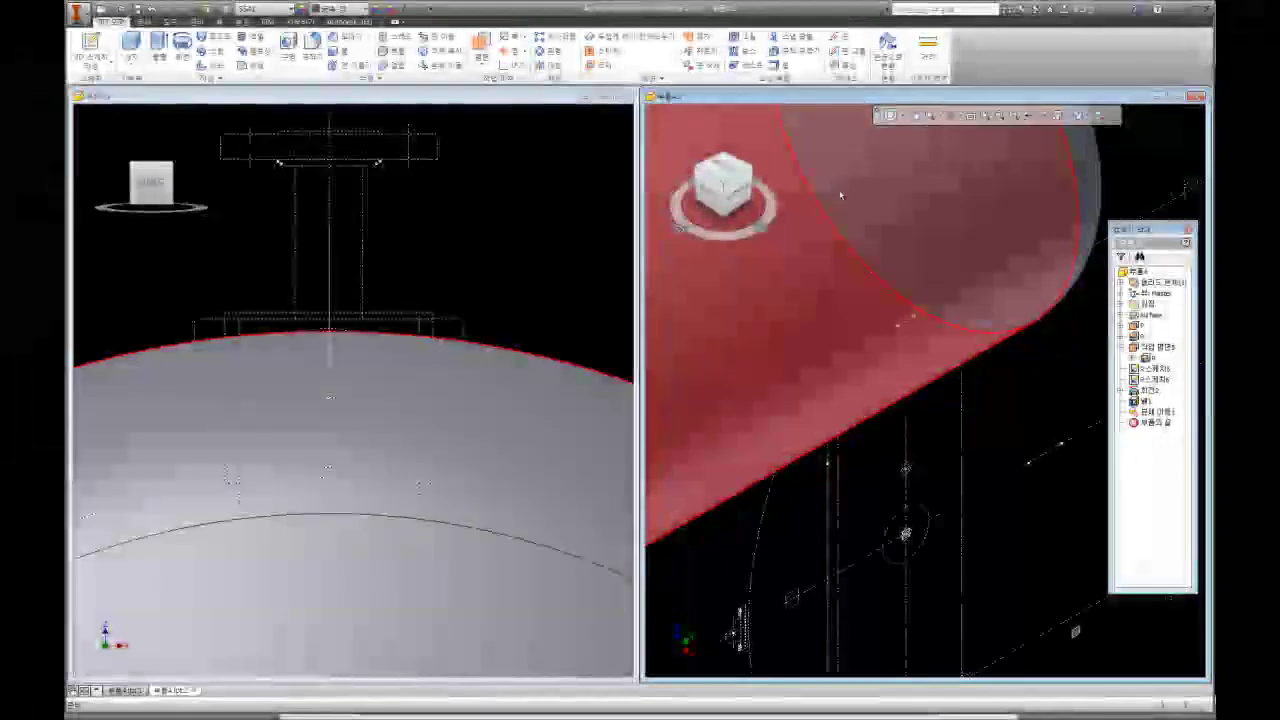
scroll(837, 194, down, 2)
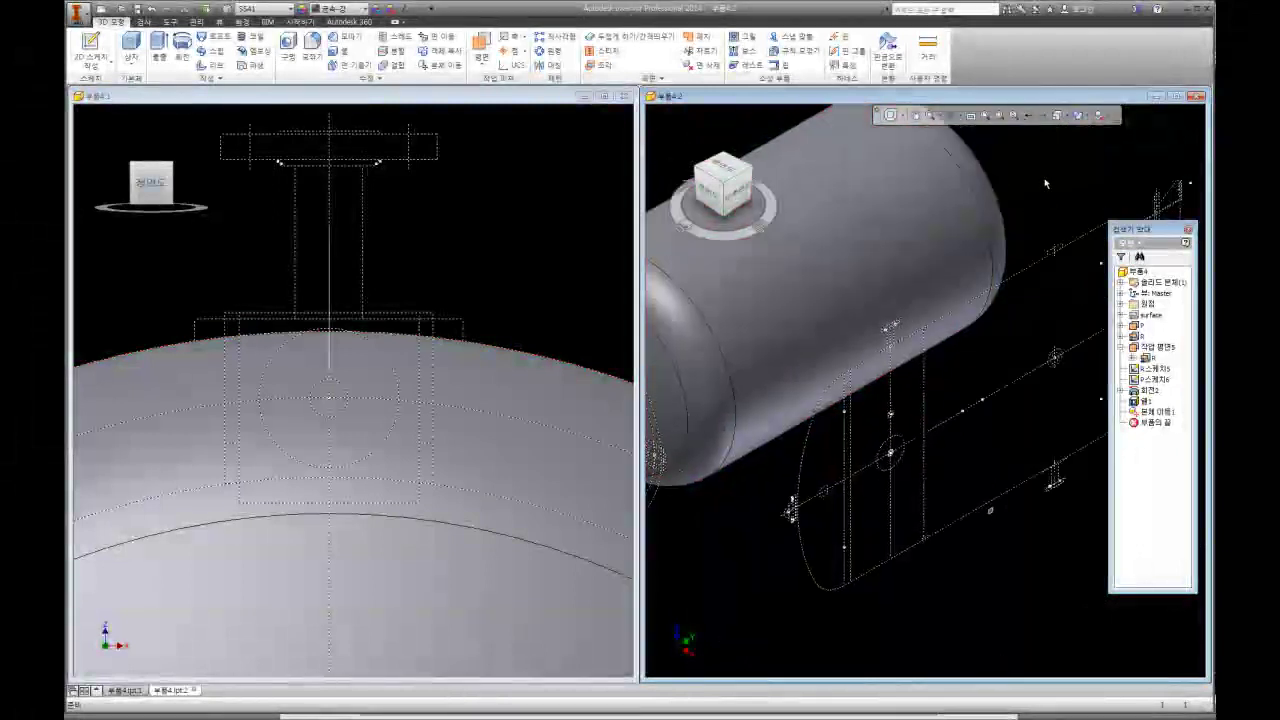
click(1121, 348)
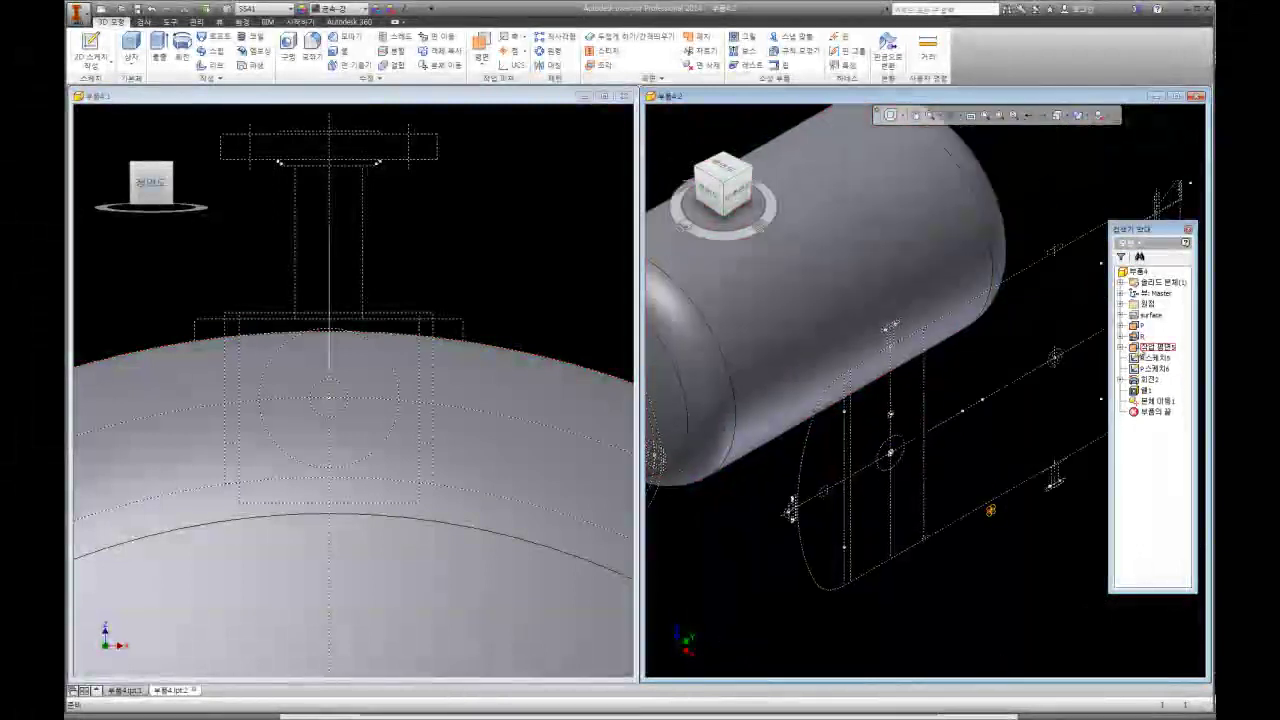
click(1121, 348)
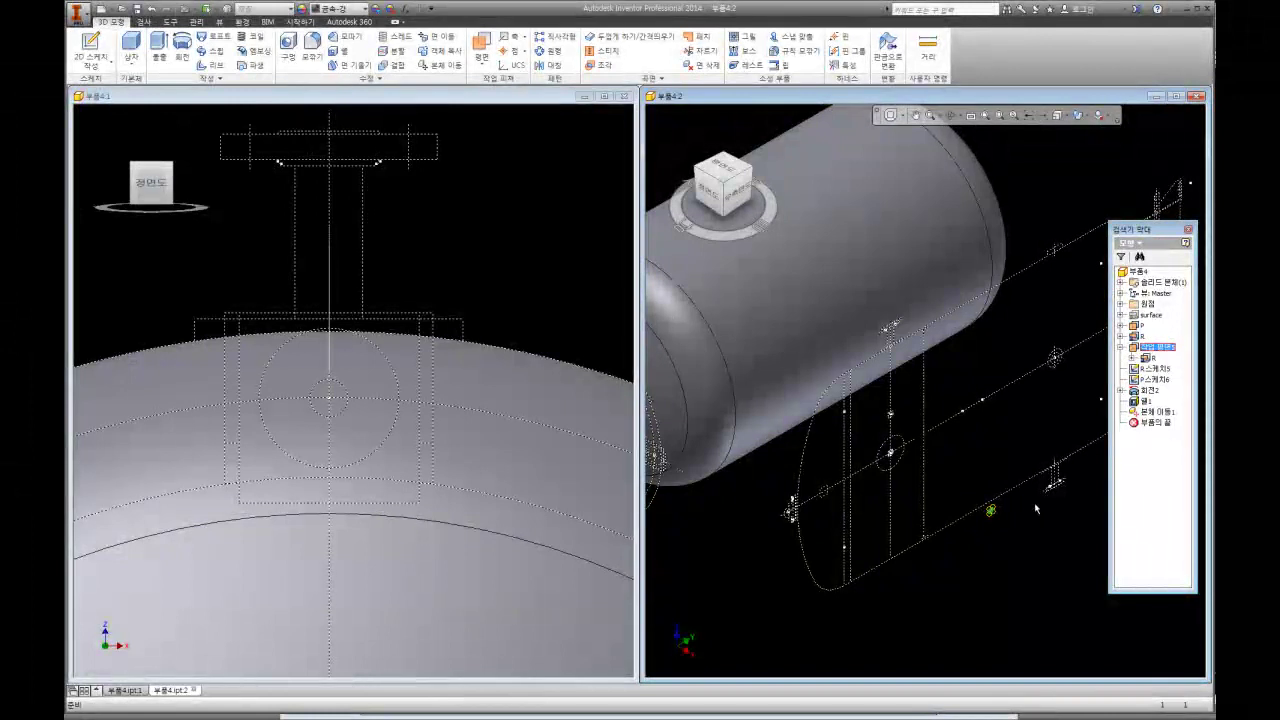
click(1027, 503)
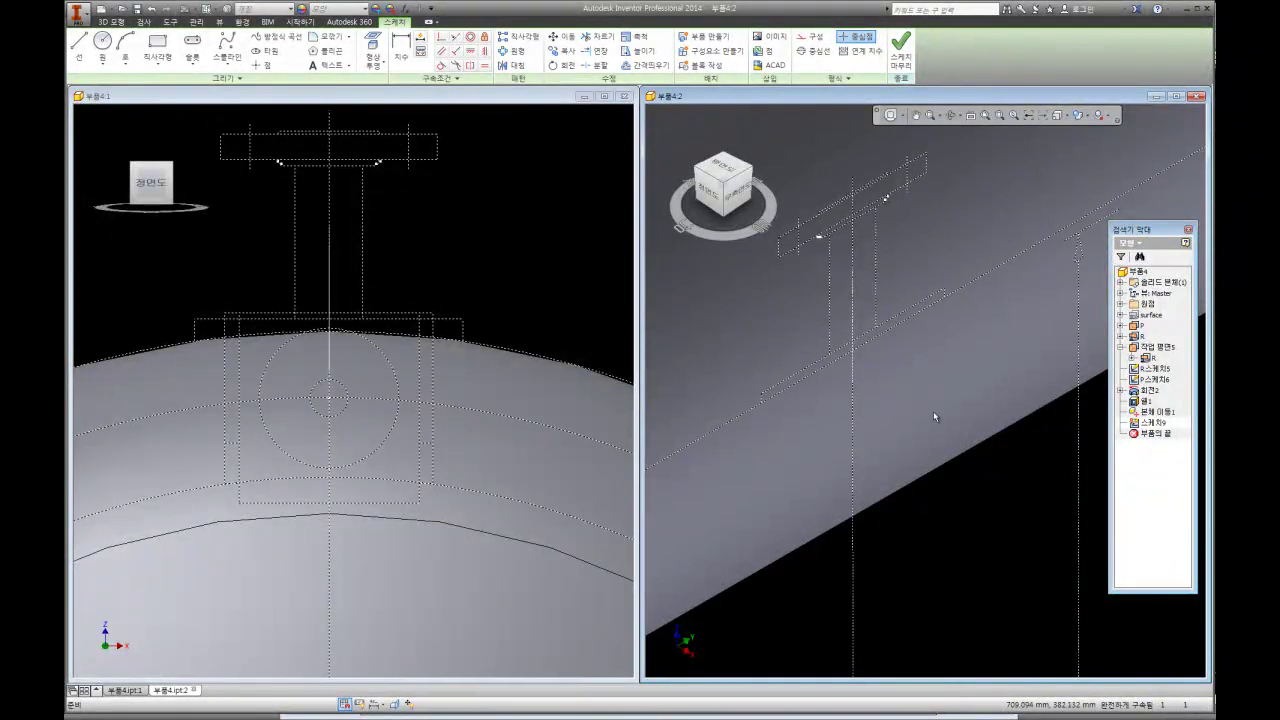
- Finish the sketch and delete the empty 스케치9 from the browser
key(F6)
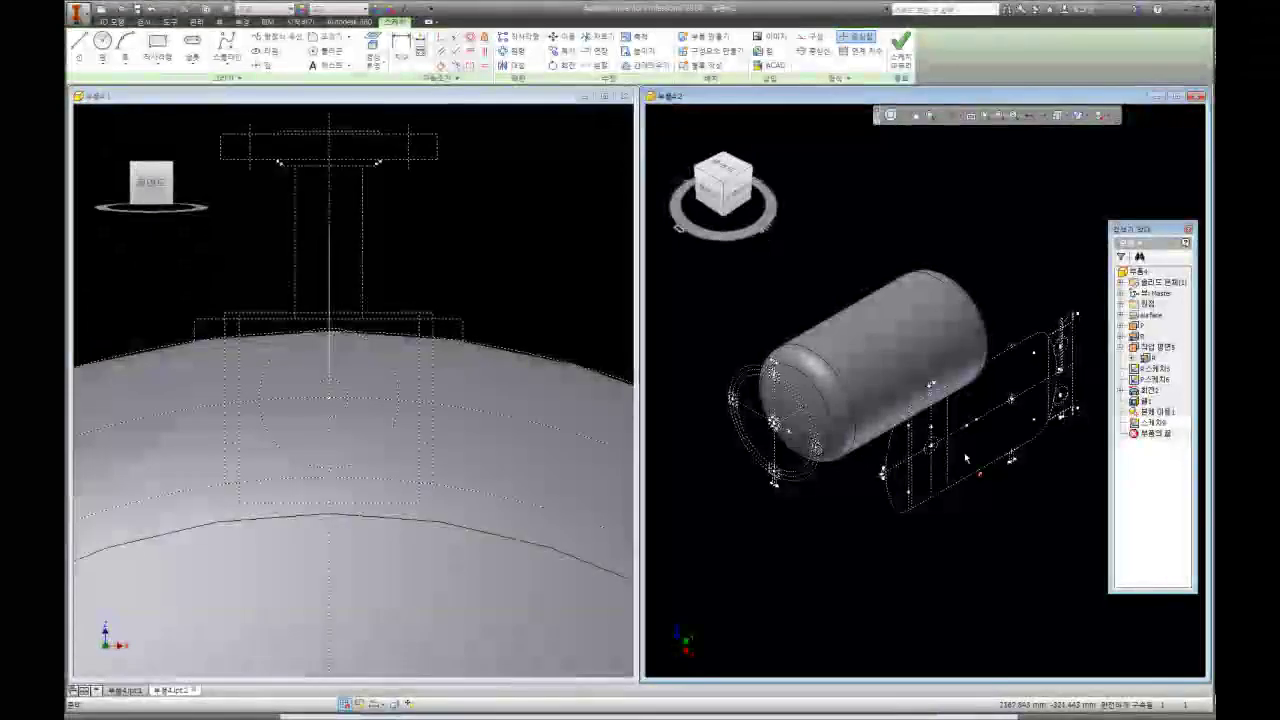
click(900, 45)
click(1147, 423)
key(Delete)
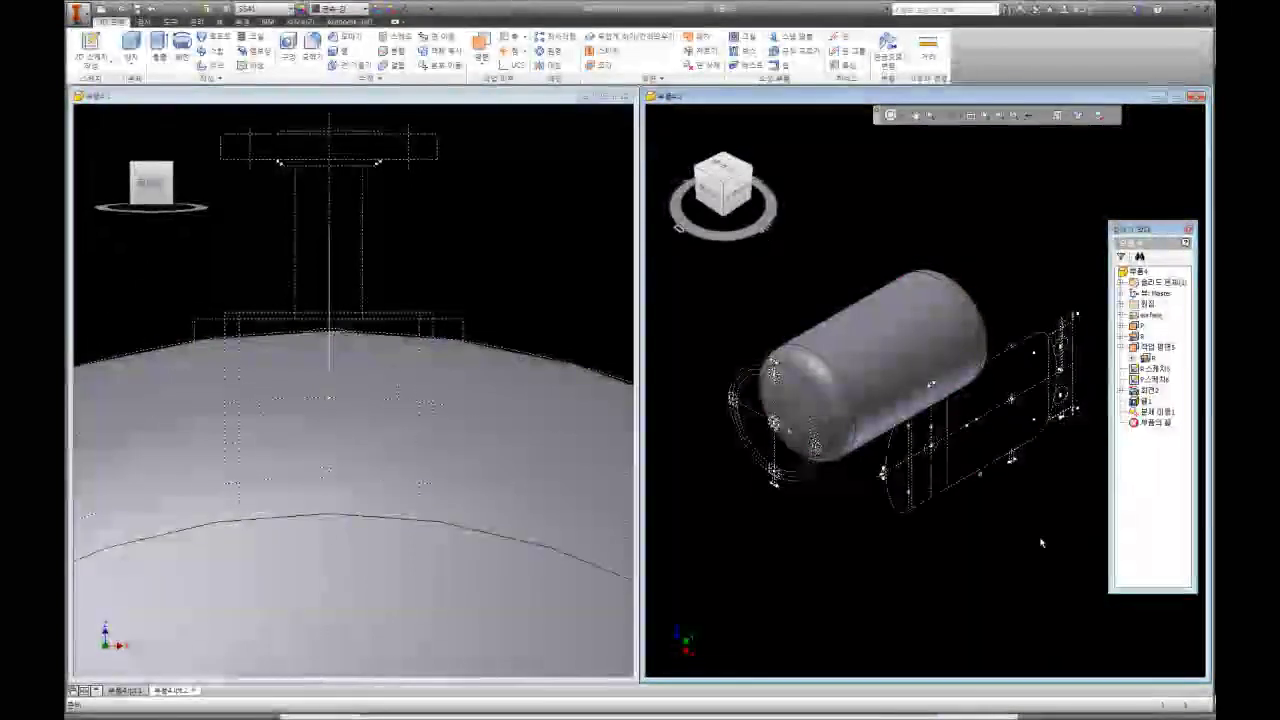
- Select 작업 평면5 as reference and begin a new work plane near the tank's end
scroll(790, 389, down, 3)
scroll(720, 286, down, 1)
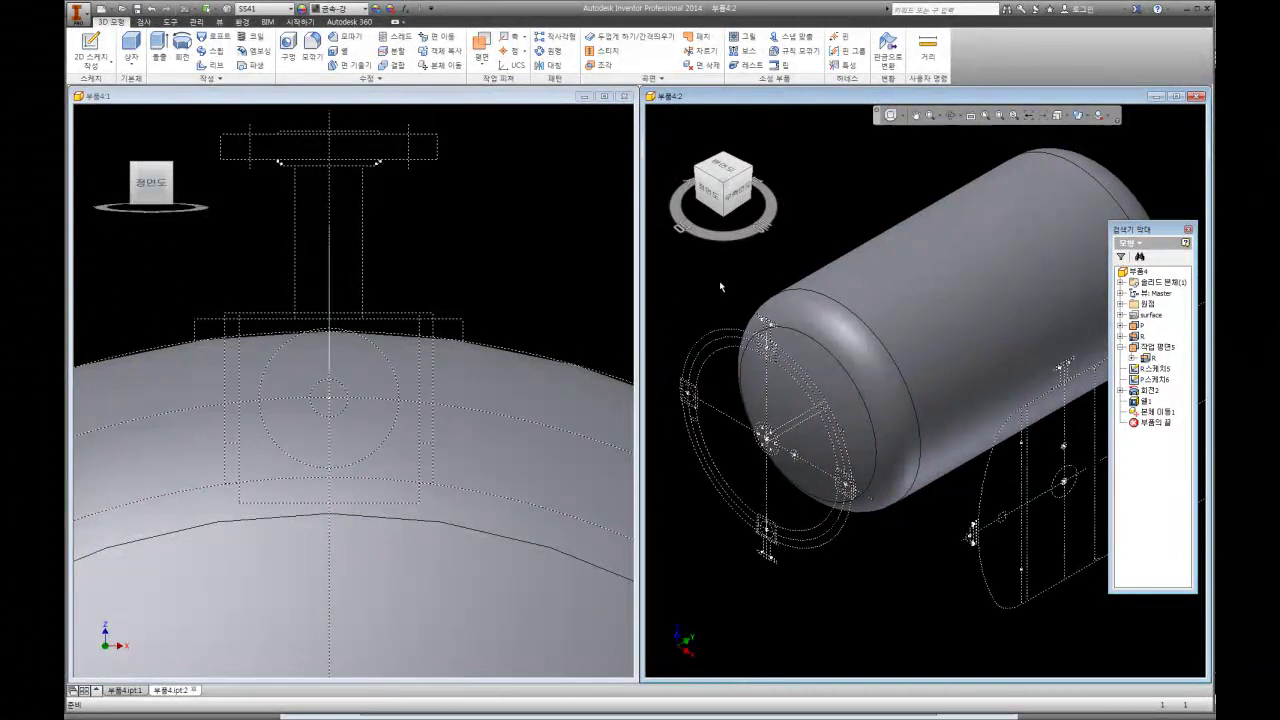
click(1131, 356)
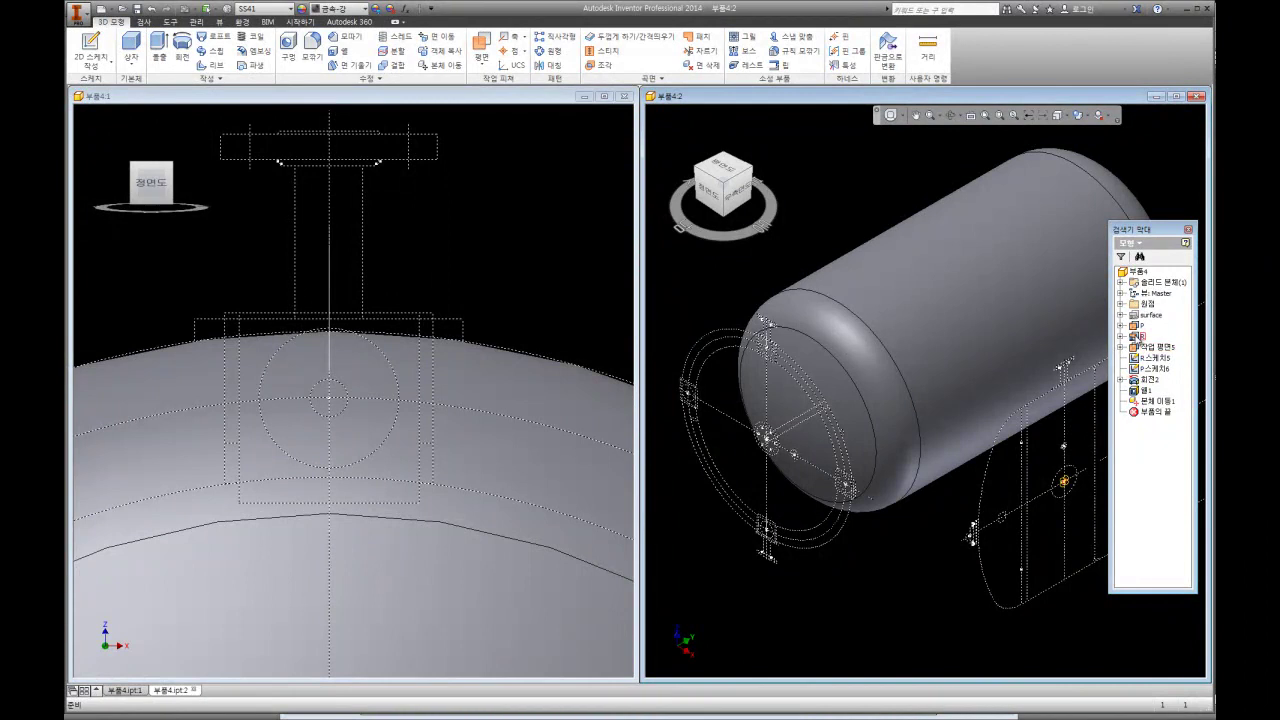
click(1146, 348)
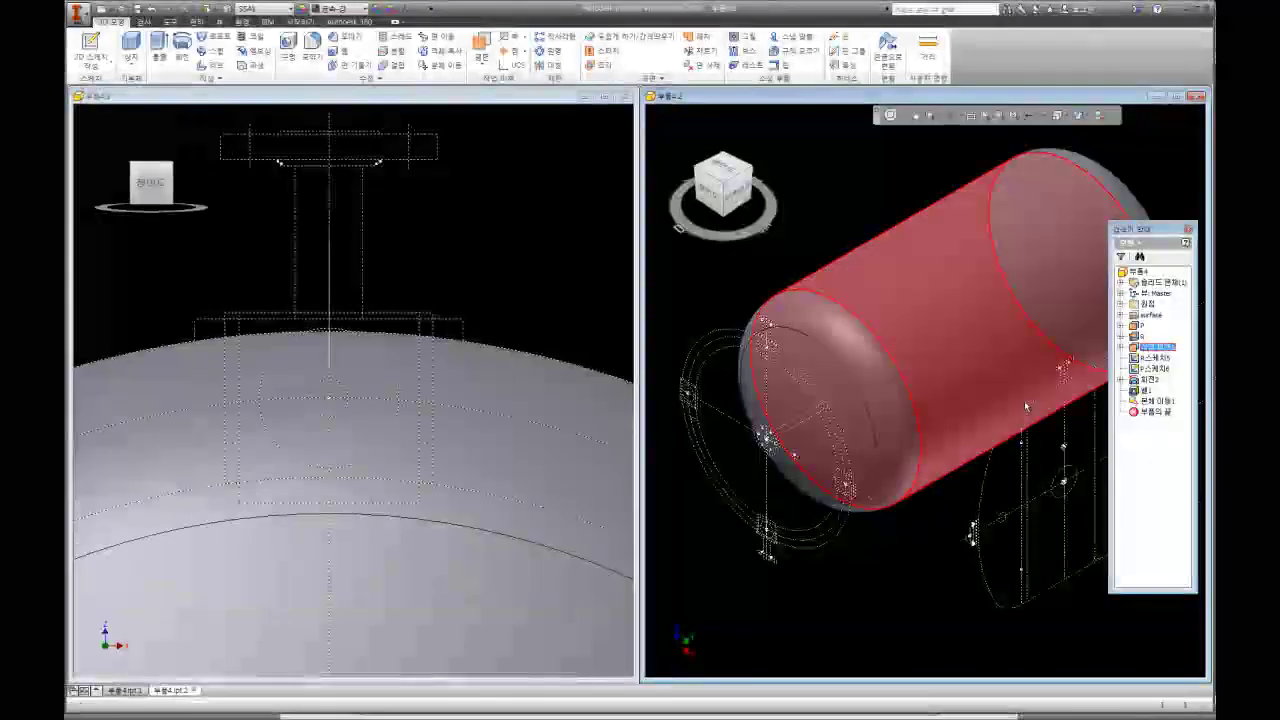
scroll(1024, 400, down, 3)
scroll(904, 339, down, 2)
scroll(953, 412, up, 3)
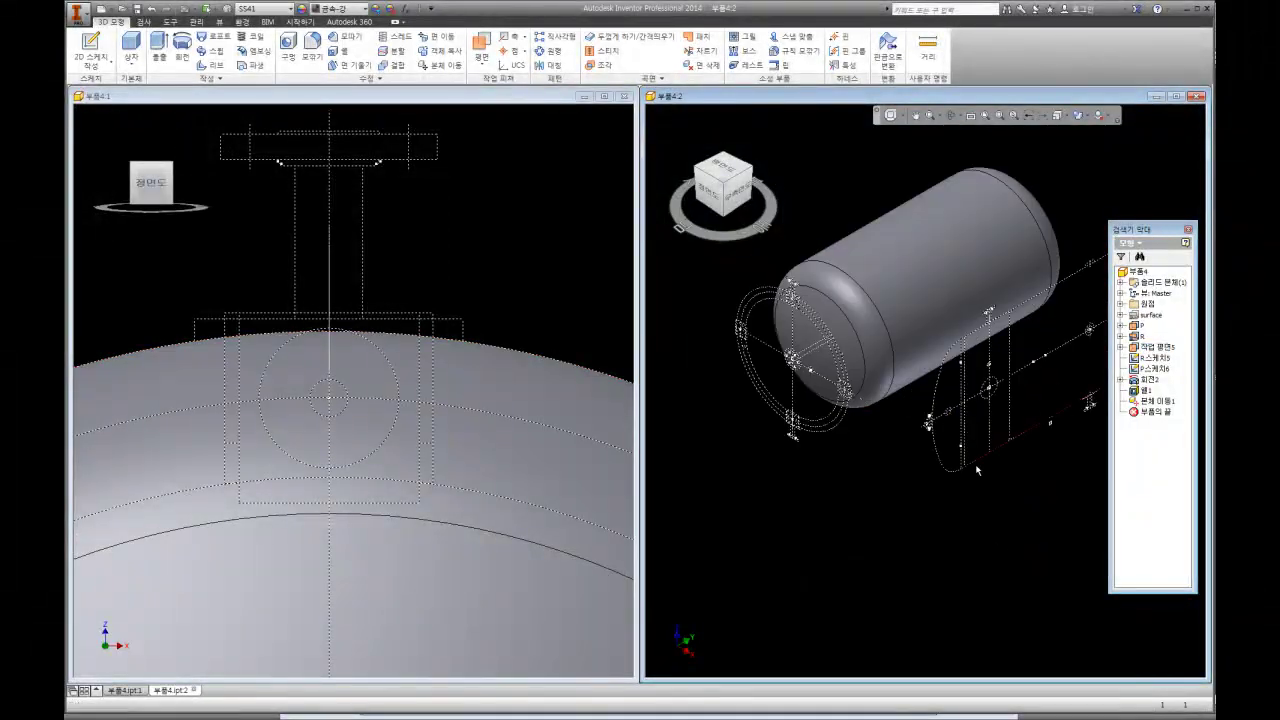
middle_drag(1013, 469, 994, 505)
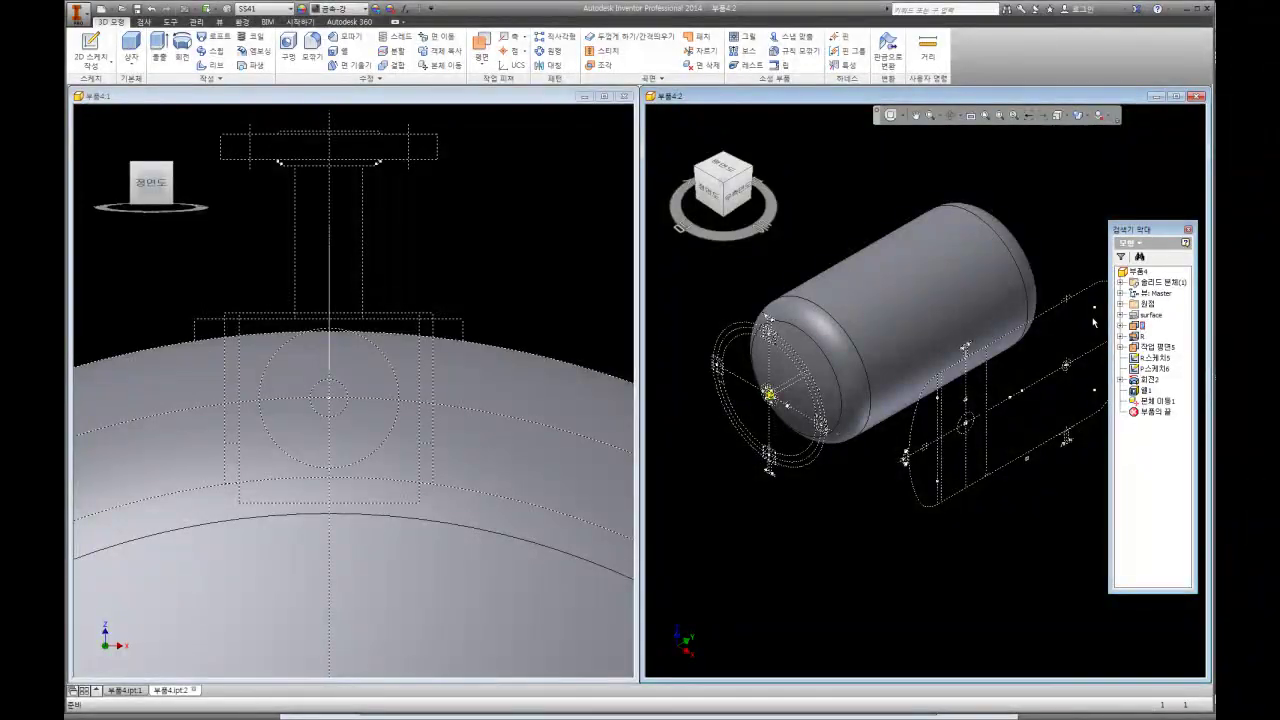
click(481, 45)
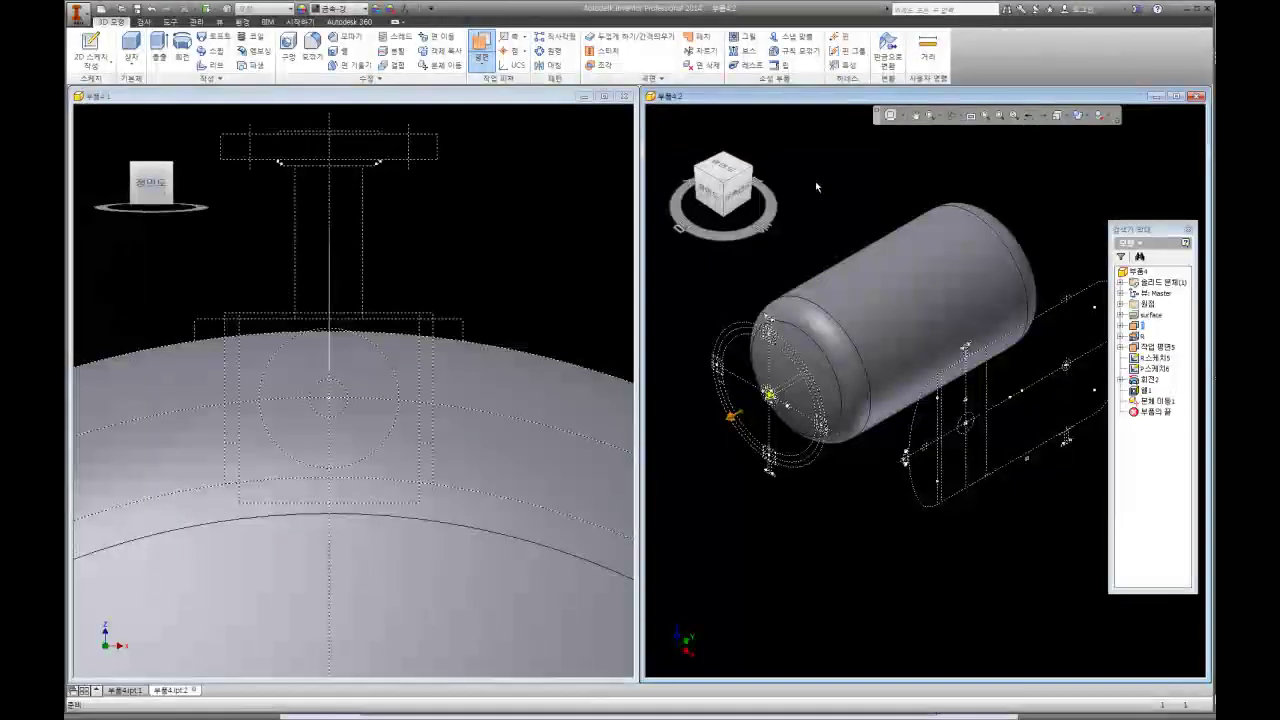
- Place 작업 평면6 at the tank's end and start 스케치10 on it
click(676, 492)
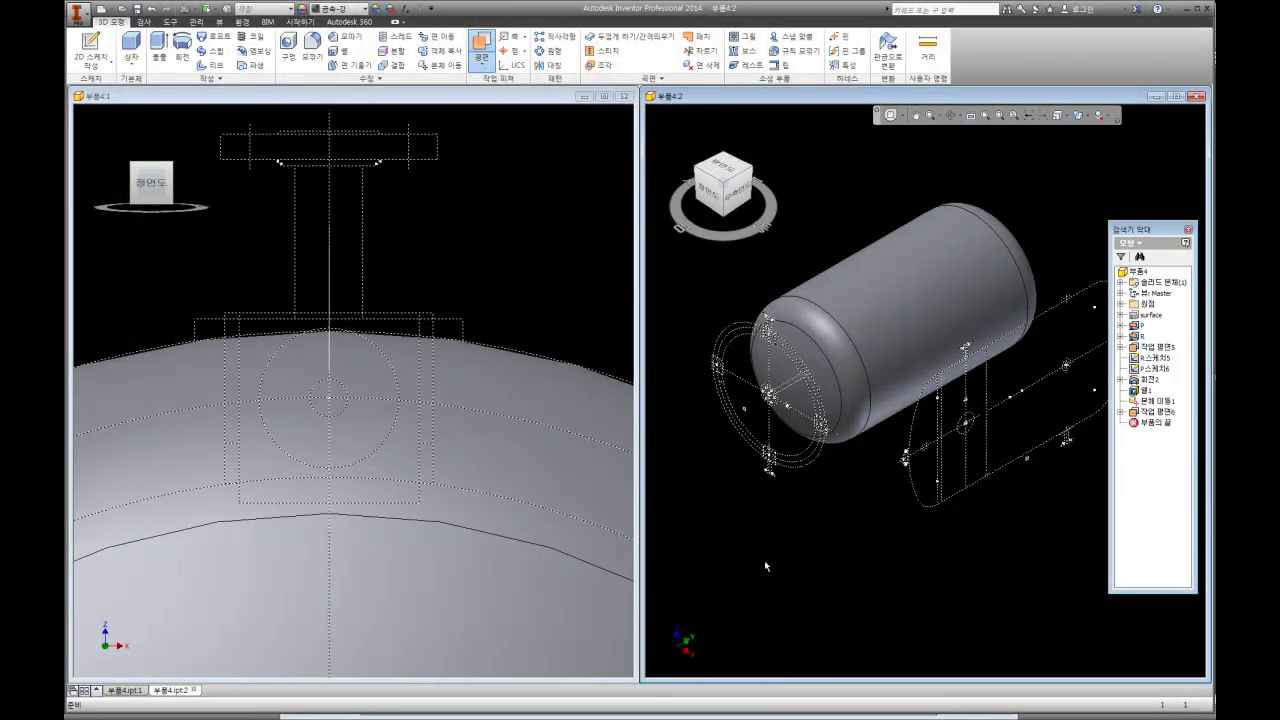
scroll(762, 410, up, 5)
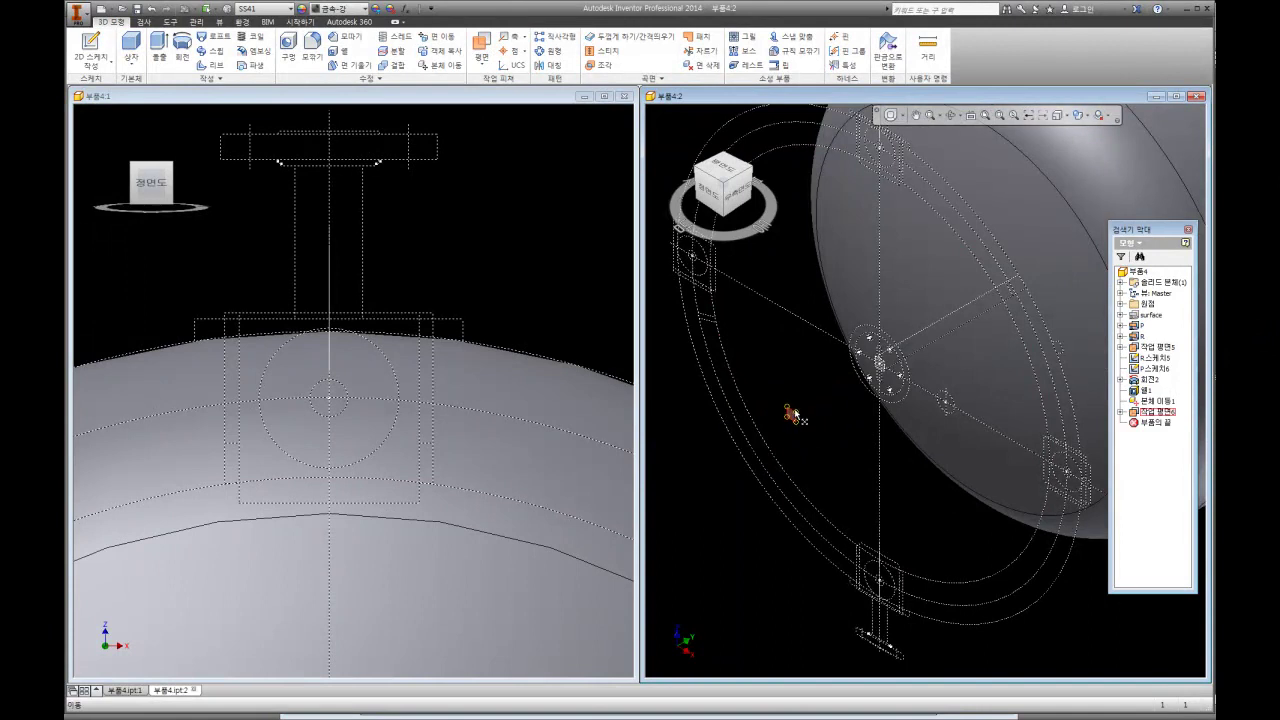
key(s)
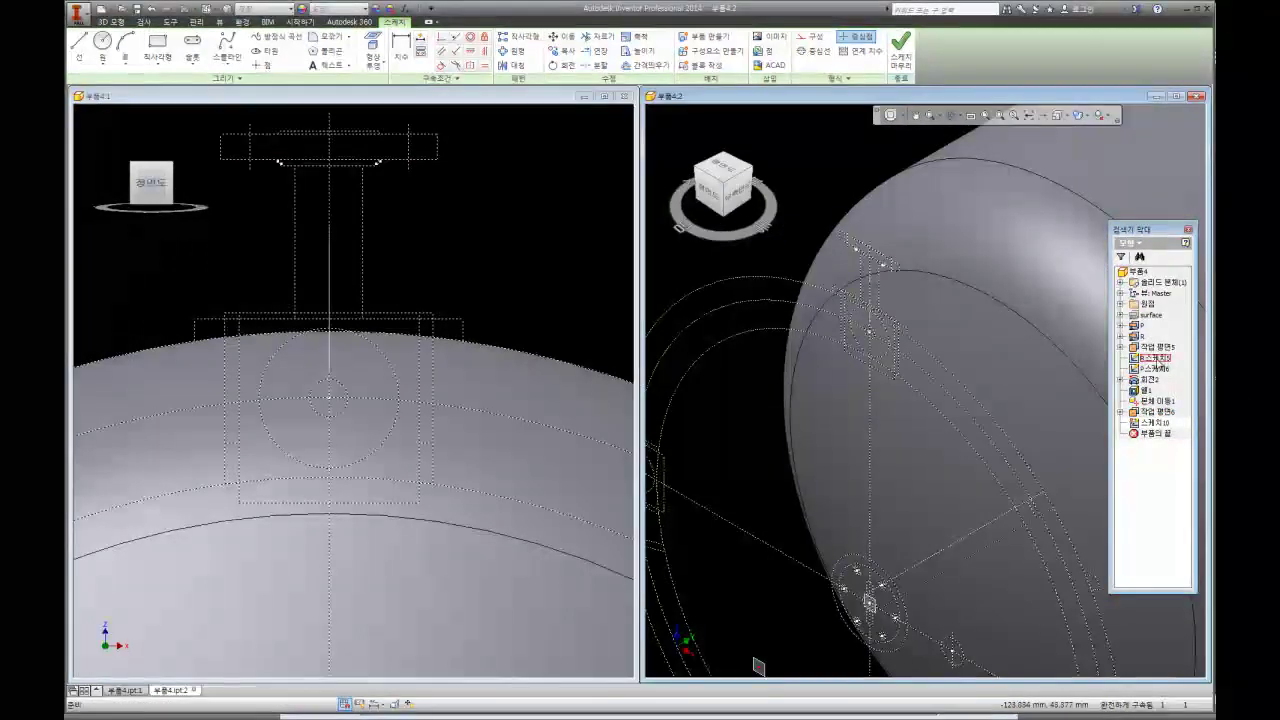
- Highlight P스케치5 and P스케치6 in the browser, orbiting and zooming to inspect the flange sketches
click(1152, 369)
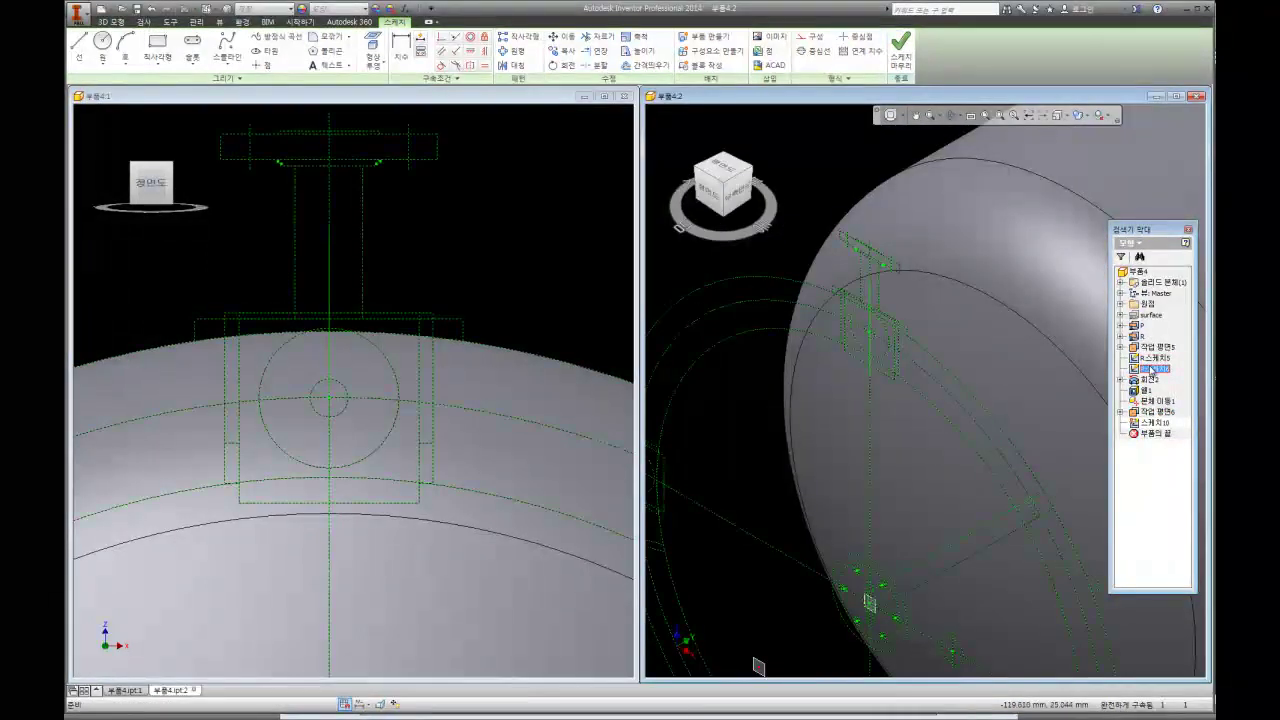
click(738, 417)
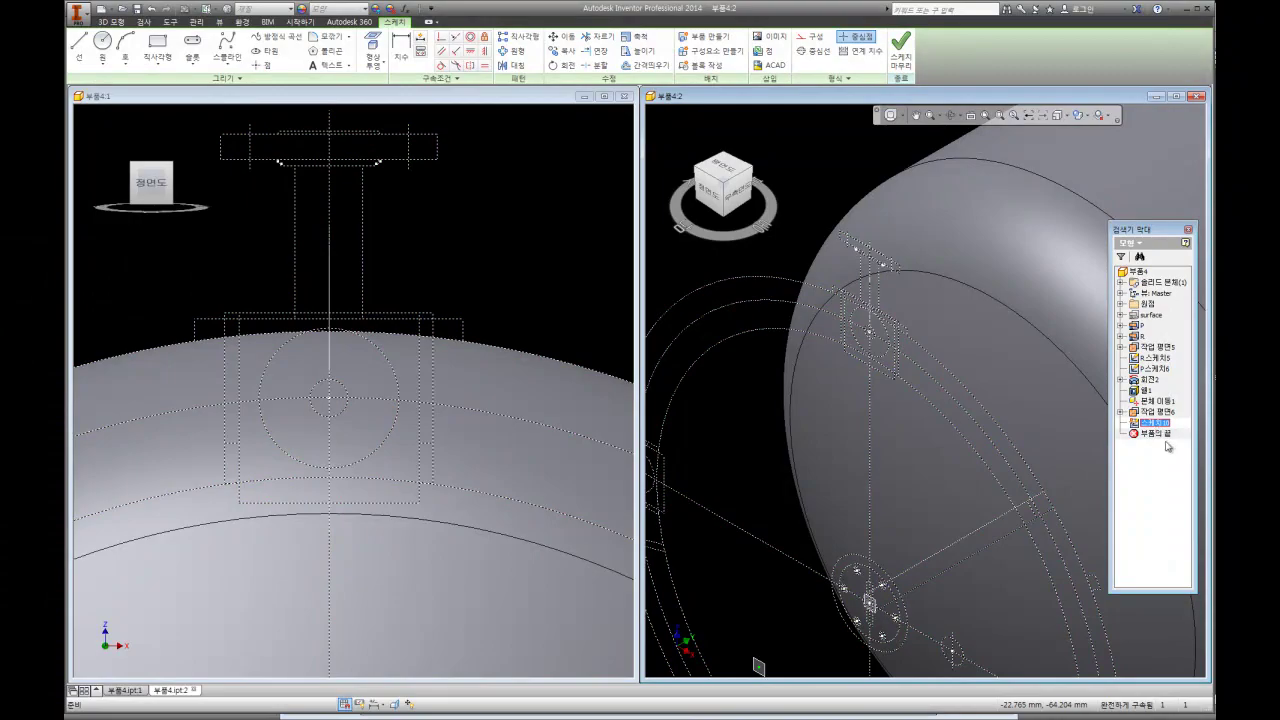
click(789, 265)
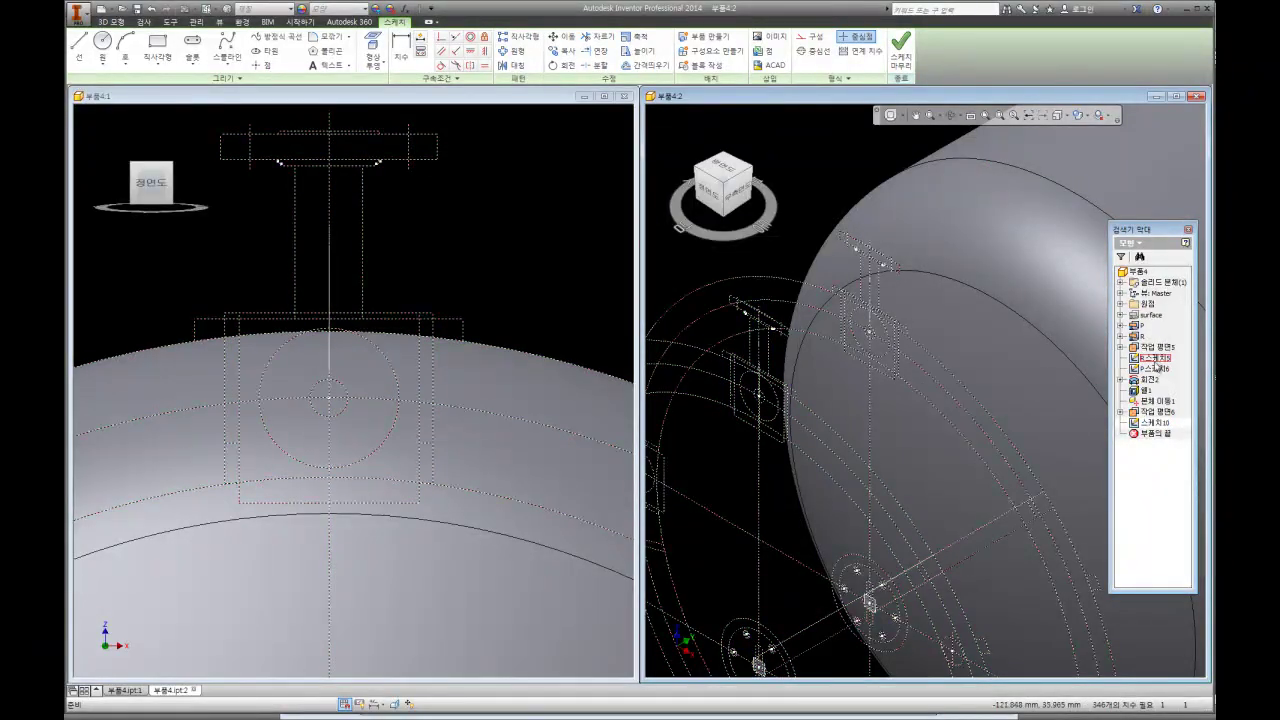
click(805, 262)
shift+middle_drag(769, 291, 900, 330)
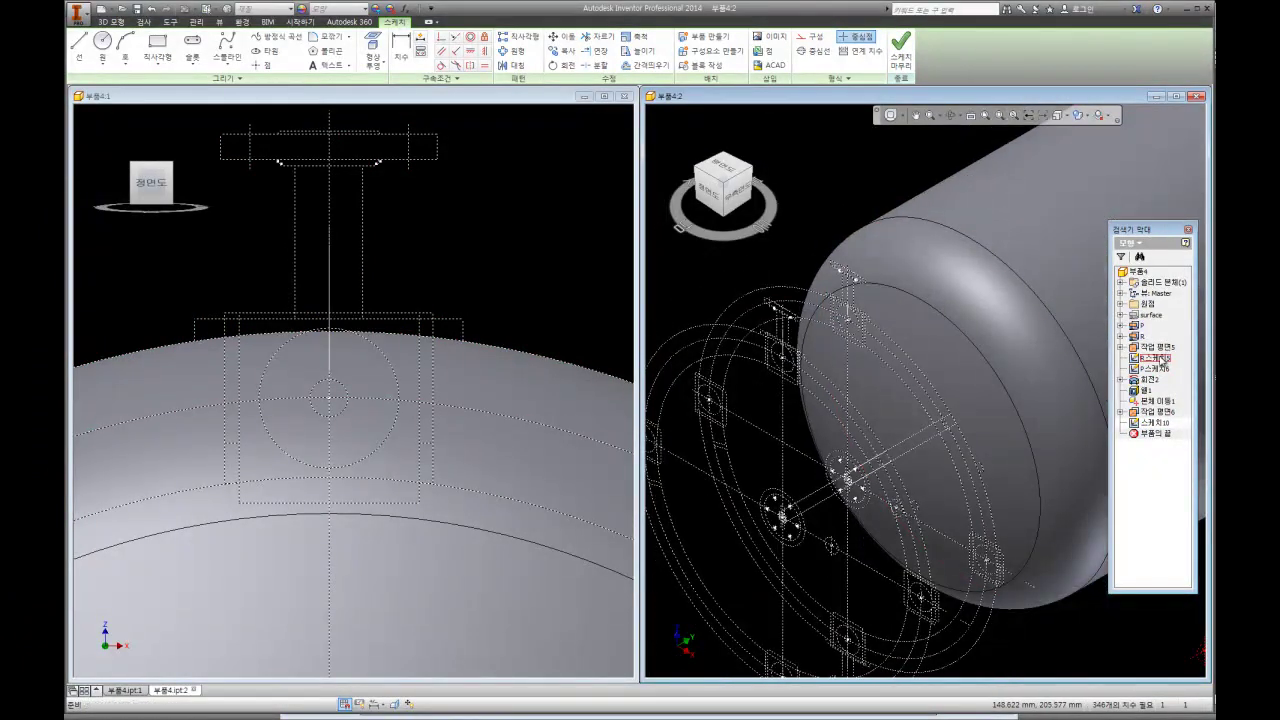
click(1156, 369)
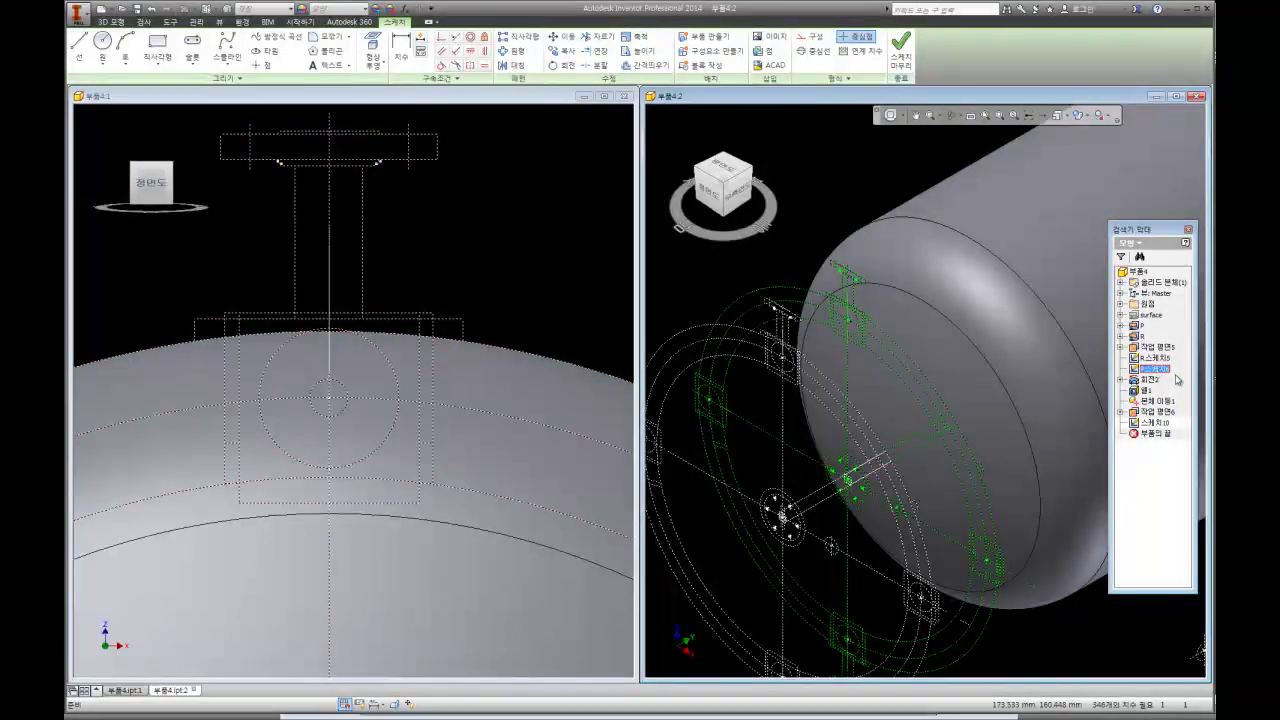
click(1183, 487)
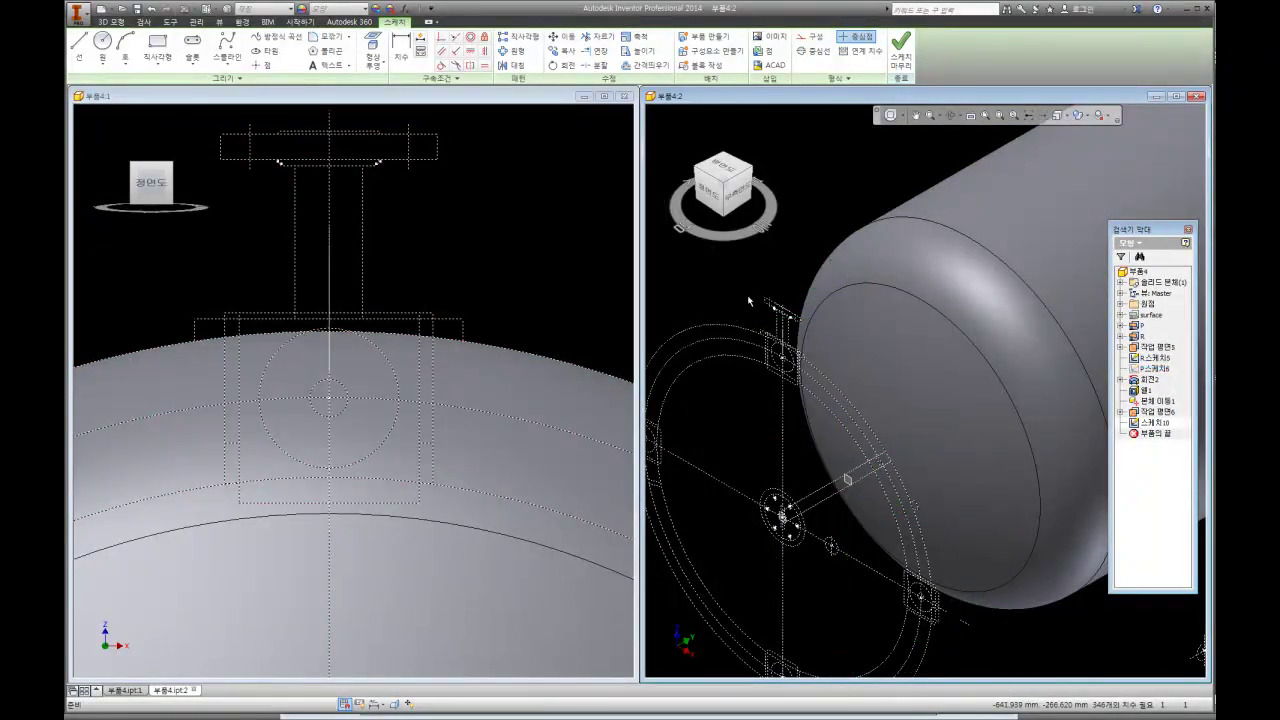
key(Home)
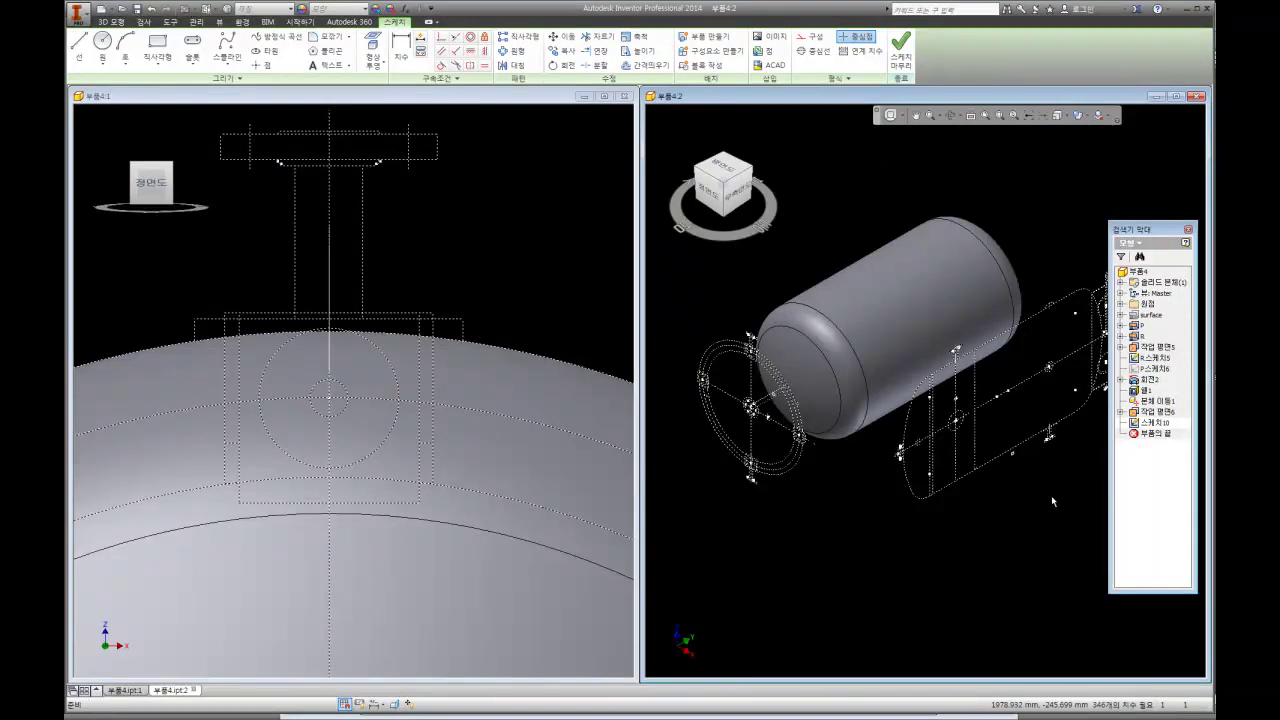
click(1148, 370)
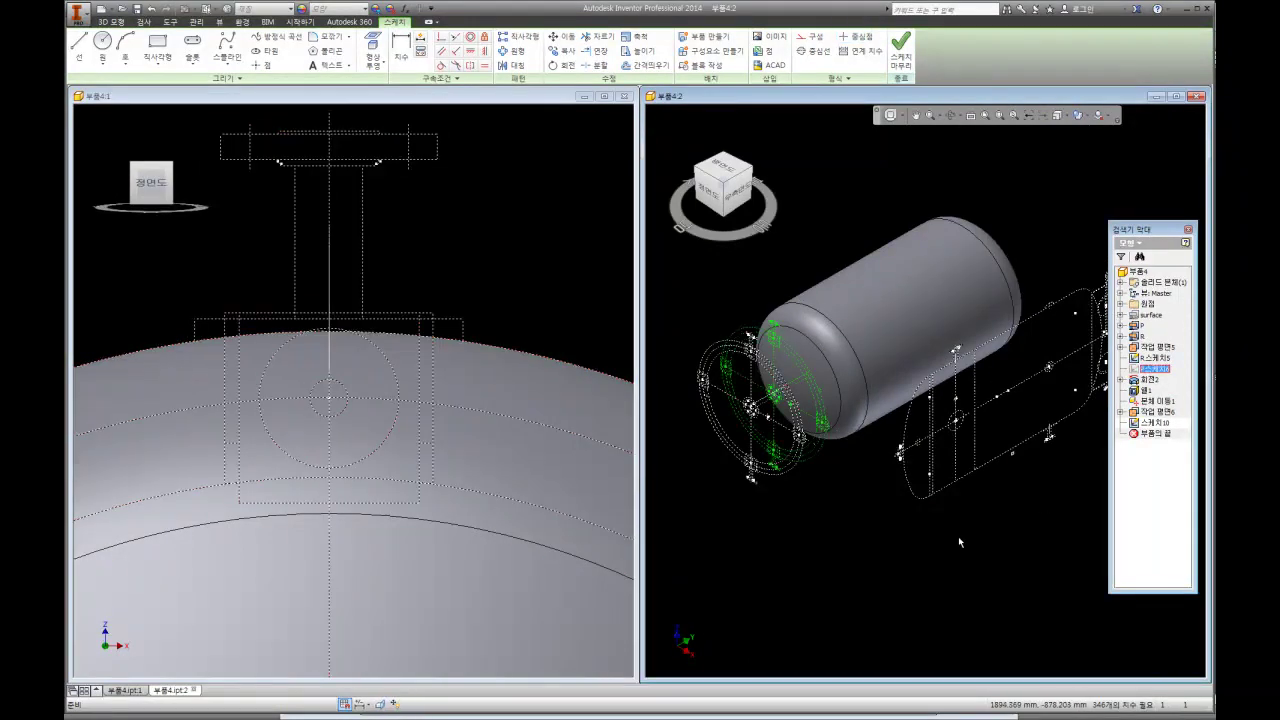
click(961, 562)
scroll(719, 376, up, 3)
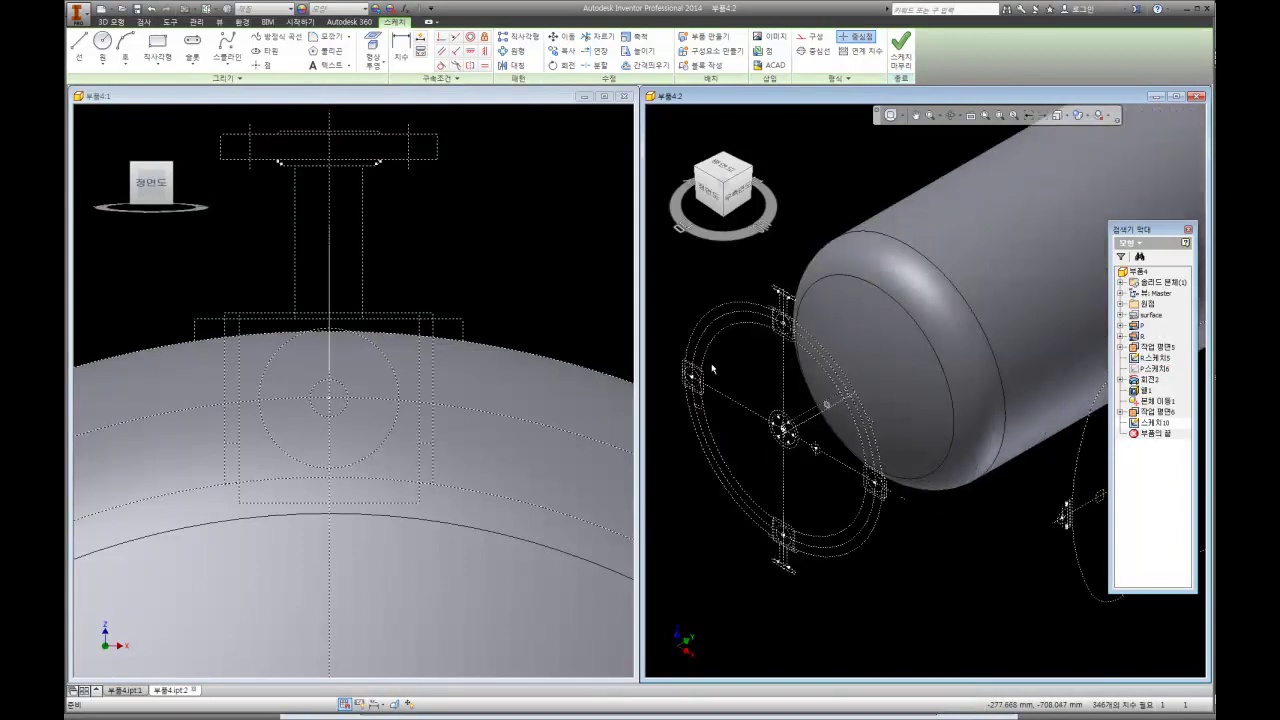
click(480, 257)
- Window-select the top nozzle's sketch geometry and inspect its line format
scroll(480, 258, down, 3)
scroll(480, 260, down, 2)
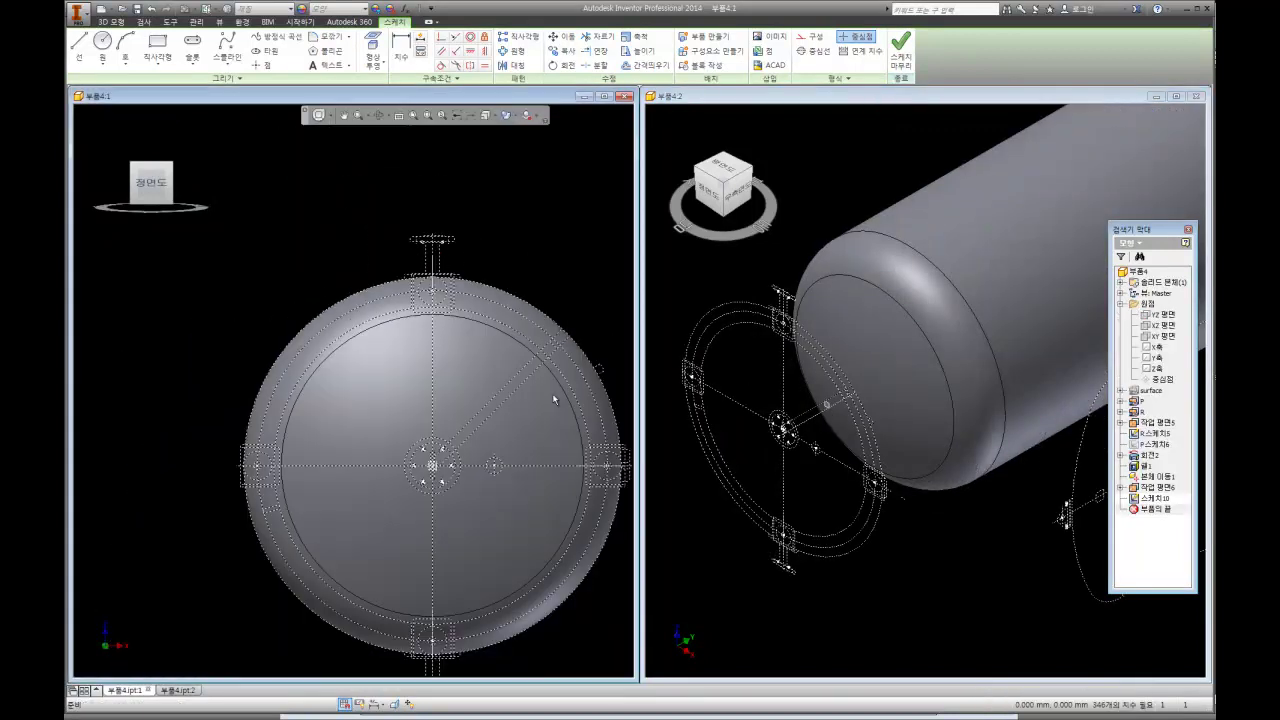
click(1063, 509)
click(563, 257)
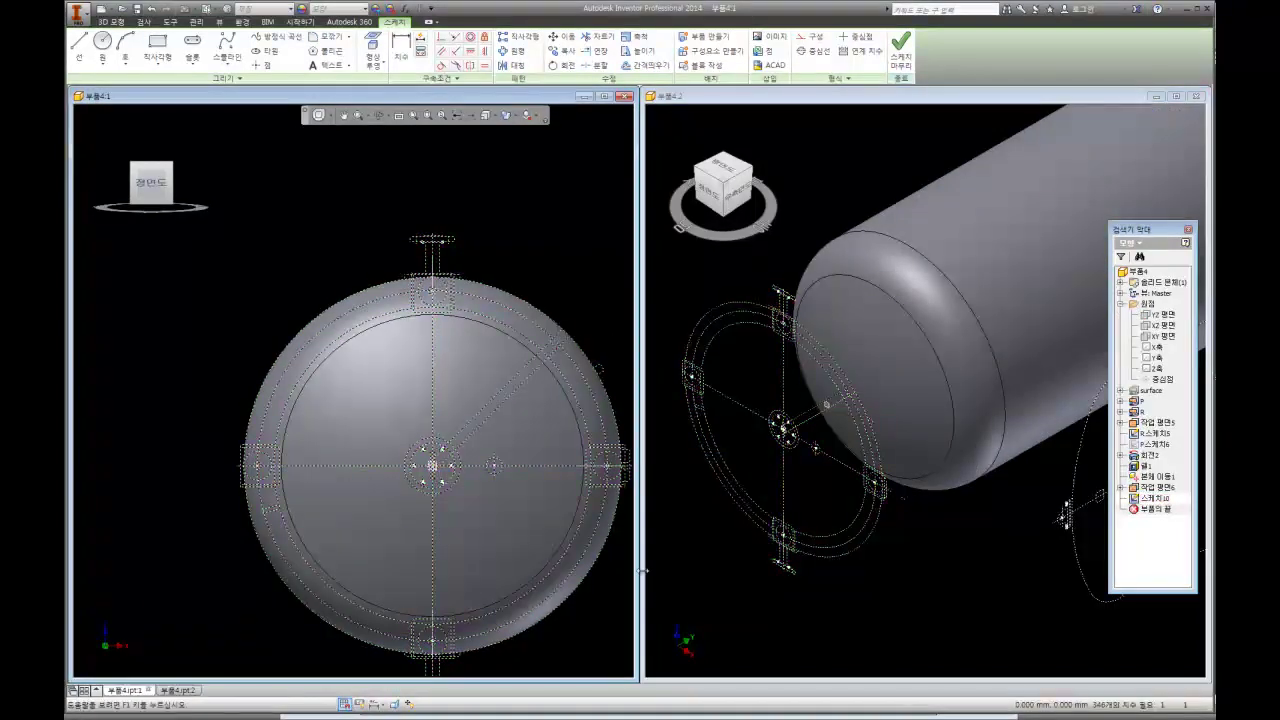
mouse_move(625, 597)
mouse_down()
mouse_move(510, 310)
mouse_move(516, 253)
mouse_up()
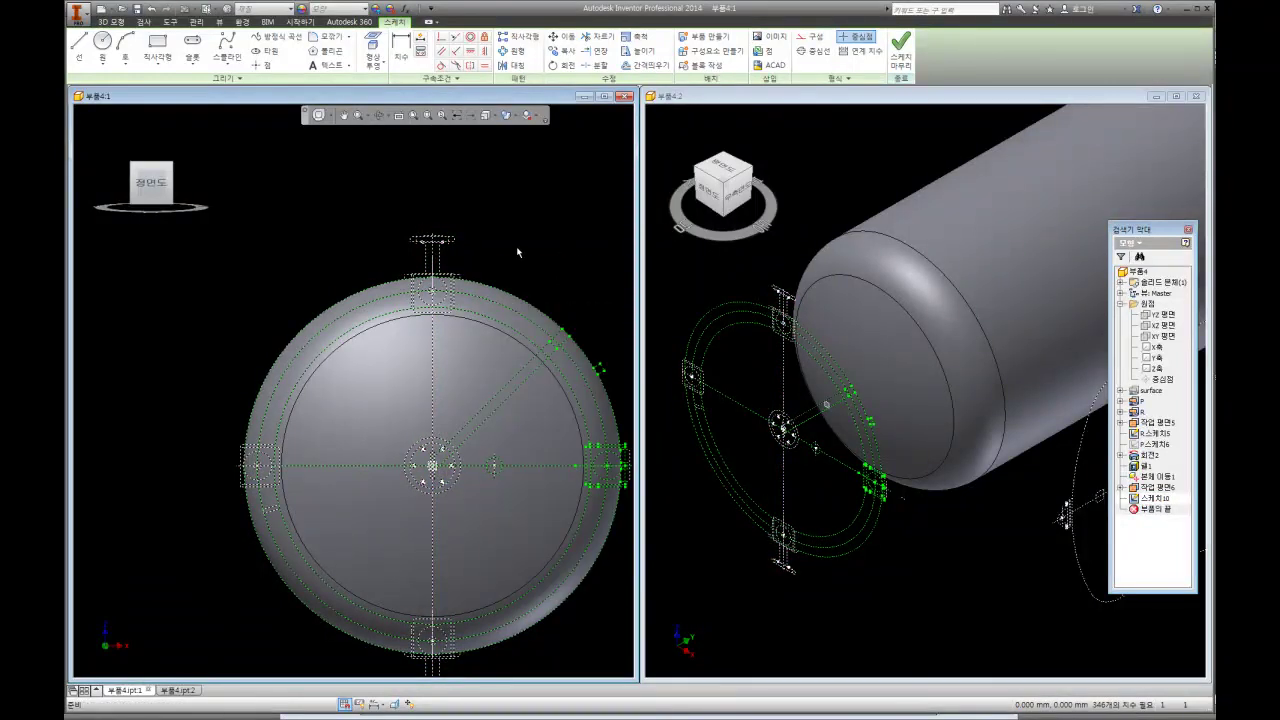
click(506, 266)
scroll(490, 270, up, 3)
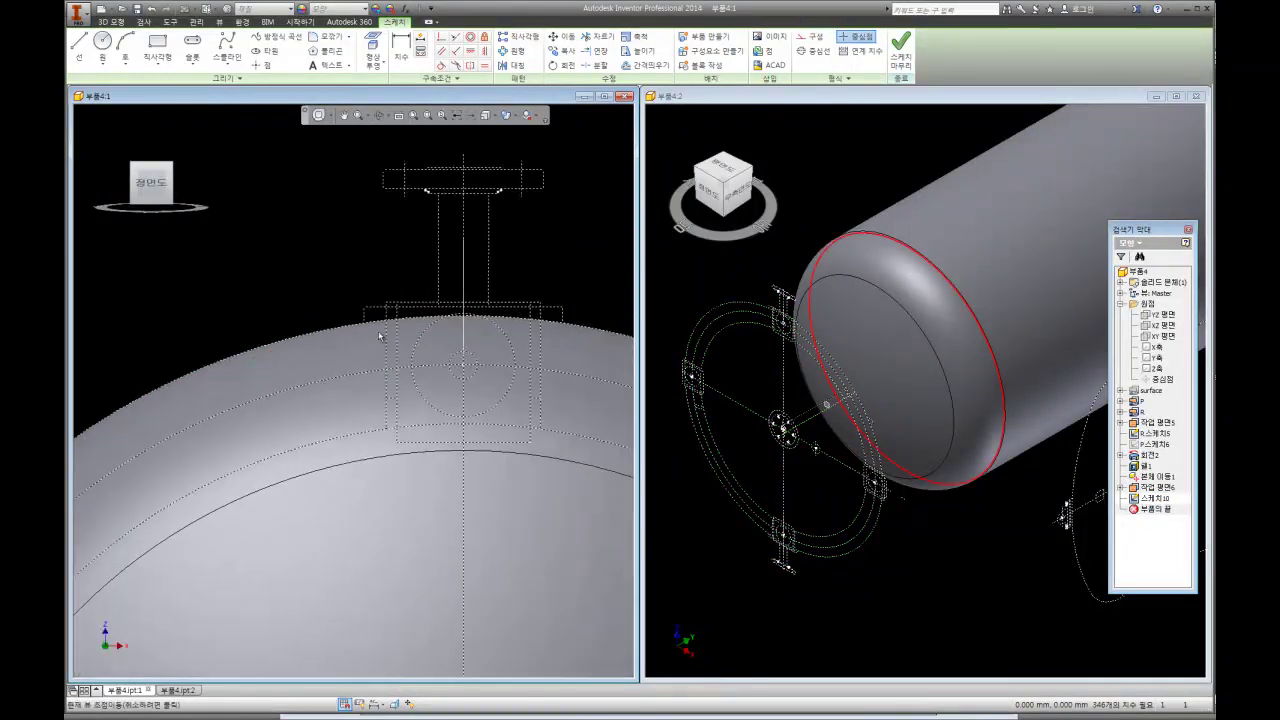
drag(337, 198, 566, 338)
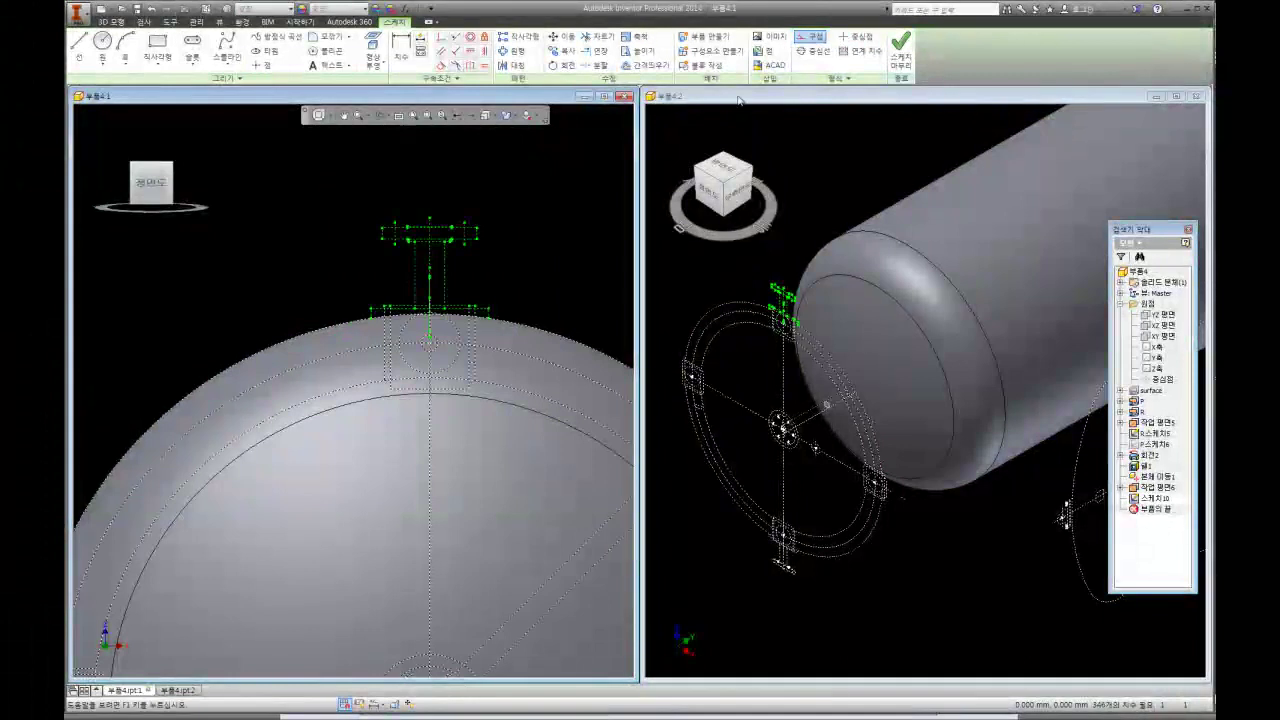
click(847, 80)
click(812, 44)
click(574, 206)
scroll(505, 320, up, 3)
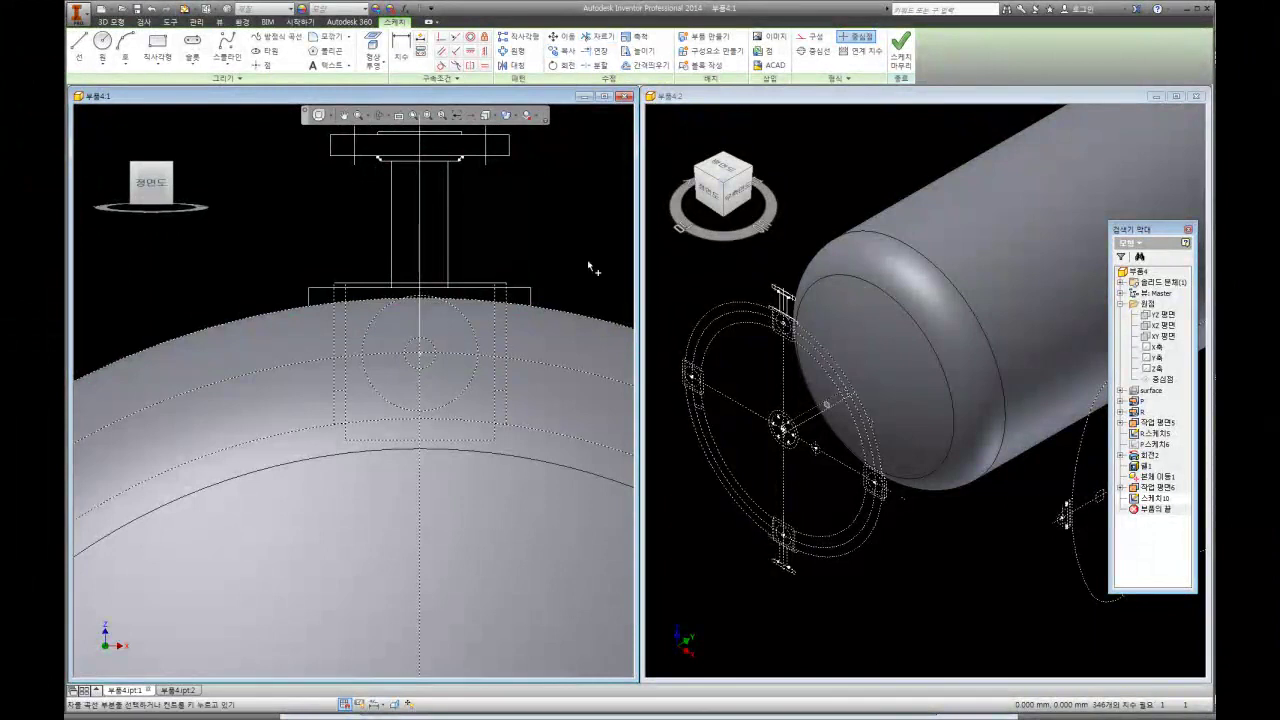
- Trim away part of the red shell circle around the top nozzle
key(x)
click(487, 356)
key(Escape)
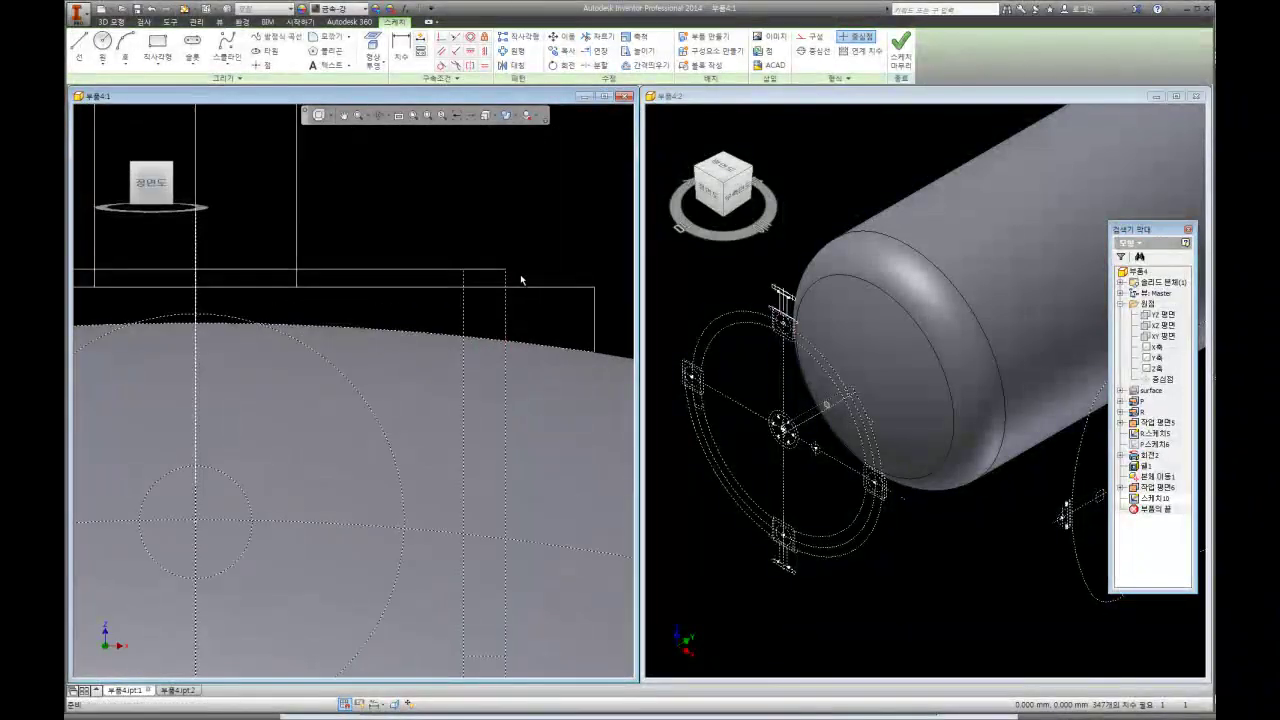
scroll(486, 229, up, 3)
scroll(400, 286, up, 2)
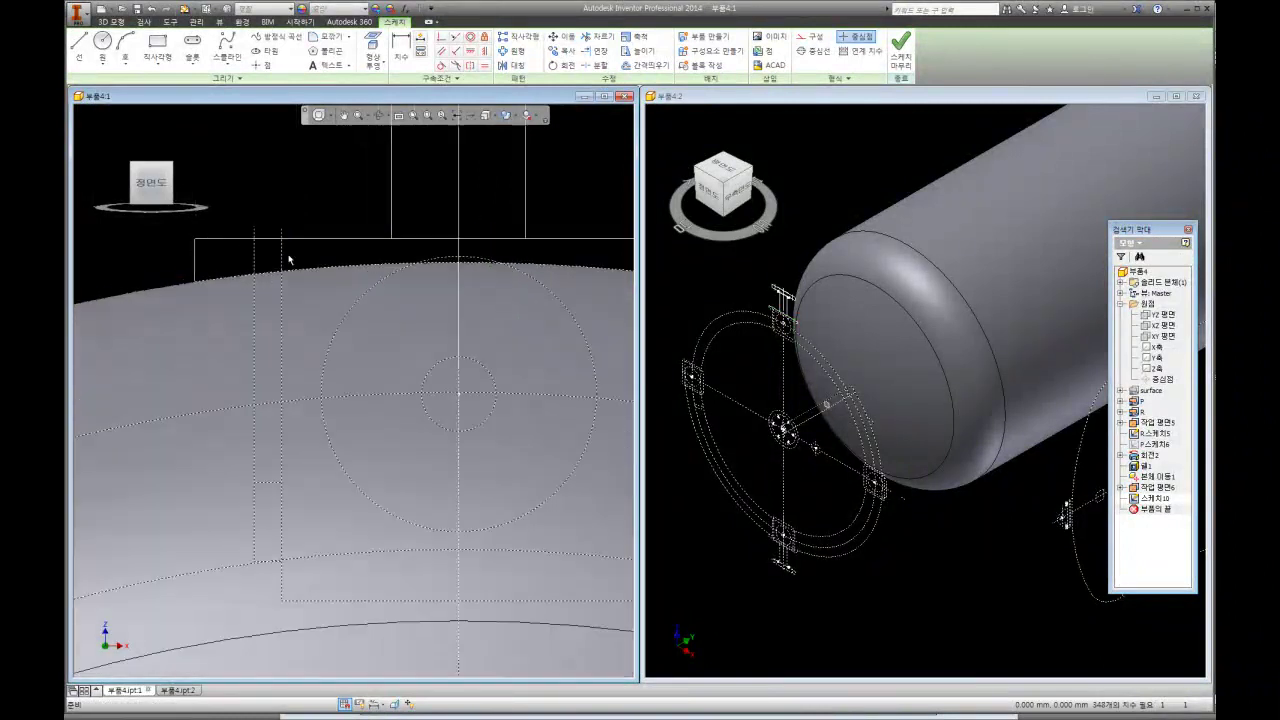
scroll(297, 234, up, 3)
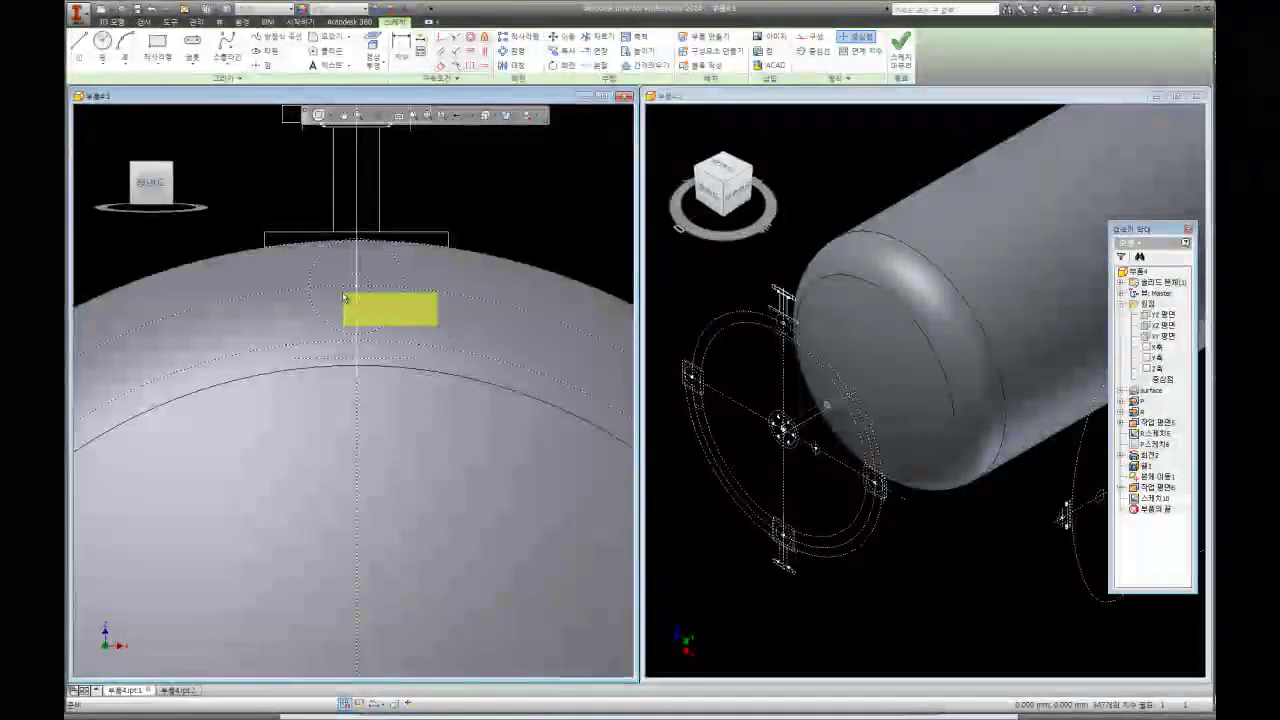
- Delete the selected geometry and all head sketch geometry across the vessel head
key(Delete)
scroll(376, 219, up, 5)
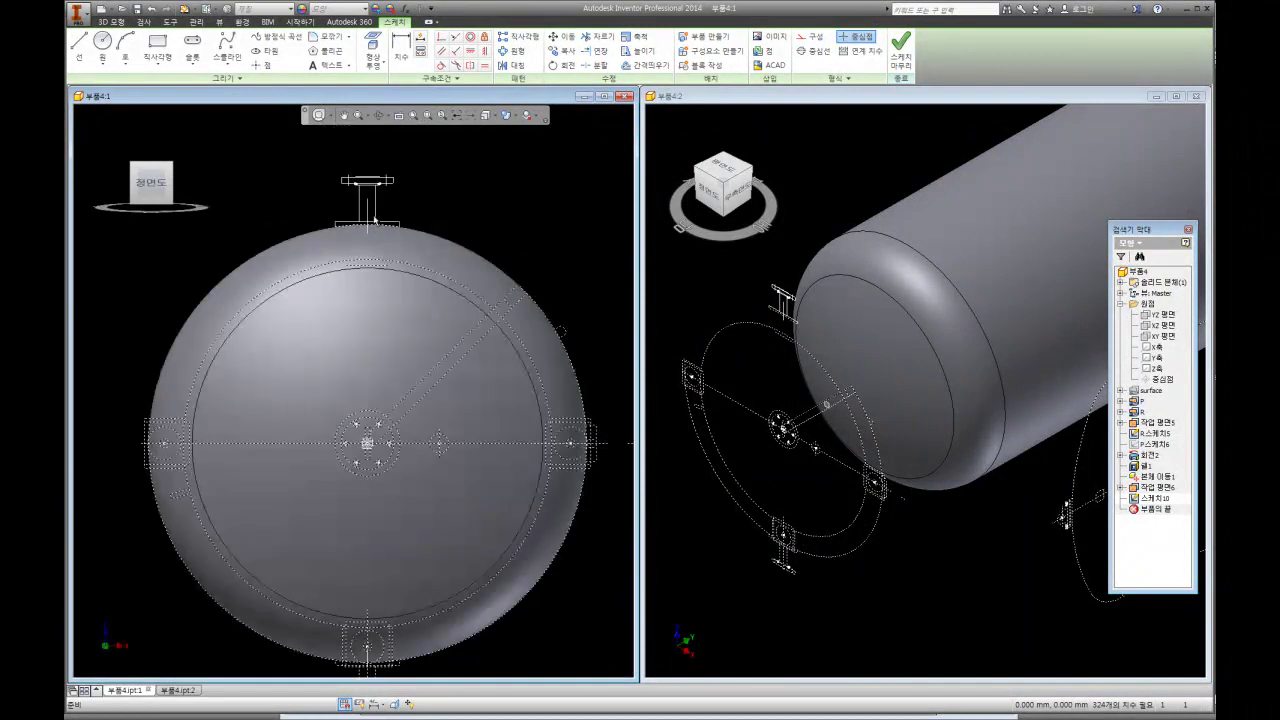
scroll(413, 264, up, 2)
drag(531, 551, 236, 274)
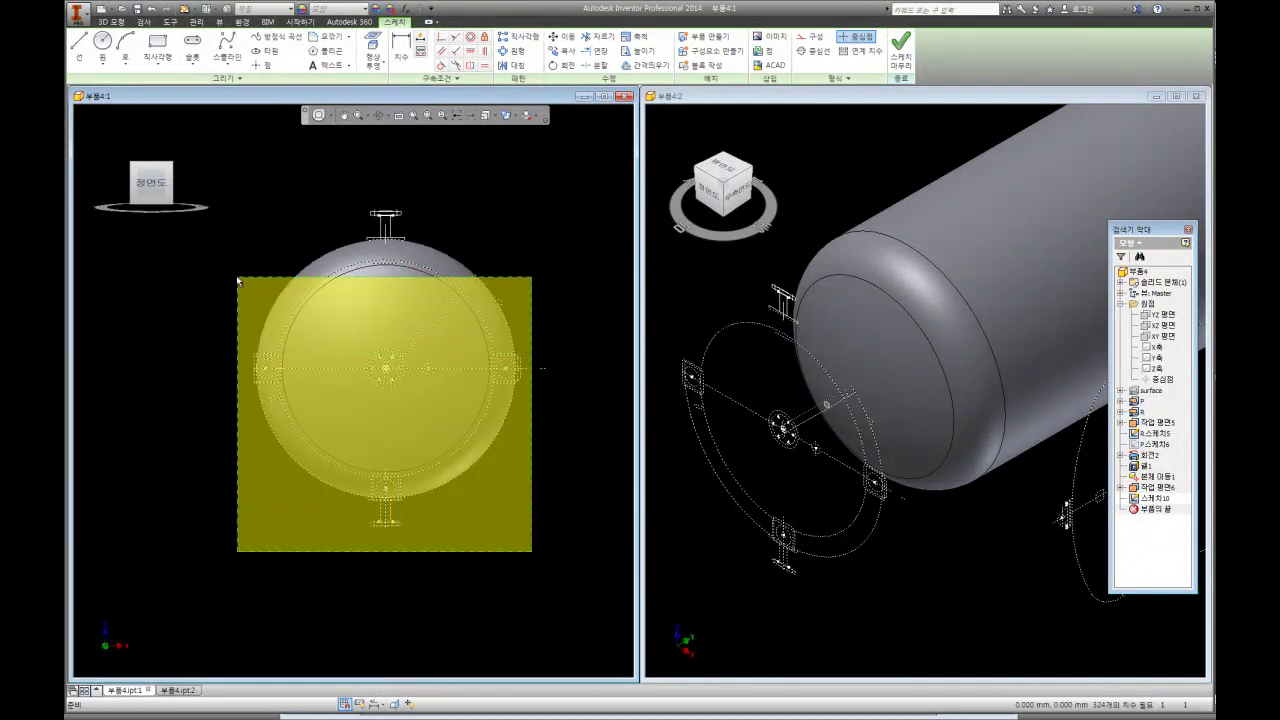
key(Delete)
- Select the top nozzle sketch geometry and change its line format
scroll(390, 240, down, 5)
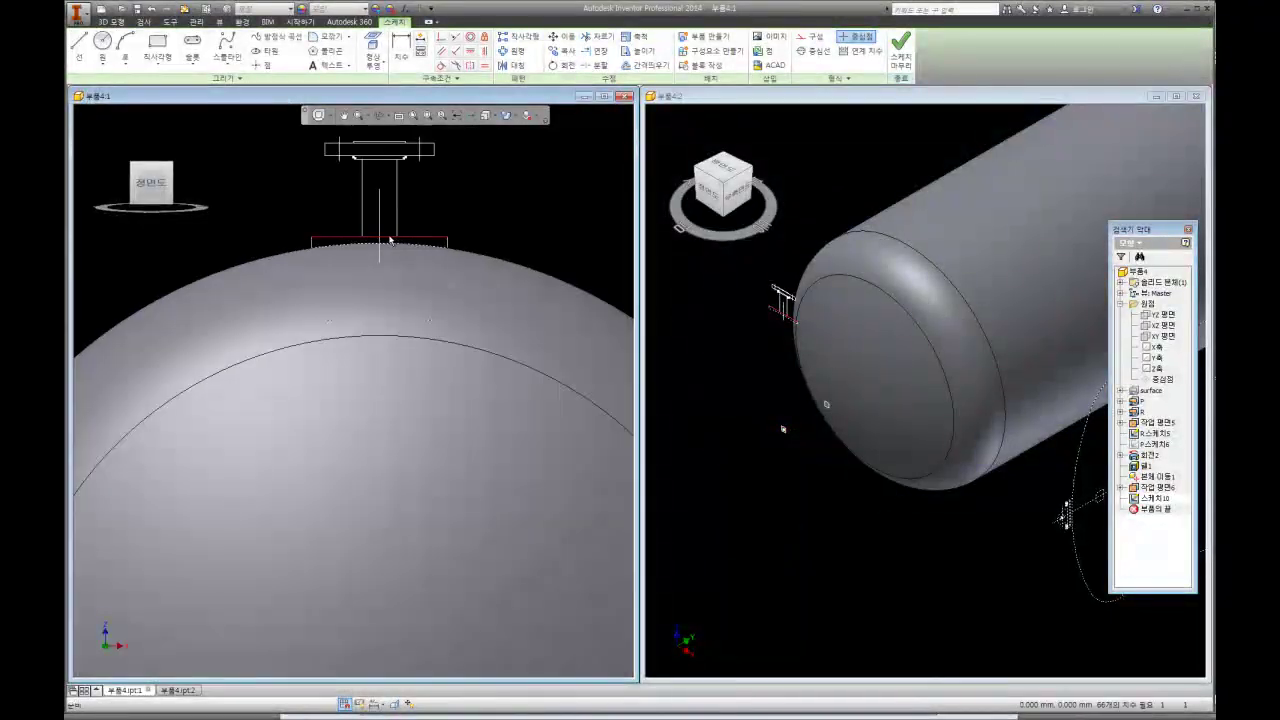
middle_drag(395, 238, 410, 308)
drag(314, 177, 560, 354)
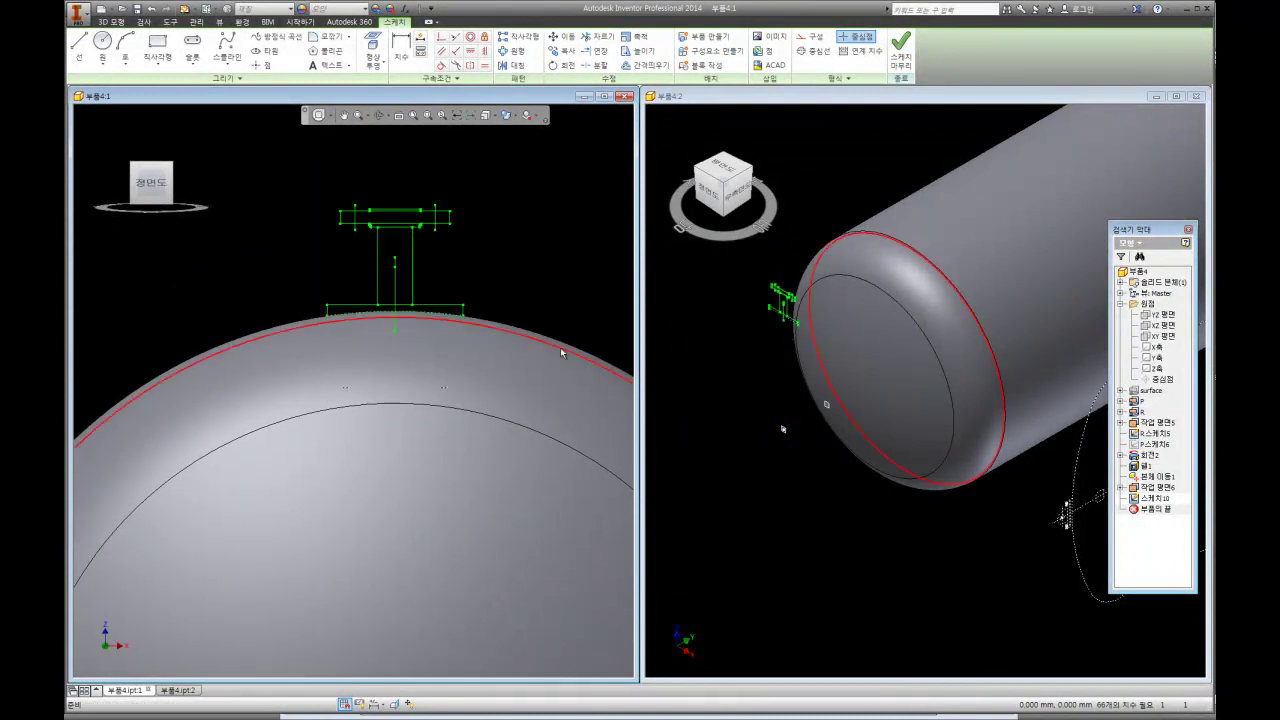
click(815, 40)
click(400, 266)
scroll(397, 251, down, 2)
middle_drag(397, 251, 404, 276)
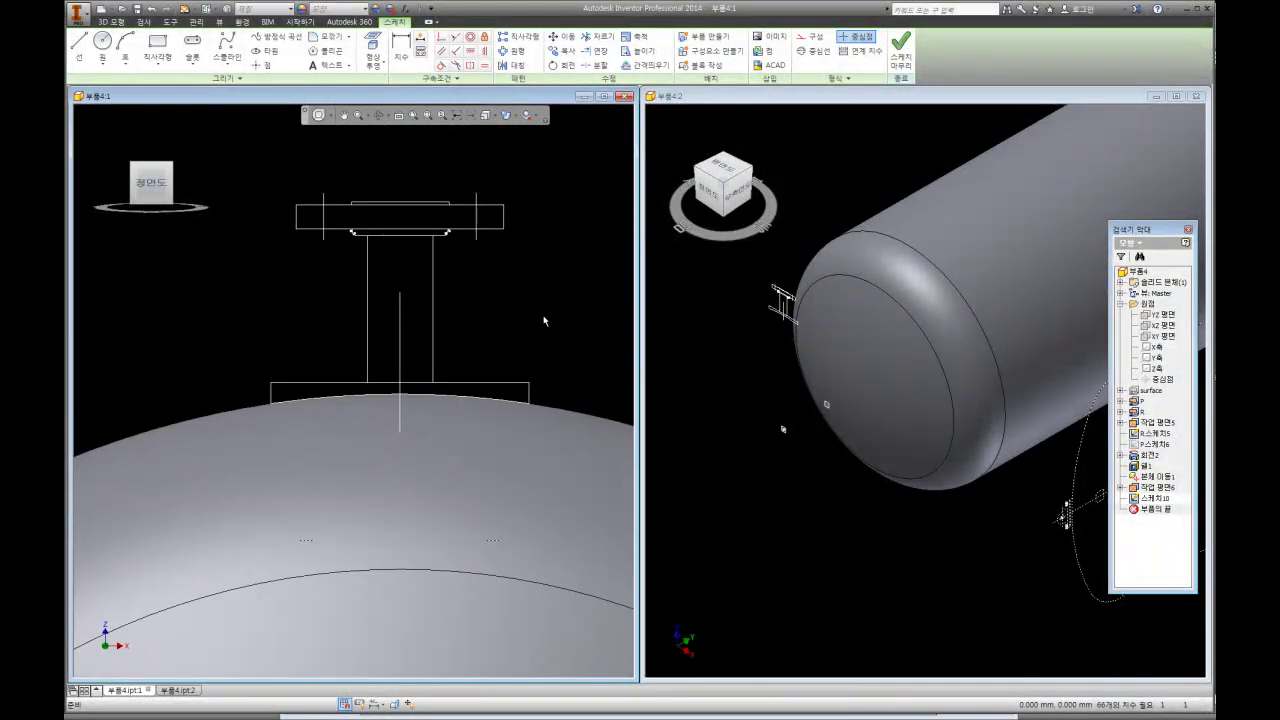
- Trim and extend the vertical lines at the flange ends
click(597, 36)
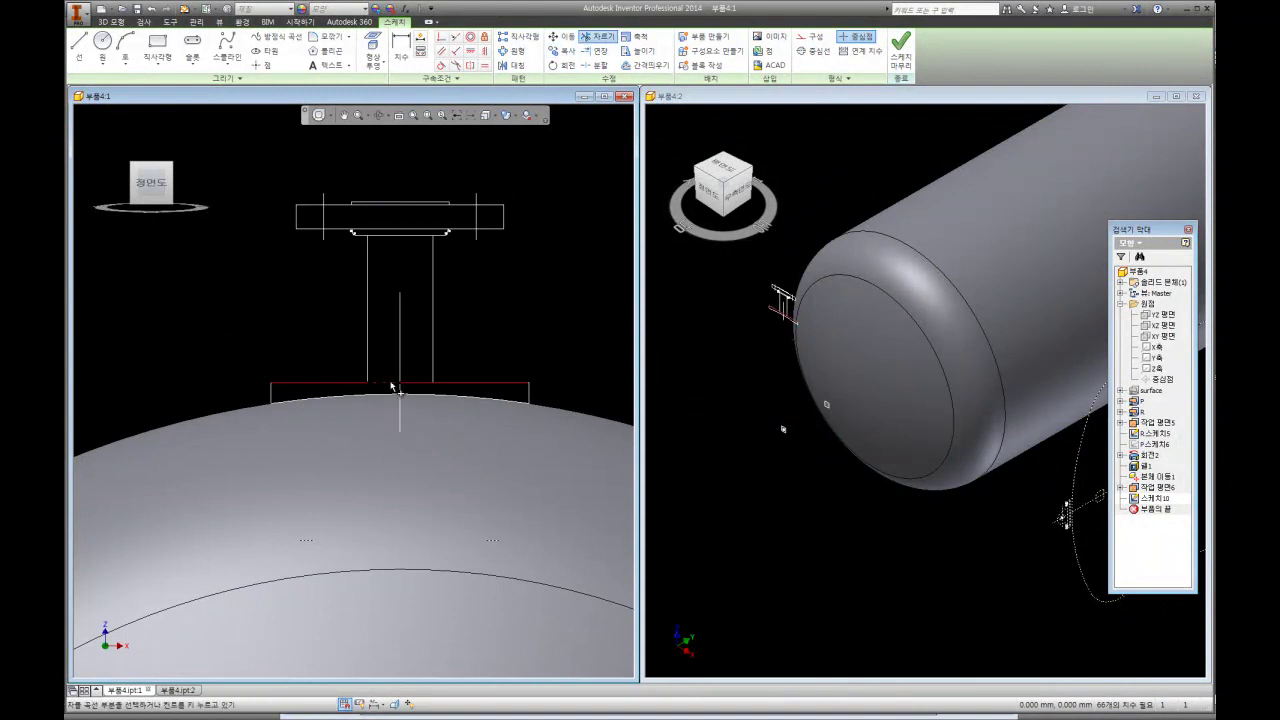
click(593, 50)
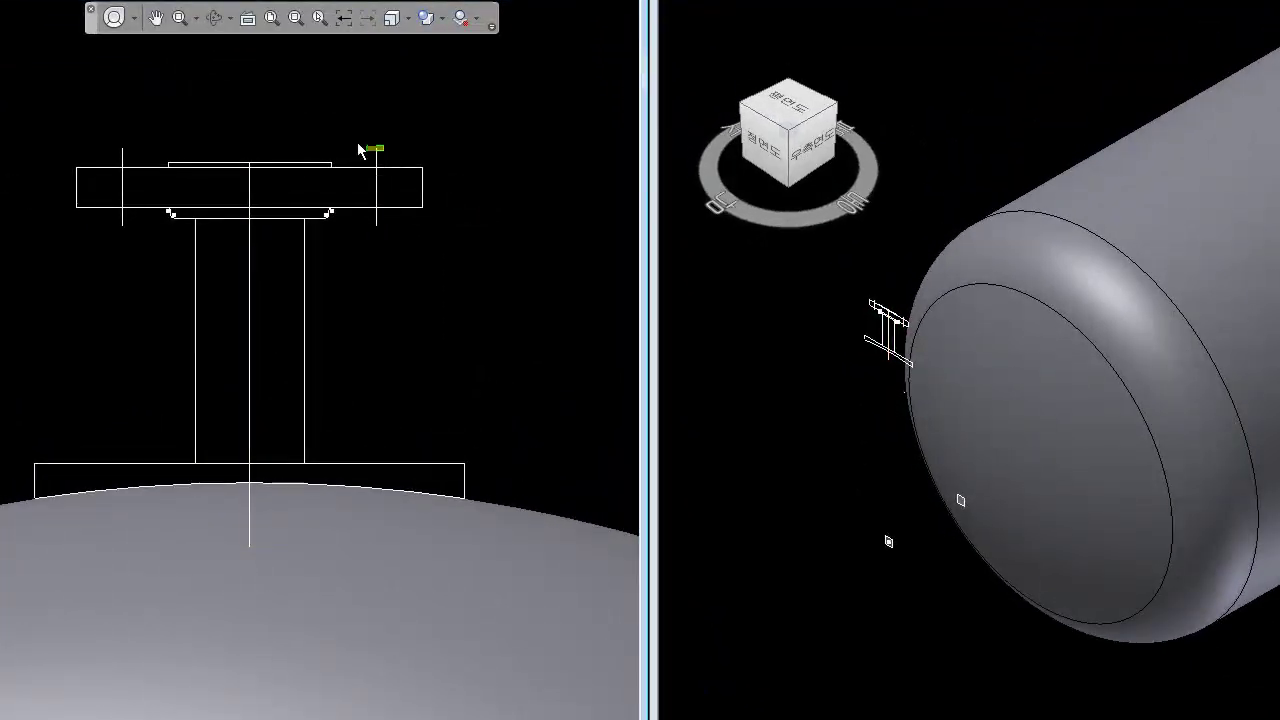
click(384, 152)
click(119, 77)
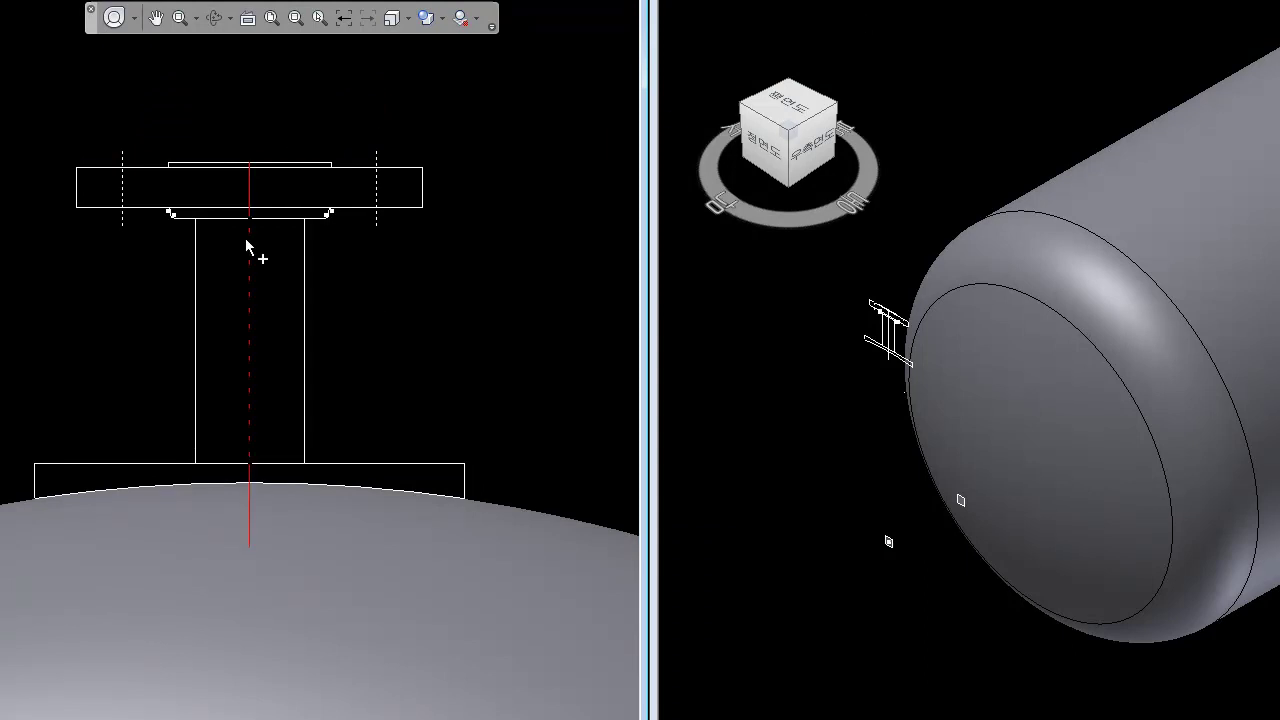
scroll(250, 235, up, 3)
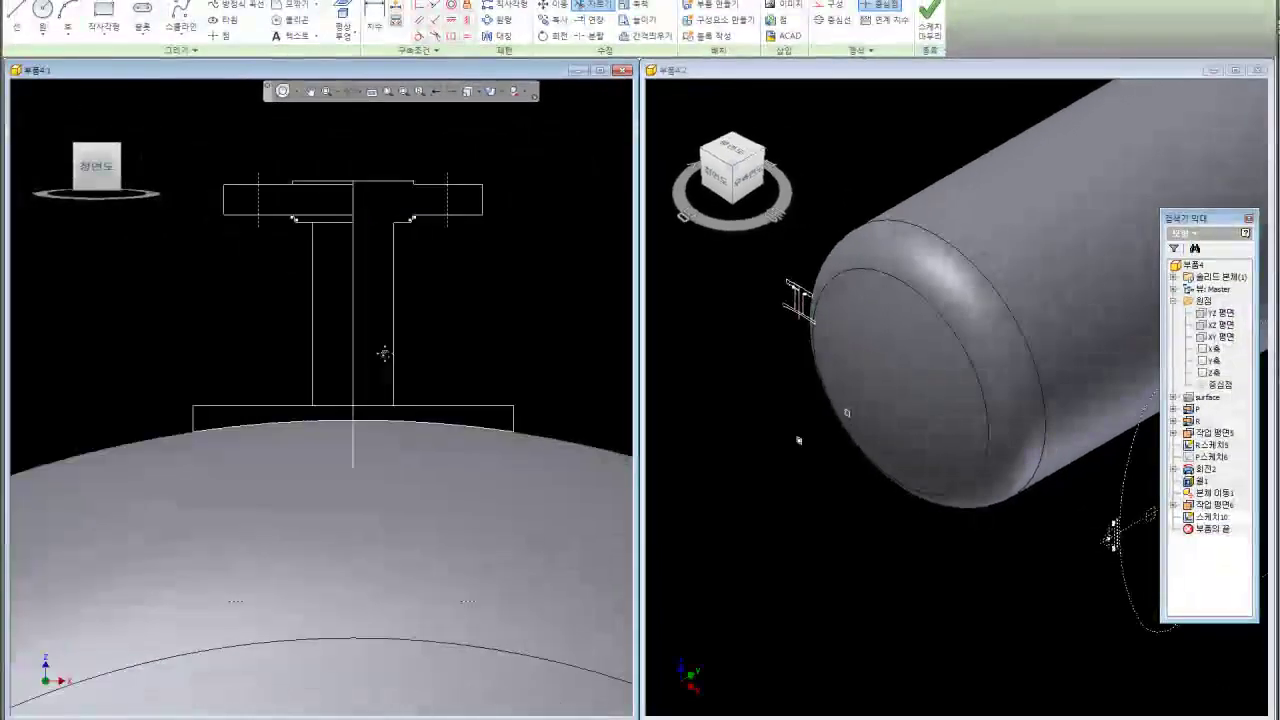
middle_drag(384, 354, 370, 330)
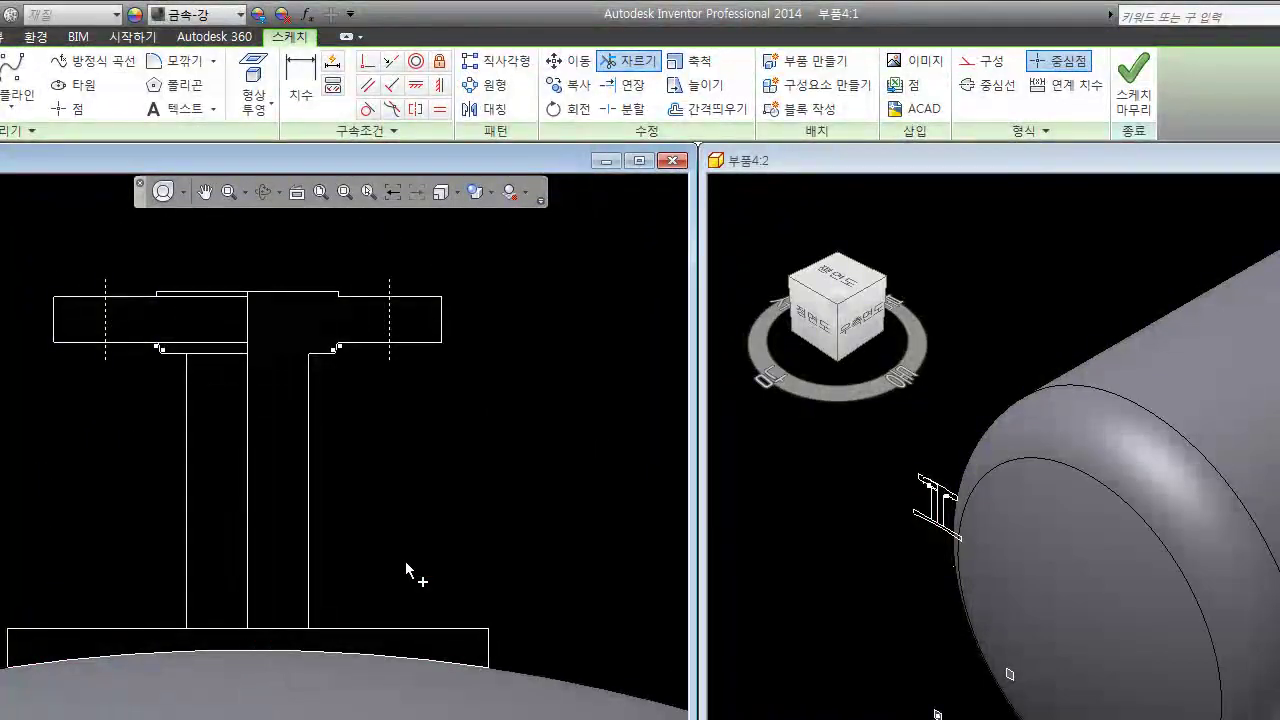
key(Escape)
- Split the nozzle lines and make the left half of flange and pipe construction geometry
middle_drag(483, 456, 513, 490)
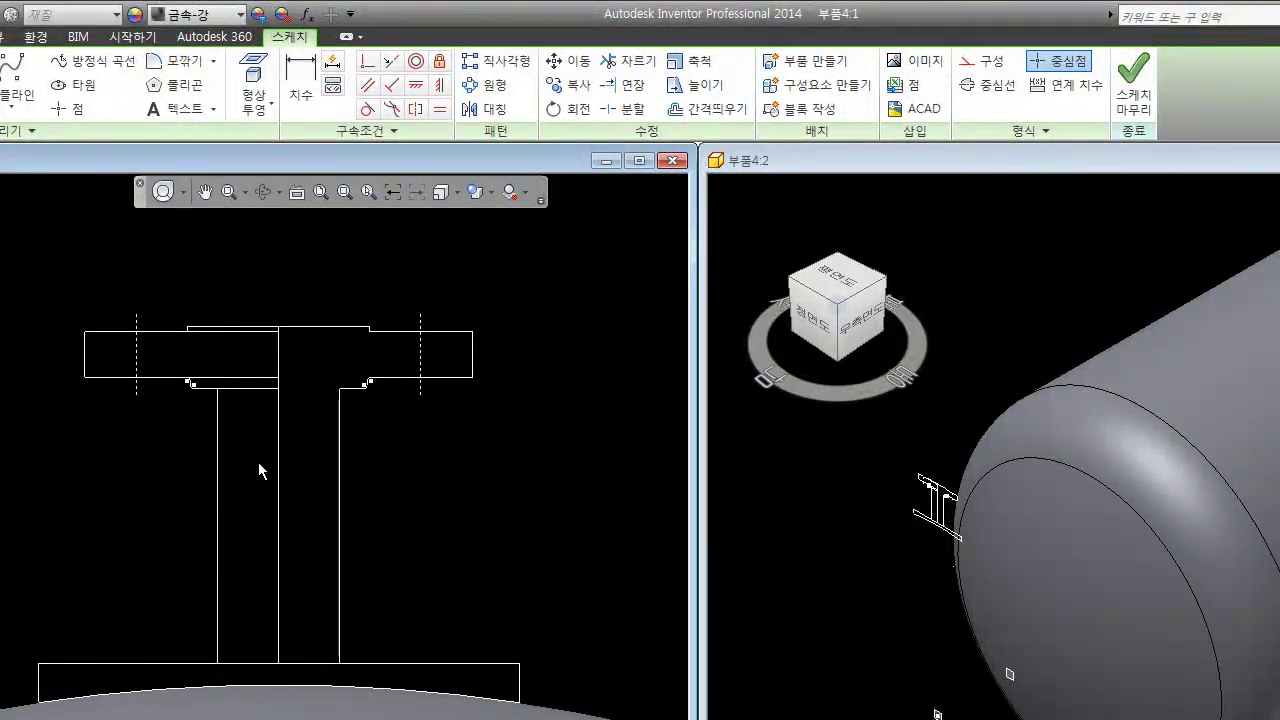
drag(258, 462, 66, 294)
click(392, 271)
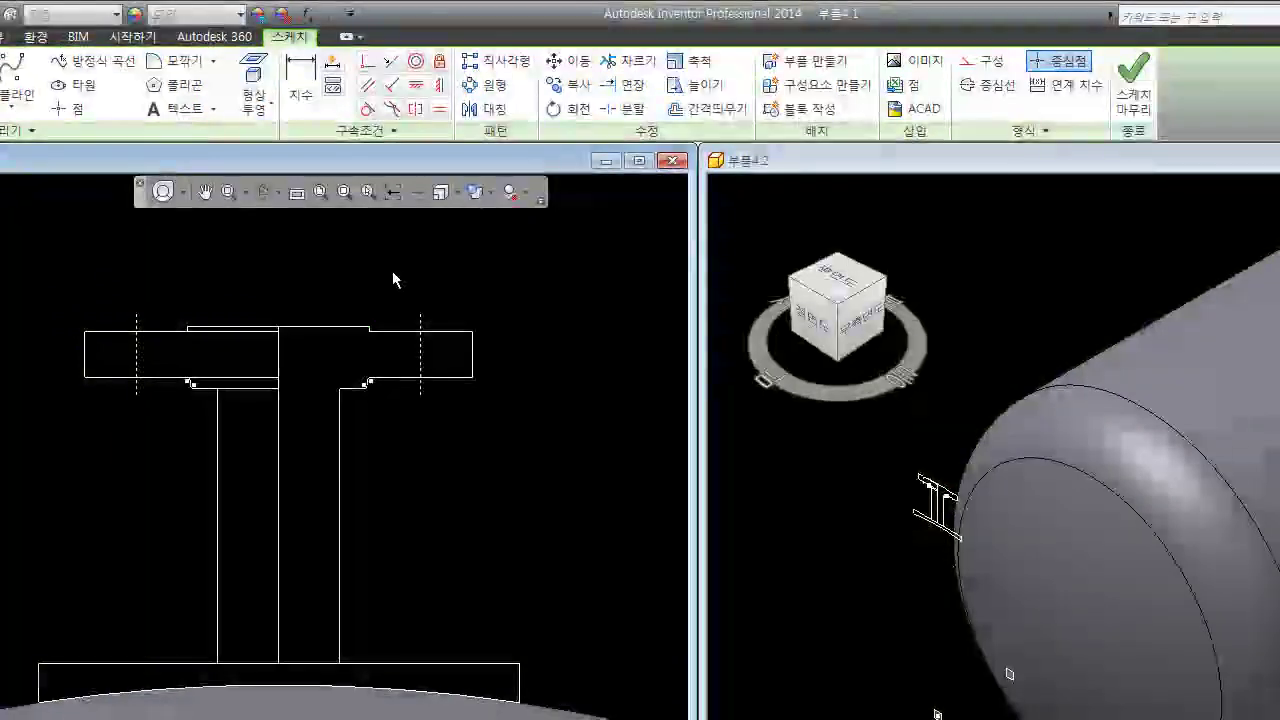
middle_drag(392, 271, 411, 307)
click(627, 108)
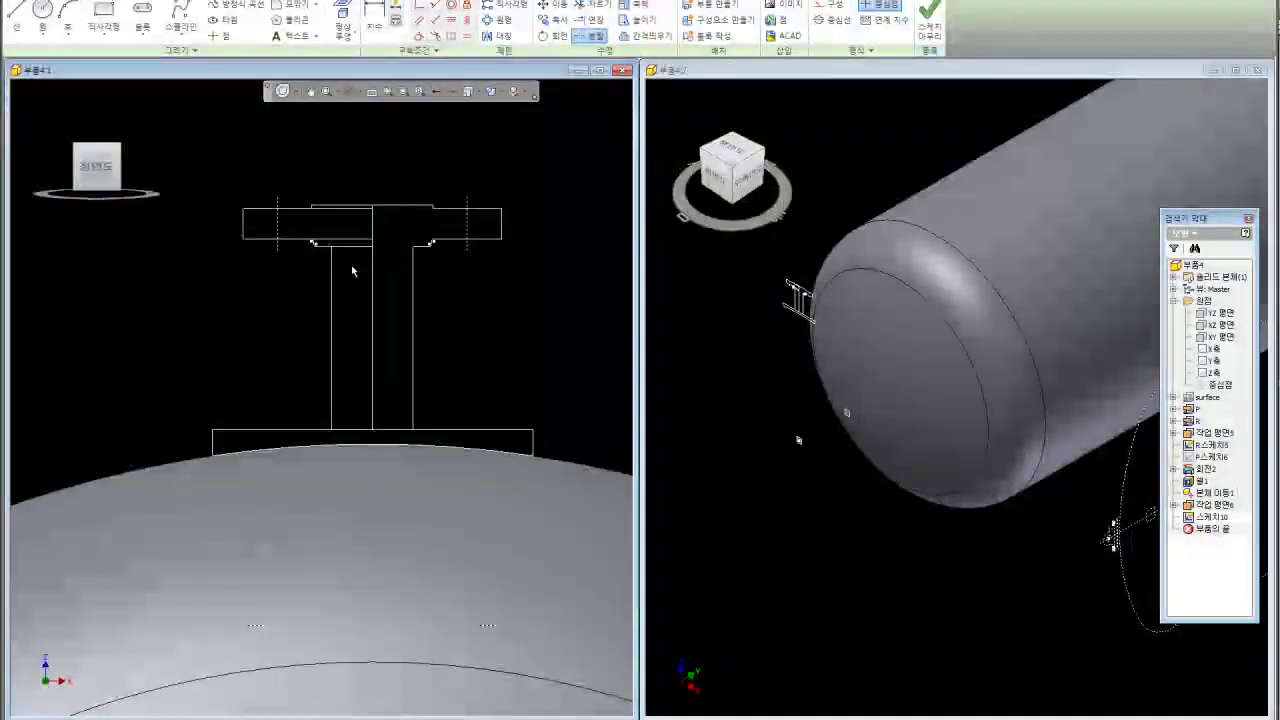
drag(352, 280, 252, 176)
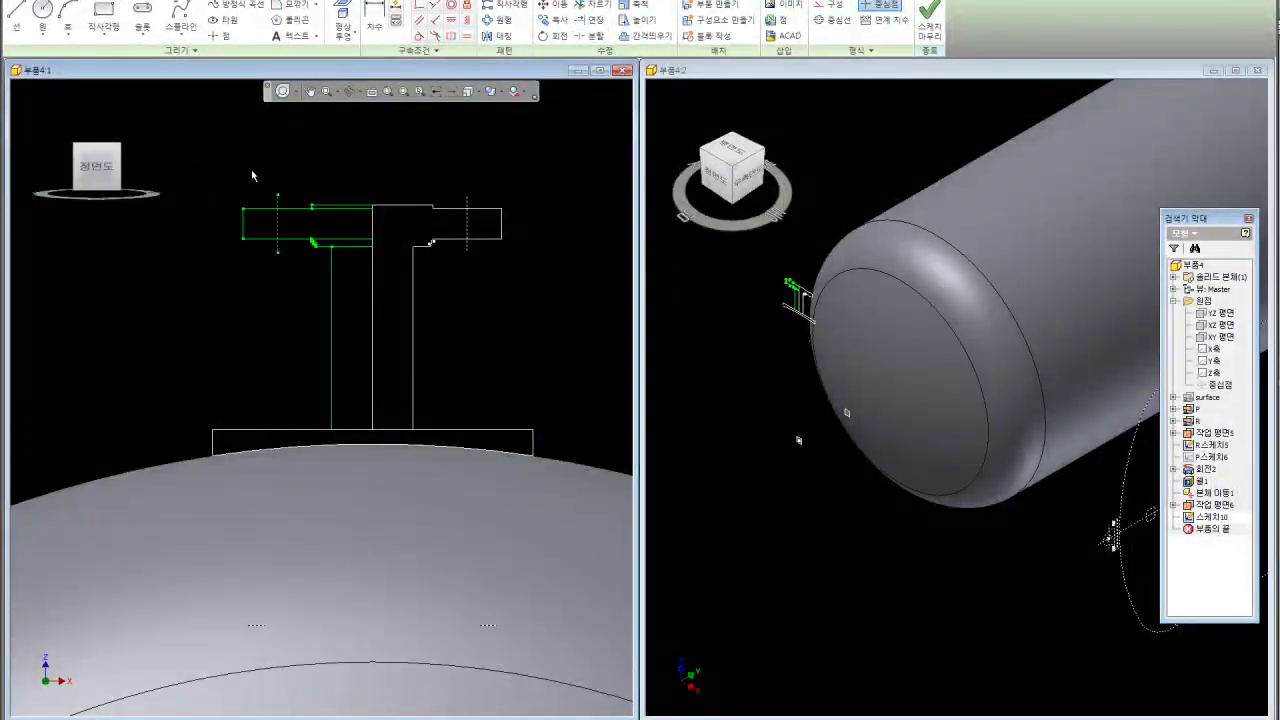
click(828, 5)
scroll(356, 211, down, 3)
scroll(411, 202, down, 5)
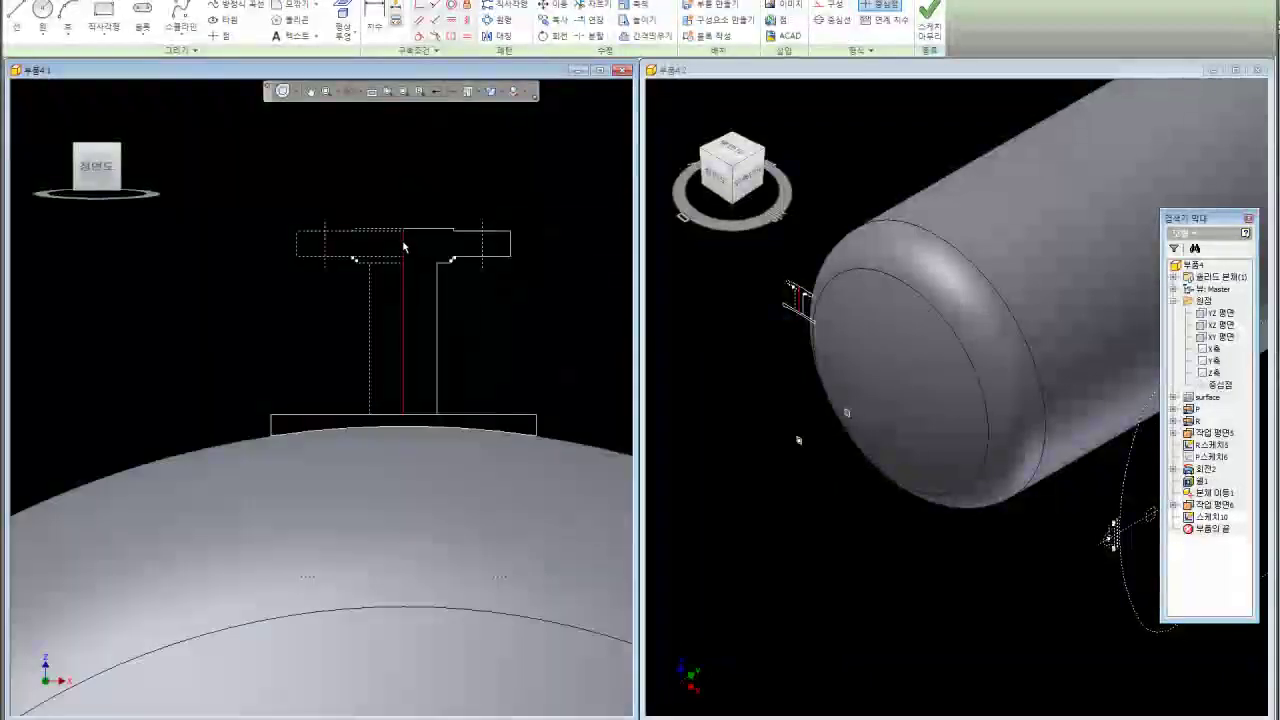
- Finish Sketch10 and orbit the view around the vessel end
click(936, 38)
scroll(463, 326, down, 3)
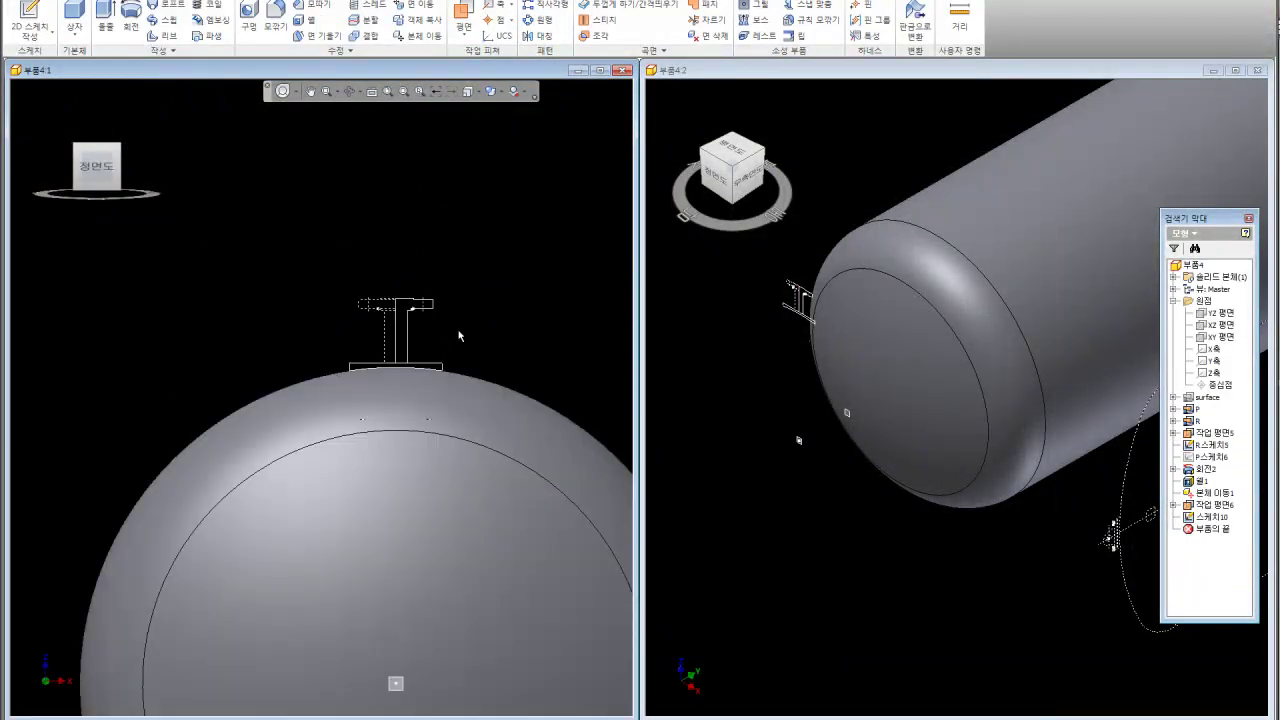
click(806, 444)
shift+middle_drag(806, 444, 707, 299)
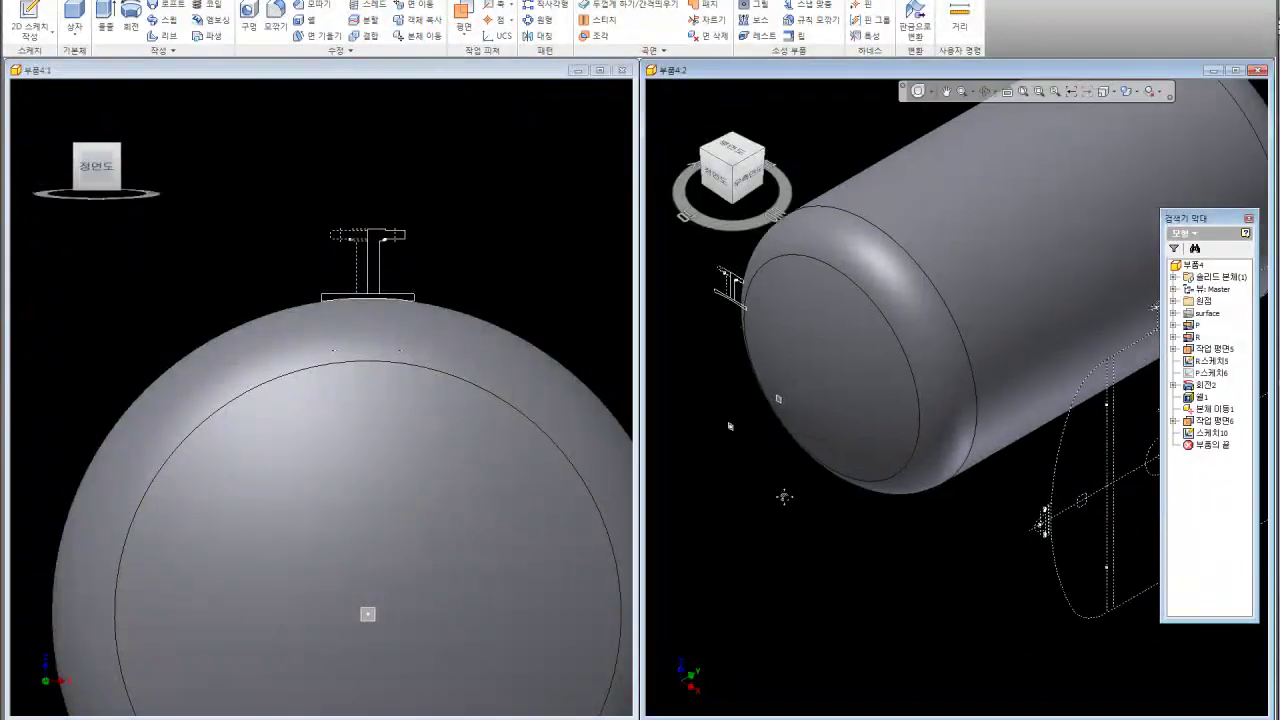
scroll(709, 303, up, 1)
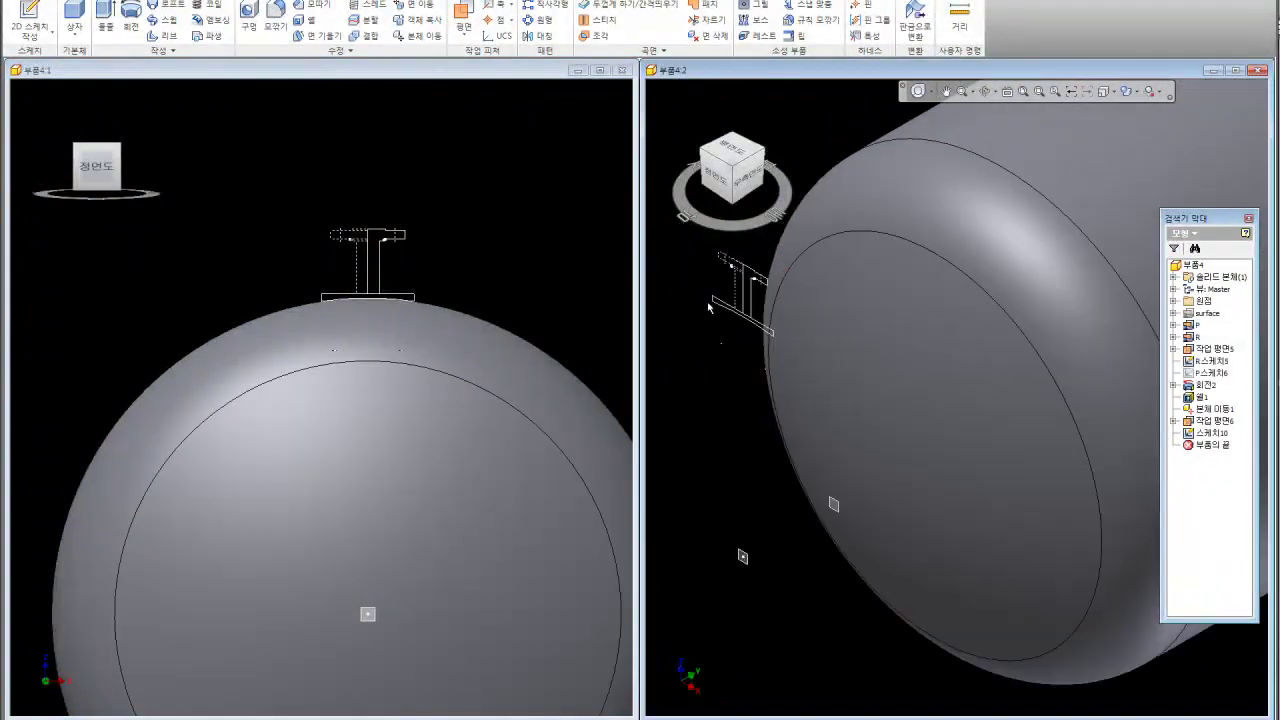
scroll(711, 308, up, 1)
- Extrude the pad profile and set the extrusion distance to 6 mm
click(113, 26)
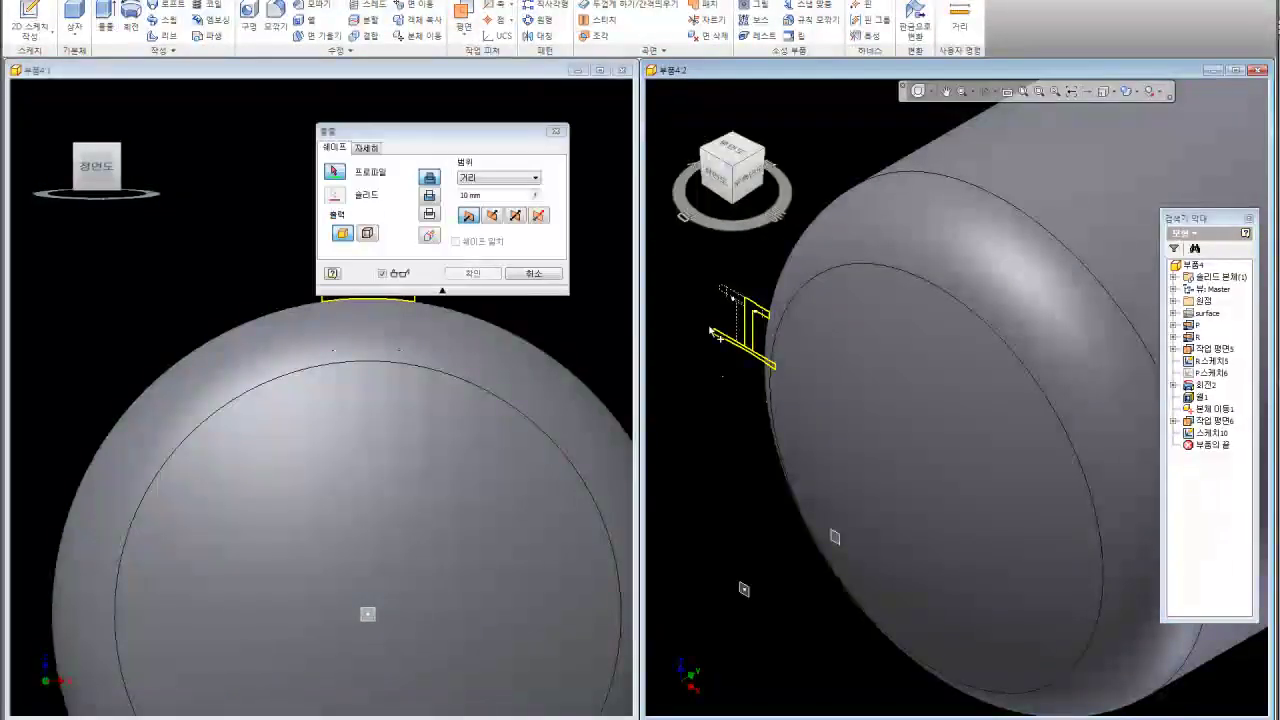
scroll(727, 343, up, 1)
click(730, 342)
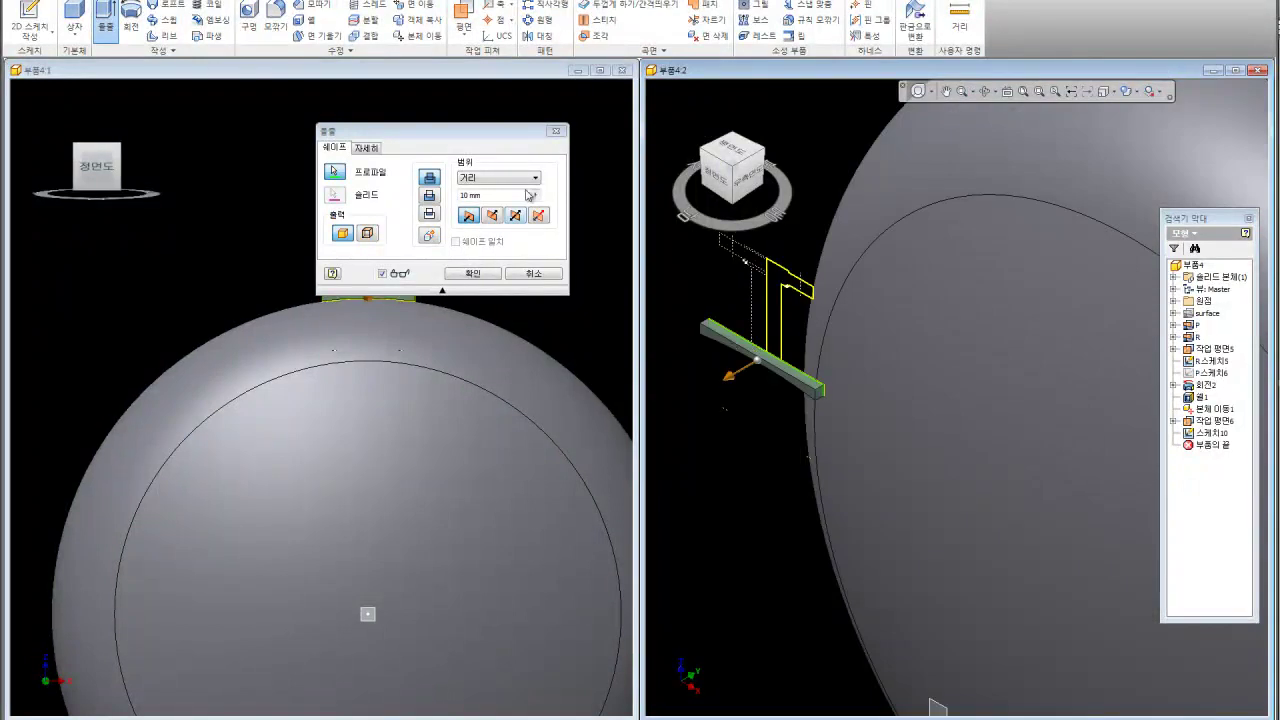
double_click(527, 195)
click(537, 197)
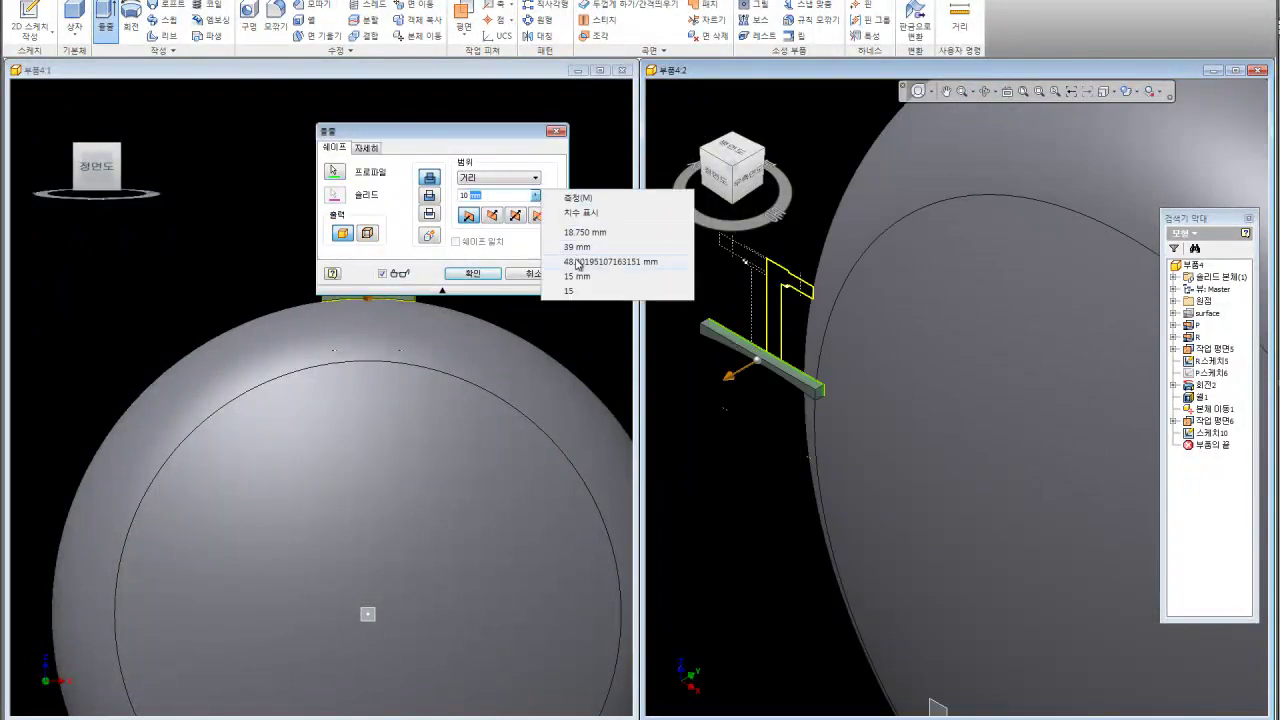
click(514, 197)
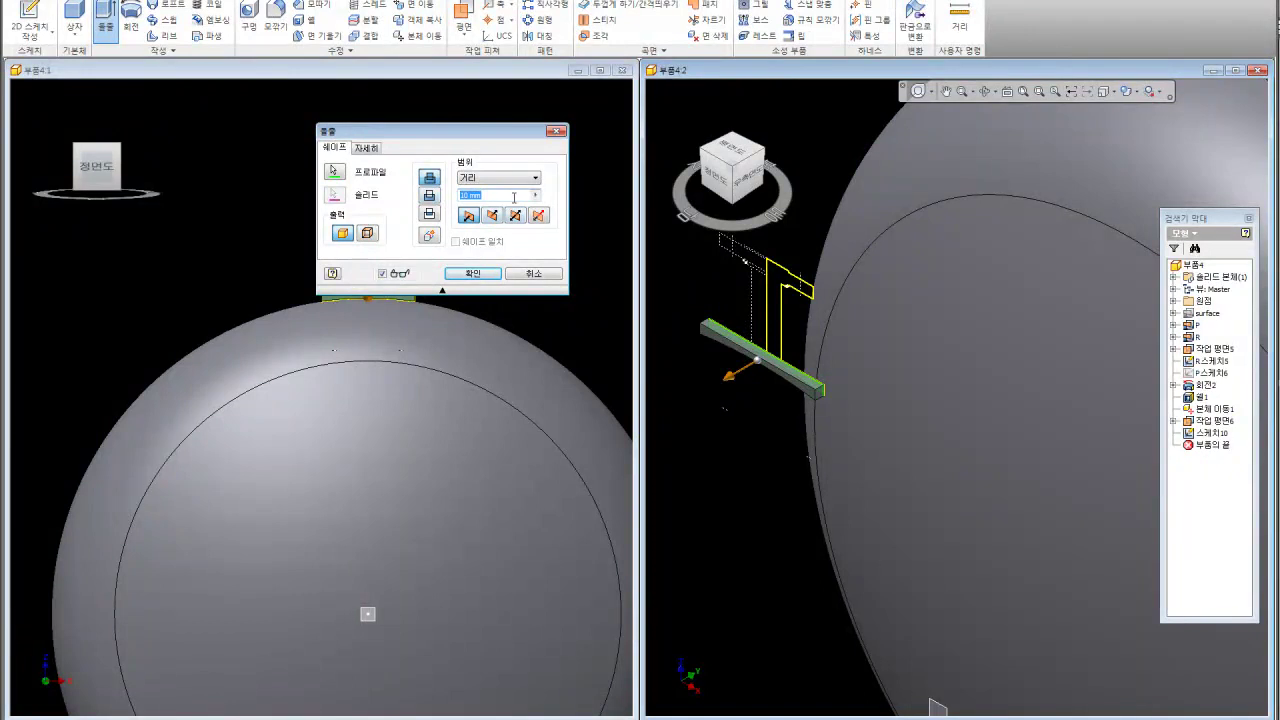
click(537, 196)
click(575, 190)
scroll(900, 450, up, 6)
scroll(894, 458, down, 3)
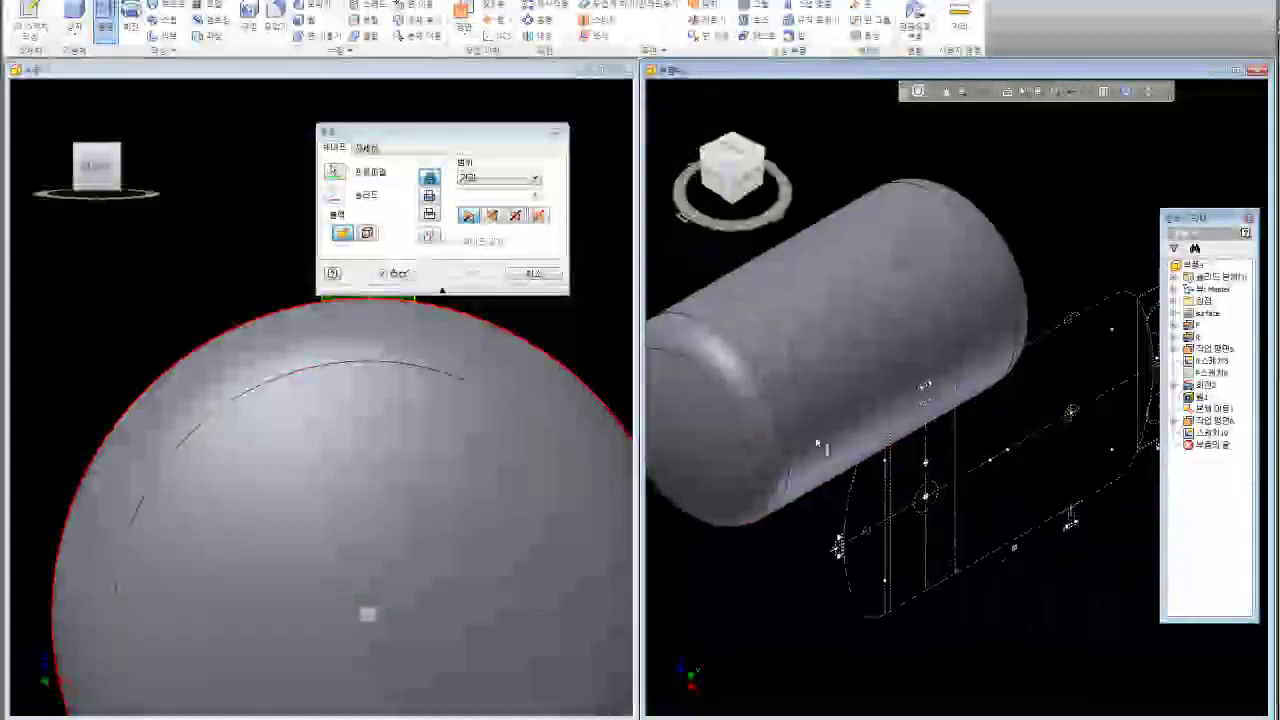
scroll(923, 366, down, 3)
scroll(976, 342, down, 2)
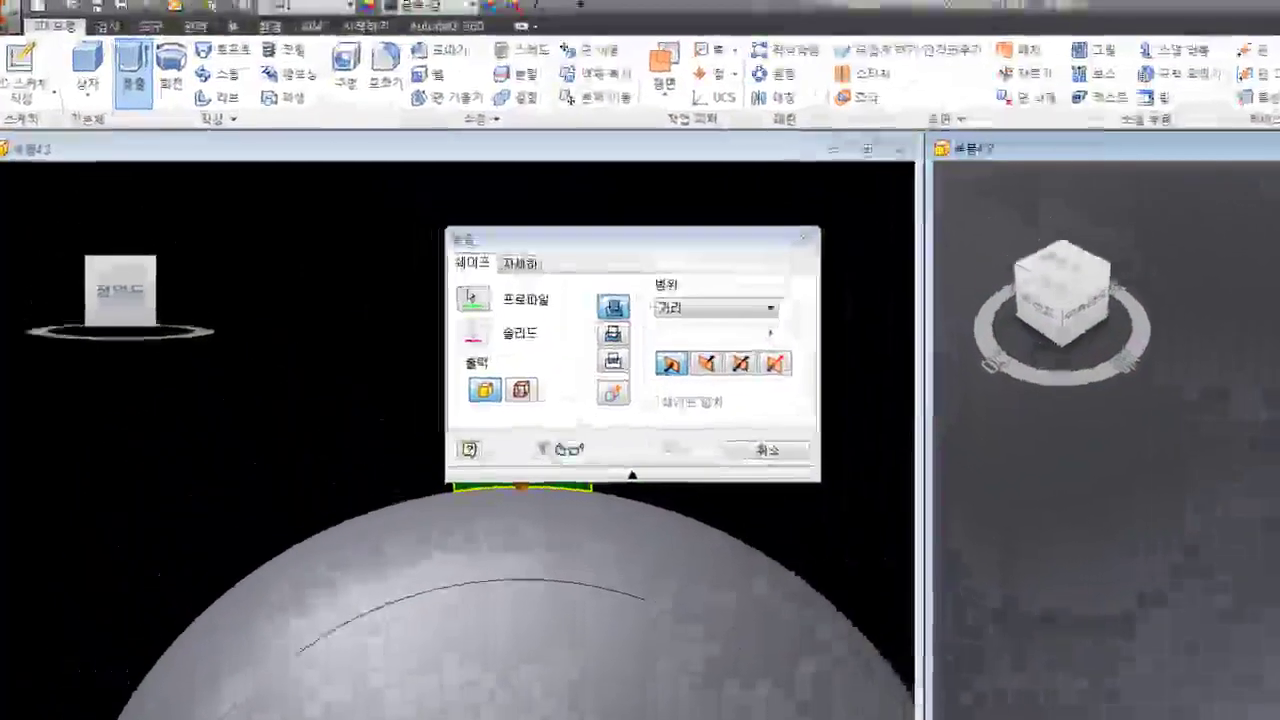
- Flip the extrusion direction, make it a New Solid, and create the pad plate
click(713, 369)
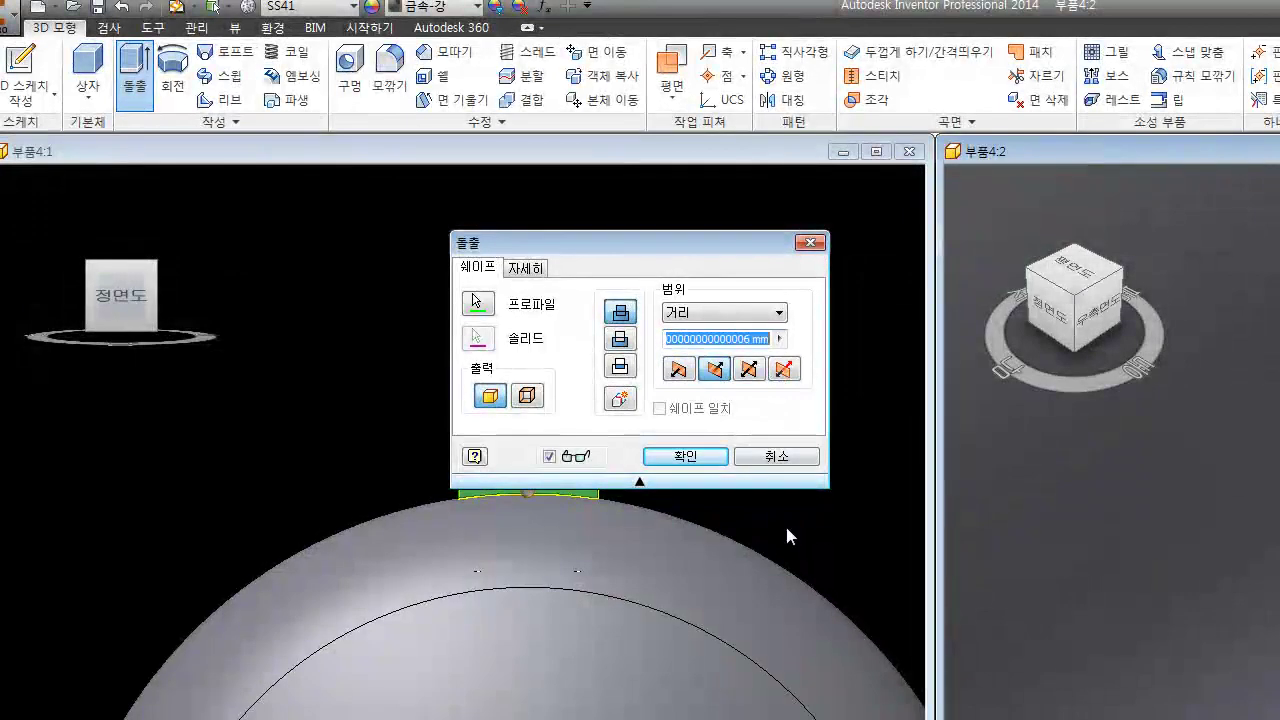
click(1175, 573)
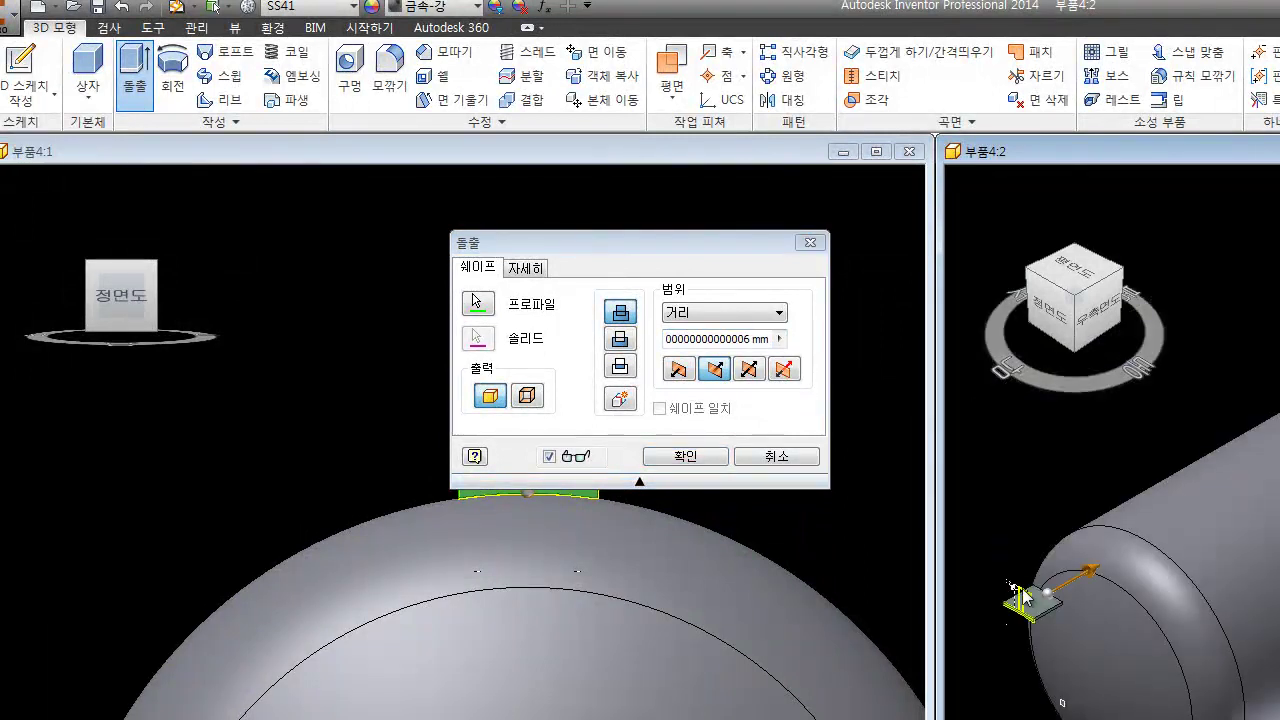
click(622, 400)
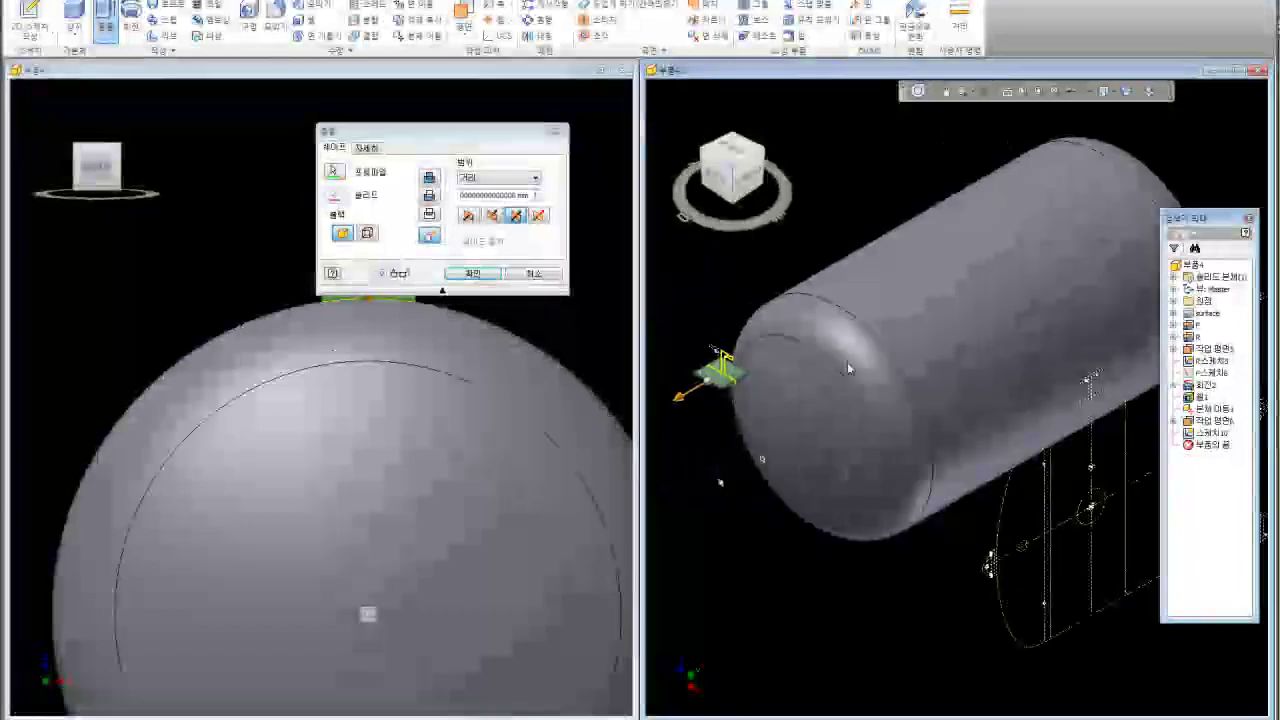
scroll(847, 362, down, 5)
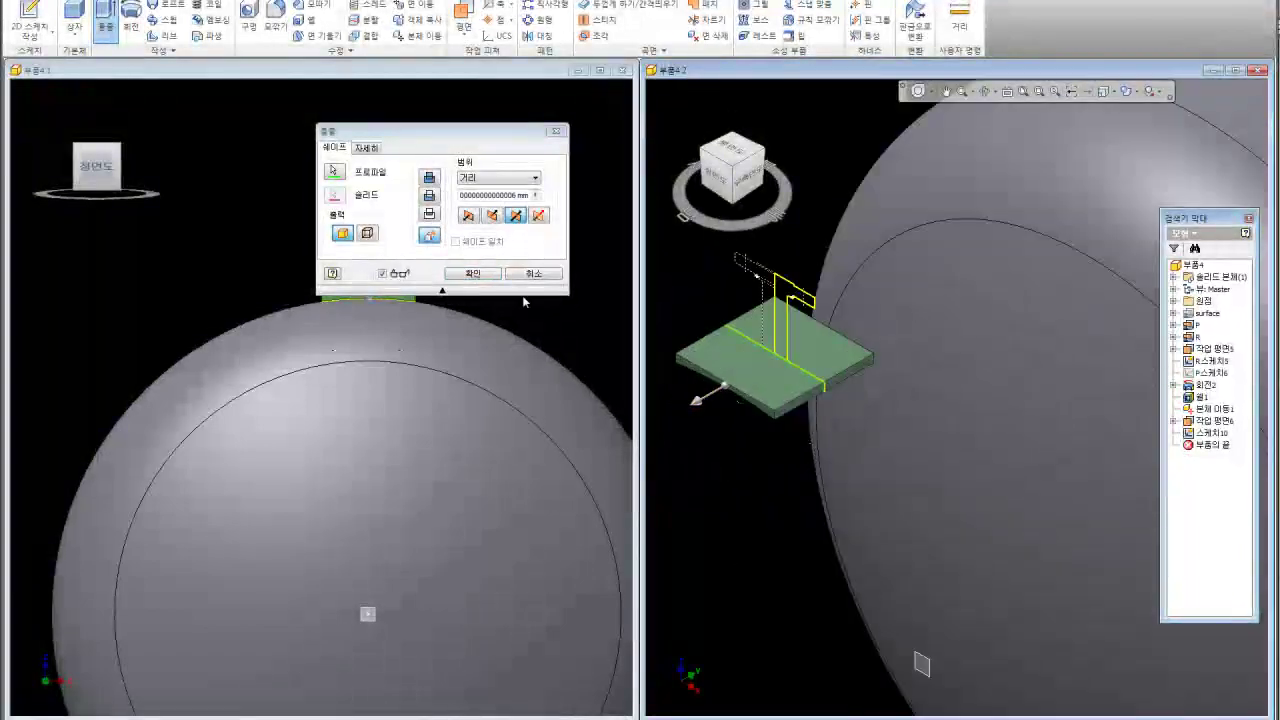
click(470, 274)
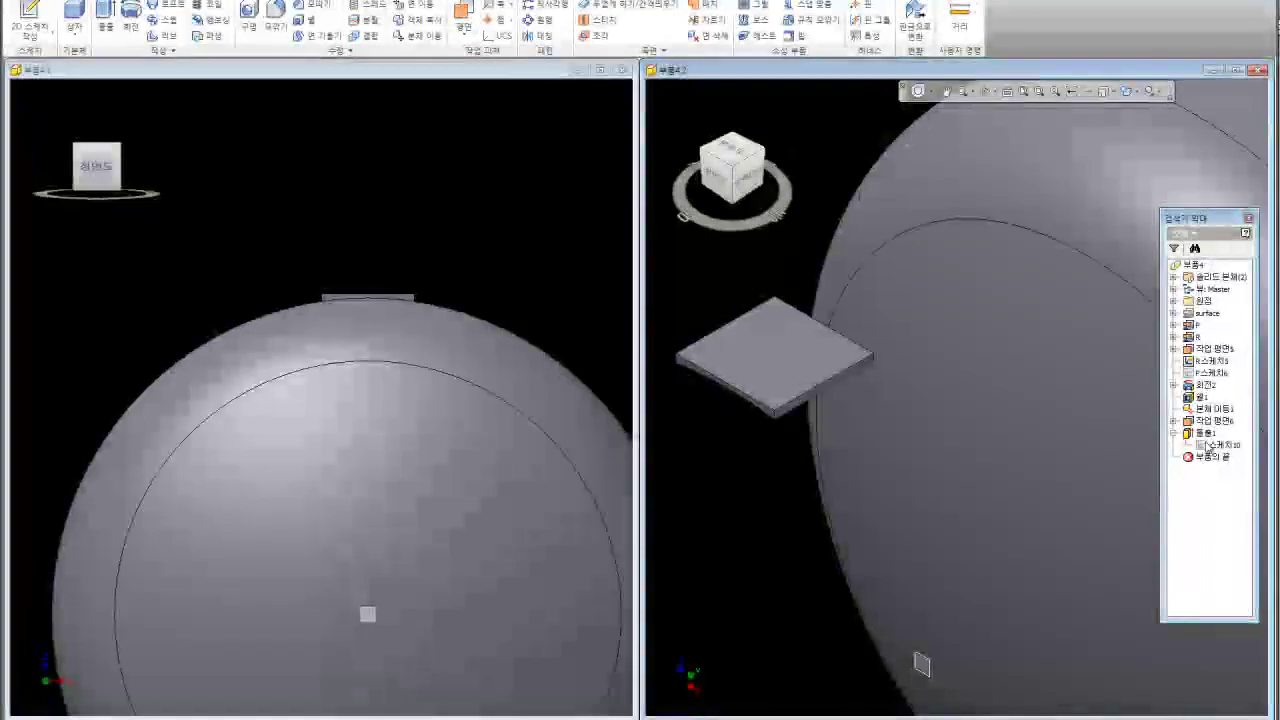
- Revolve the nozzle profile about the pipe centreline into a flanged pipe
click(1212, 445)
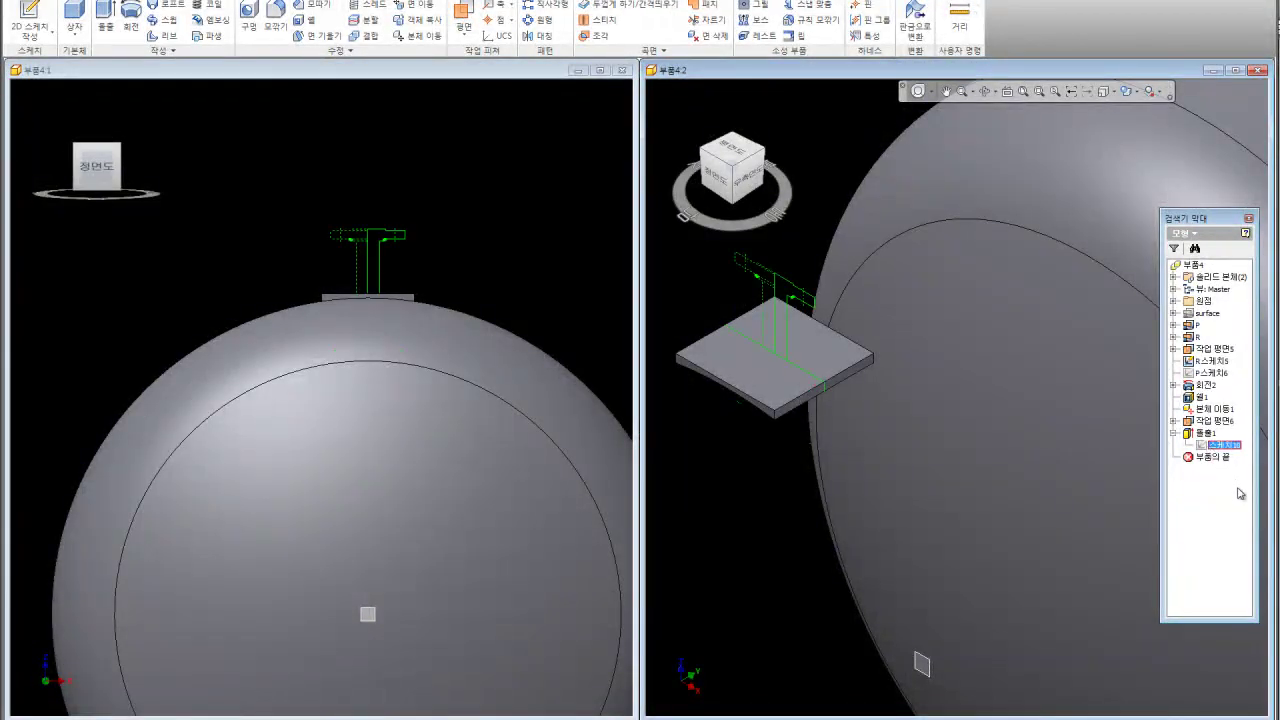
click(795, 490)
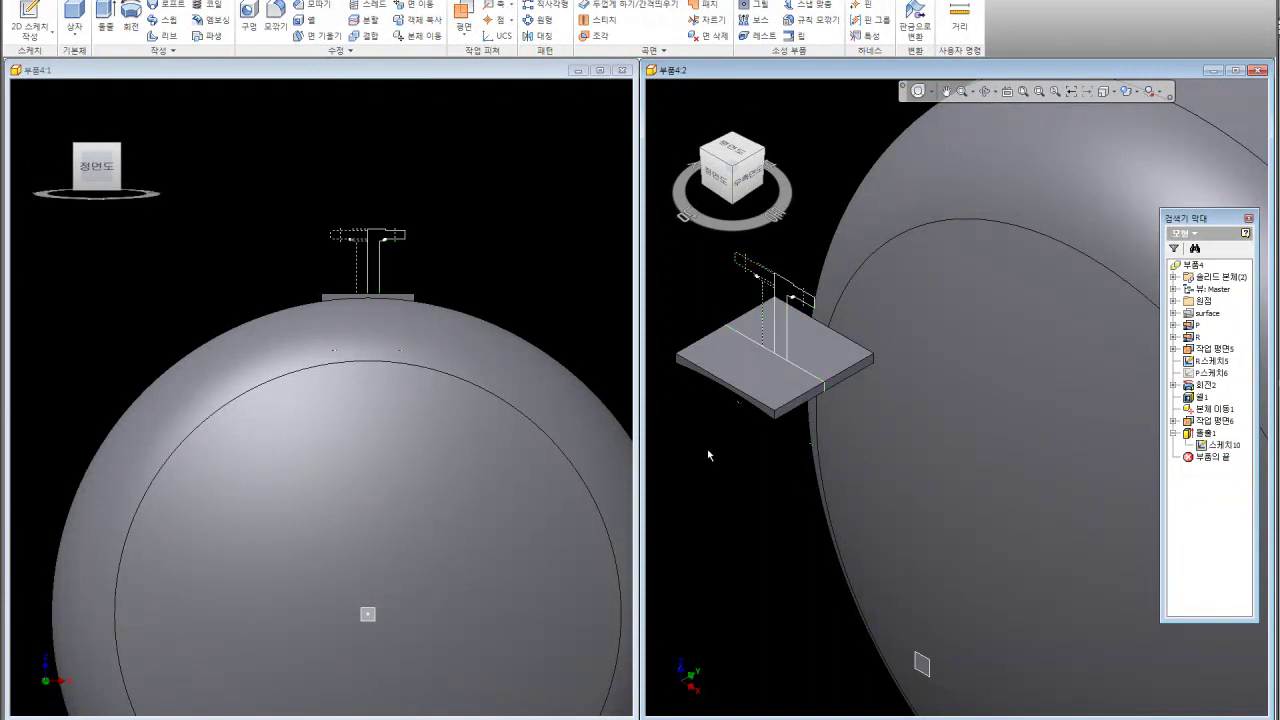
click(105, 25)
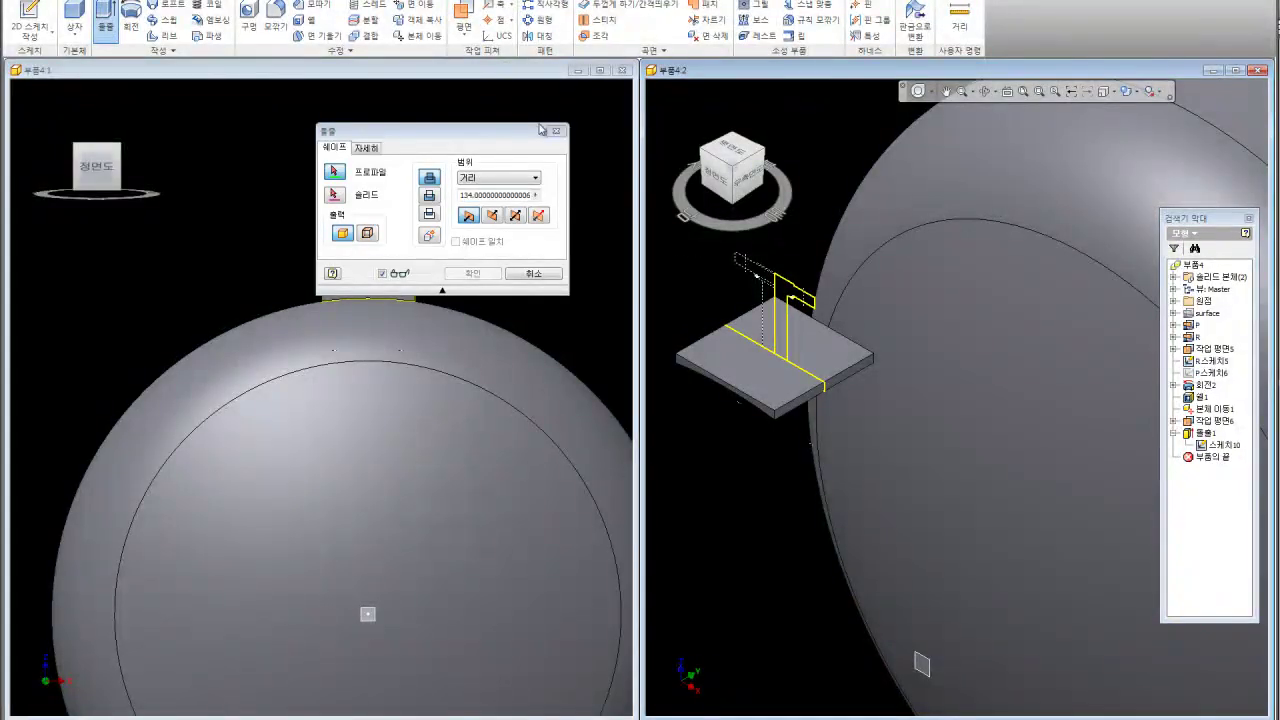
click(556, 130)
click(131, 25)
click(778, 302)
click(30, 127)
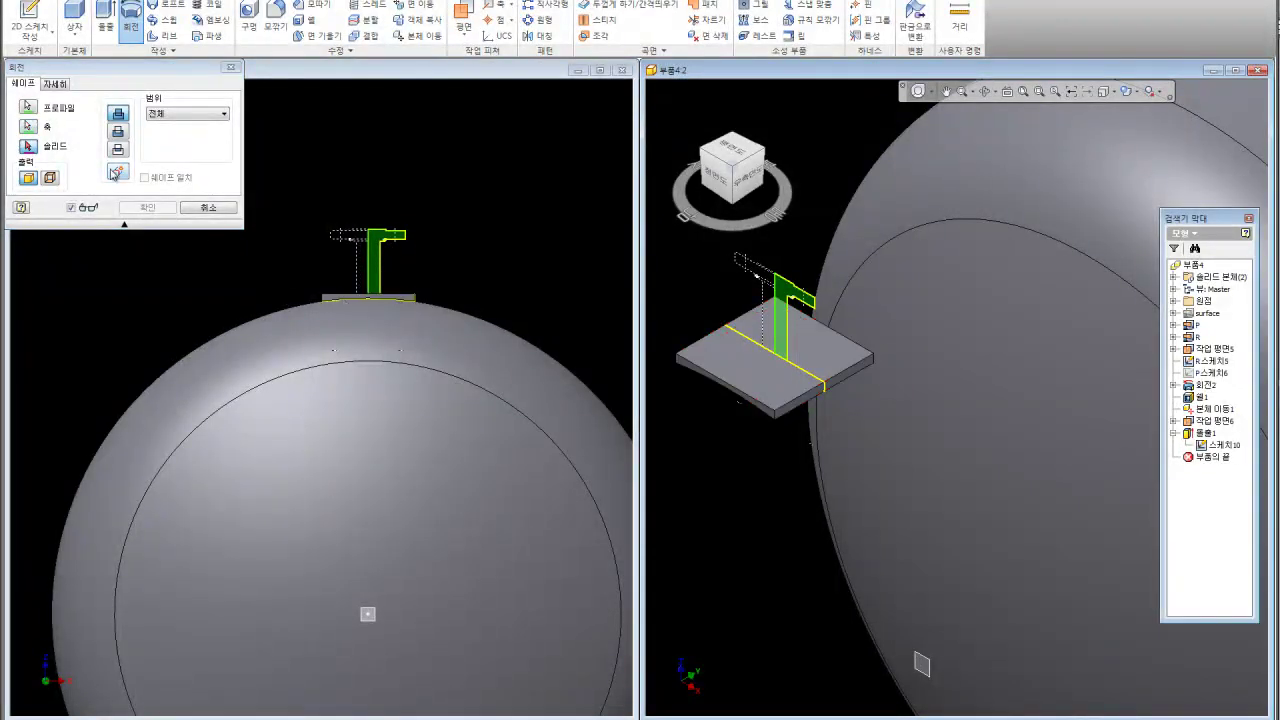
click(113, 172)
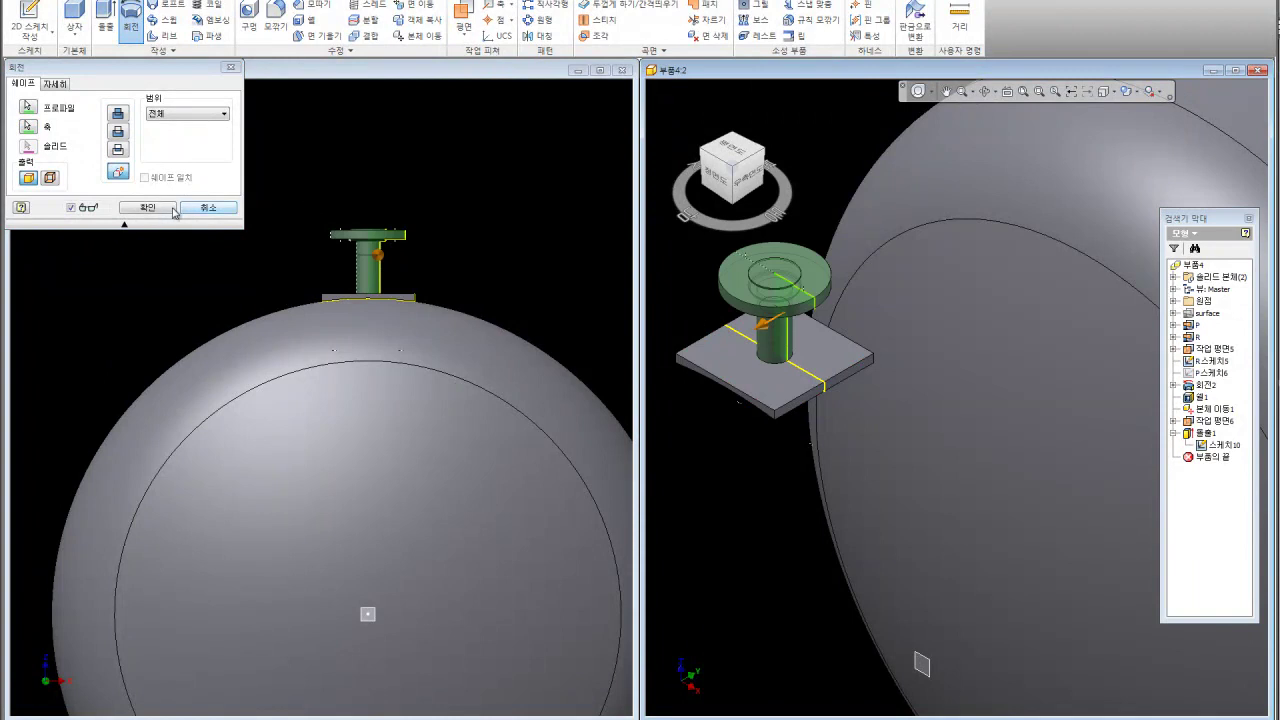
click(174, 210)
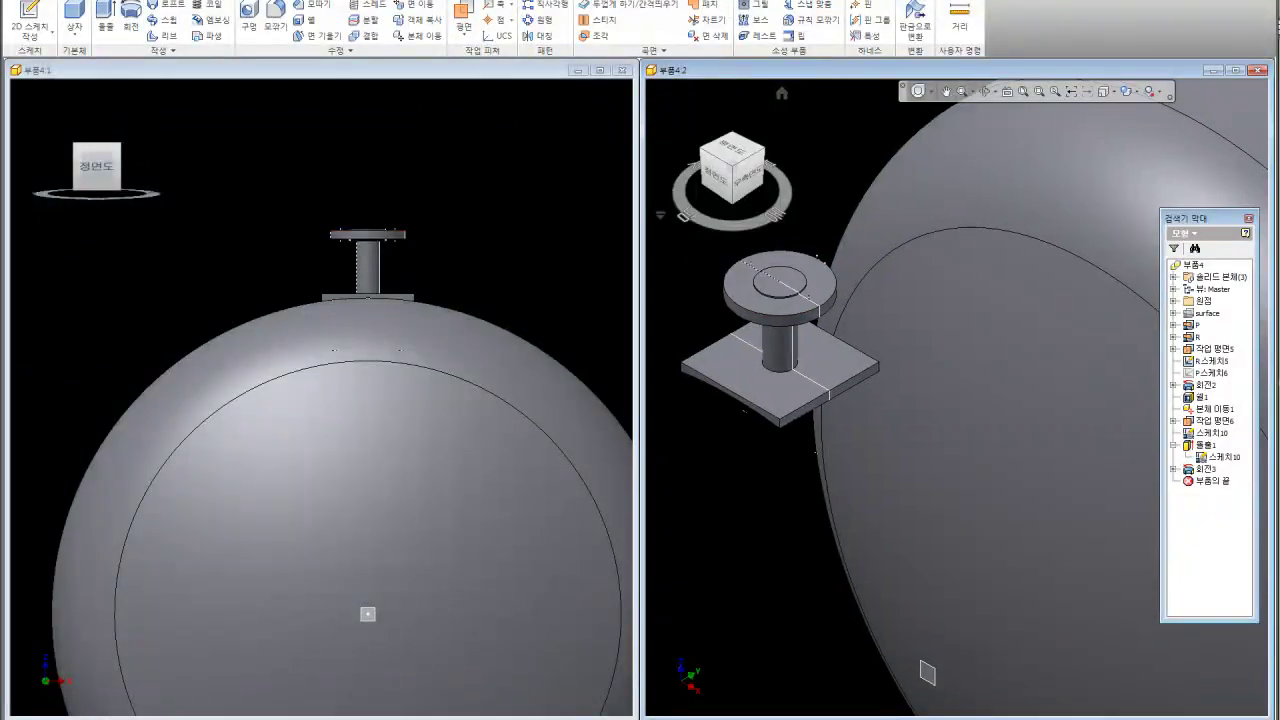
middle_drag(813, 236, 827, 271)
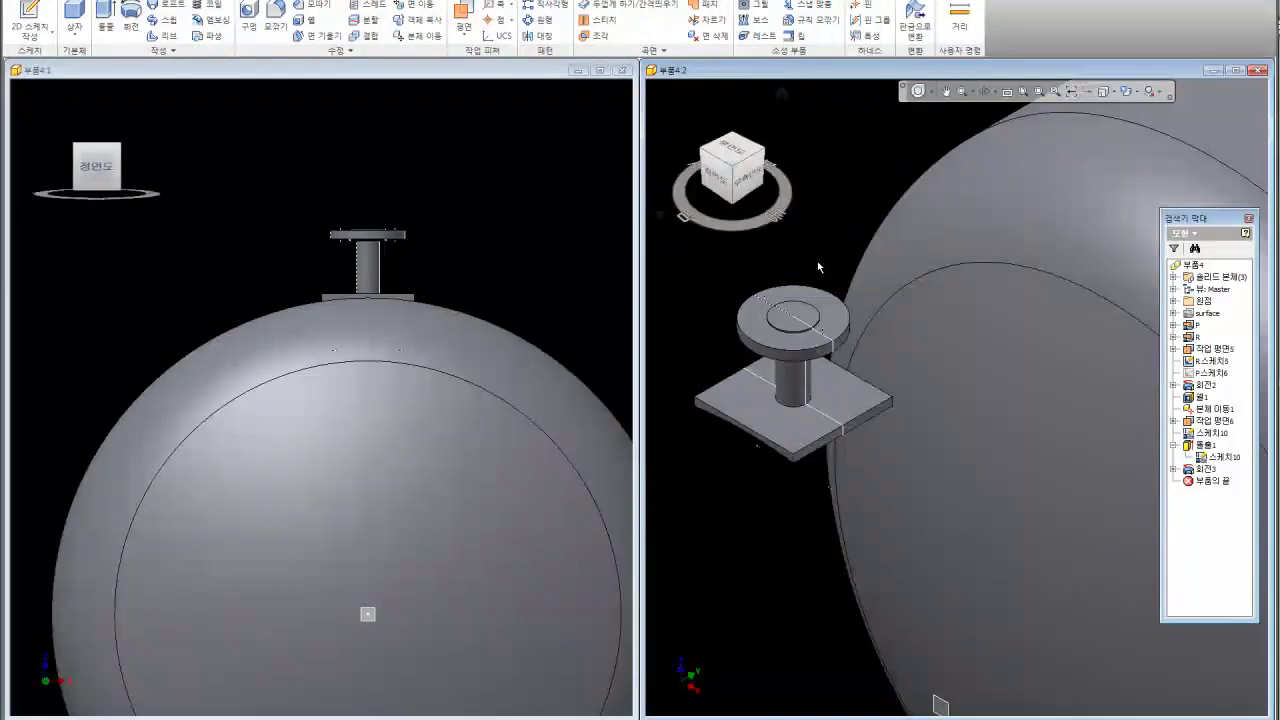
- Combine the flange body with the pad plate body
click(364, 35)
click(793, 325)
click(773, 424)
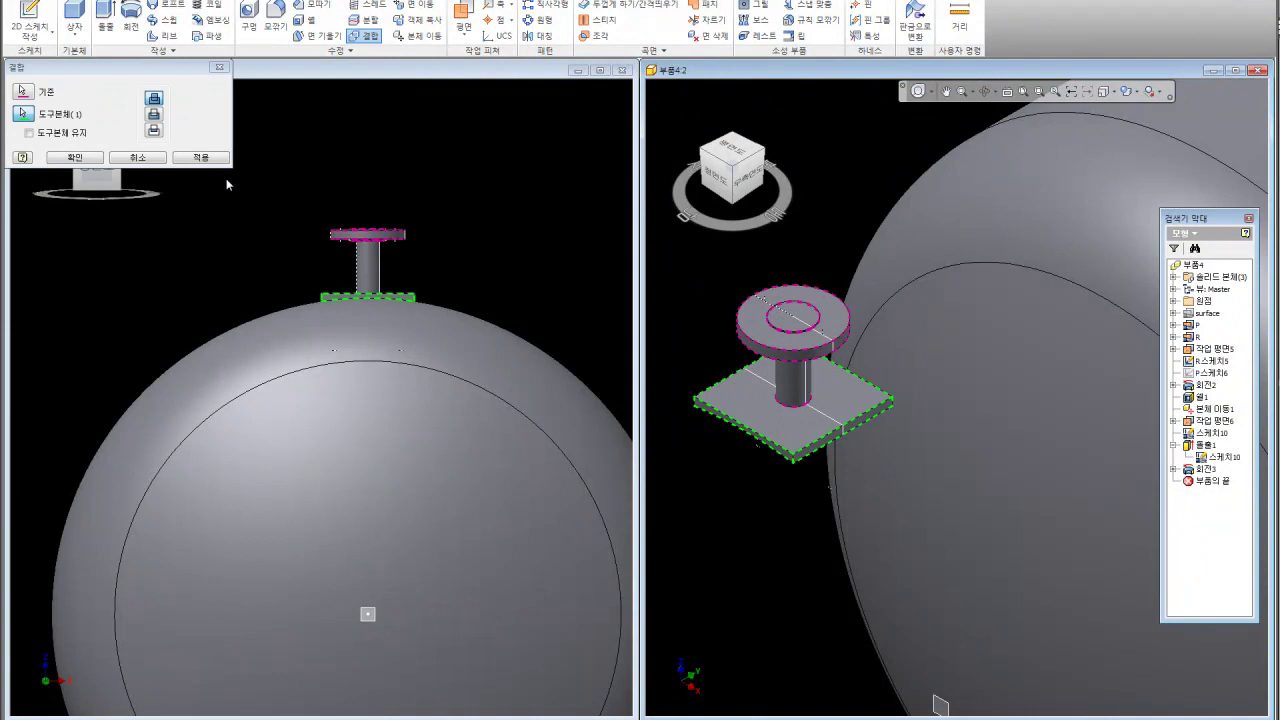
click(94, 159)
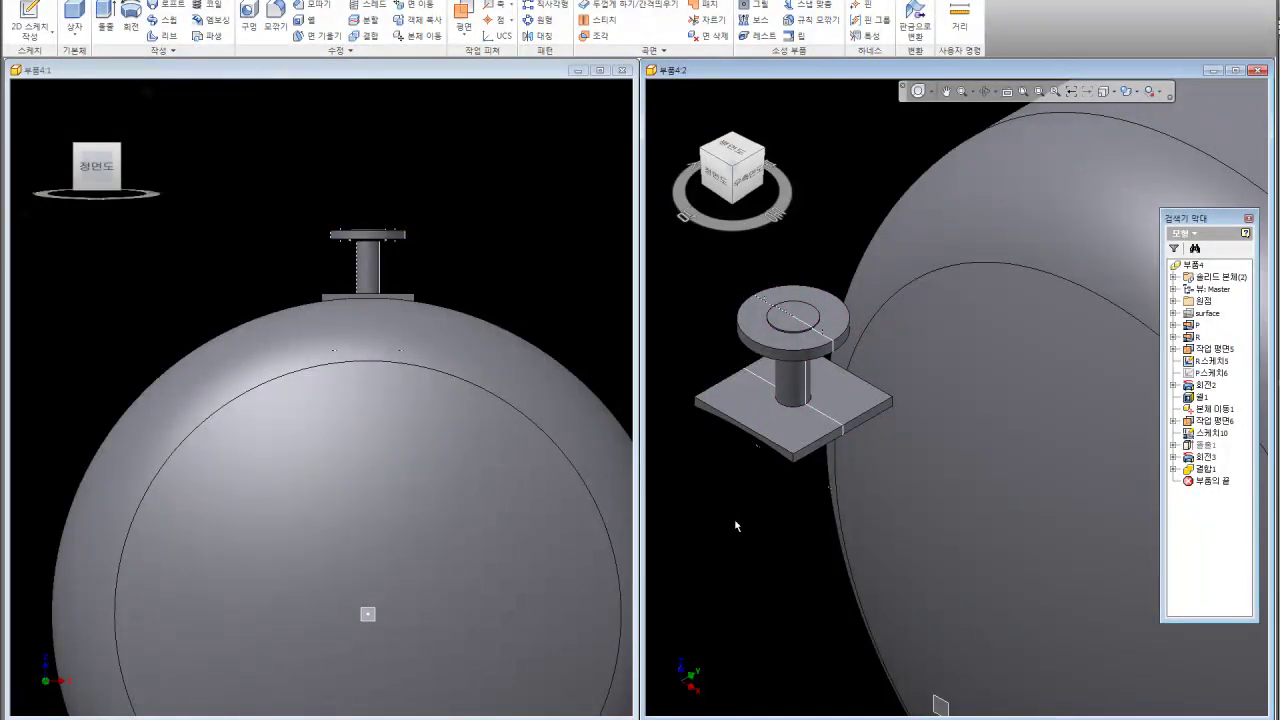
- Measure the distance from the pad plate edge to the tank shell
scroll(736, 338, up, 5)
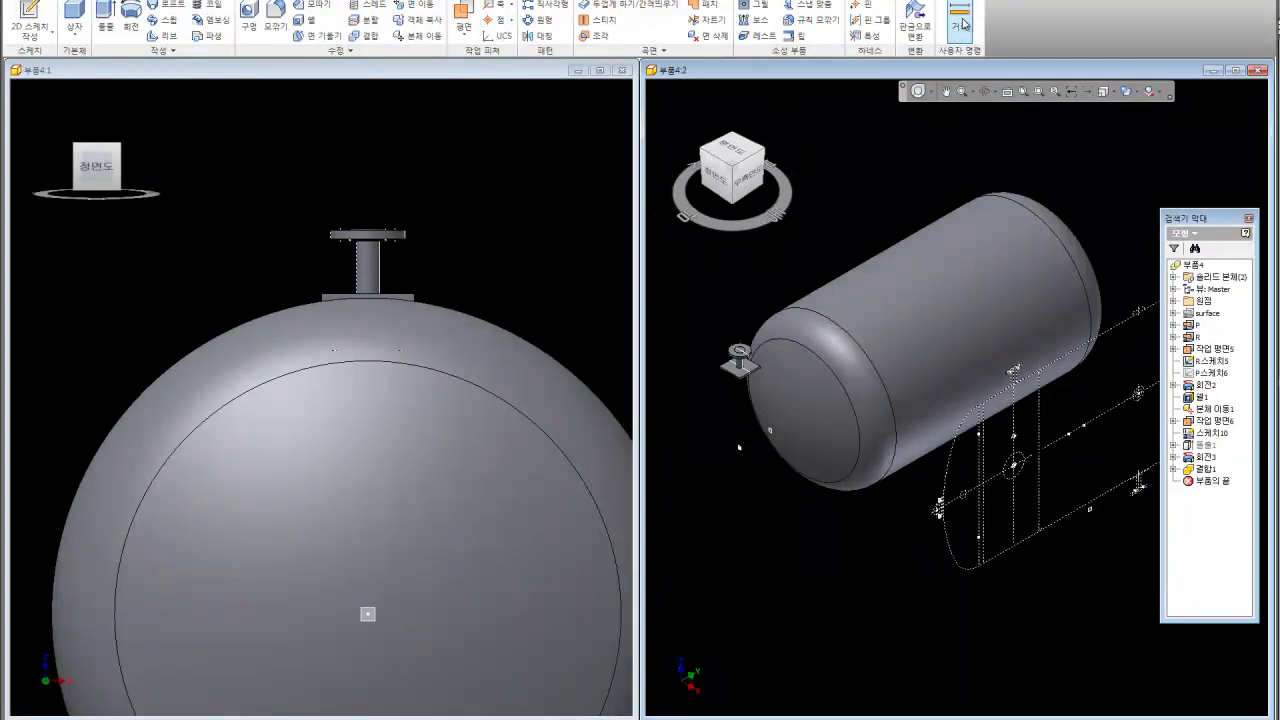
click(962, 24)
scroll(740, 362, down, 3)
scroll(745, 385, down, 3)
click(750, 401)
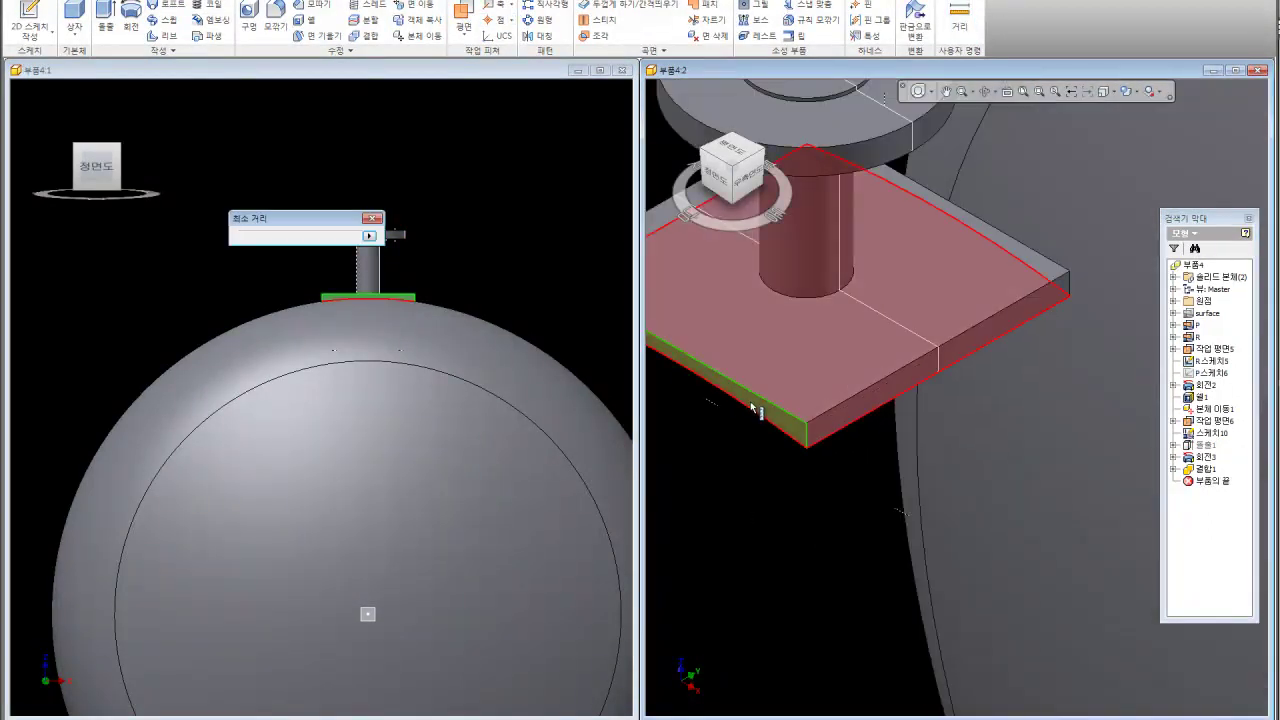
scroll(750, 401, up, 5)
scroll(740, 390, down, 4)
scroll(740, 420, up, 4)
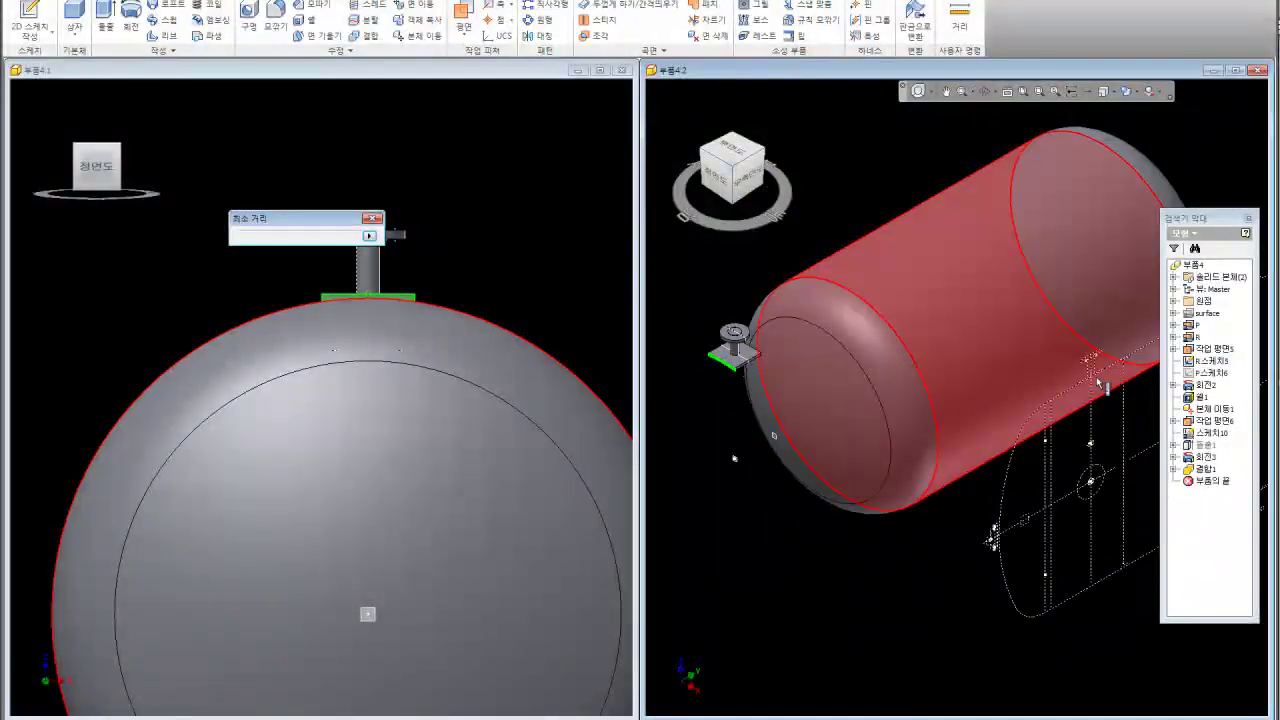
scroll(1099, 385, down, 3)
scroll(1060, 387, down, 3)
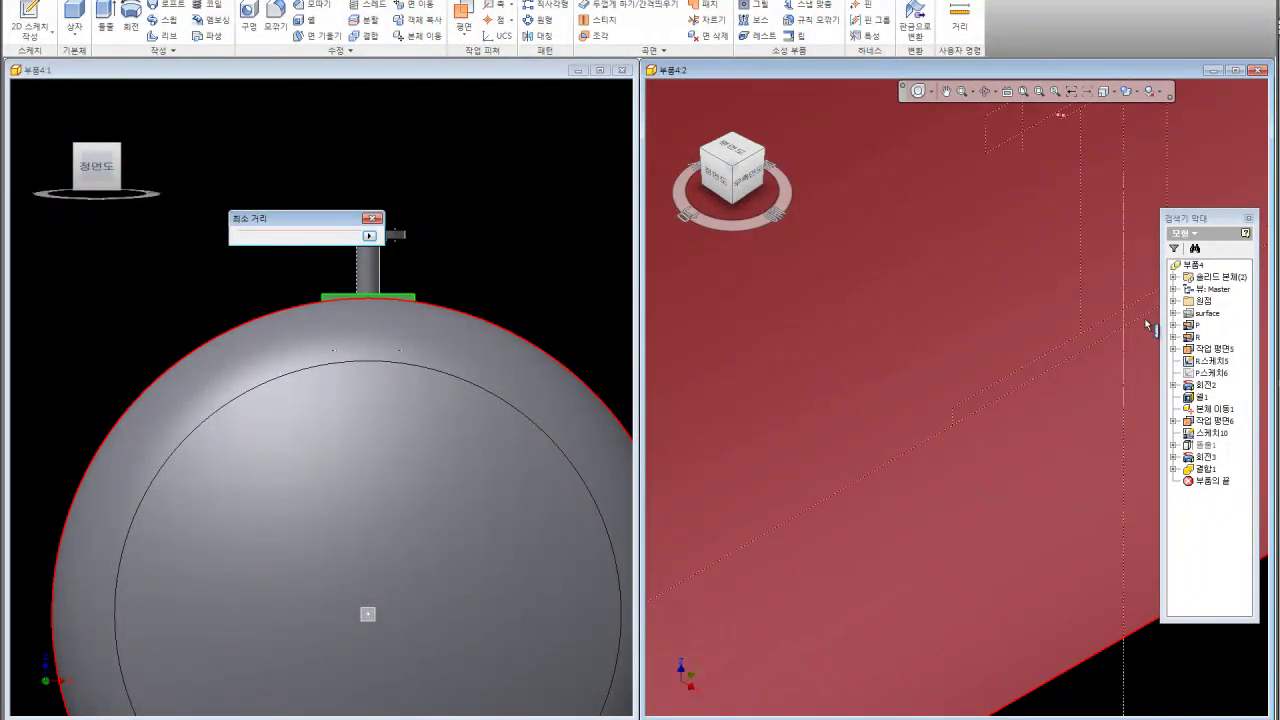
click(970, 410)
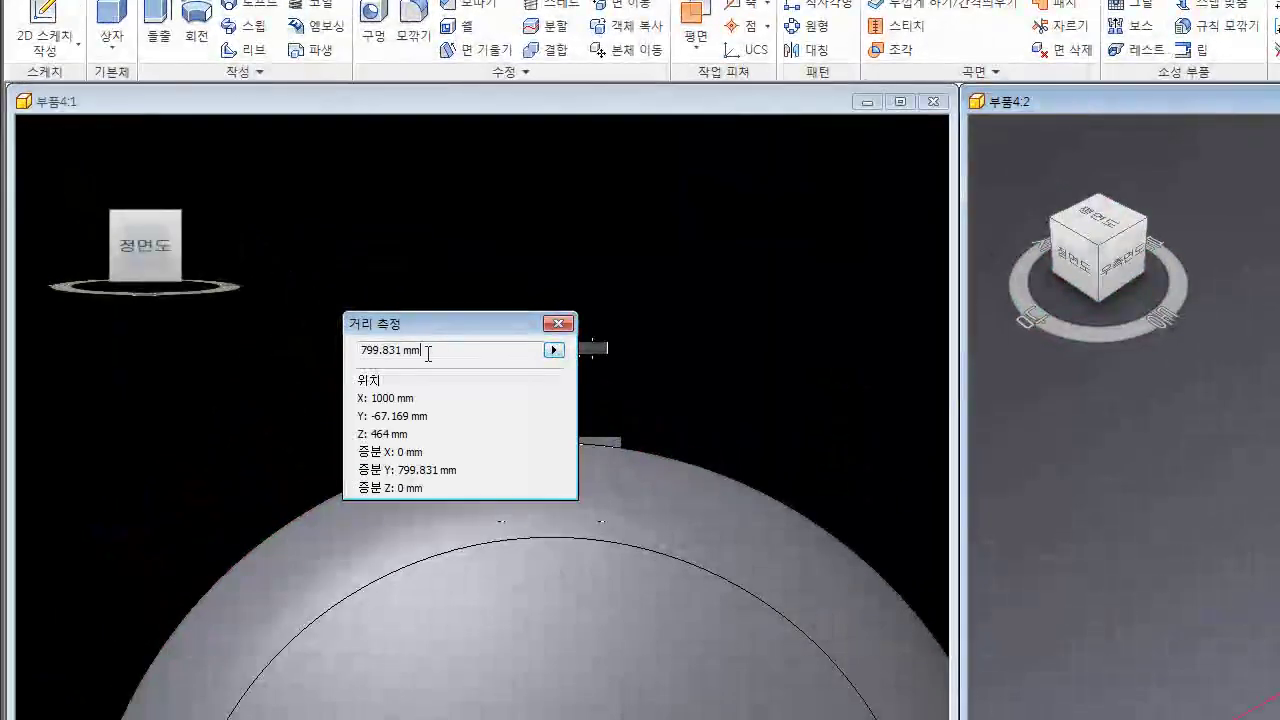
- Copy the 799.831 mm result and start Move Bodies on the nozzle
drag(424, 350, 358, 347)
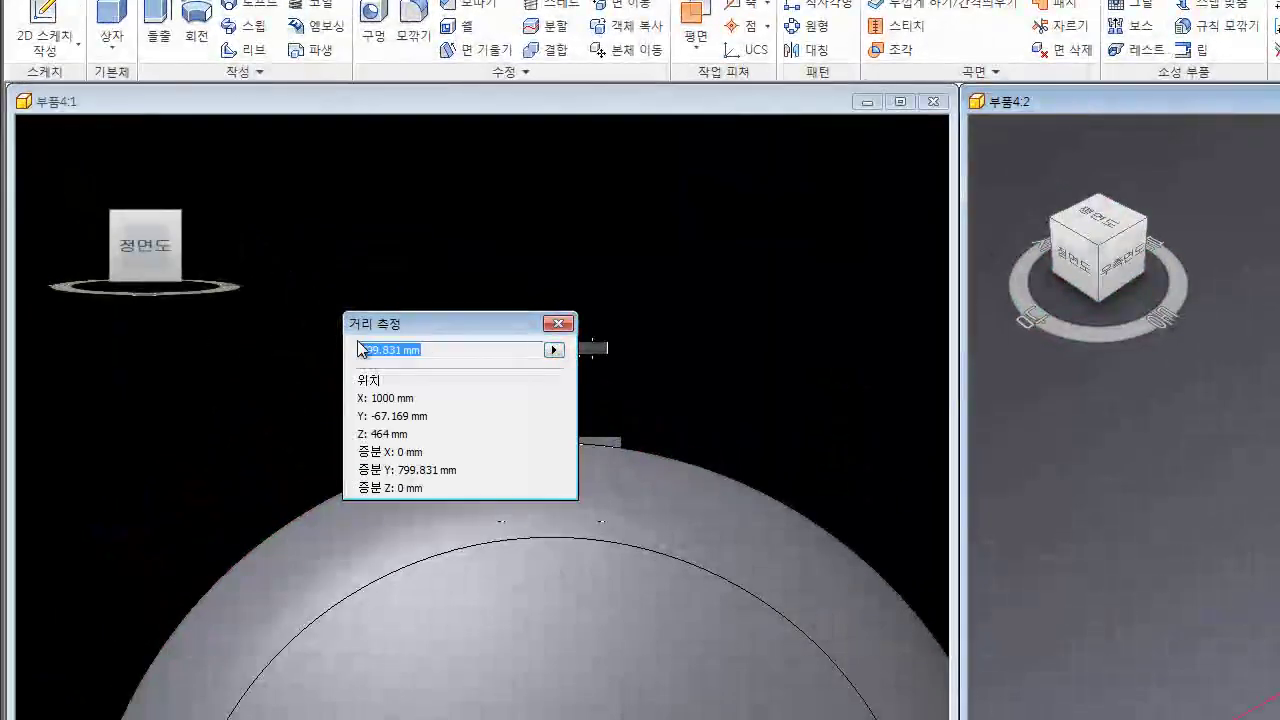
right_click(373, 343)
click(443, 408)
click(558, 323)
click(1140, 103)
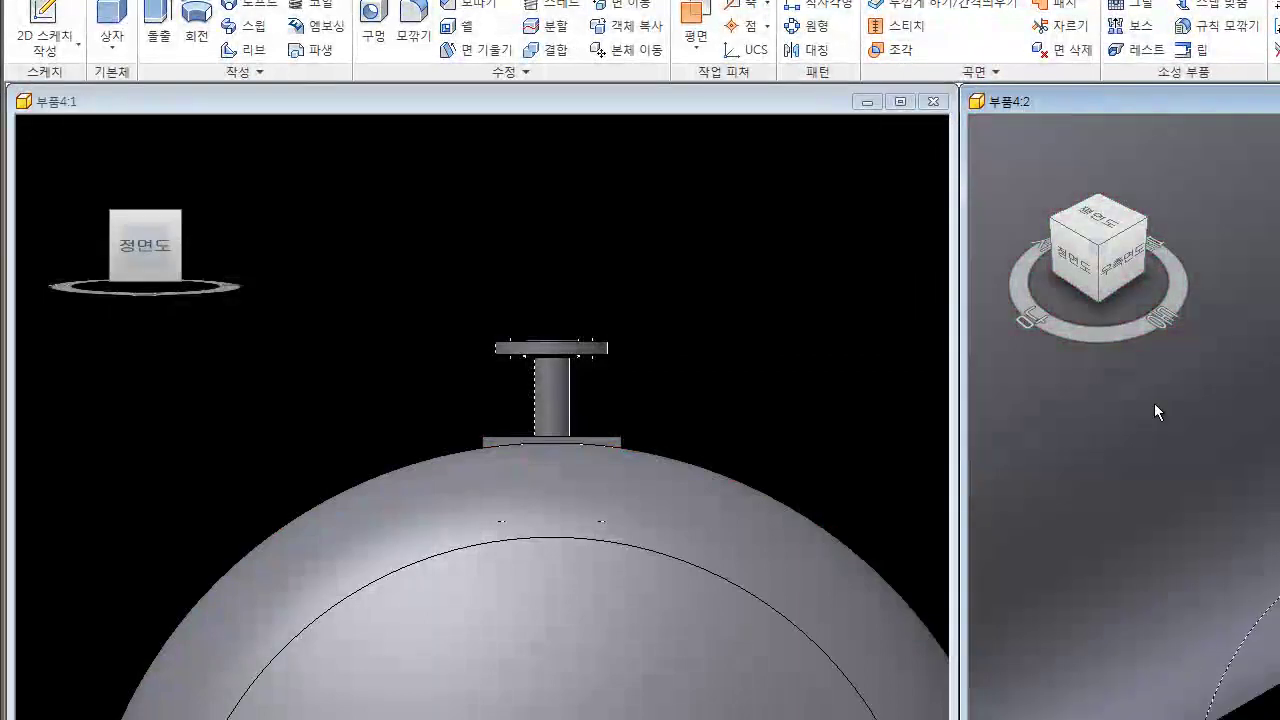
scroll(1220, 443, down, 2)
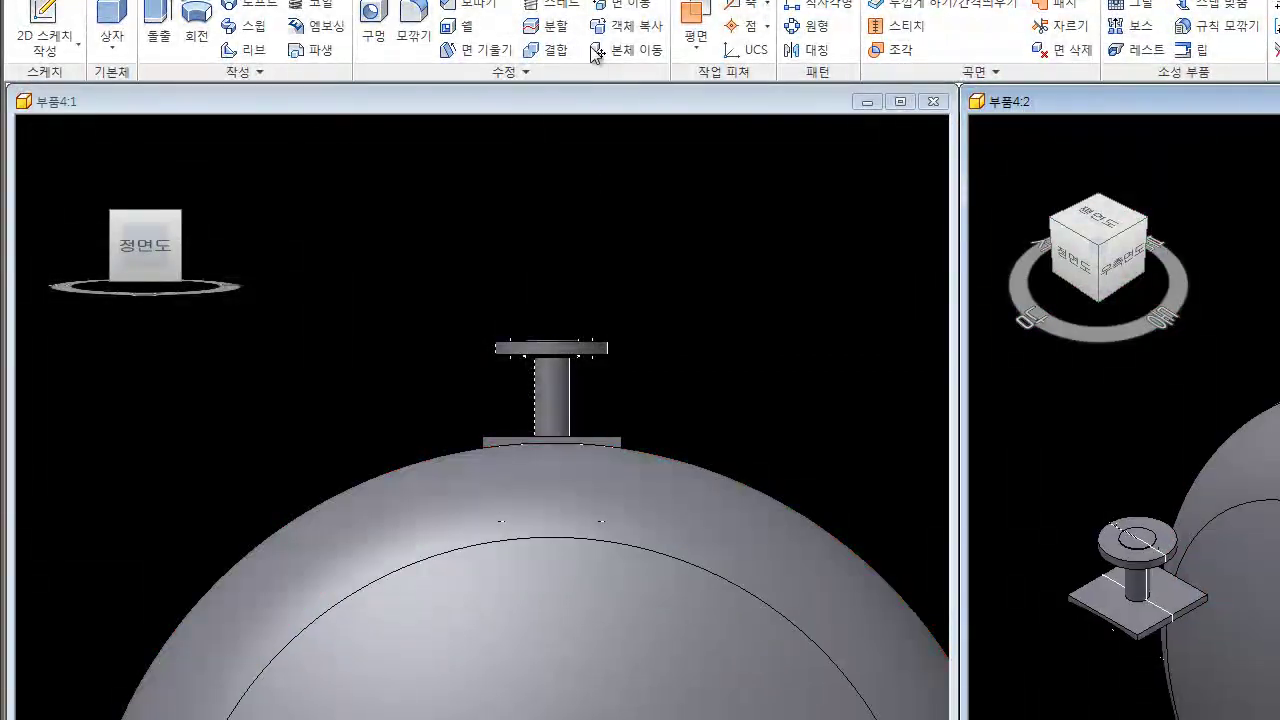
click(1145, 600)
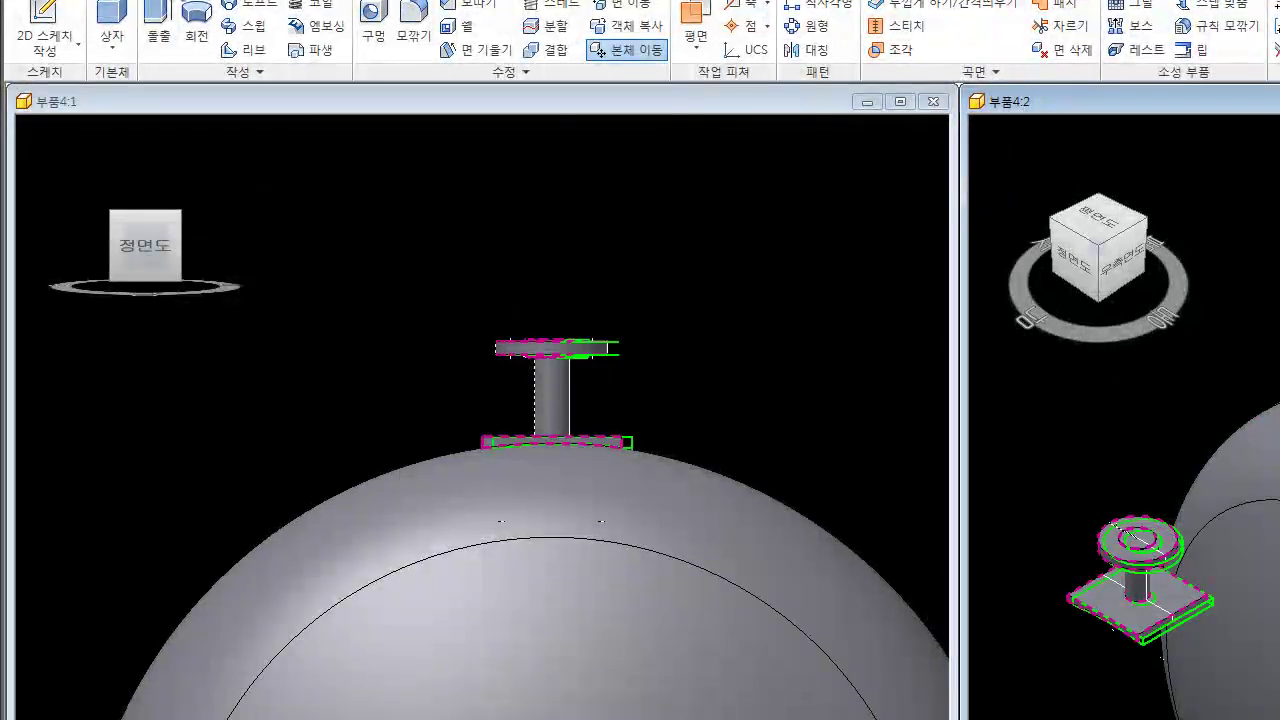